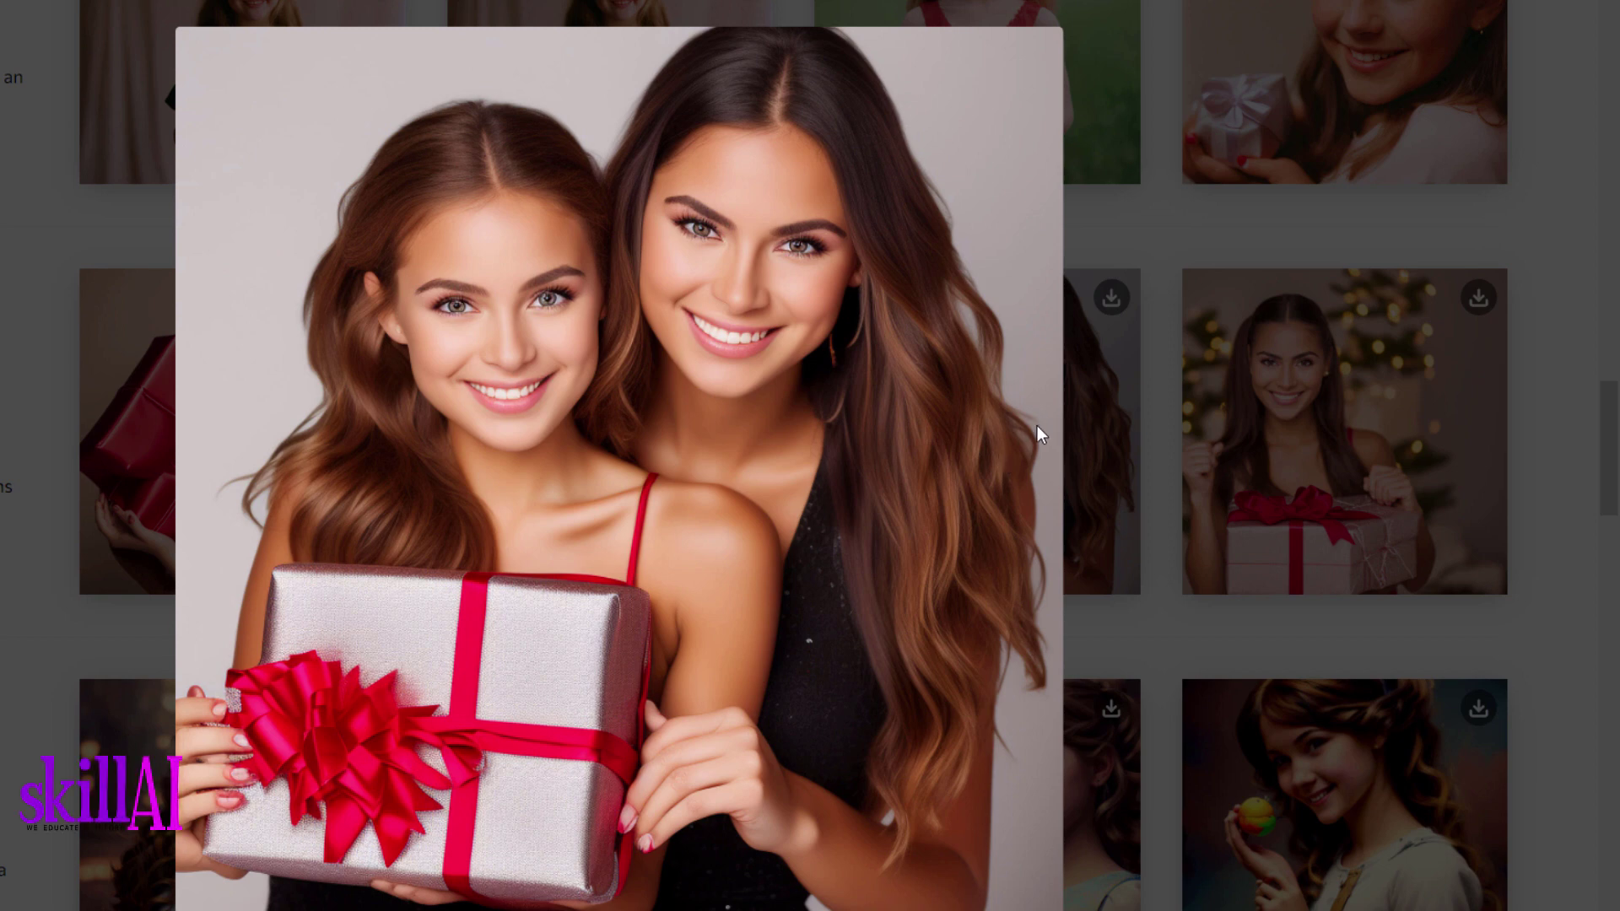
Close the two-women enlargement and enlarge the woman with the Christmas gift
click(1283, 525)
click(1267, 501)
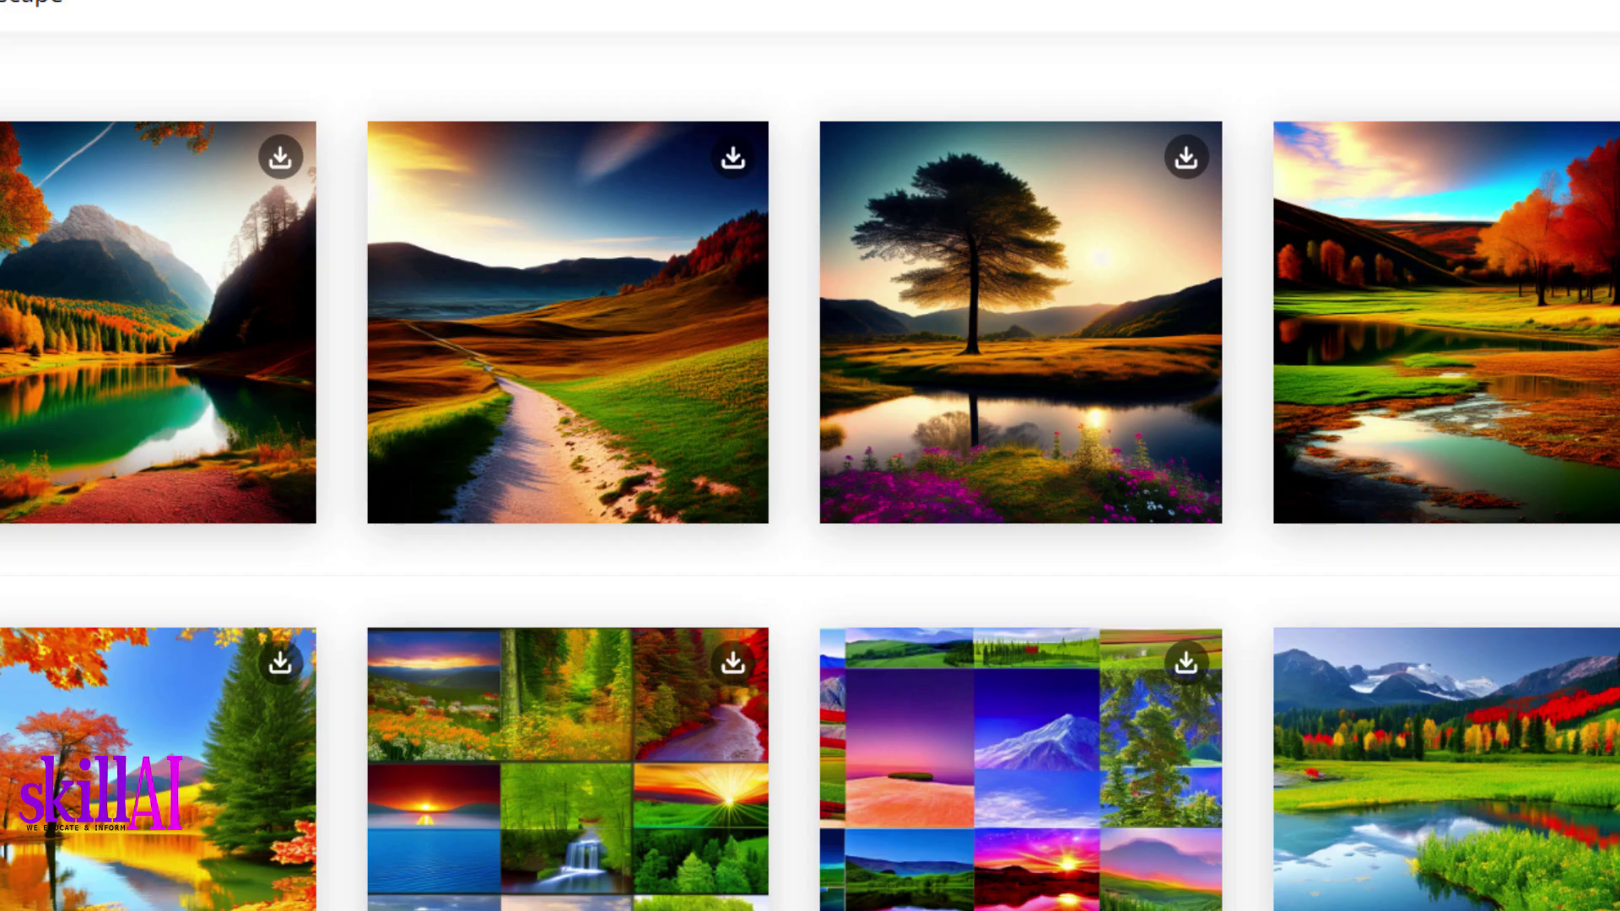
scroll(810, 456, down, 20)
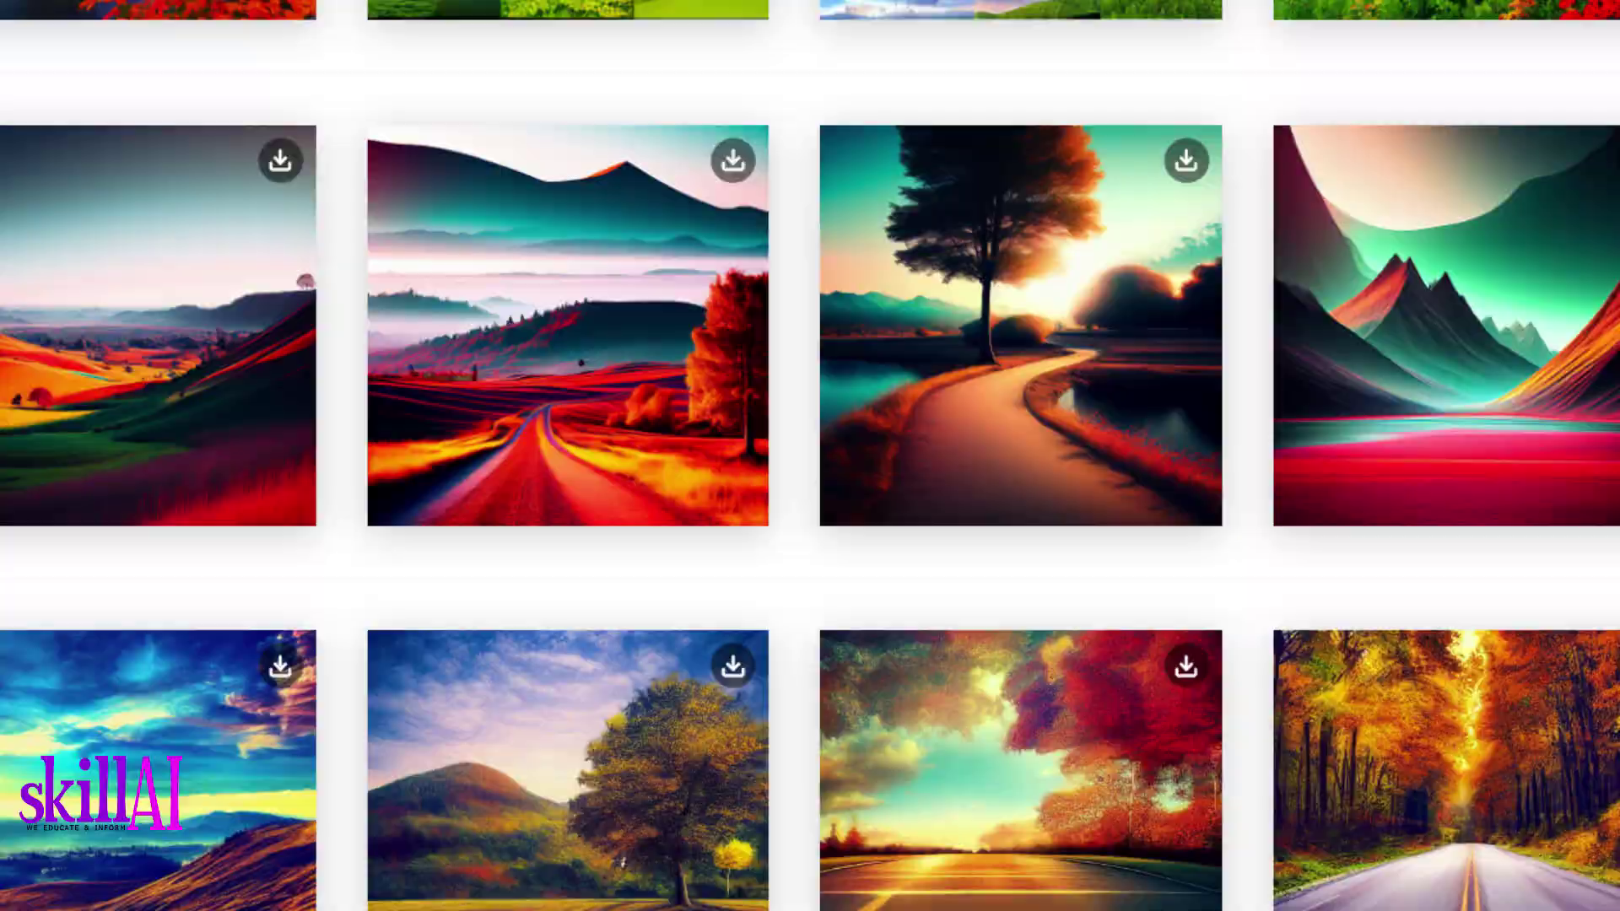
scroll(810, 456, up, 10)
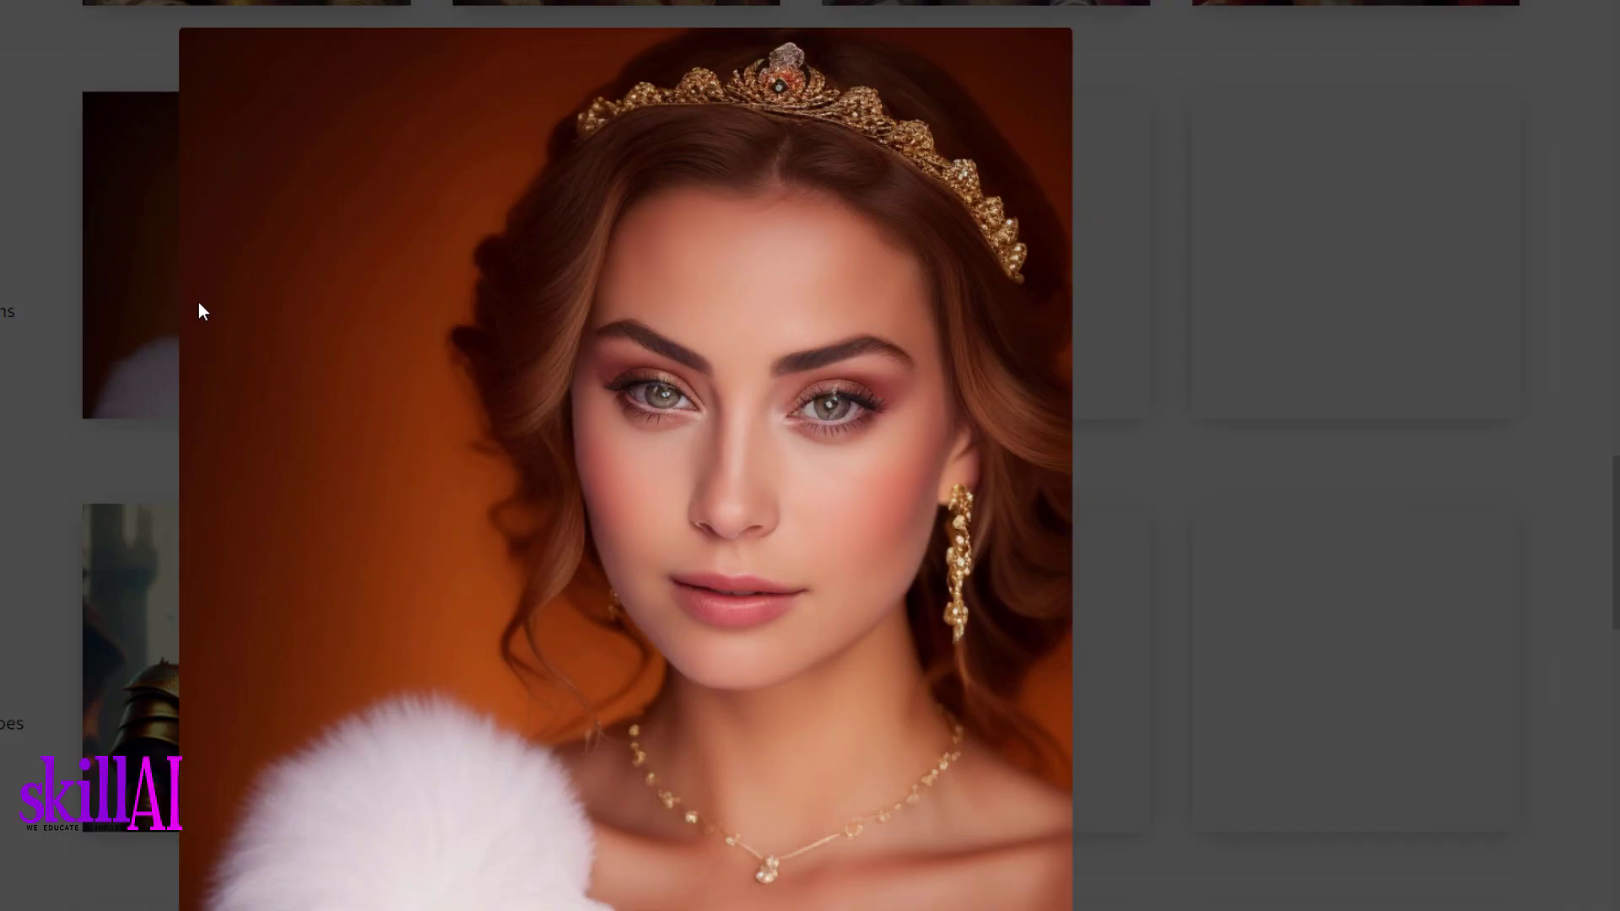
View enlargements of the second princess, the red-crown queen and the pink-shirt portrait
click(135, 323)
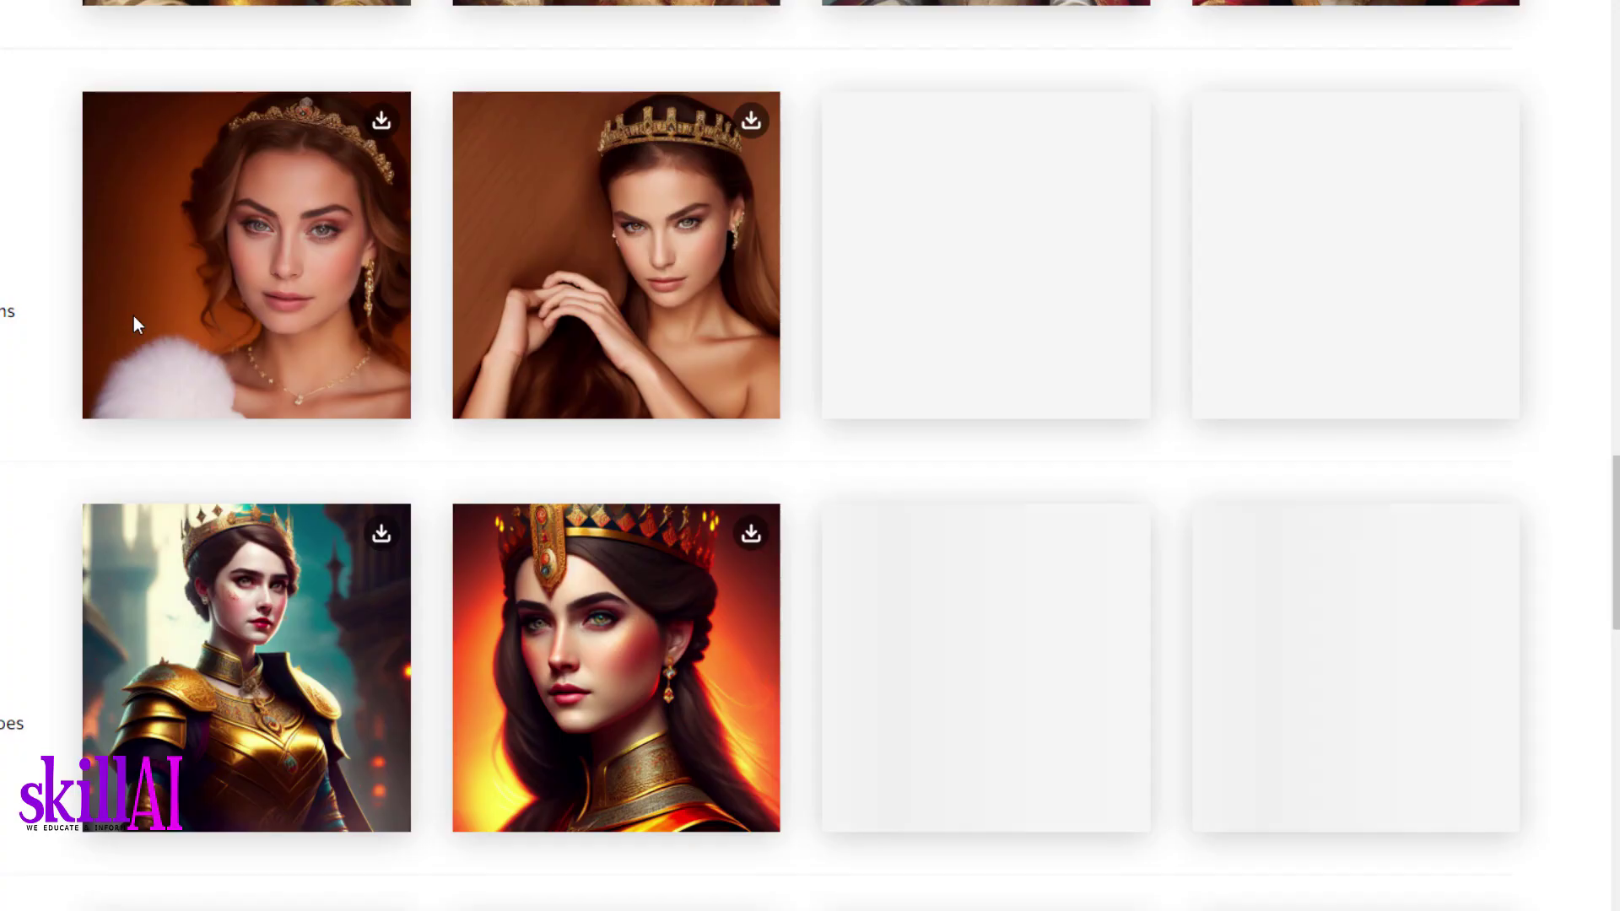
click(574, 274)
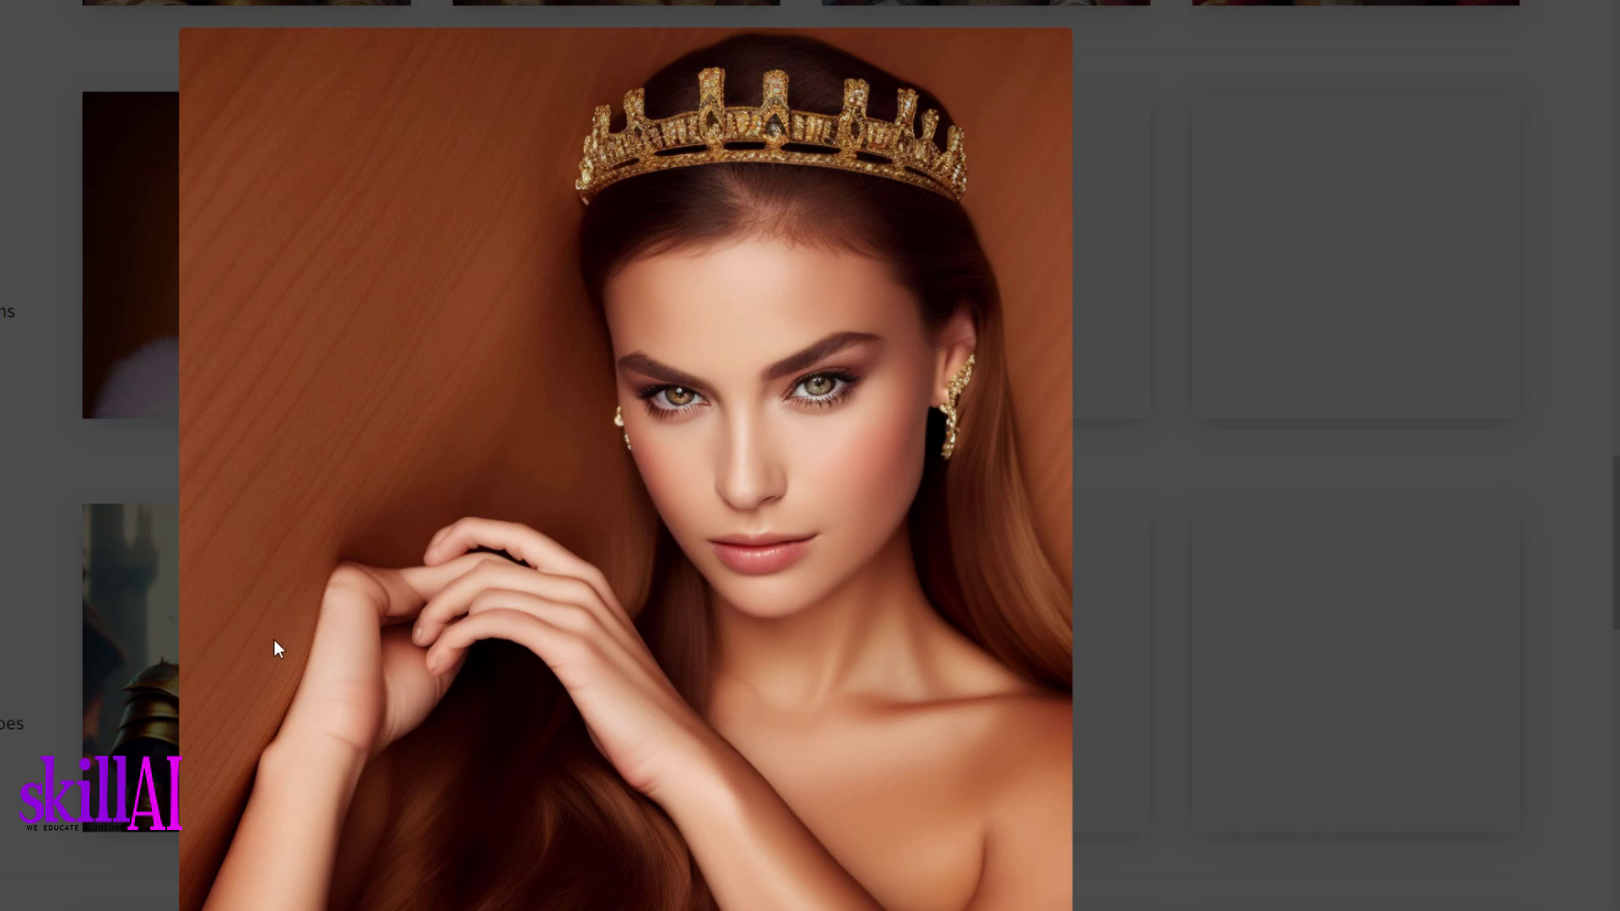
click(1233, 520)
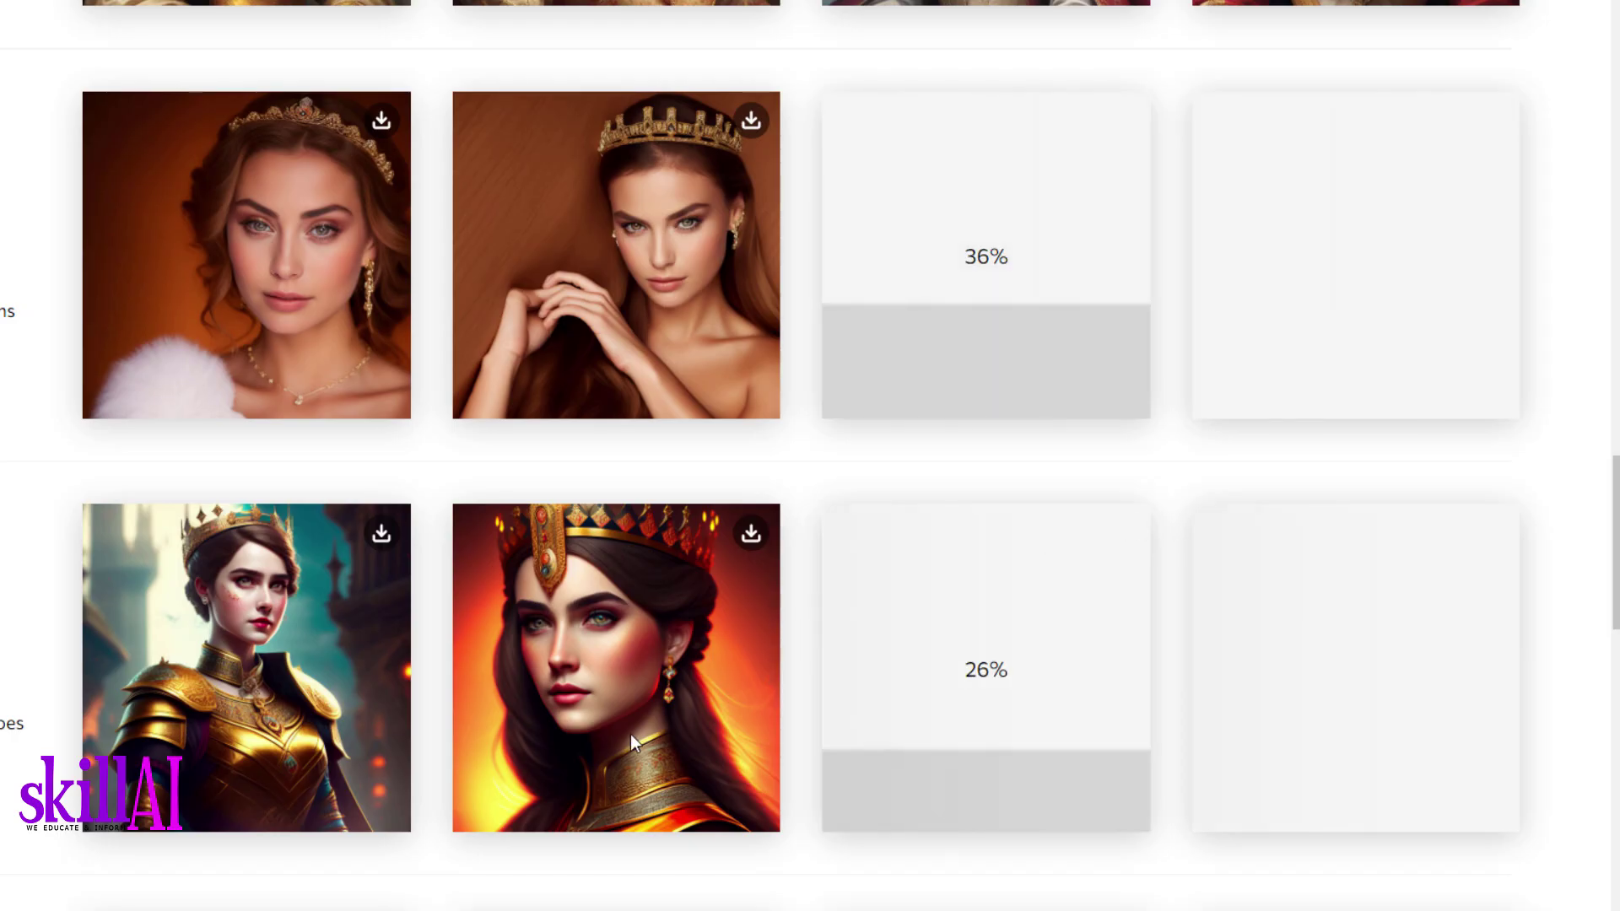
click(630, 735)
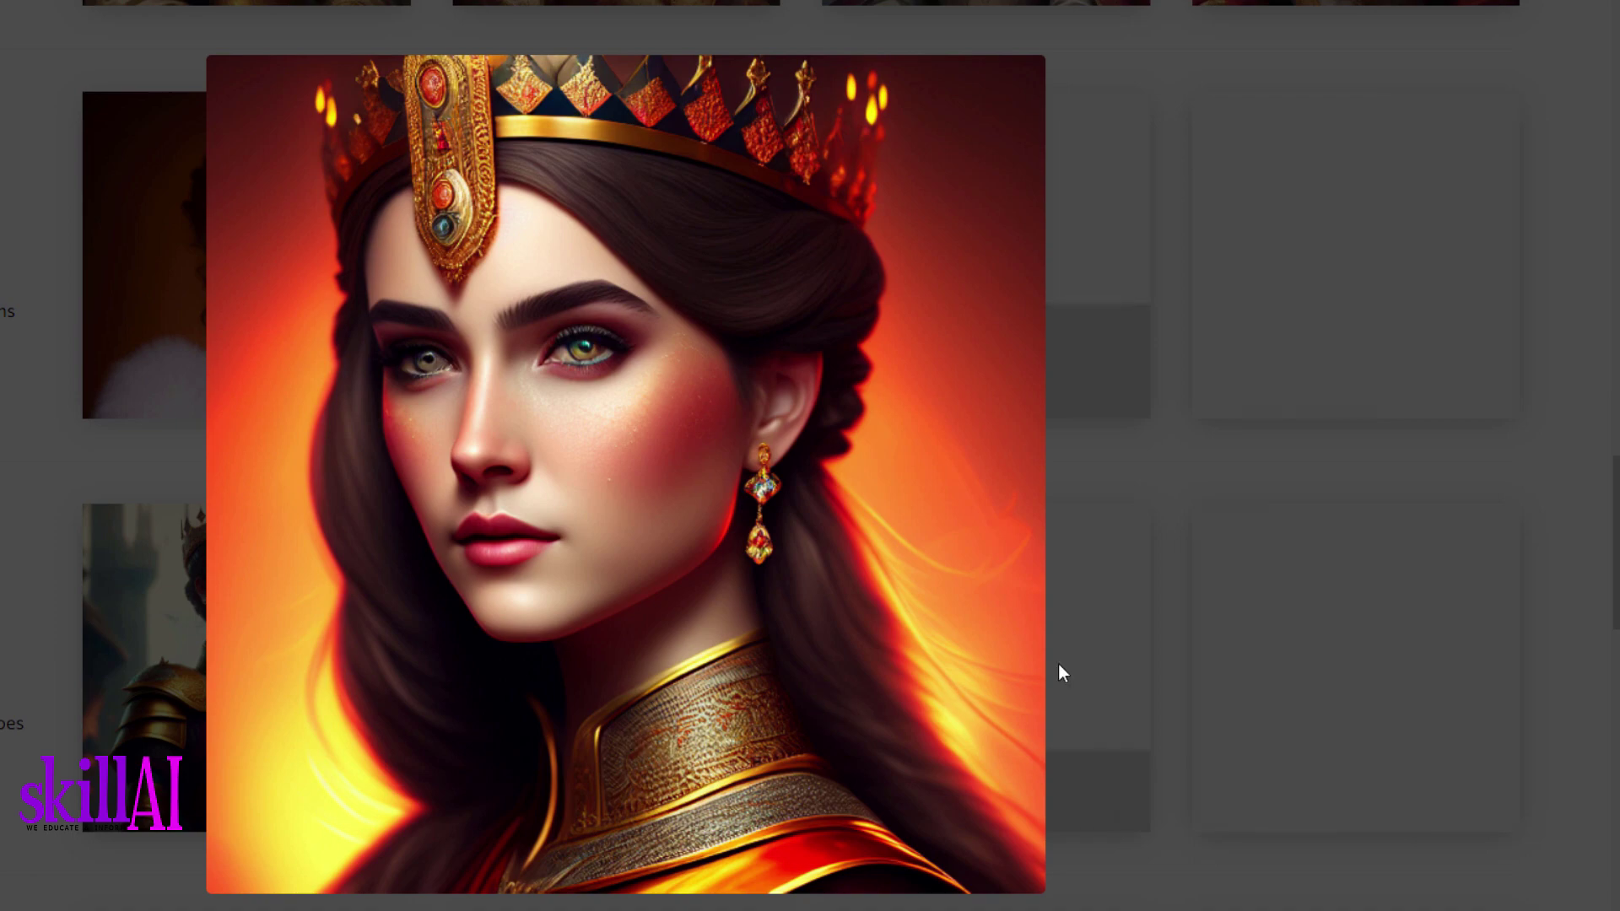
click(1096, 653)
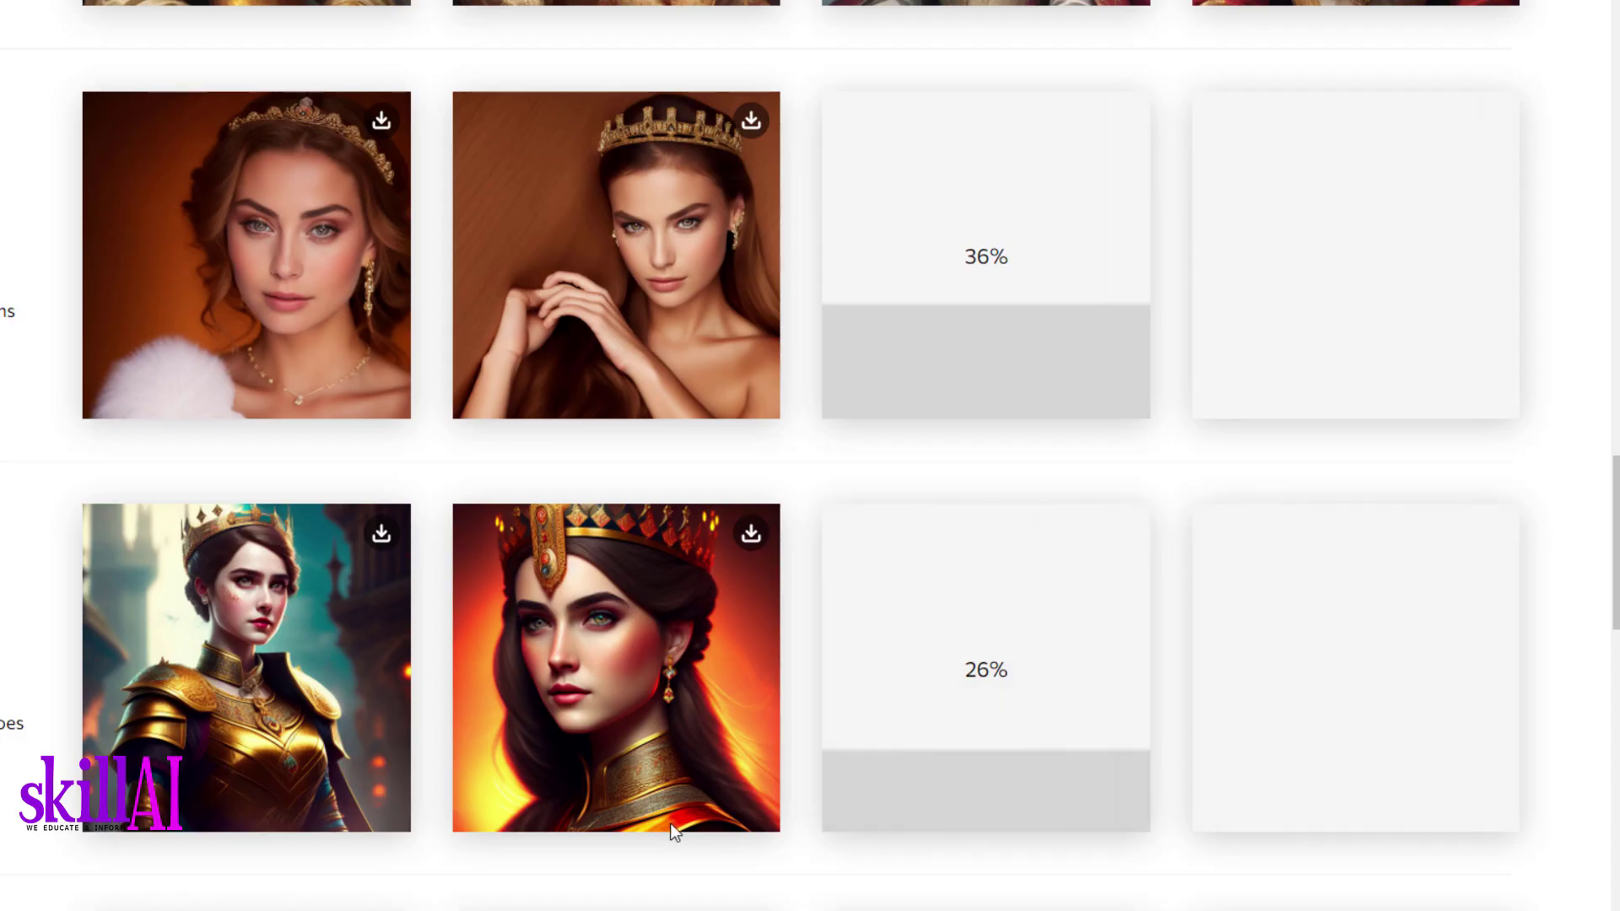
scroll(670, 823, down, 5)
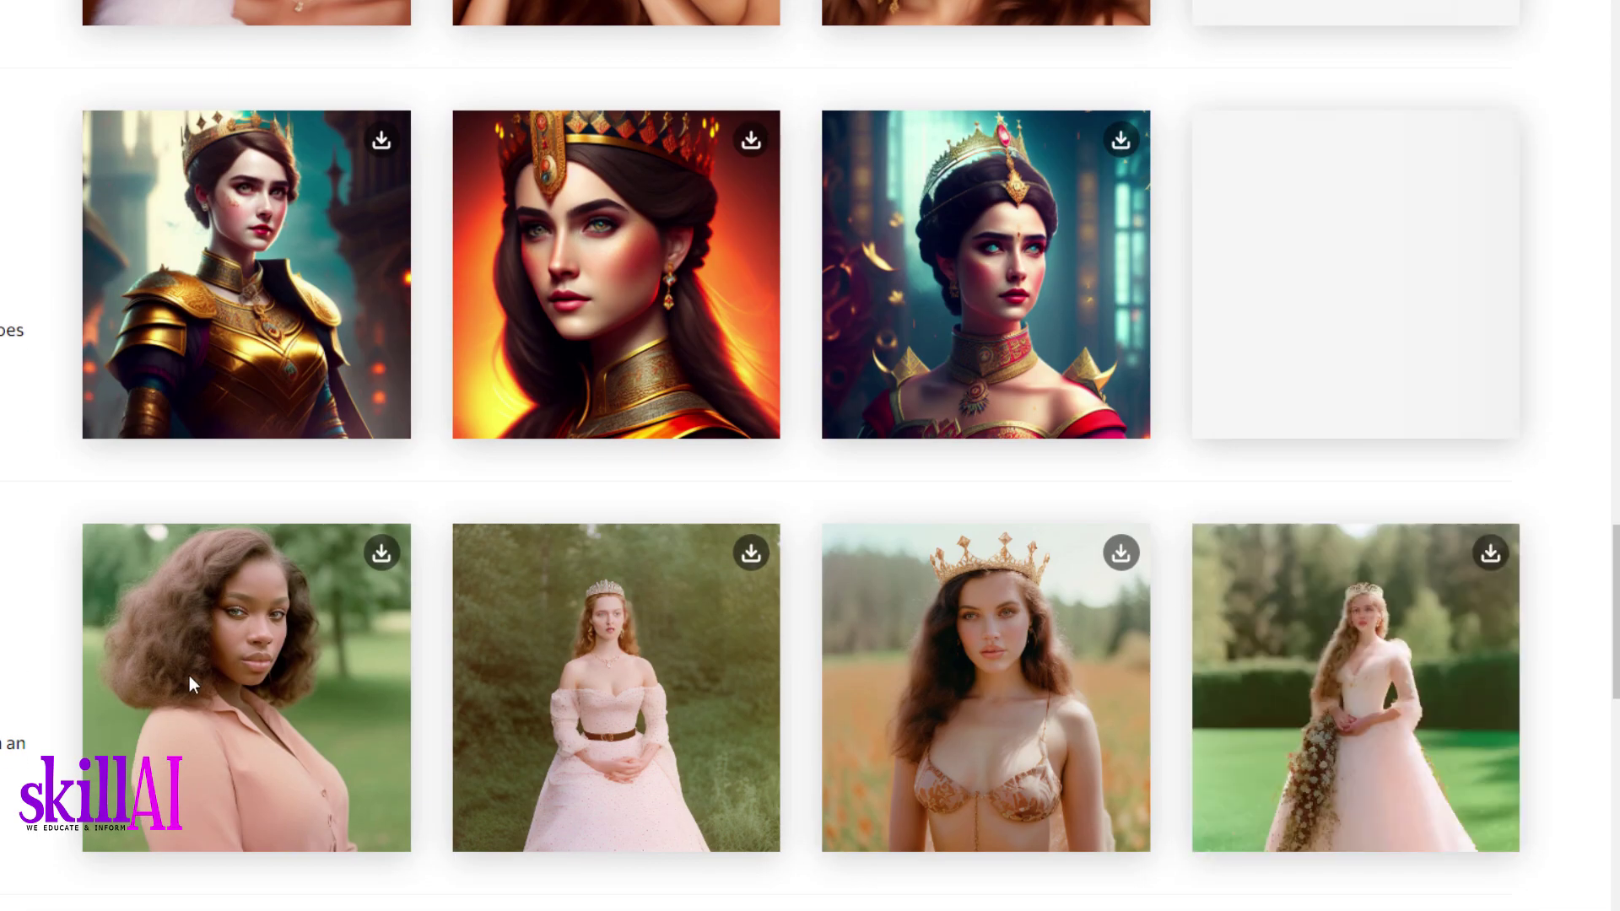
click(189, 675)
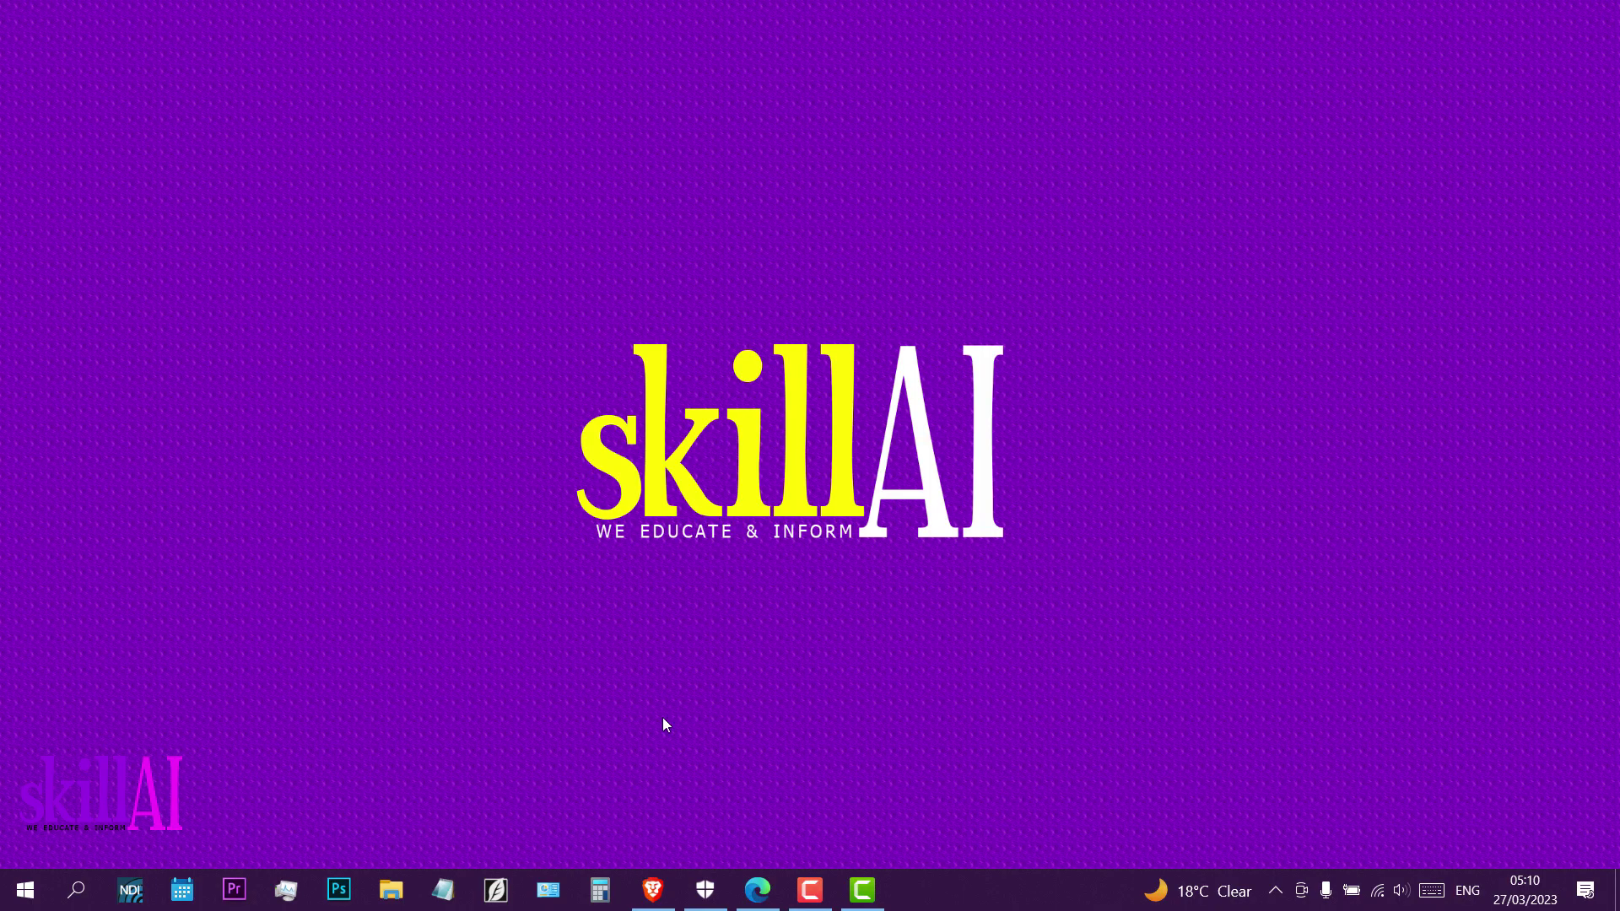
Launch Brave and go to skillai.net/catbird
click(652, 891)
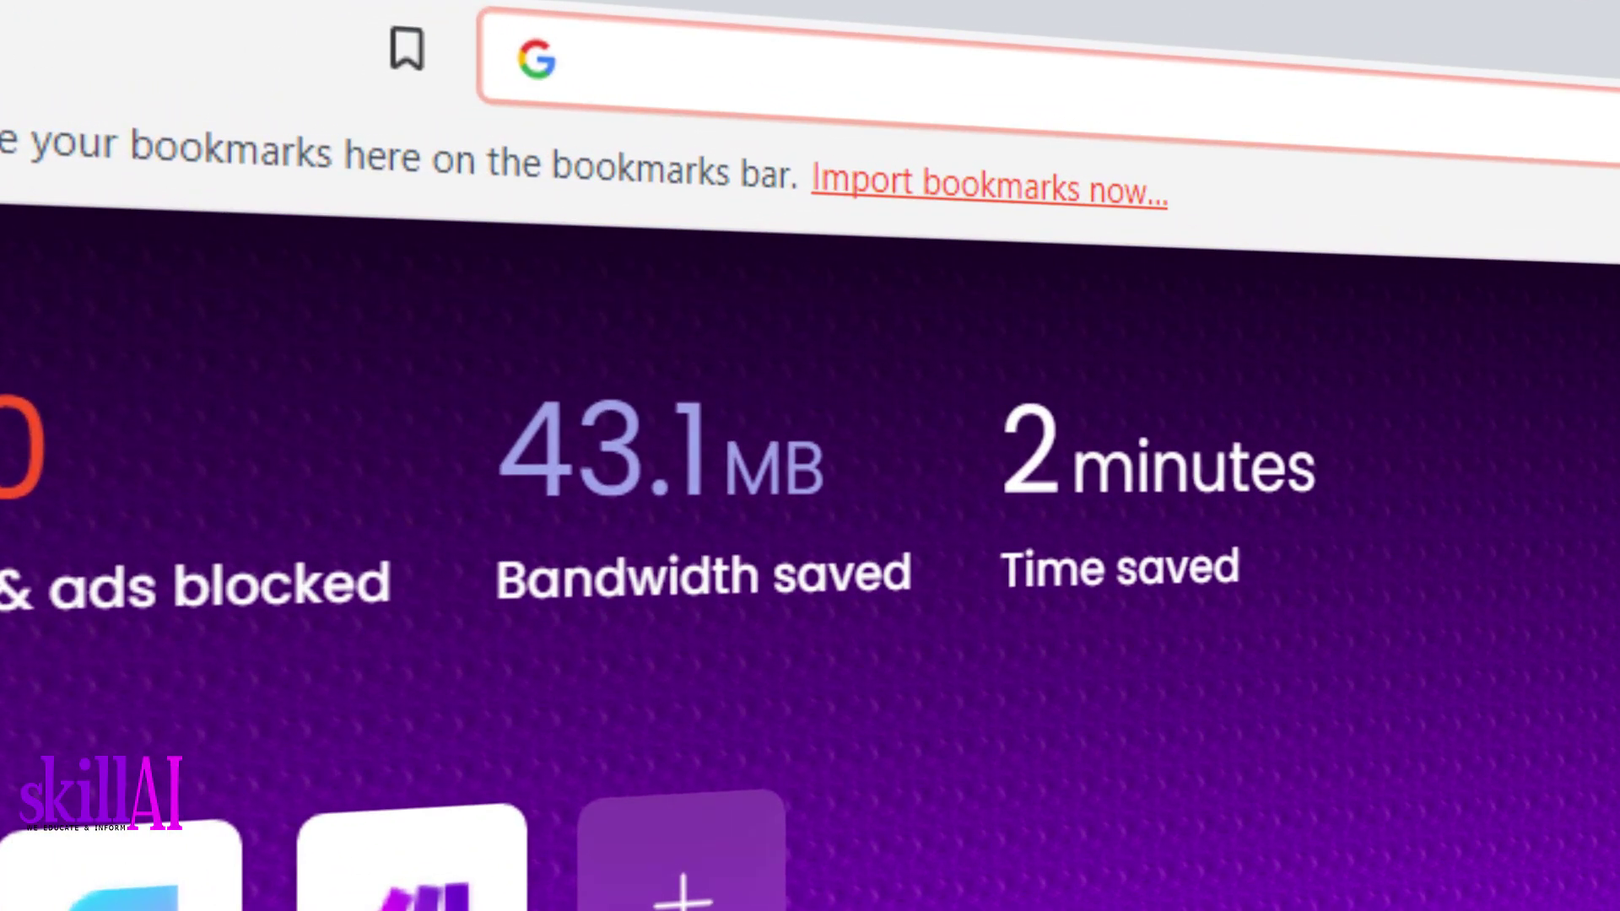
text(skil)
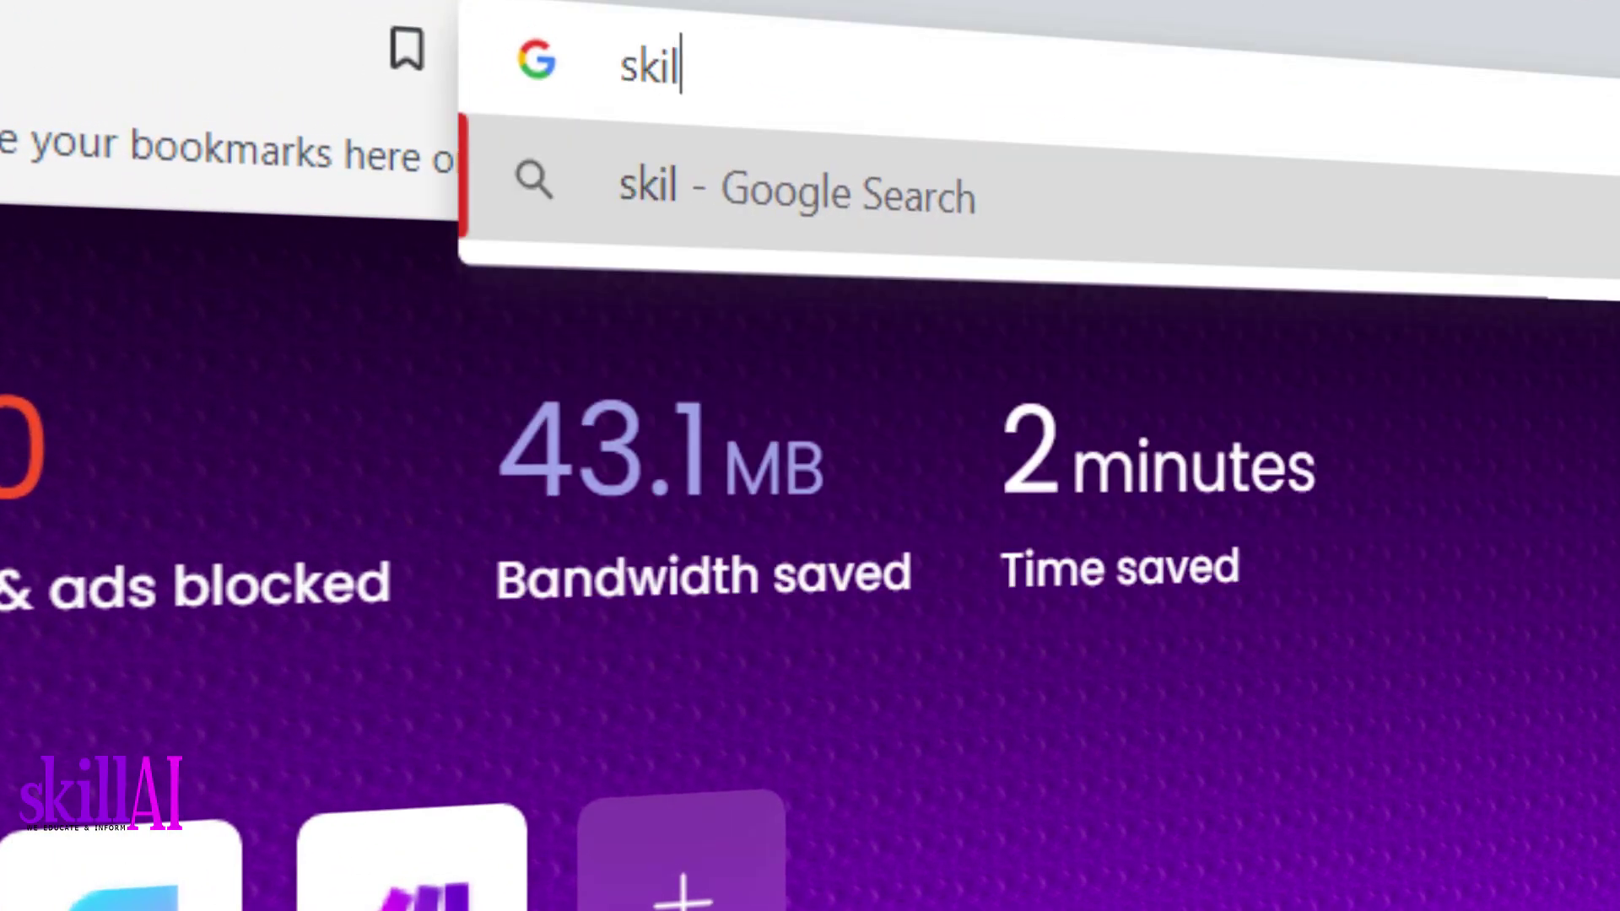
text(lai.)
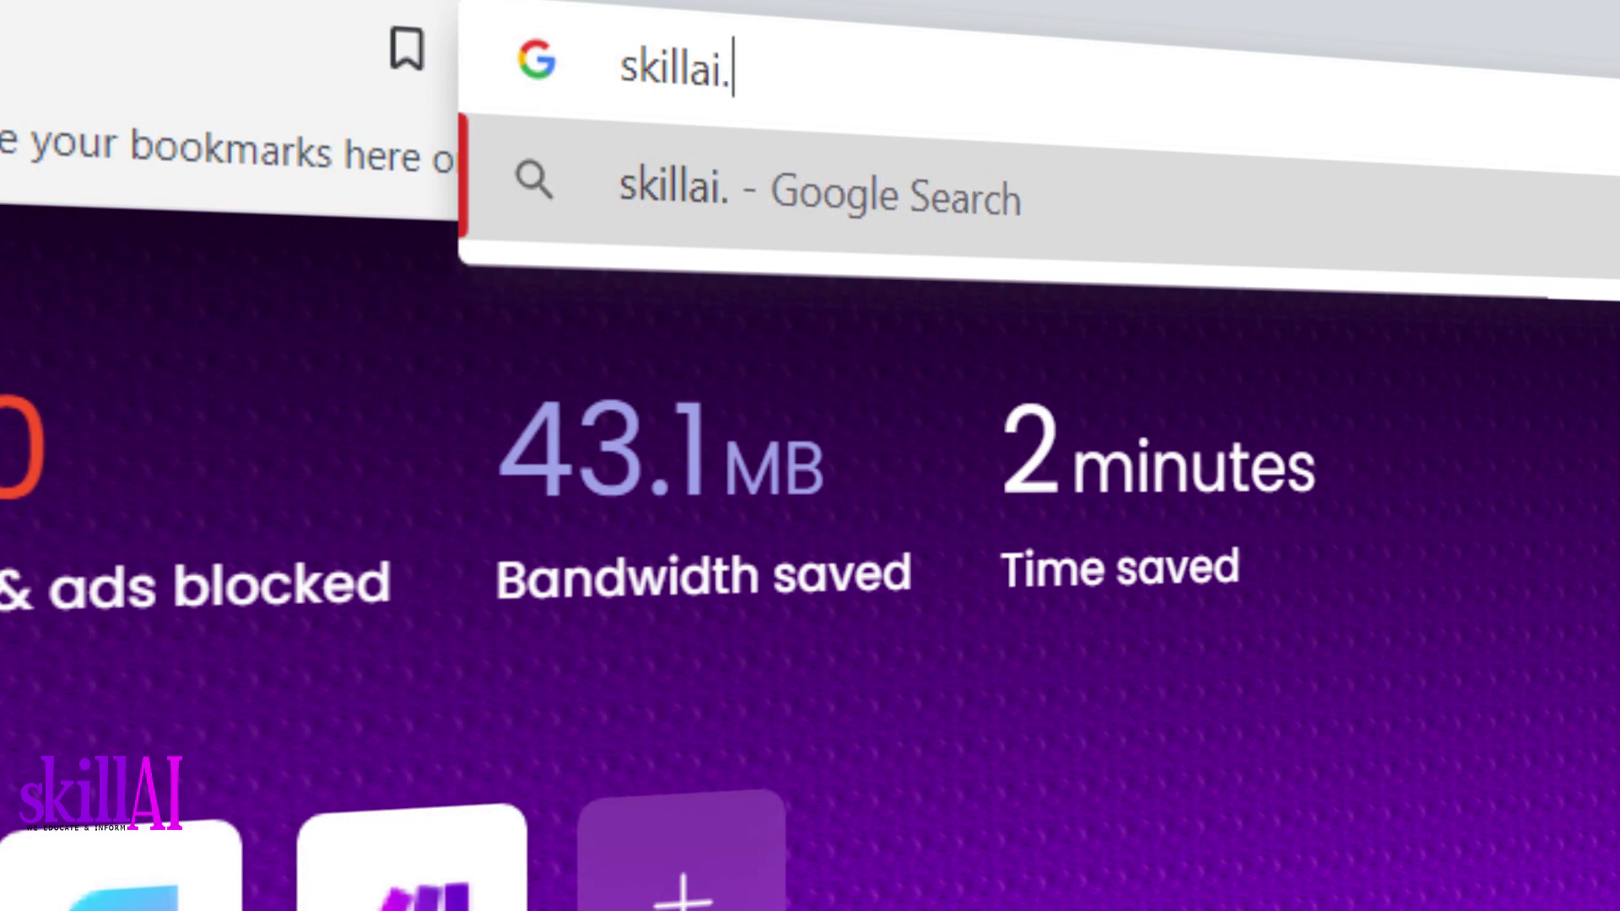
text(net)
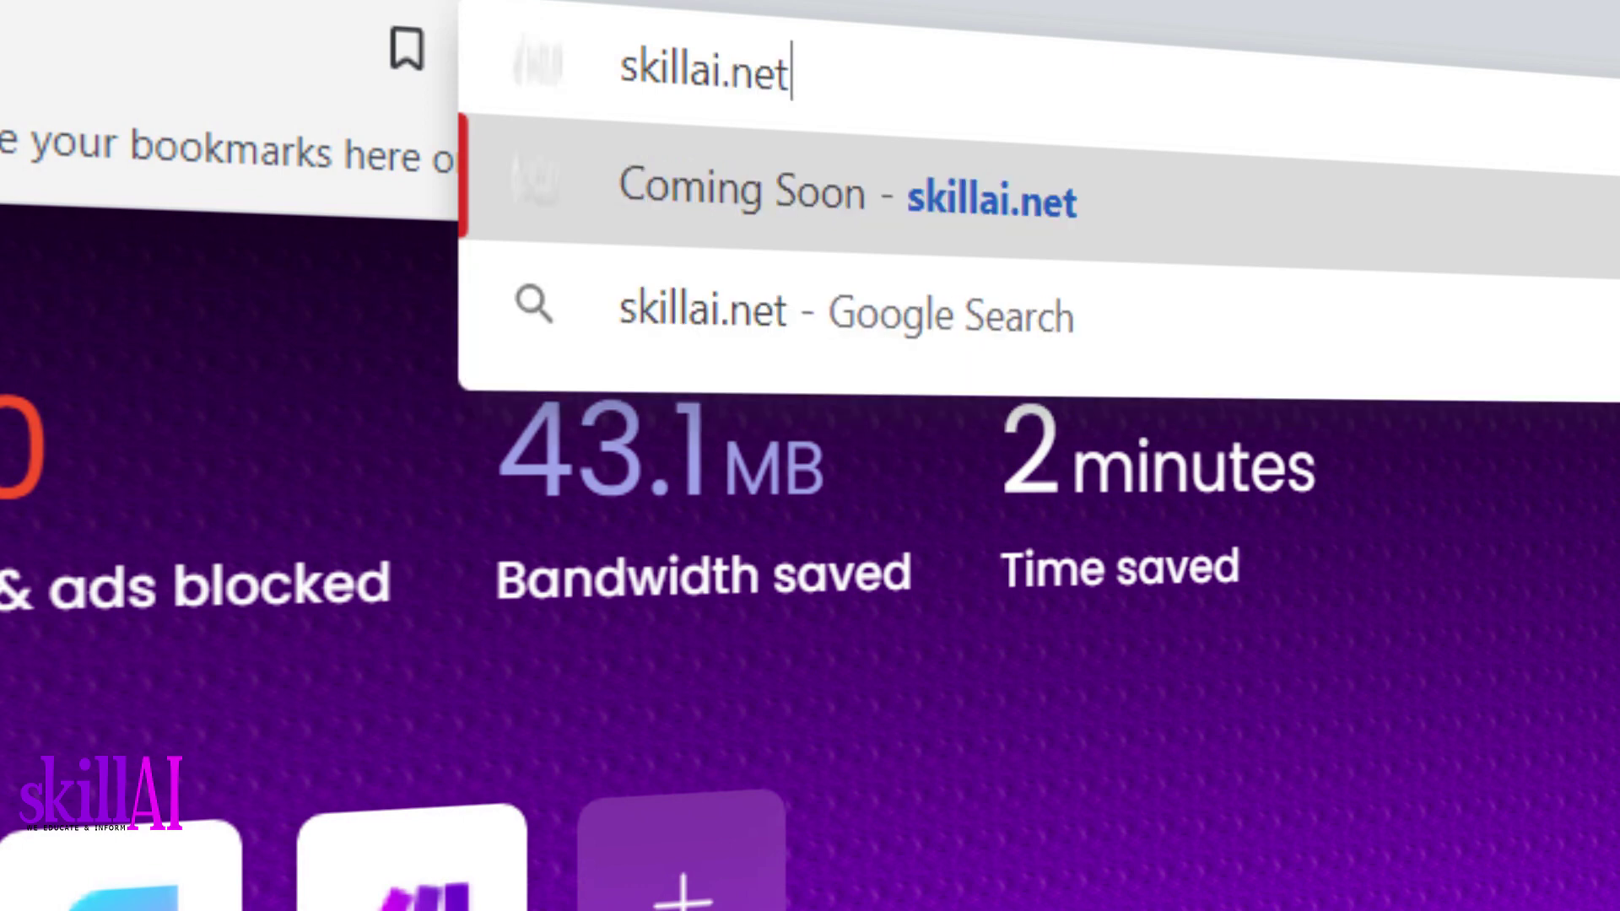
text(/cat)
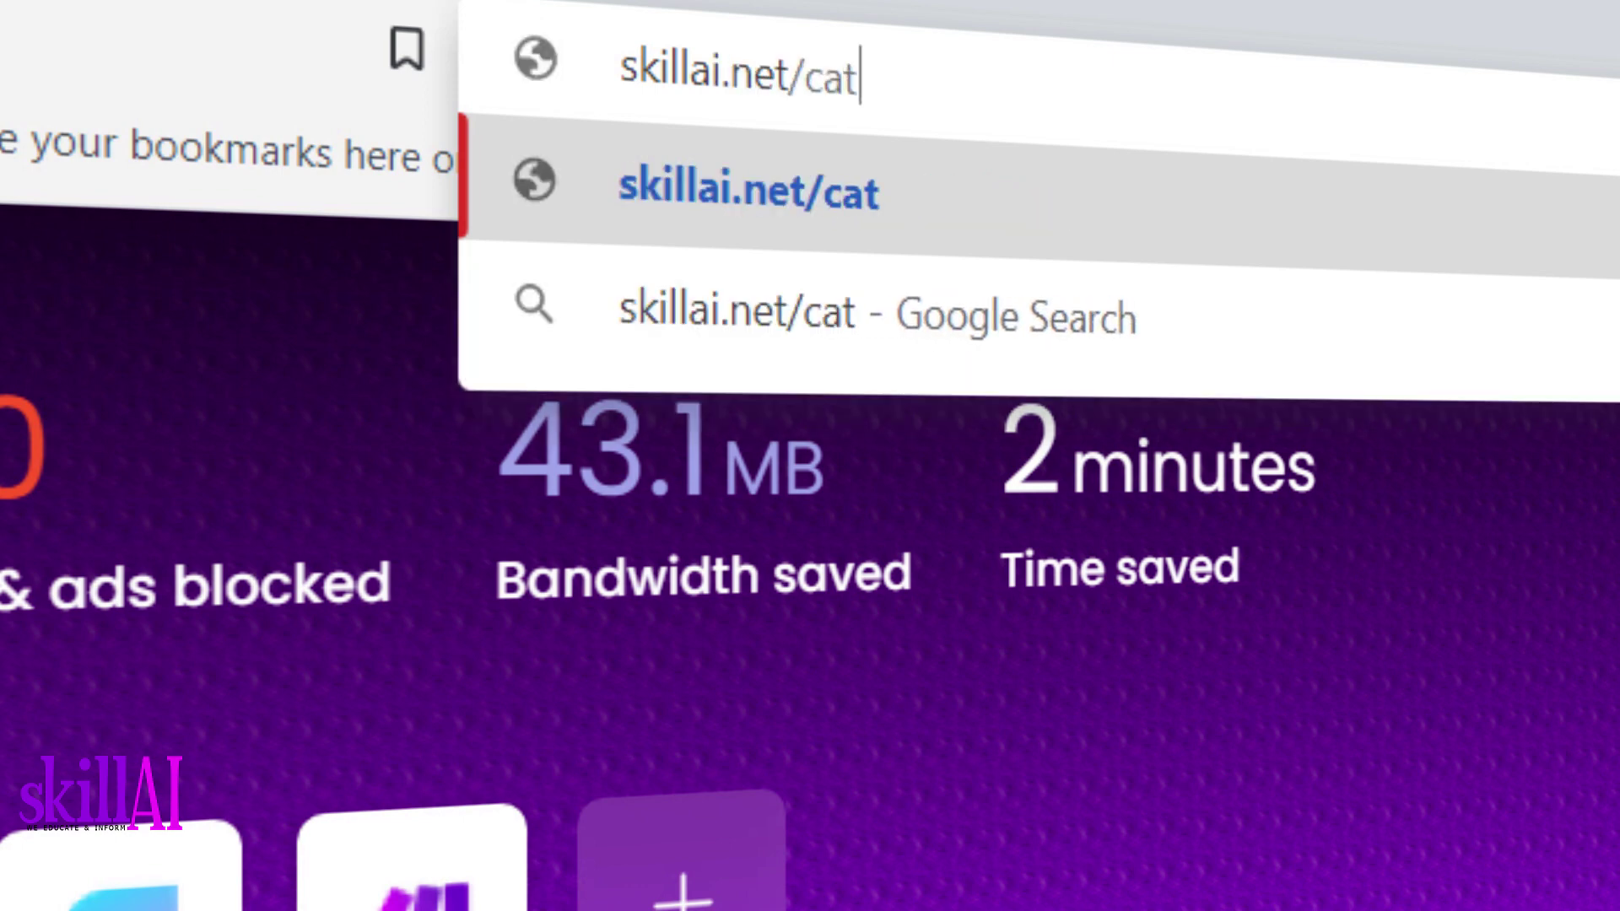
text(bird)
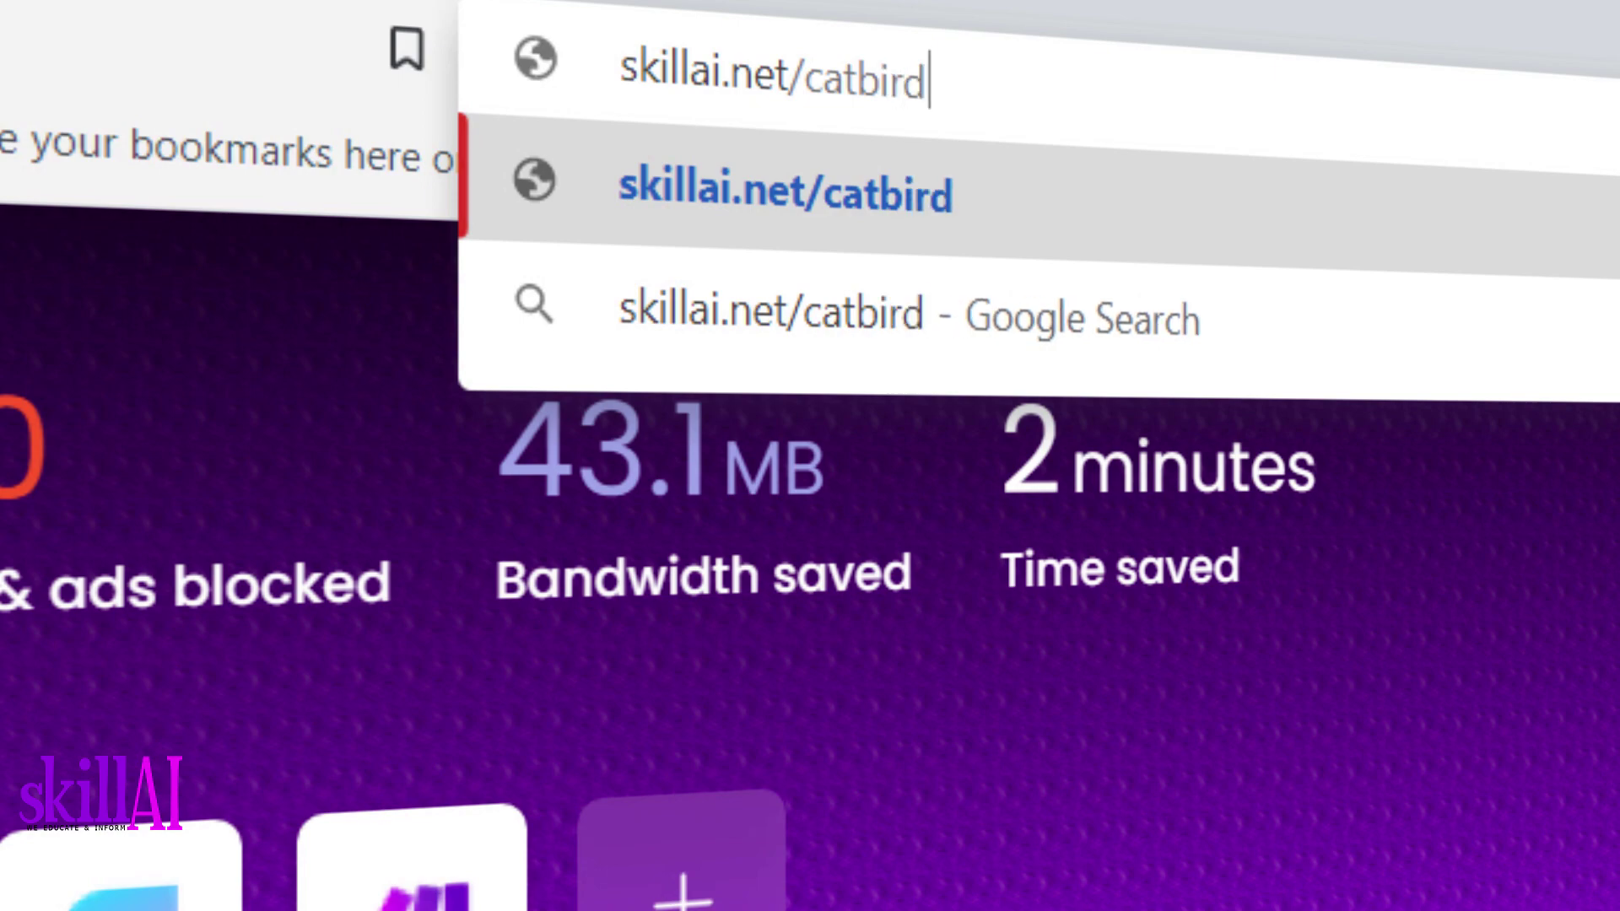
key(Return)
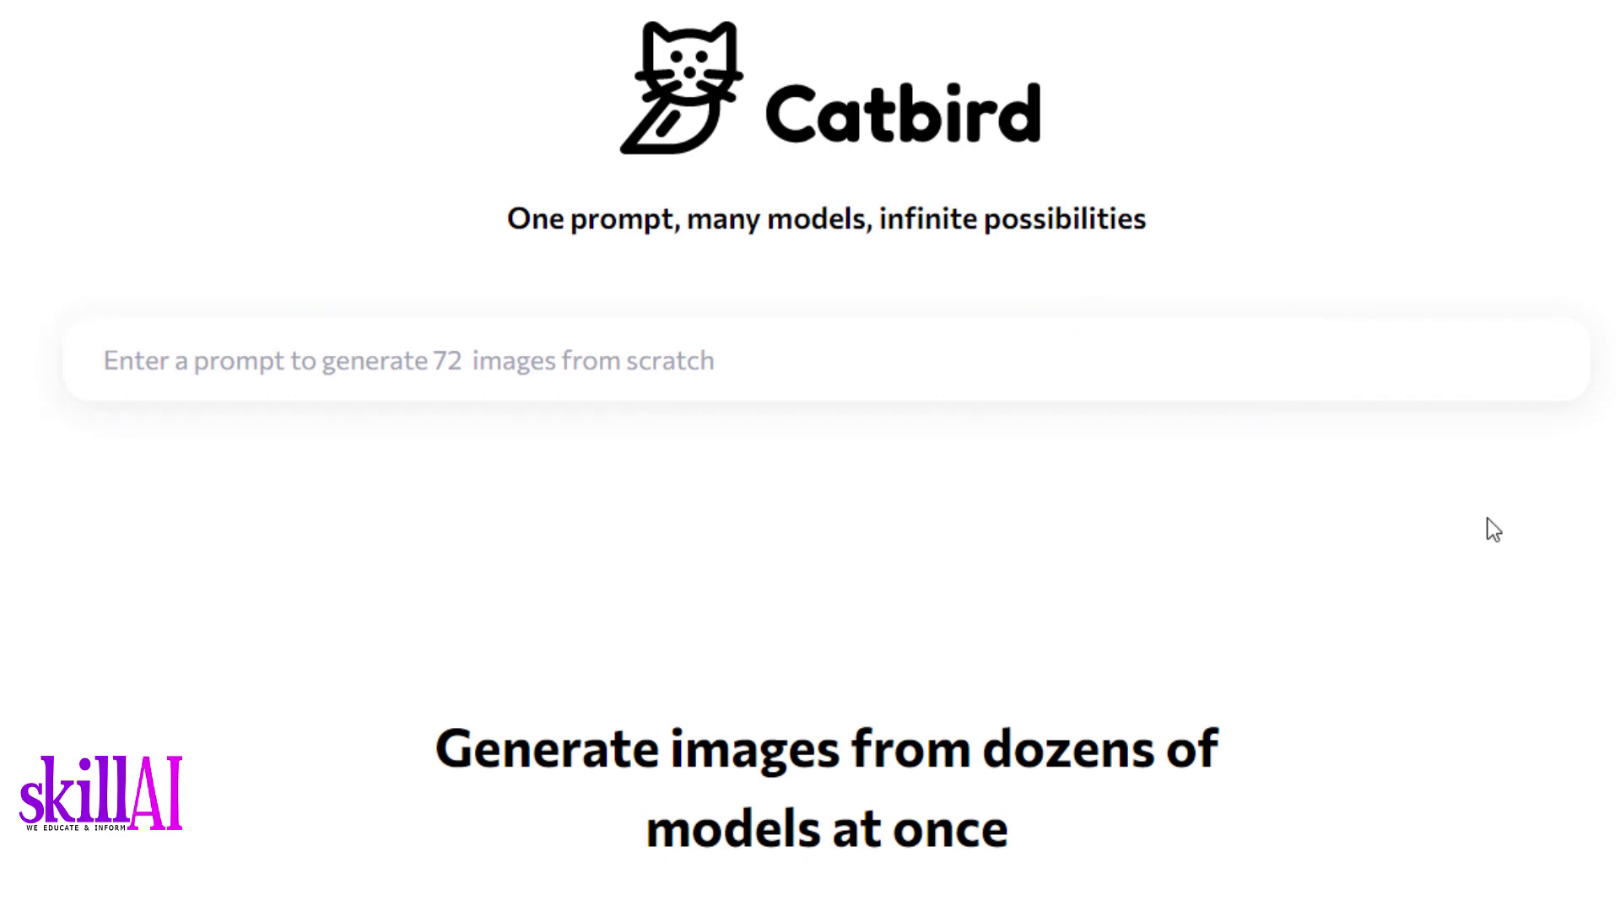
Browse the 'a boy holding chipmunks' example grid, then return to the top and focus the prompt box
scroll(1487, 524, down, 8)
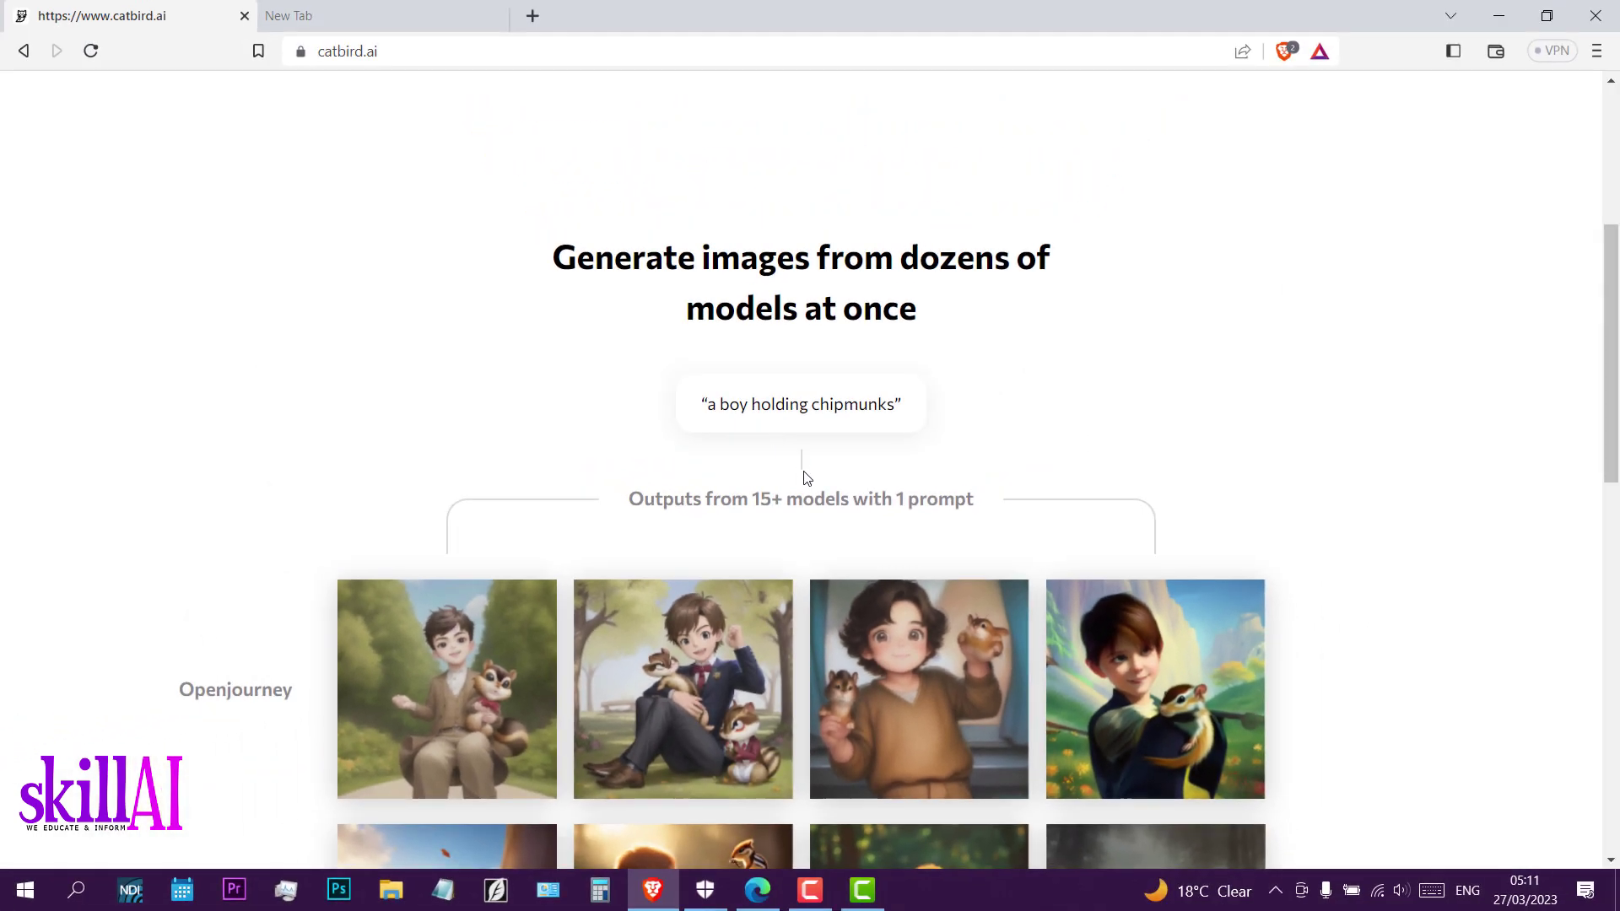
scroll(803, 471, down, 2)
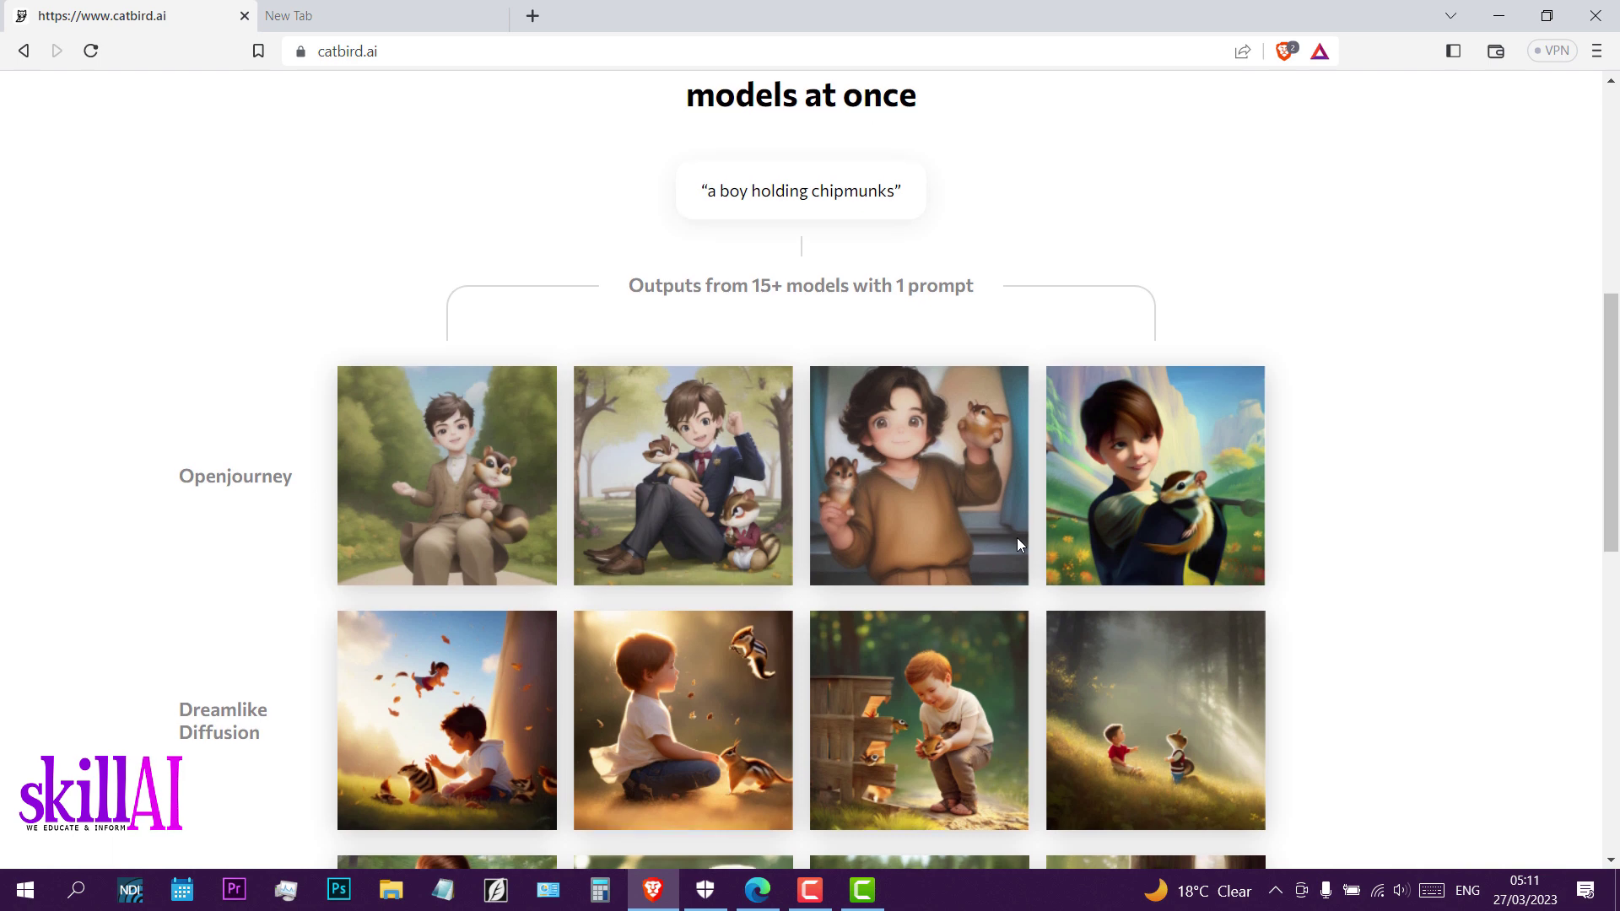
scroll(1016, 538, down, 3)
scroll(1016, 538, down, 1)
scroll(1016, 538, down, 1)
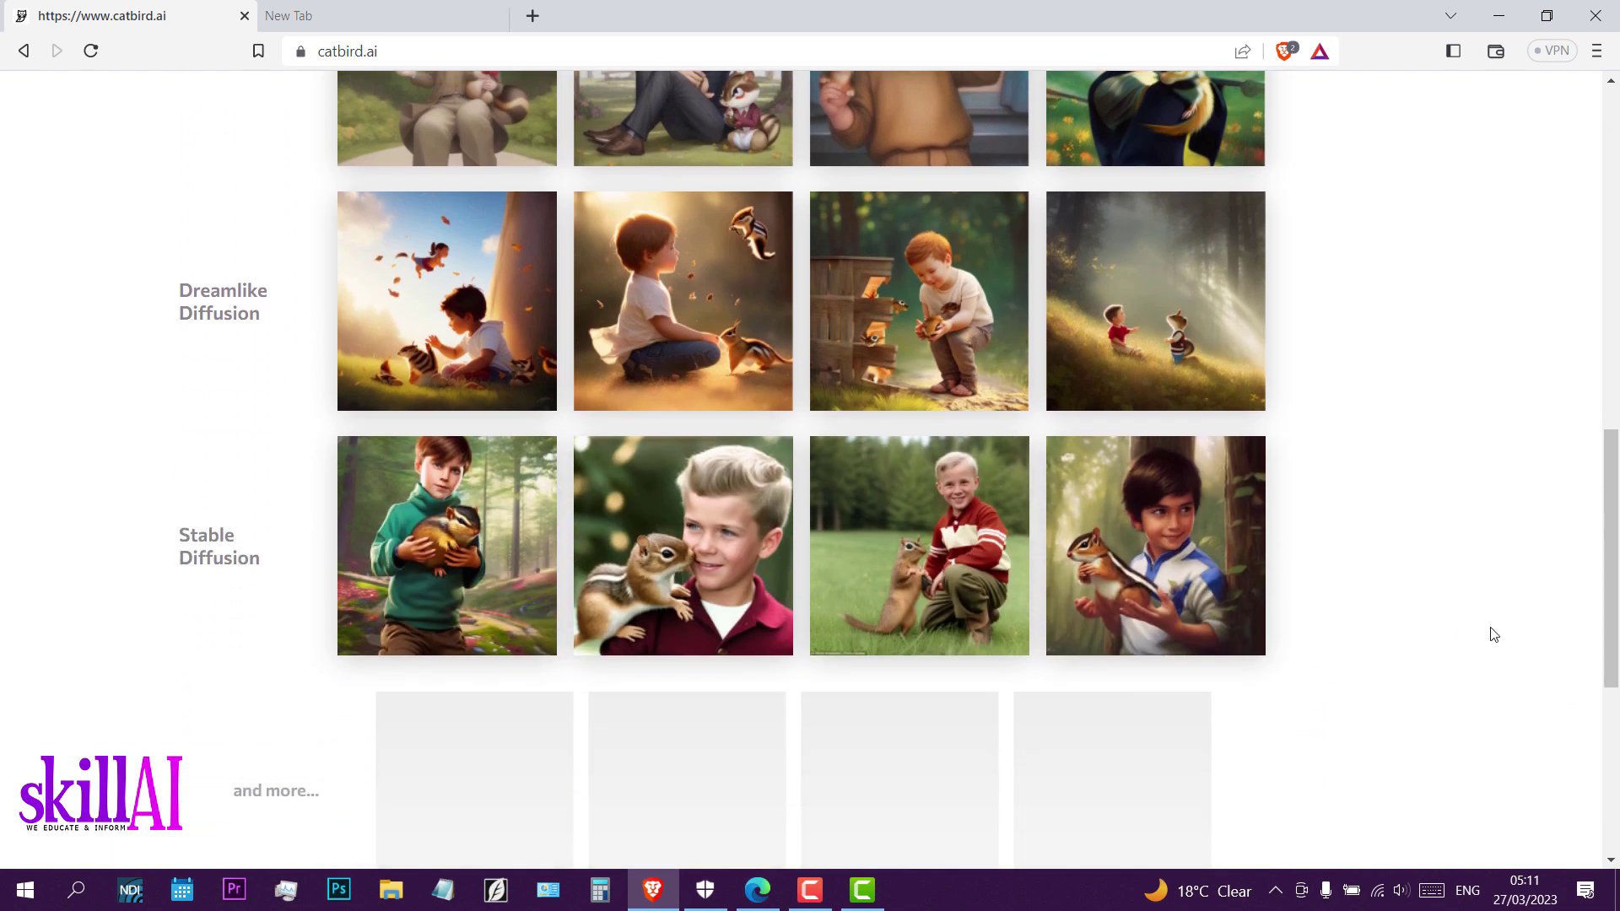
drag(1616, 530, 1608, 206)
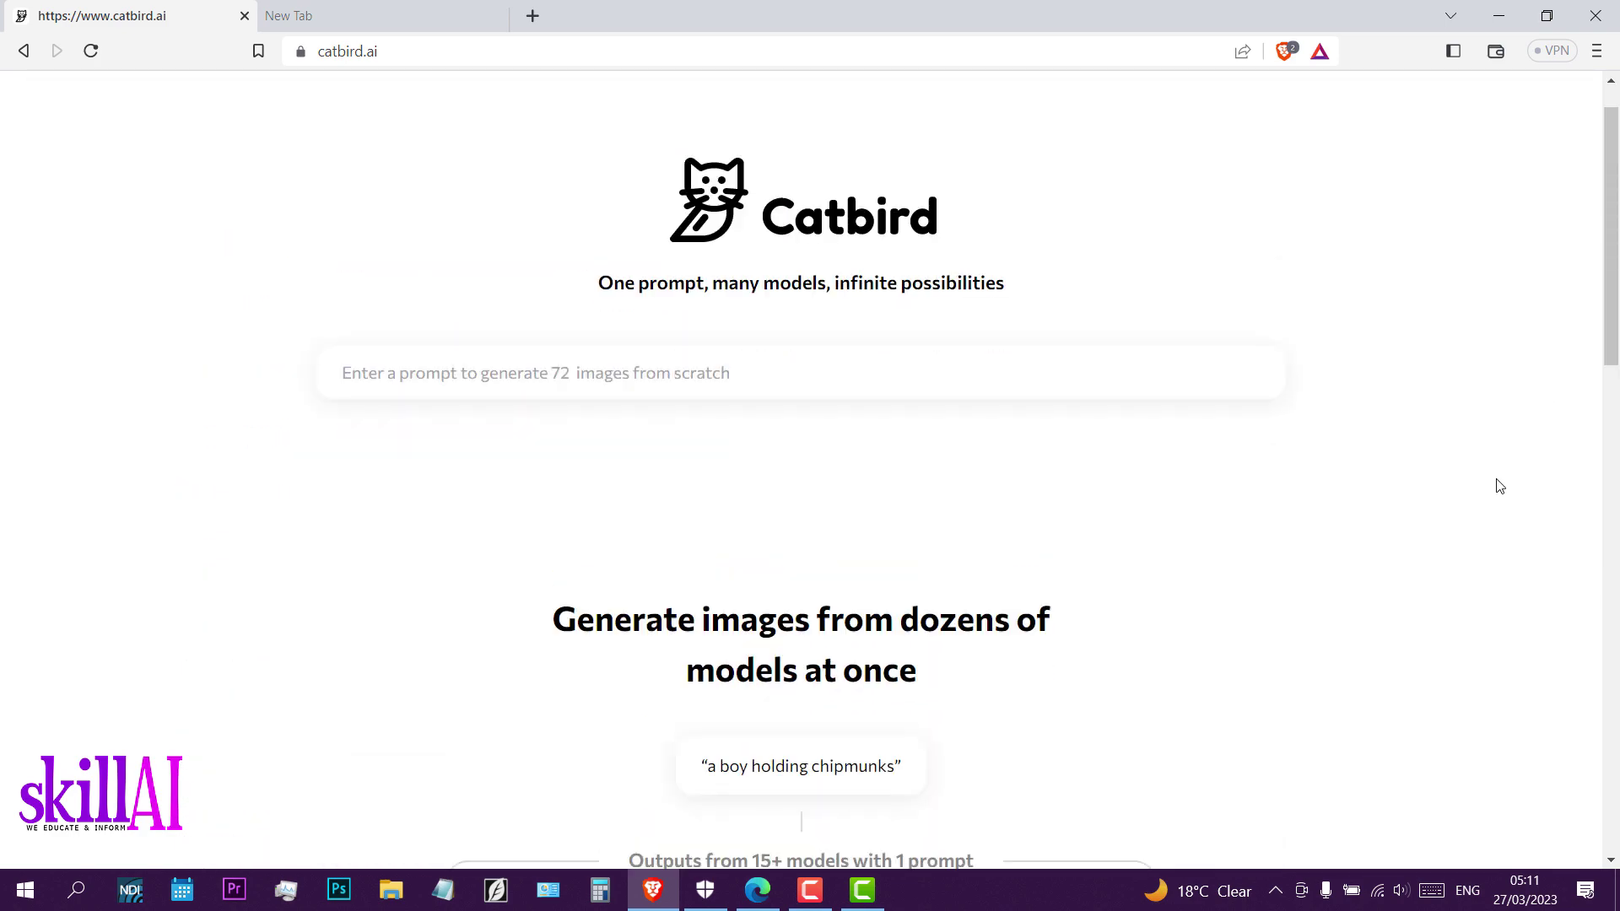
drag(1606, 309, 1606, 289)
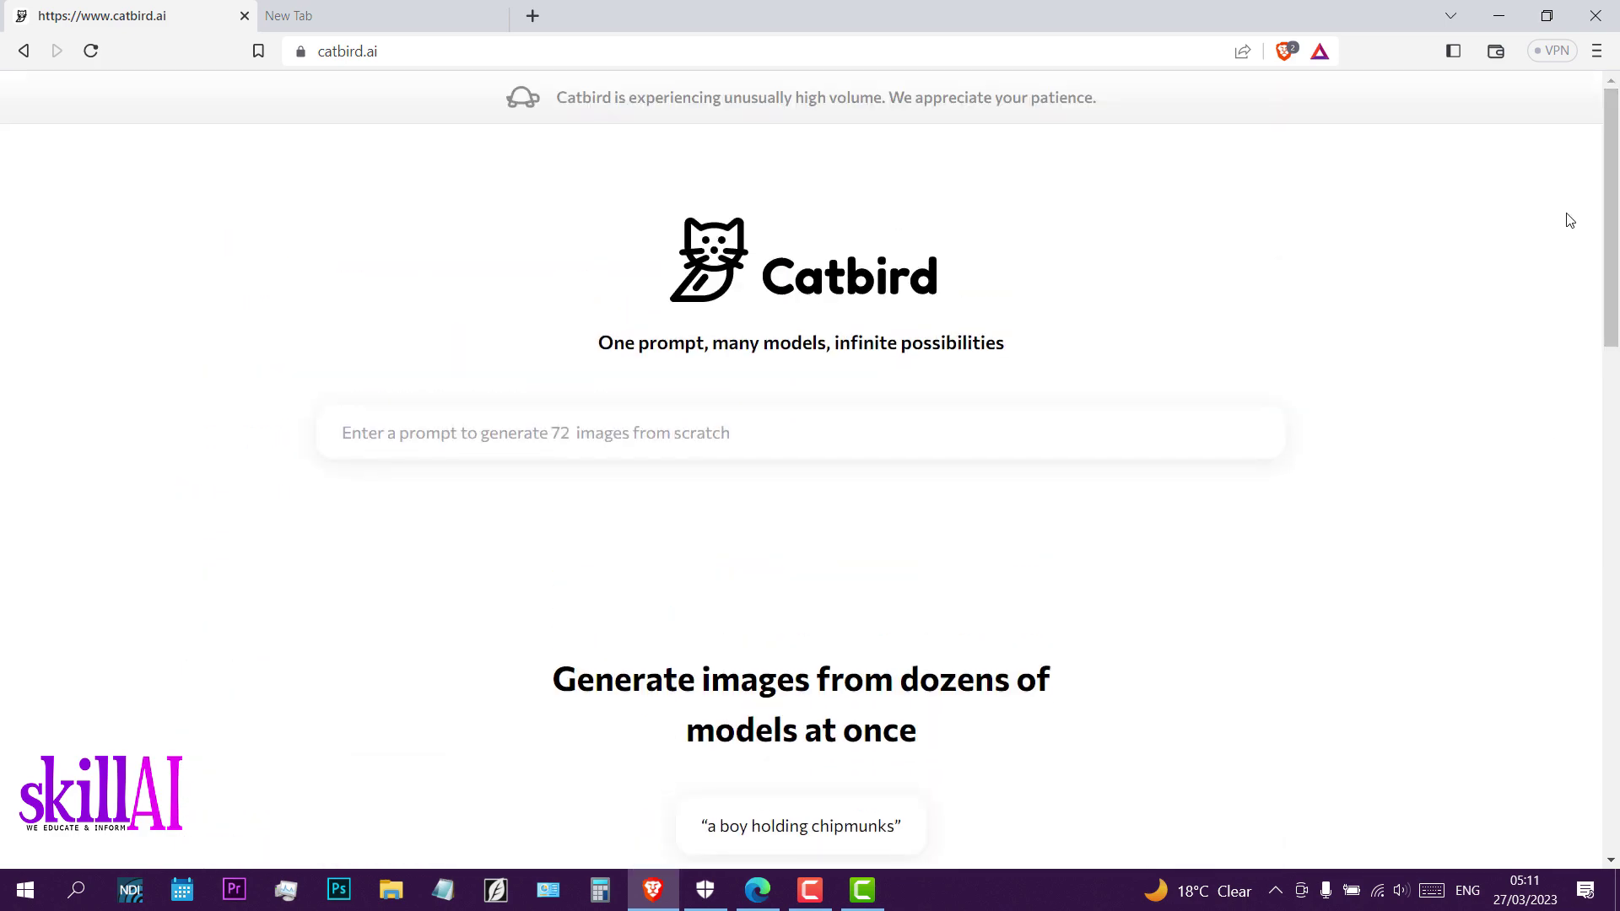
click(726, 436)
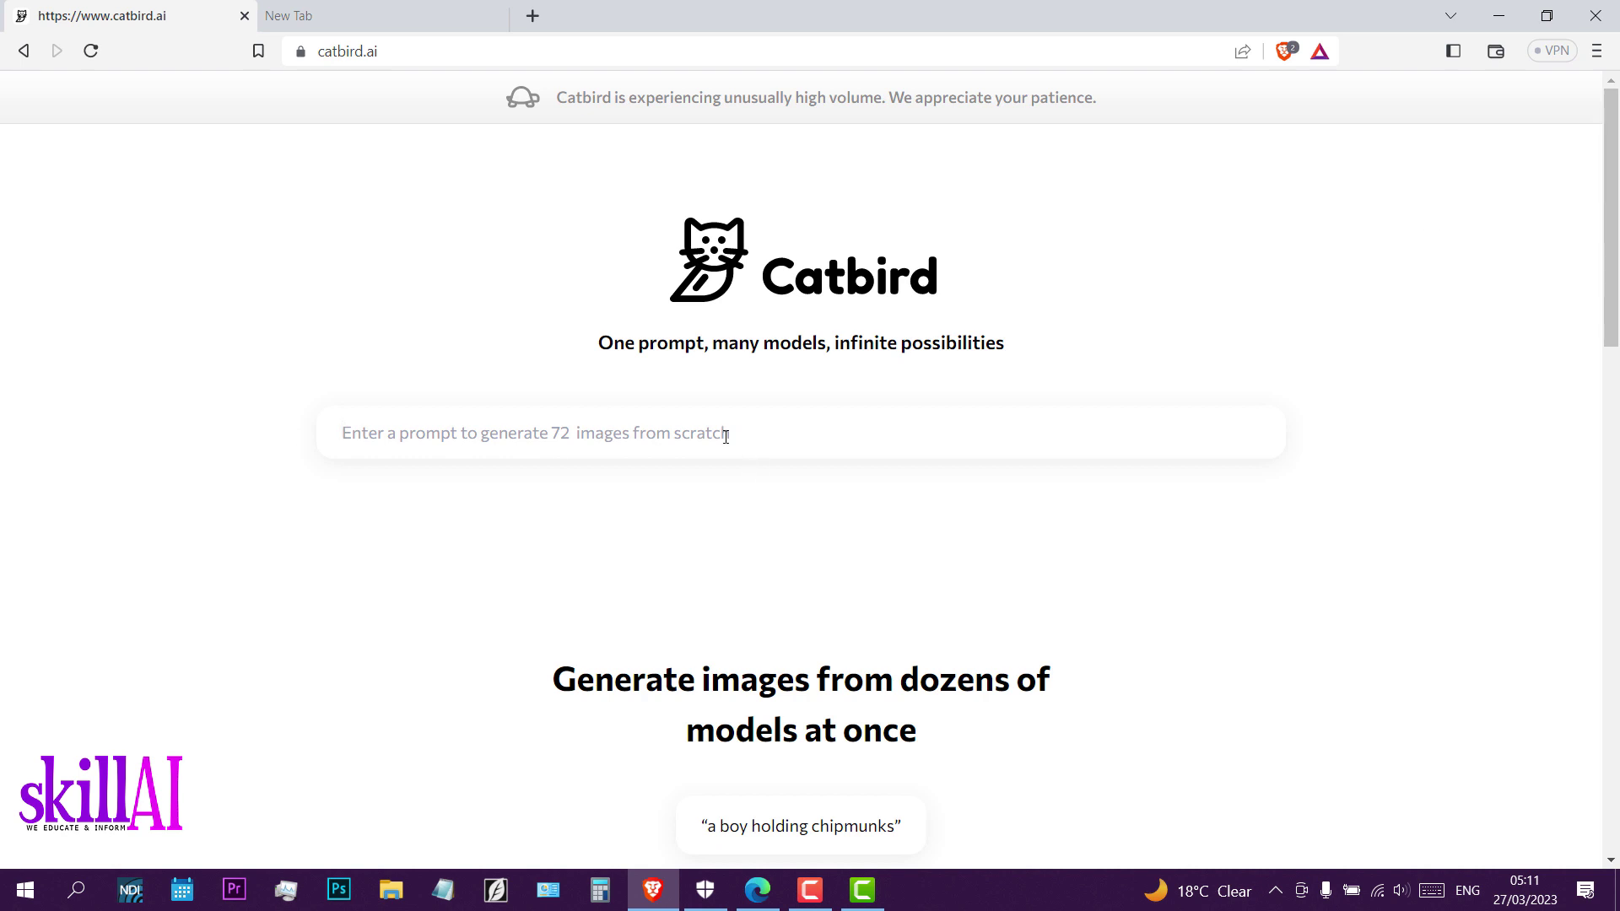
Enter the prompt 'a happy boy going to school in the city' and submit it
text(a boy)
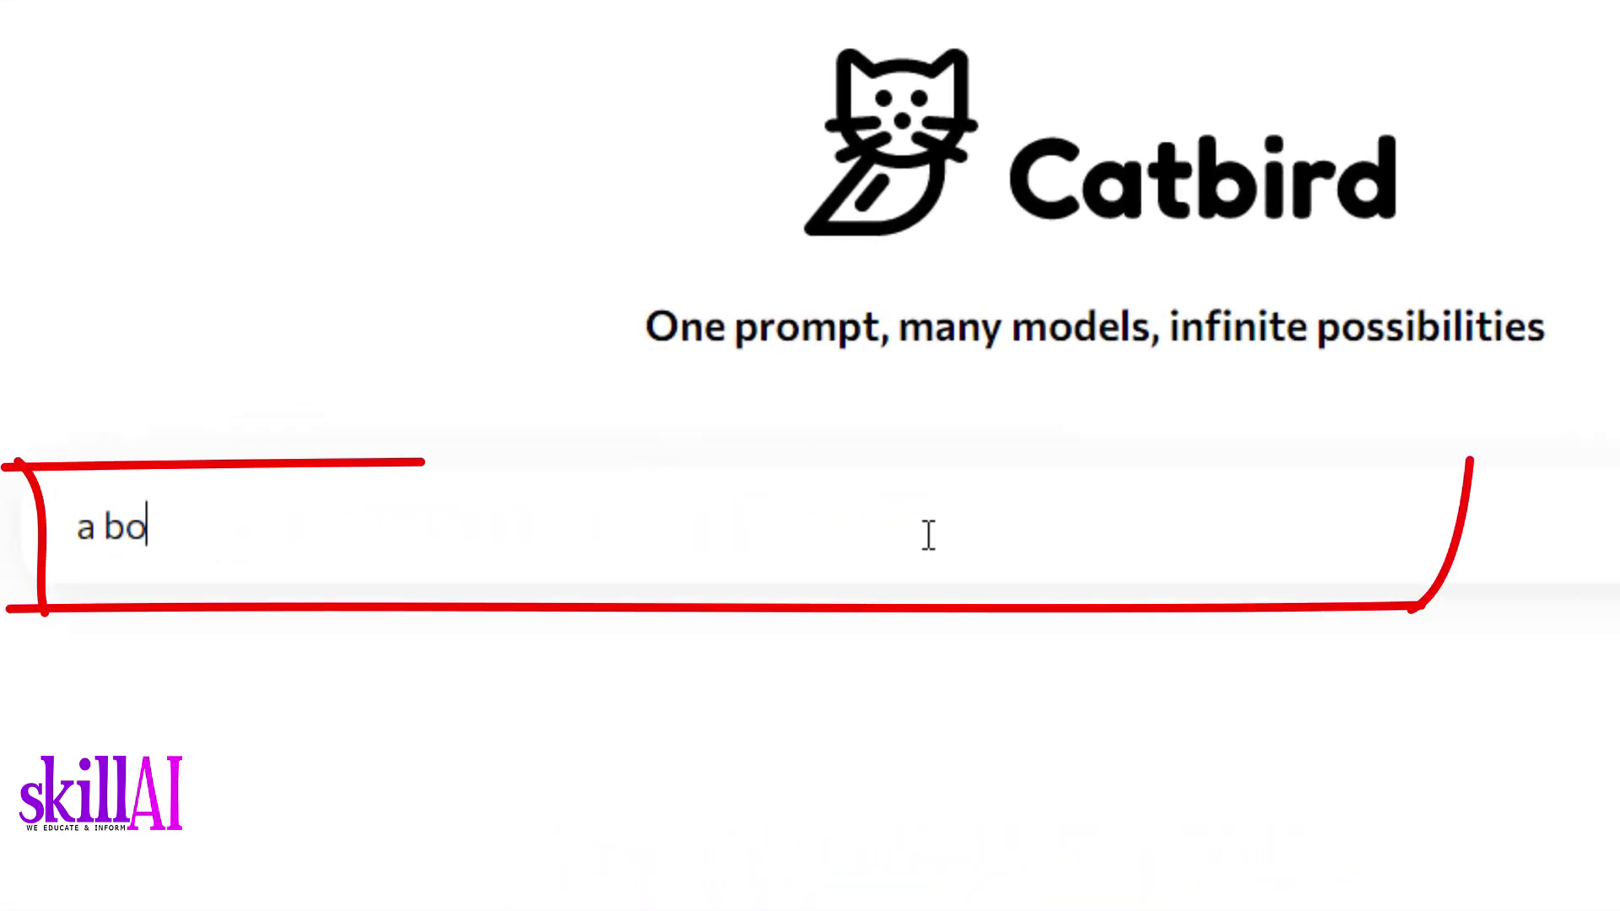
key(BackSpace)
key(BackSpace)
key(BackSpace)
text(happy goo)
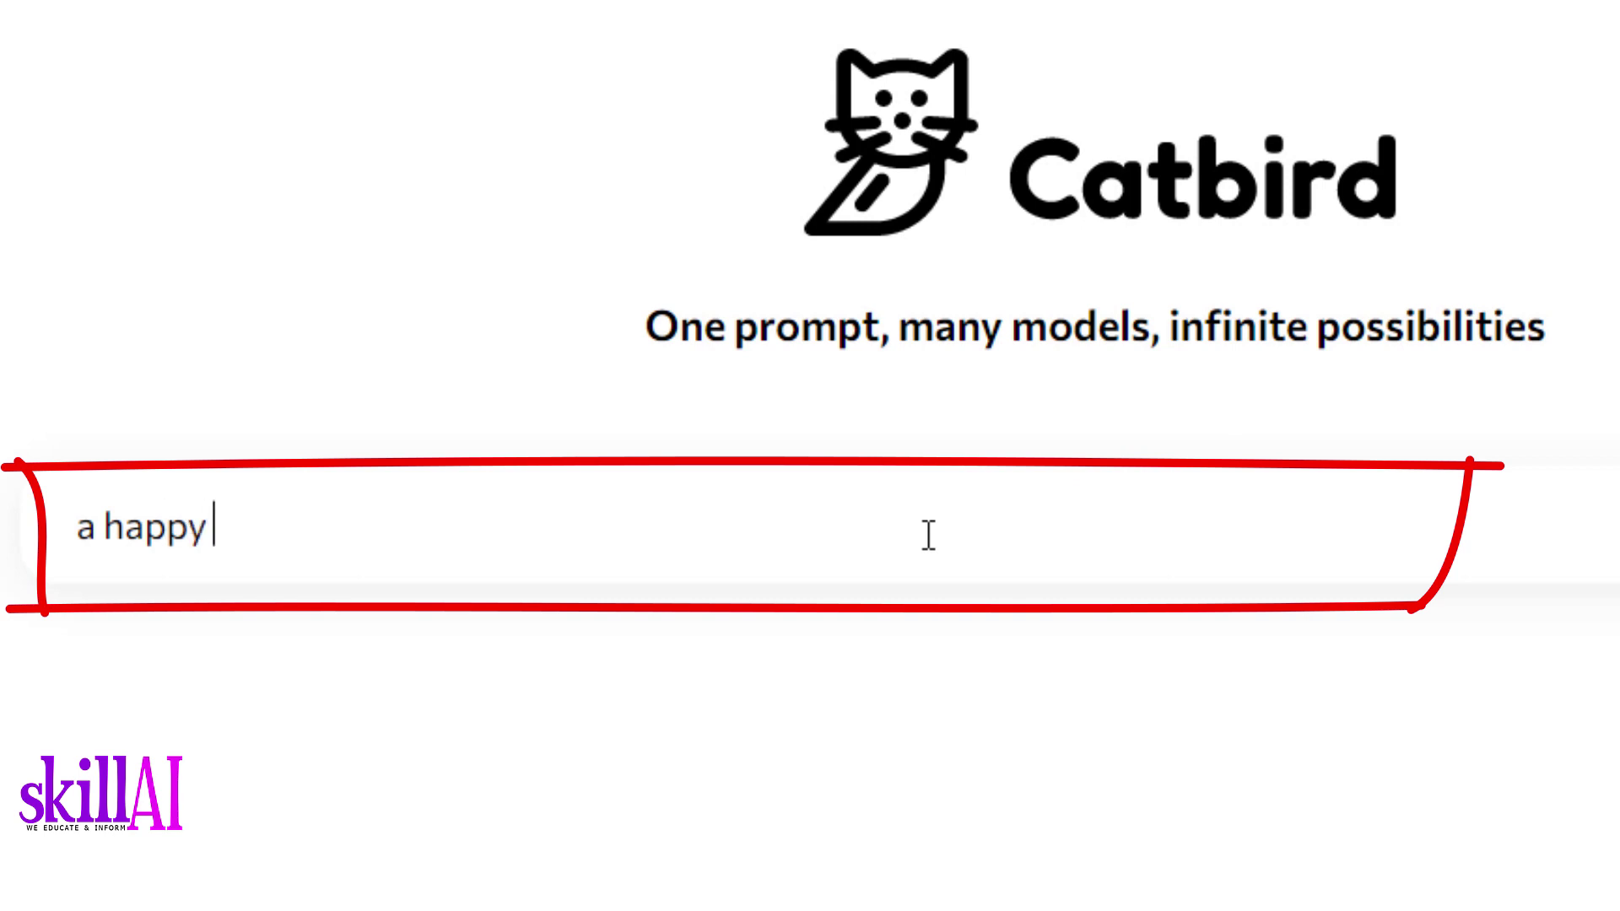
key(BackSpace)
text(l)
key(BackSpace)
key(BackSpace)
key(BackSpace)
text(boy going to )
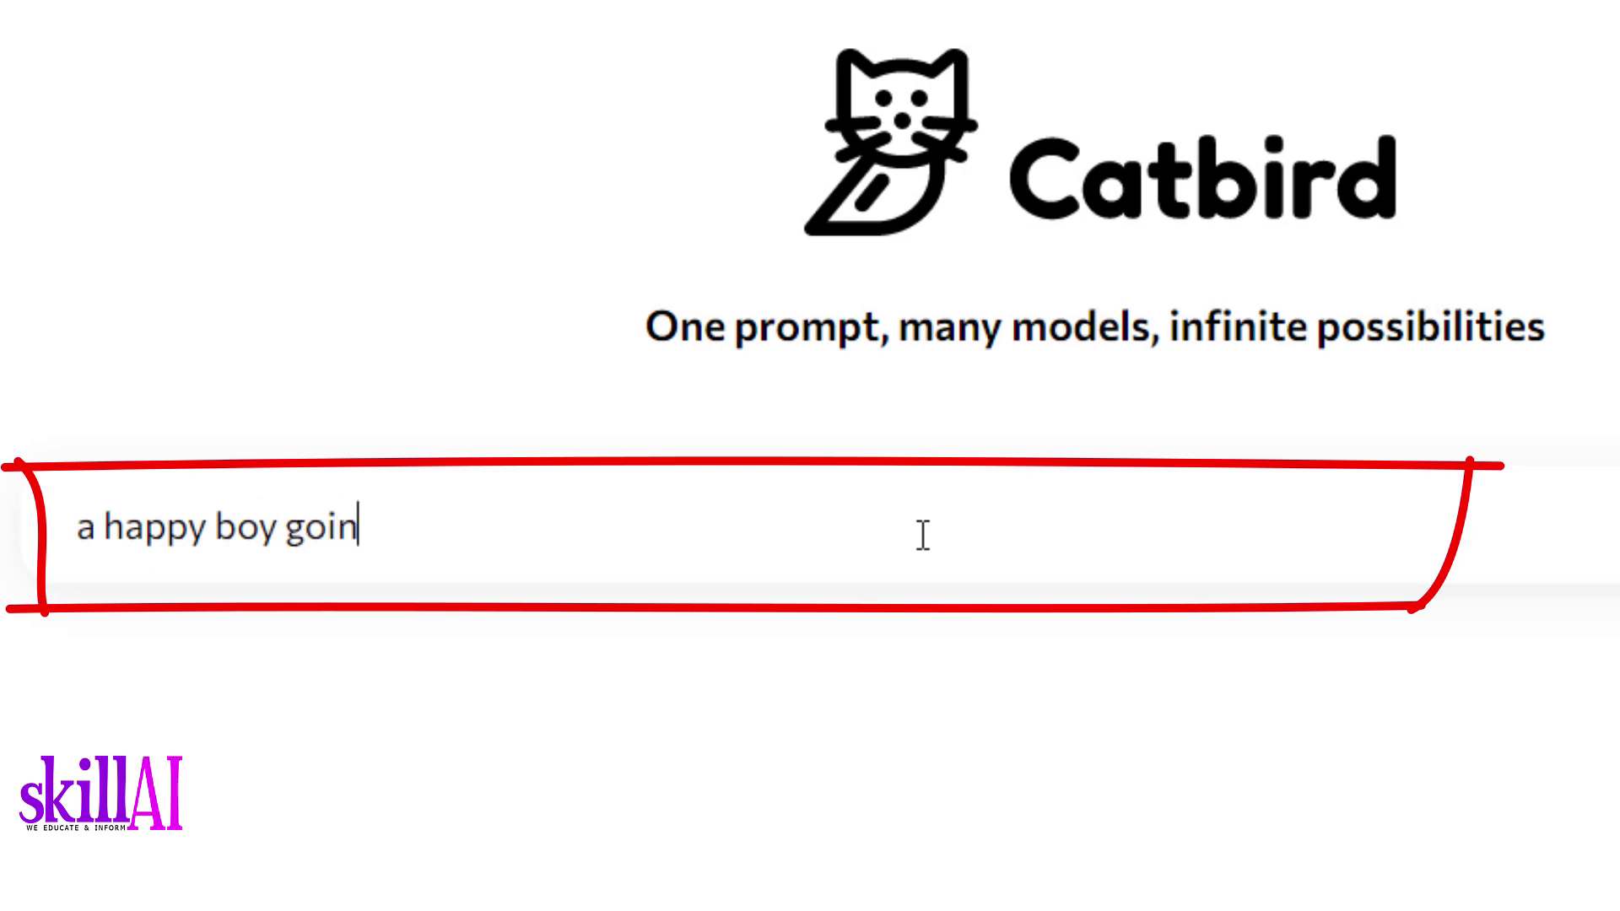
text(school)
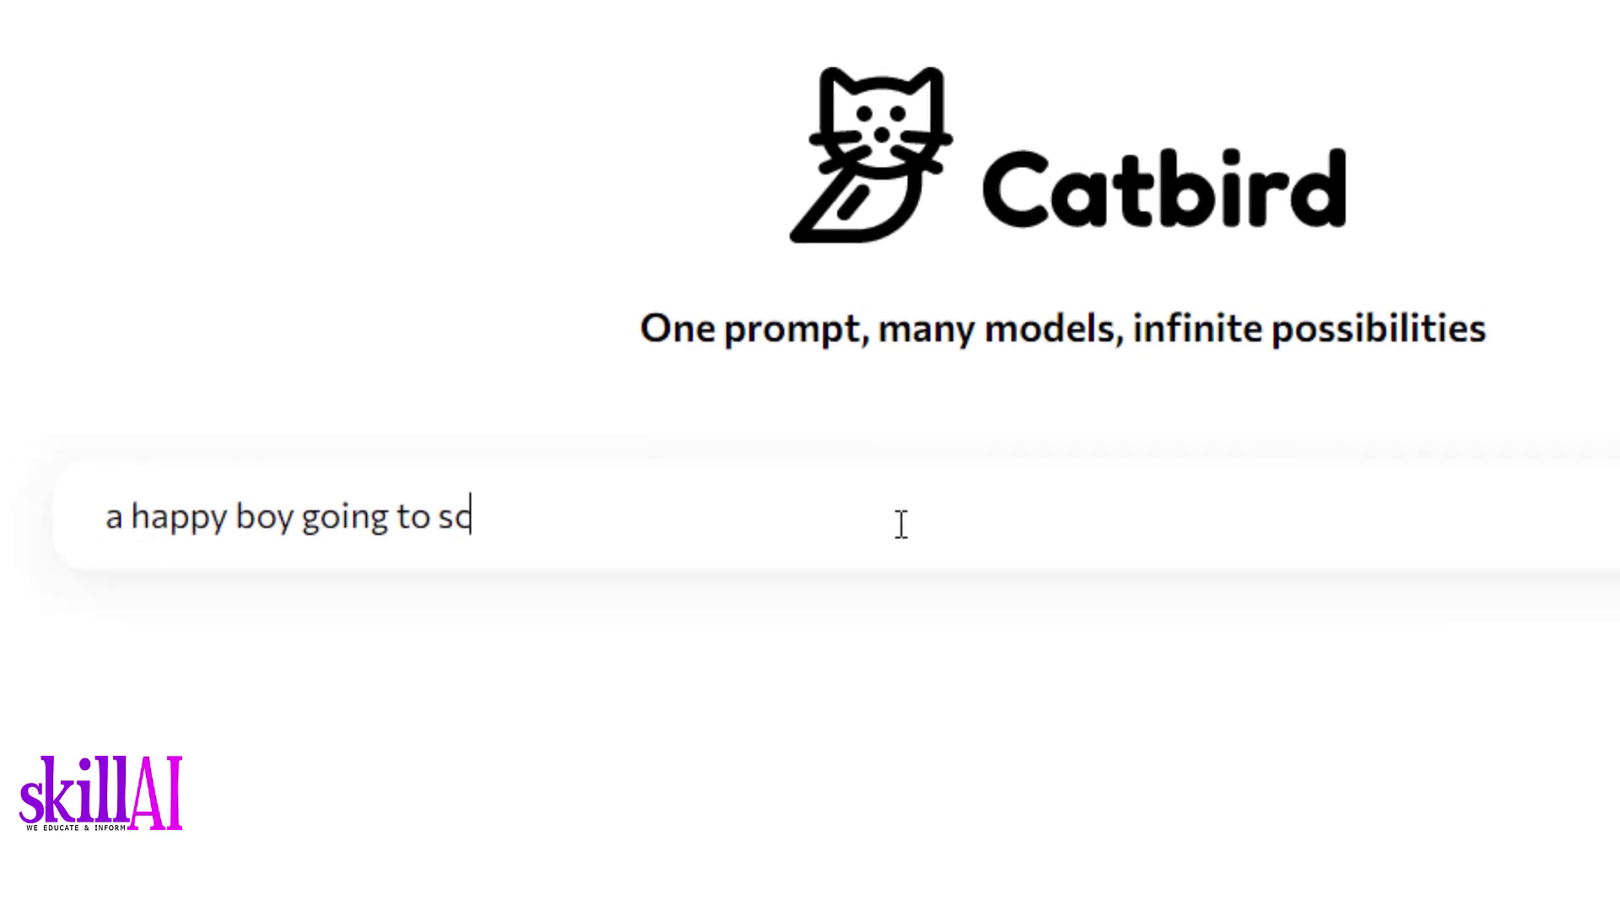
text( in the city)
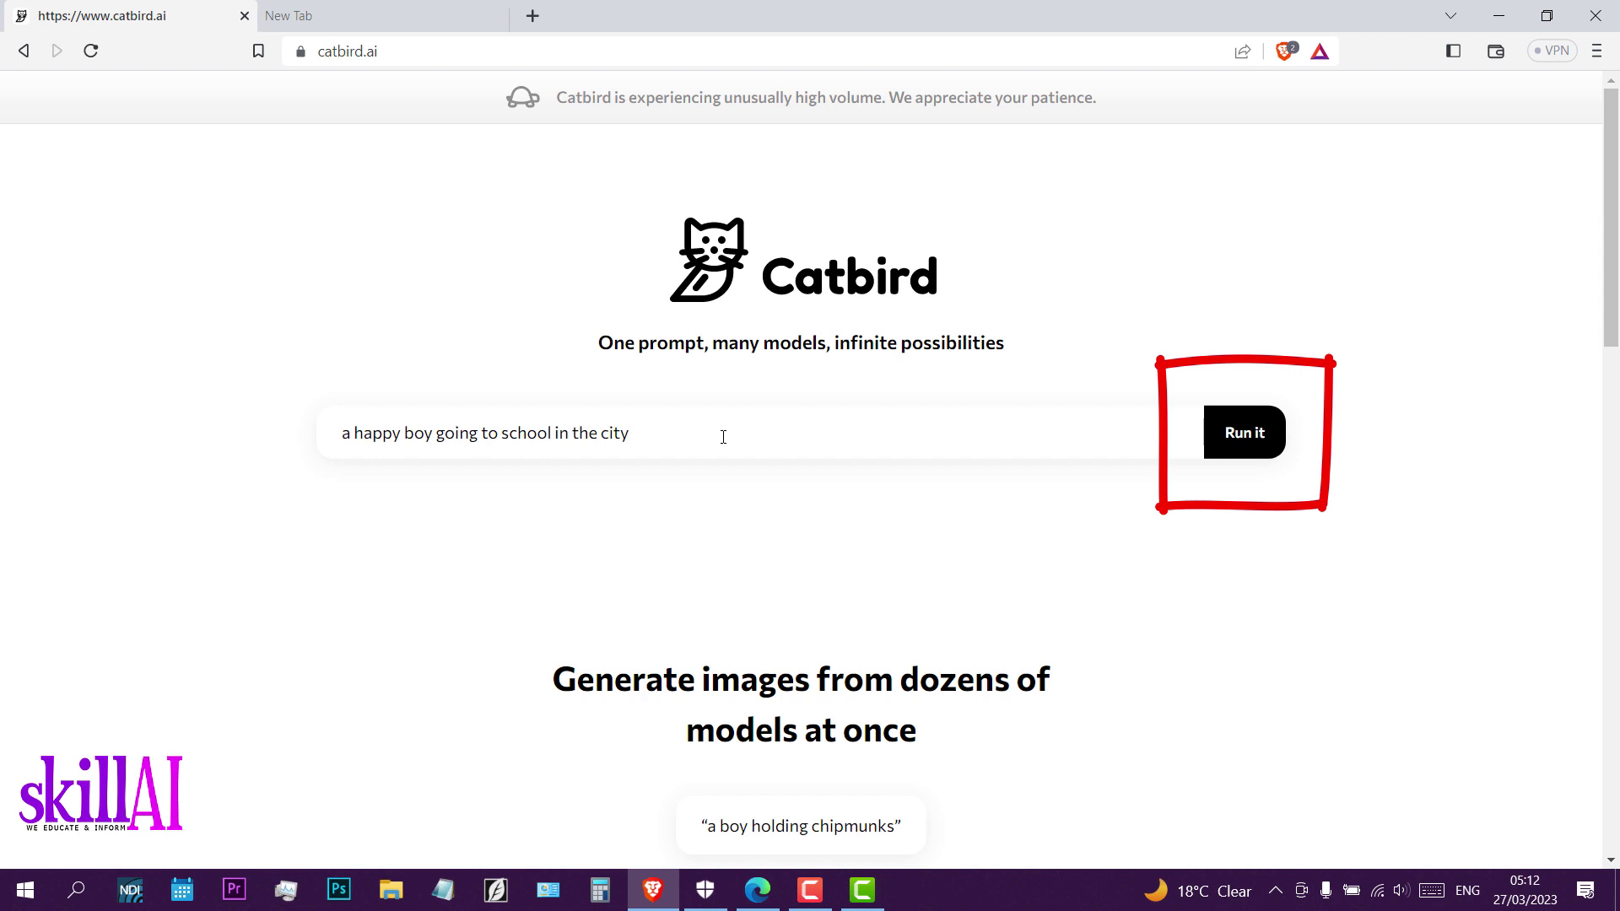
key(Return)
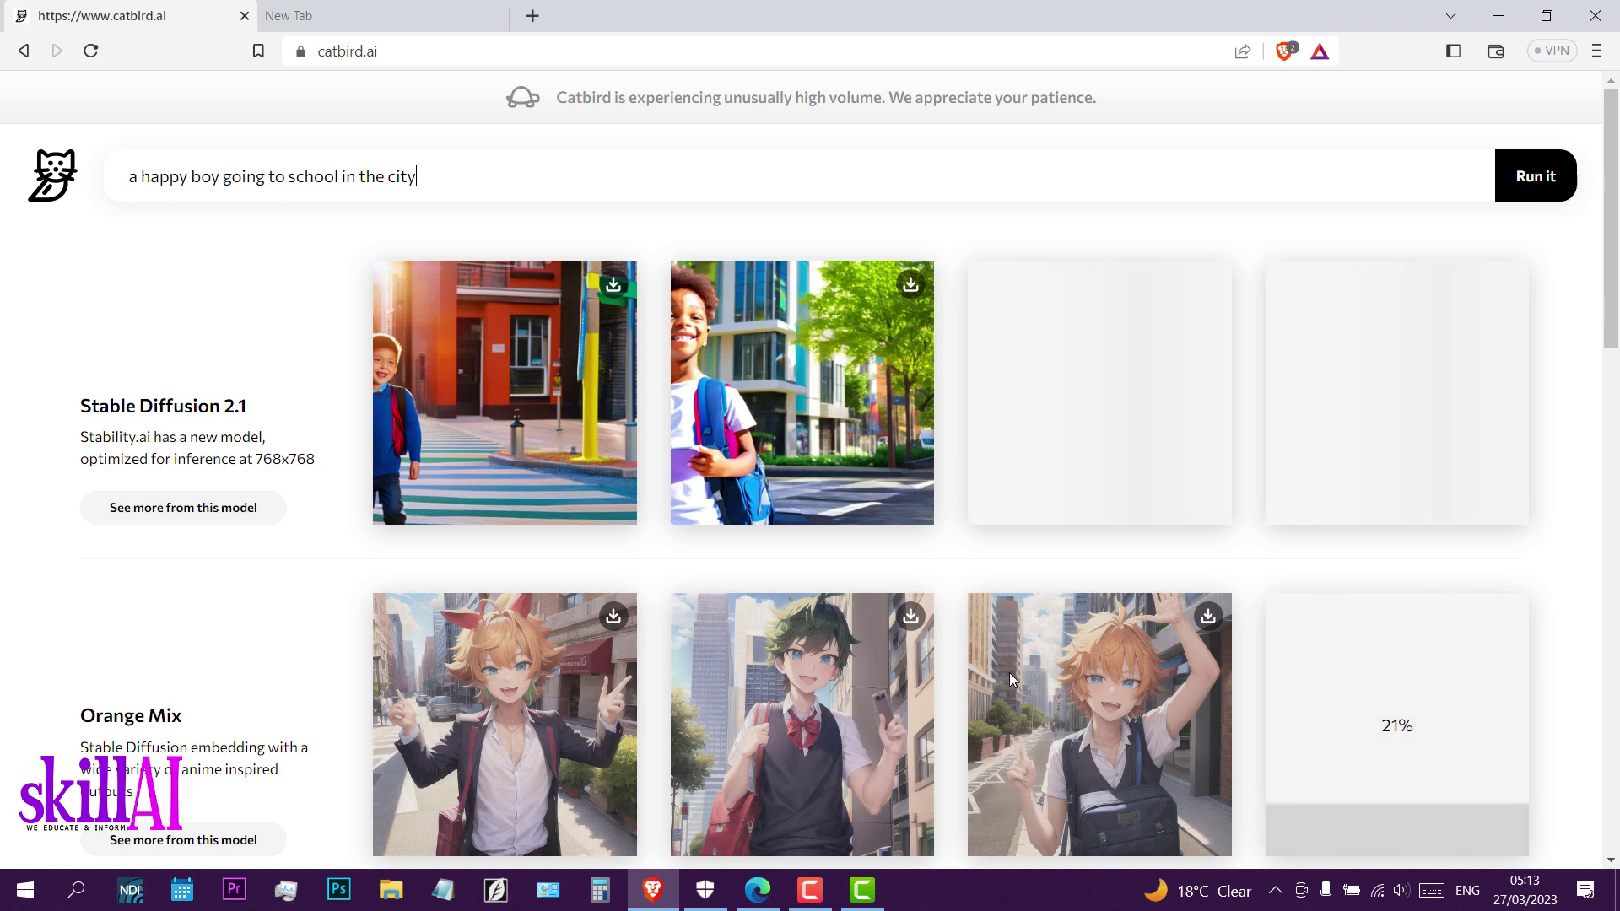
Scroll through the Stable Diffusion 2.1 and Orange Mix school-boy results, then back up
scroll(977, 759, down, 5)
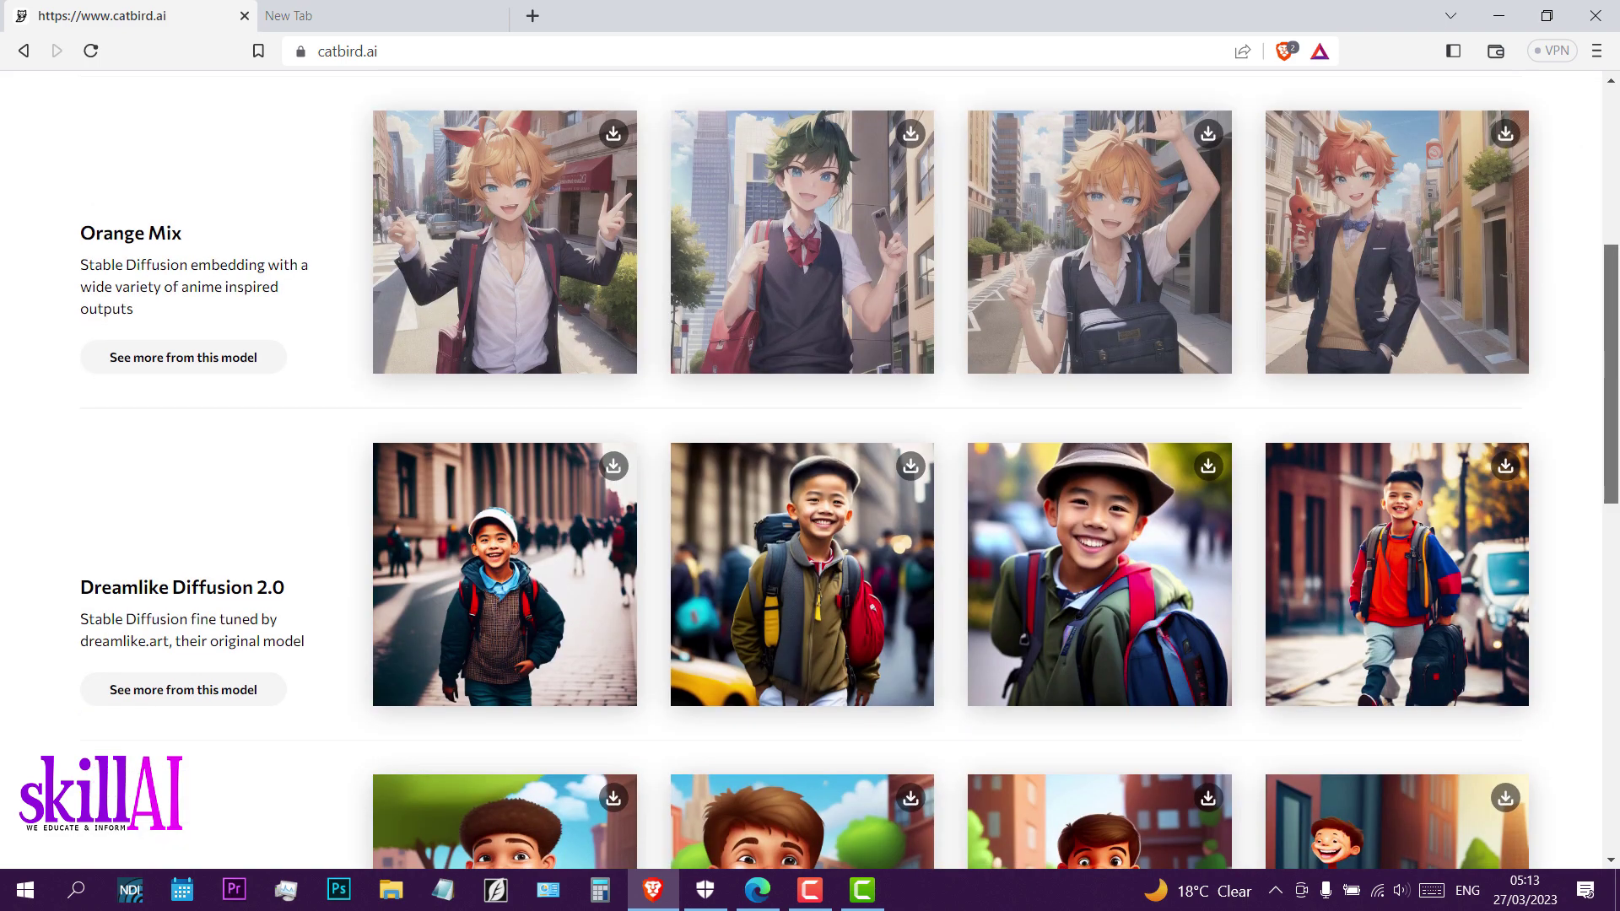
scroll(1617, 408, down, 2)
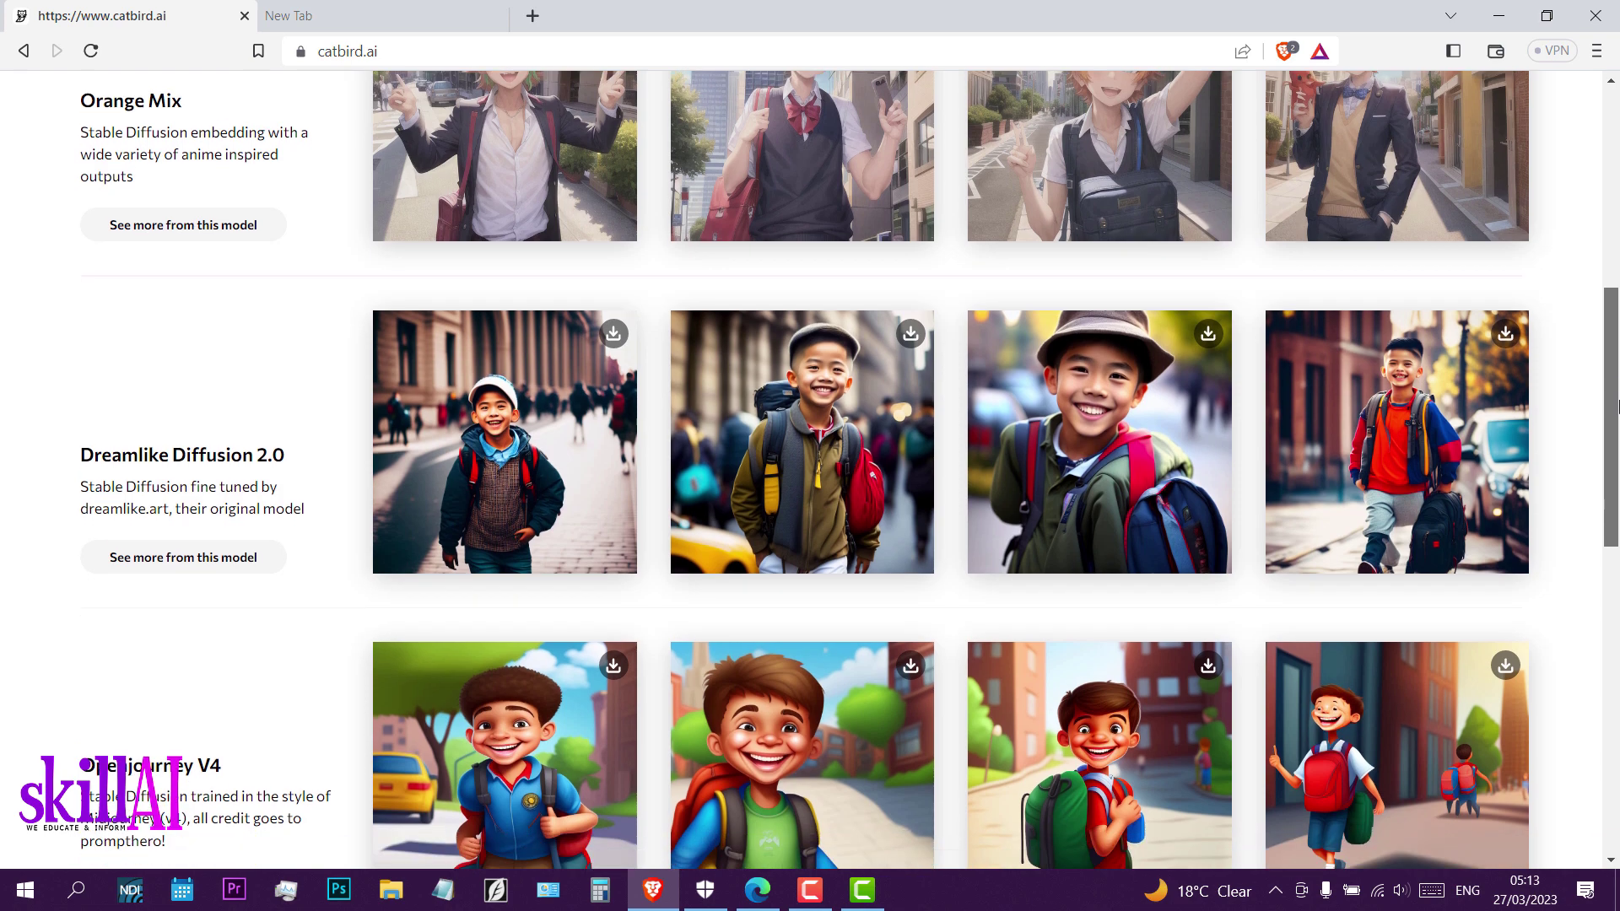
drag(1617, 408, 1616, 176)
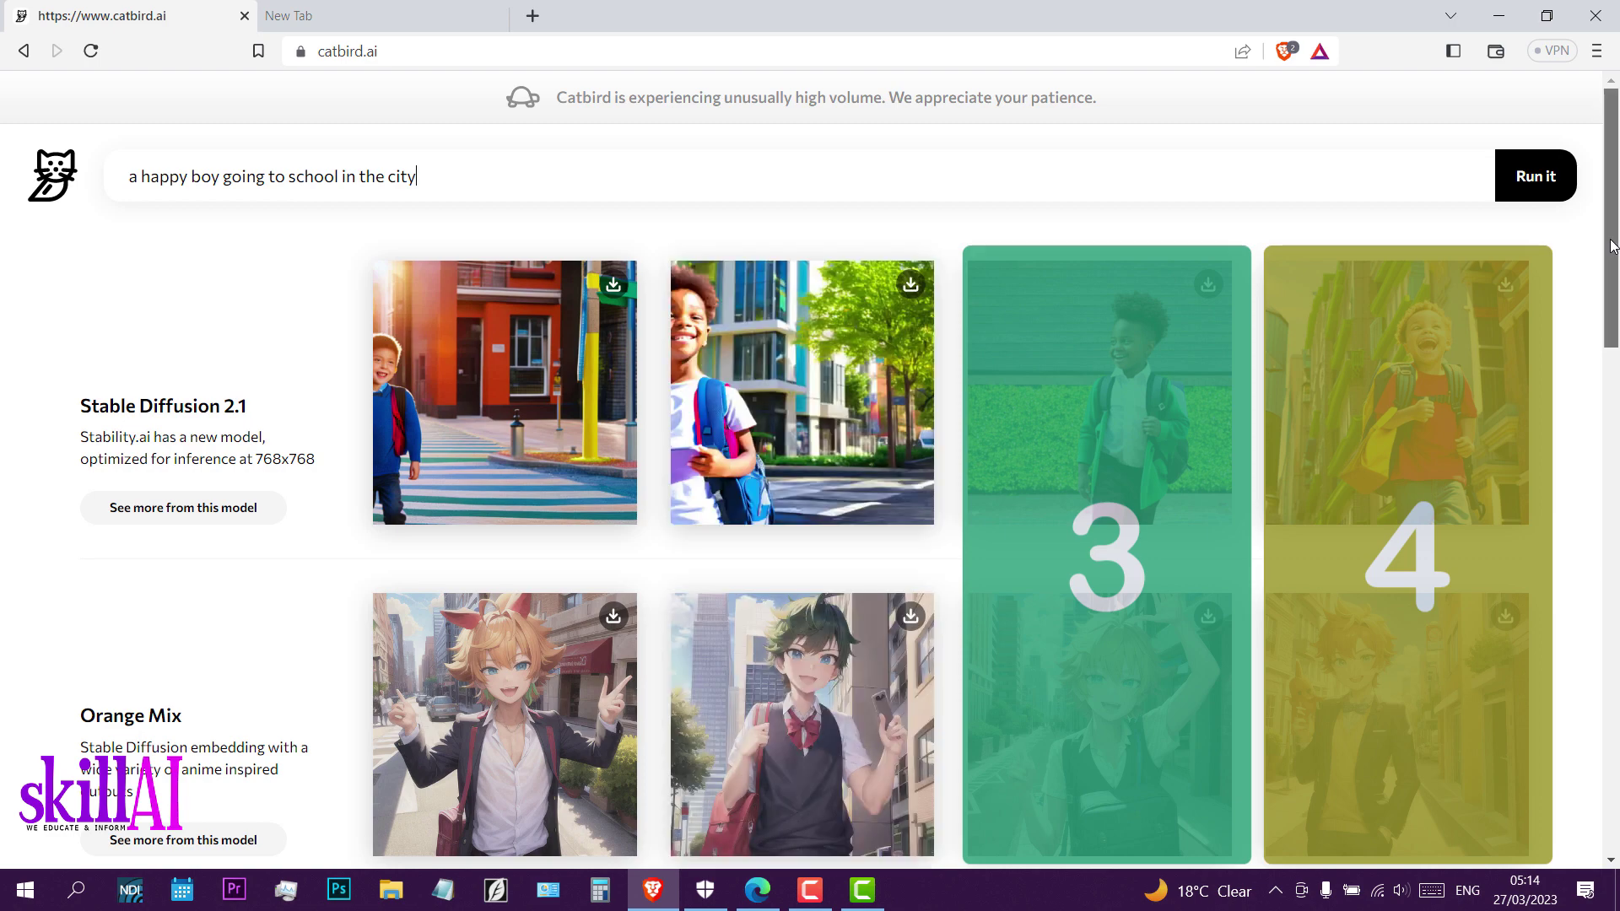
Show six more model rows for the city-boy prompt and return to the top
drag(1612, 247, 1609, 762)
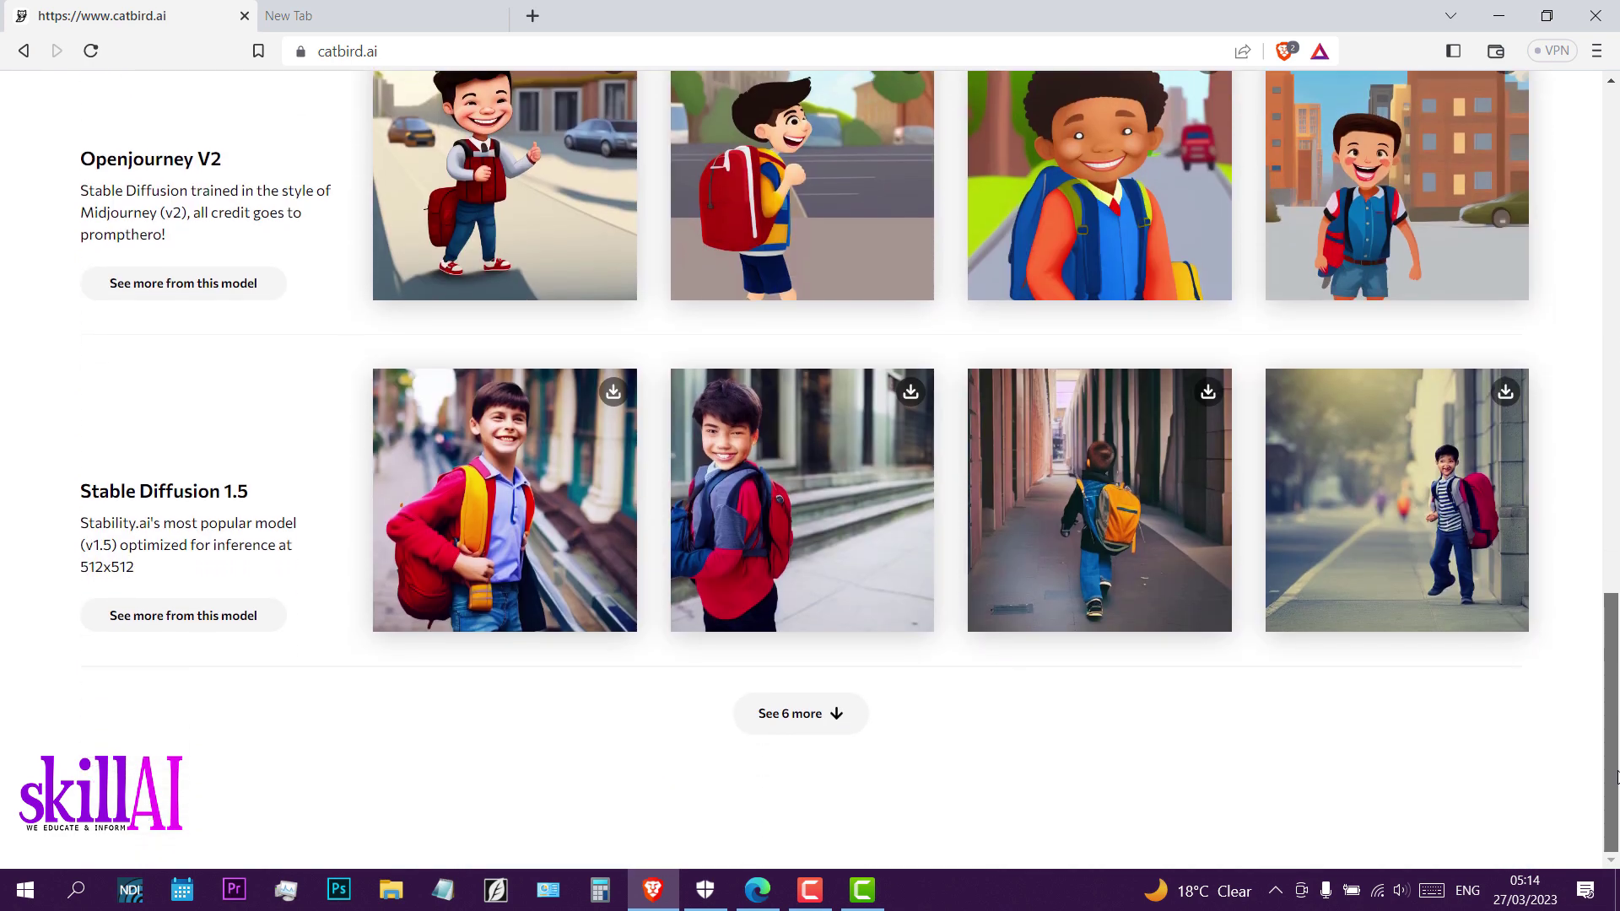
click(825, 723)
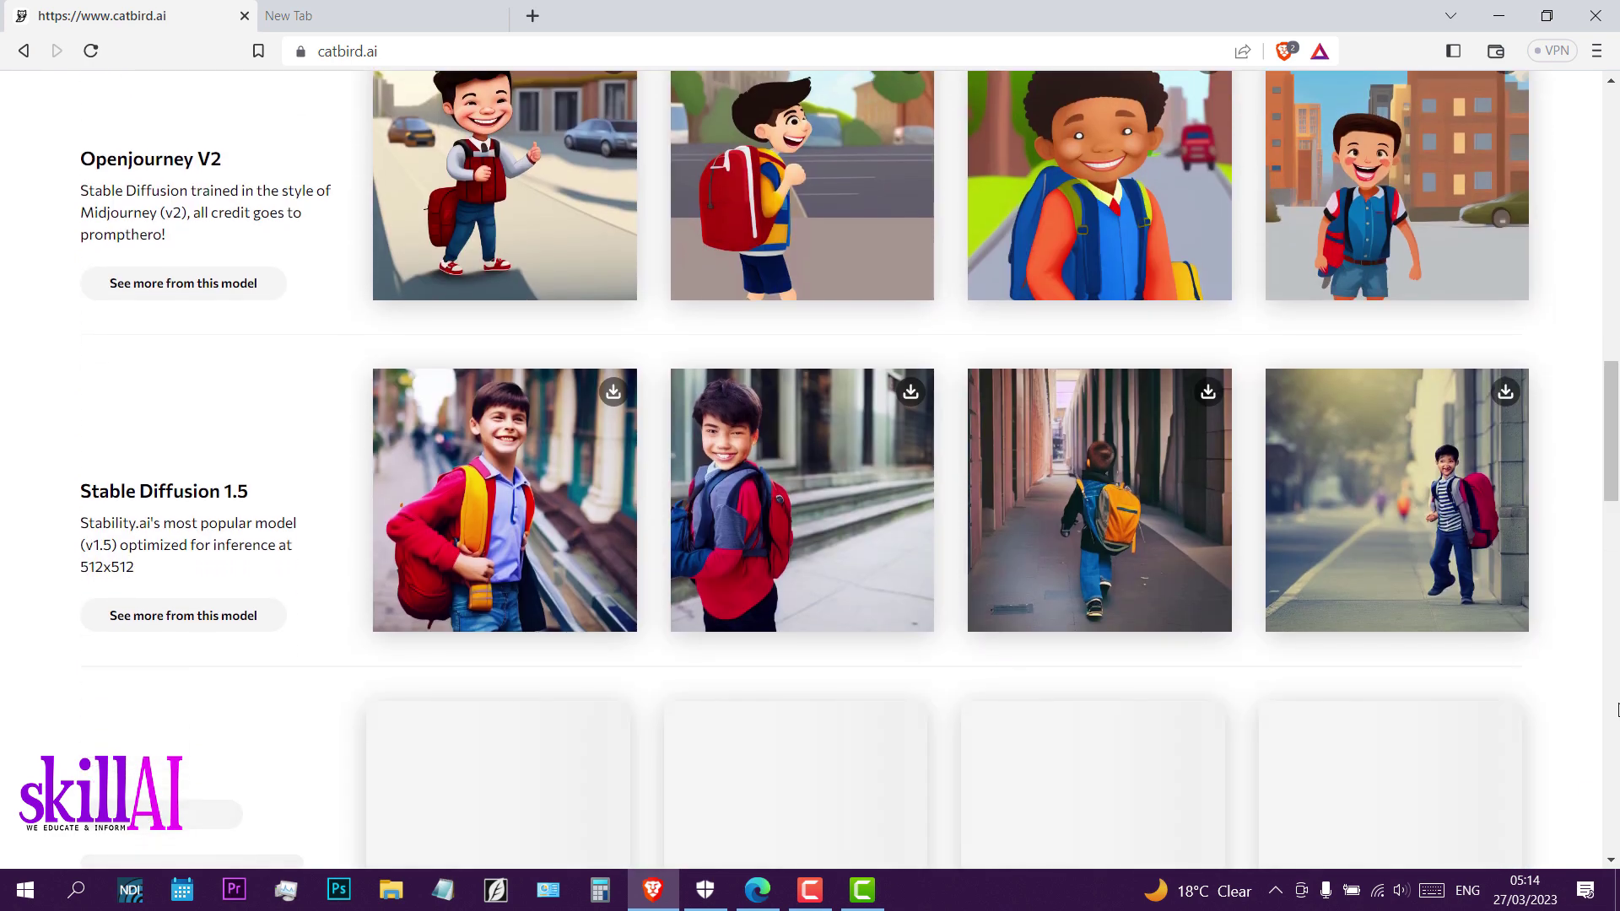
drag(1615, 460, 1608, 172)
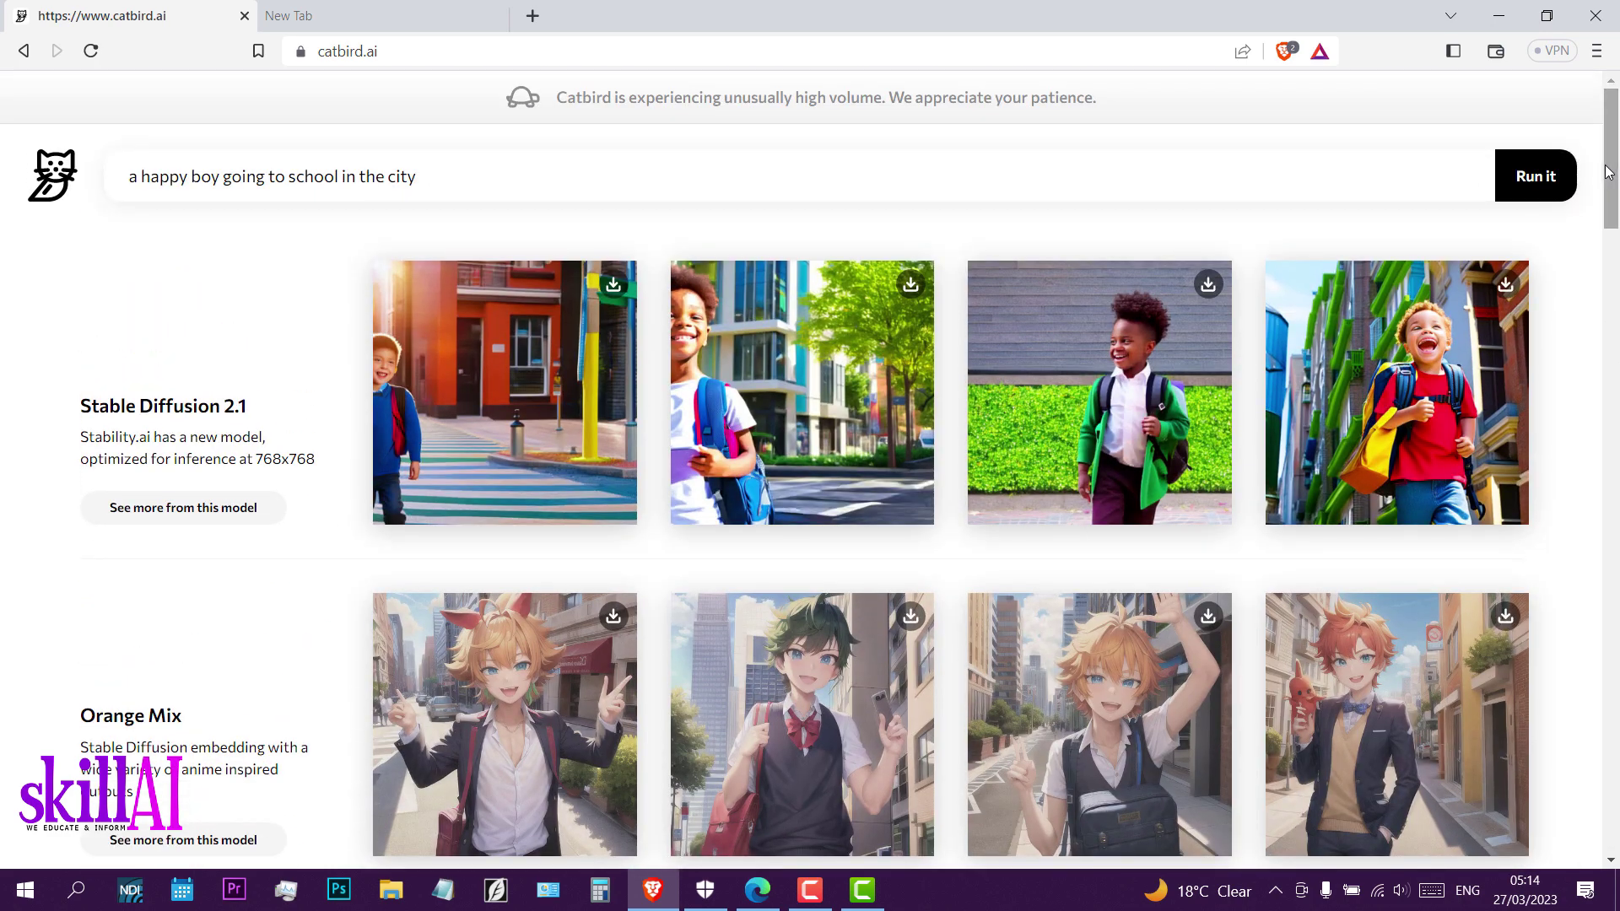
Calculate 18 × 4 = 72 in Calculator and minimize it
key(super+0)
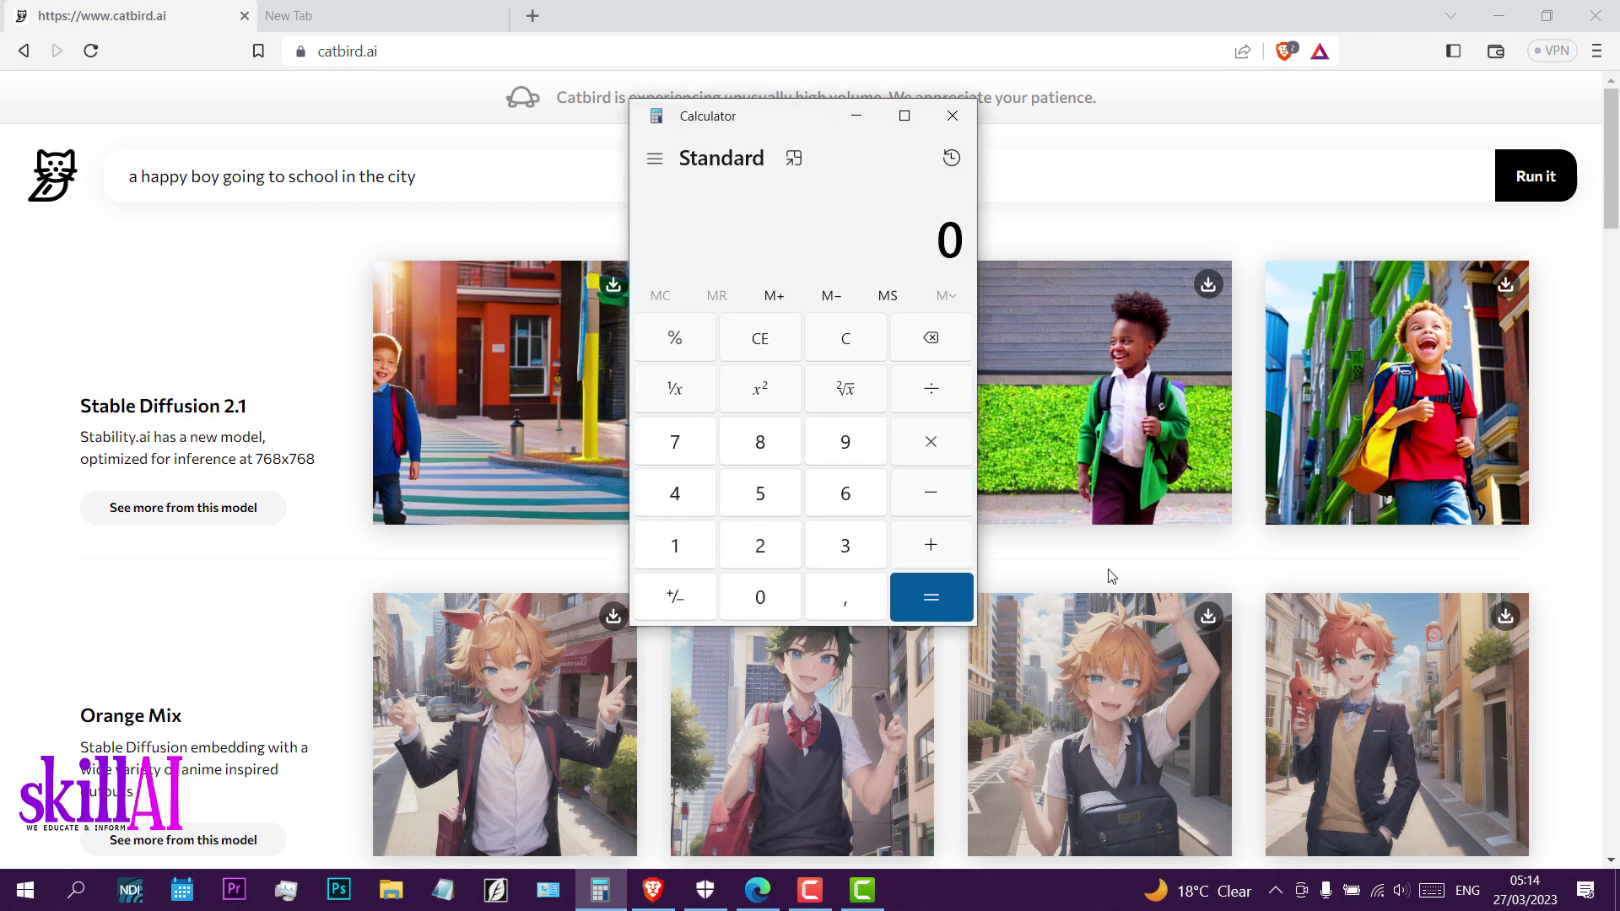
text(18)
text(*4)
key(Return)
click(856, 118)
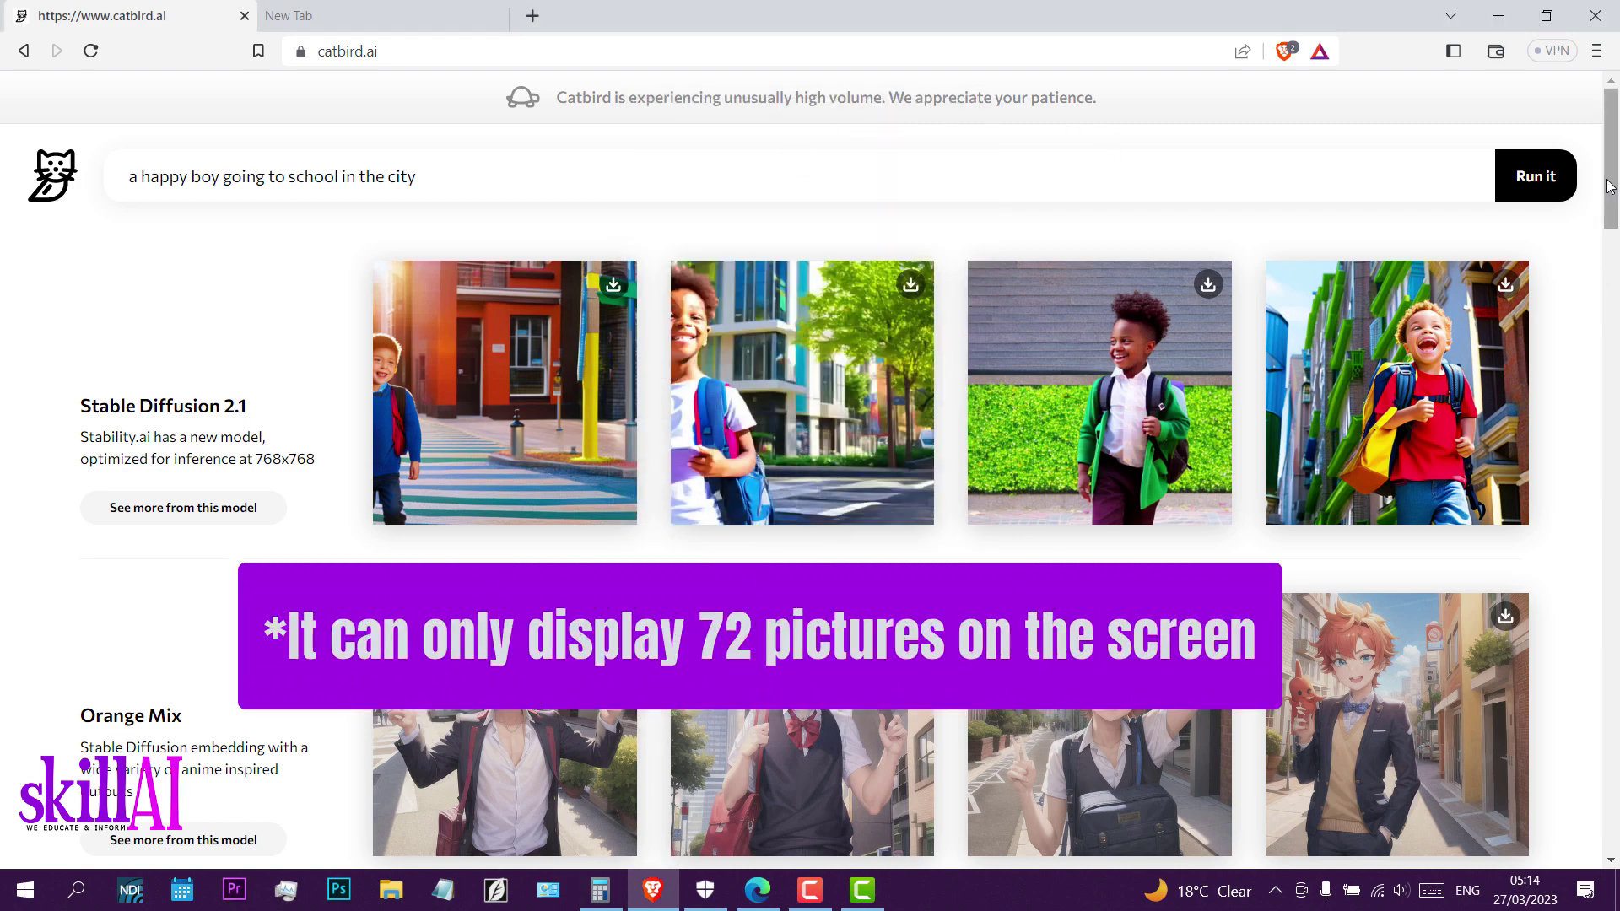
mouse_move(1613, 195)
mouse_down()
mouse_move(1614, 234)
mouse_move(1617, 186)
mouse_up()
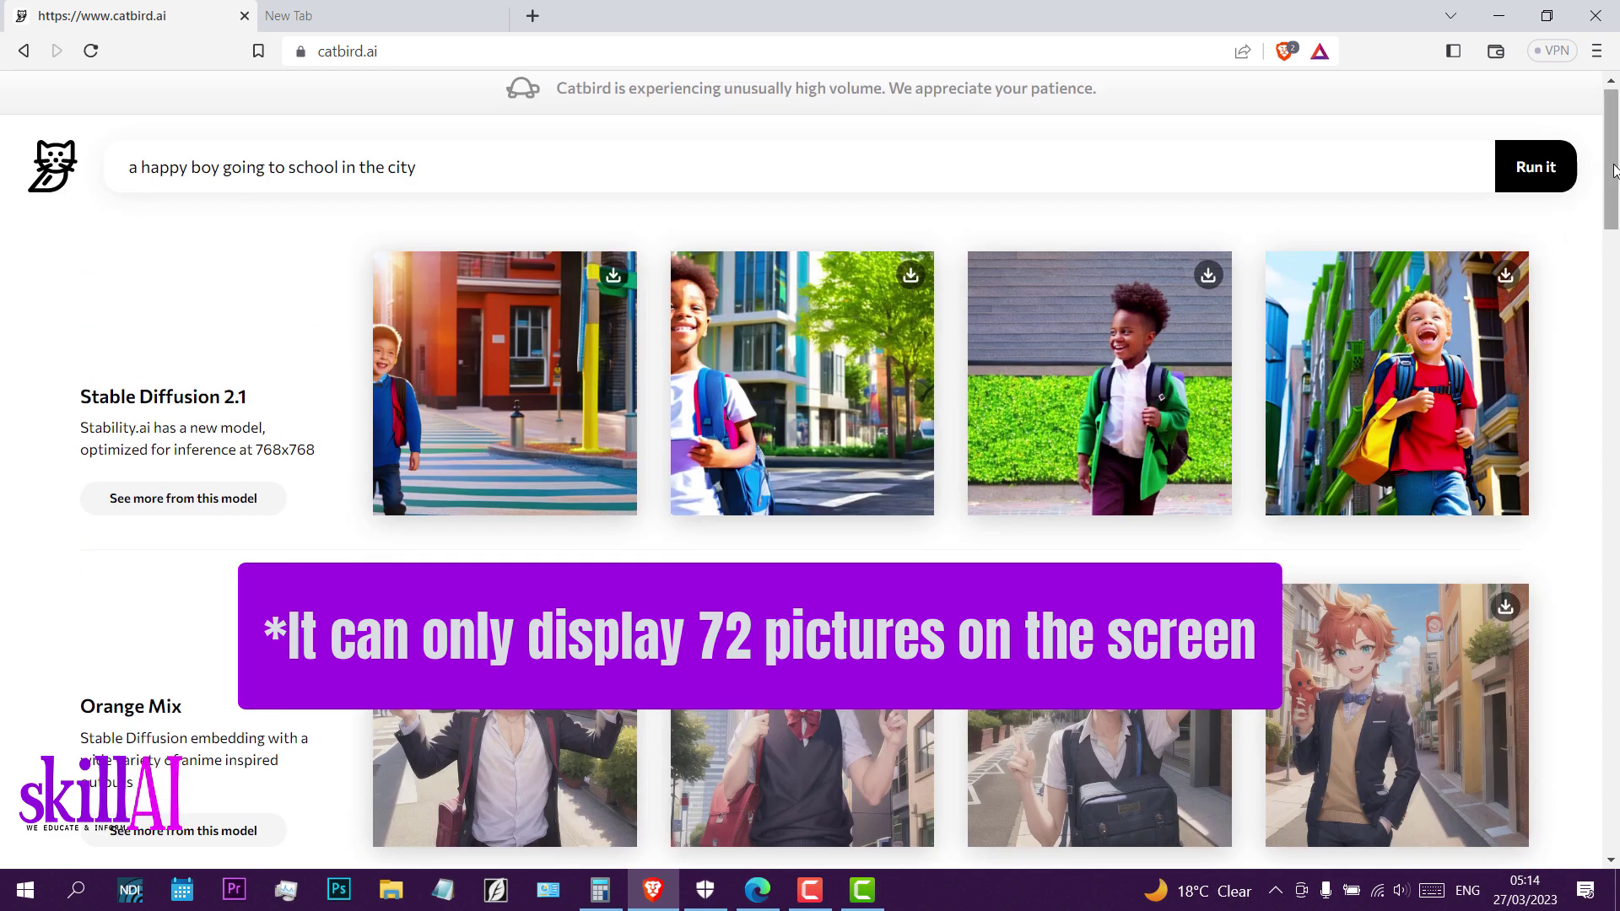
drag(1613, 170, 1613, 202)
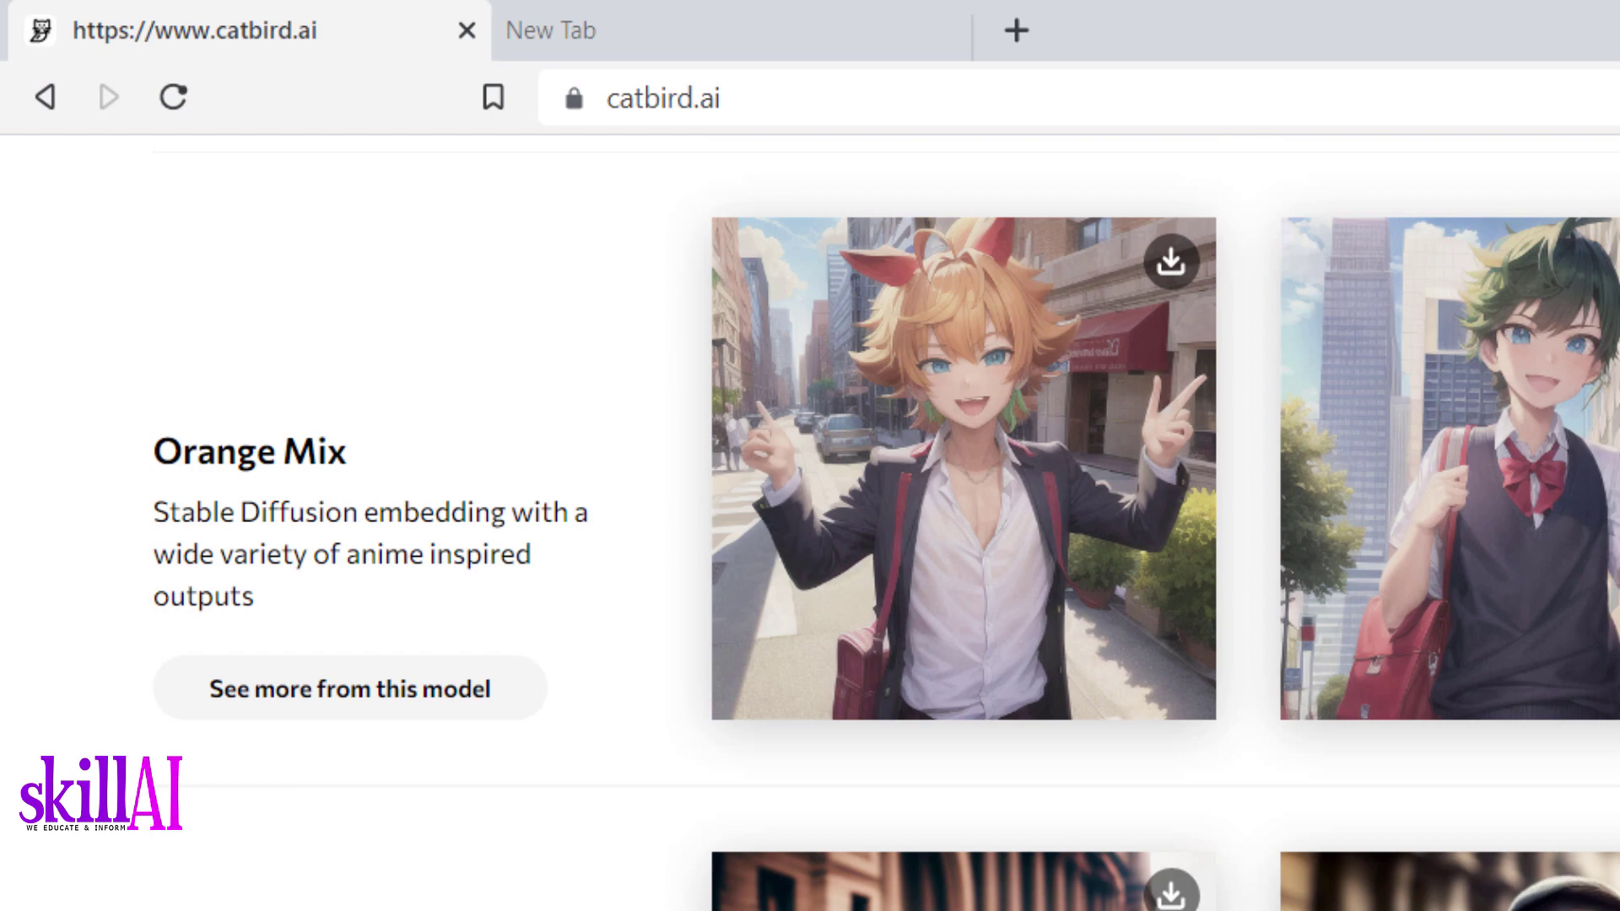
scroll(884, 523, down, 10)
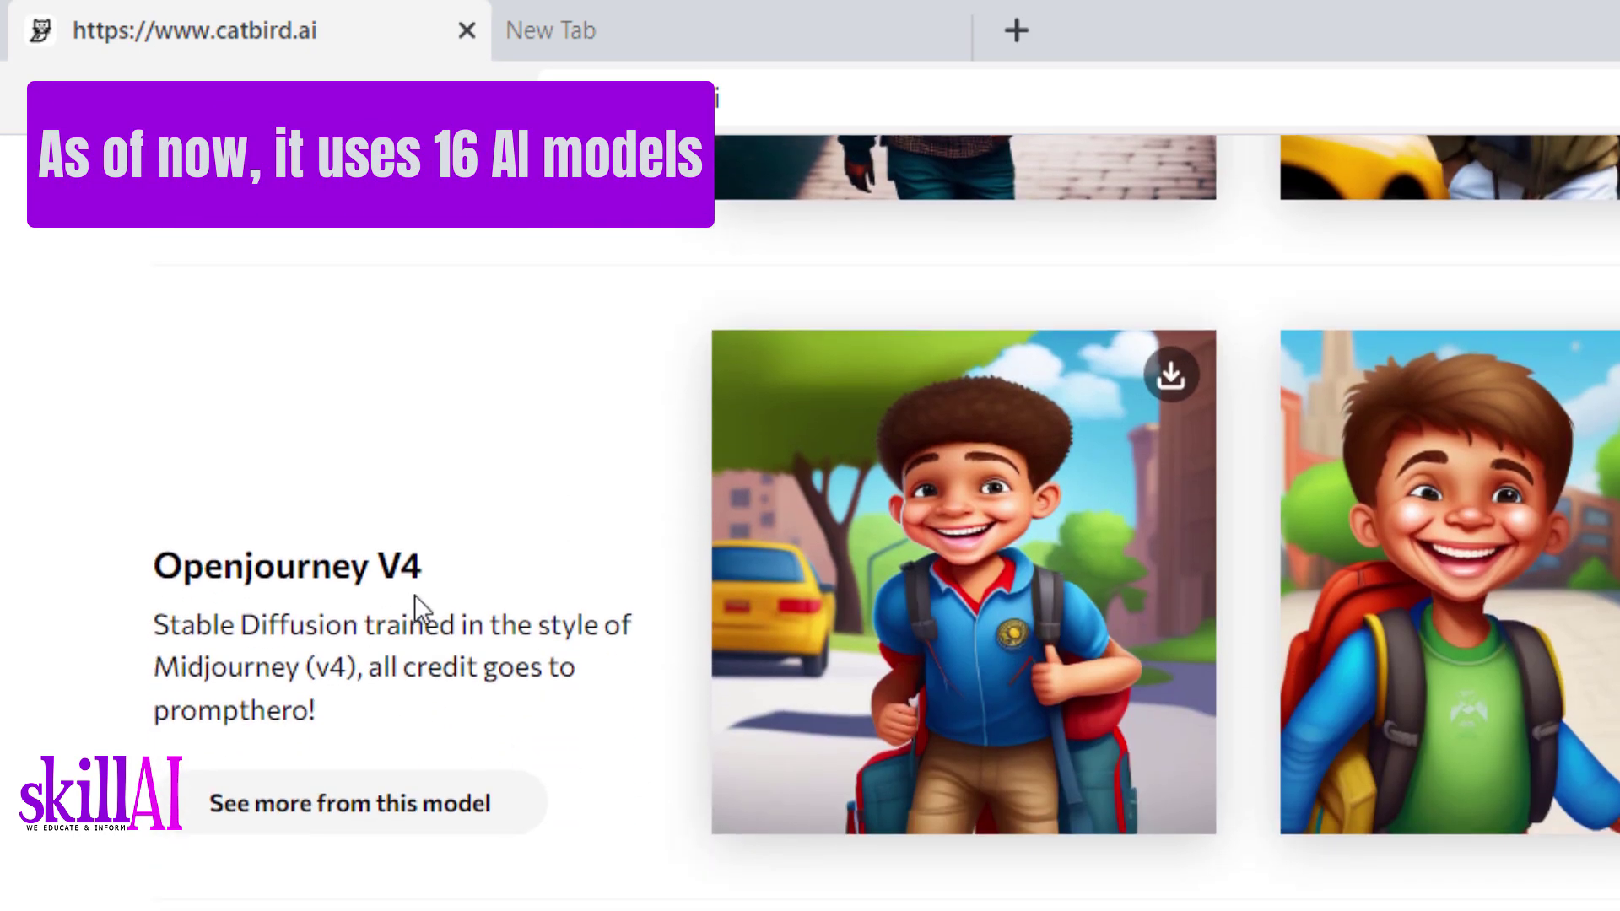
scroll(584, 716, down, 5)
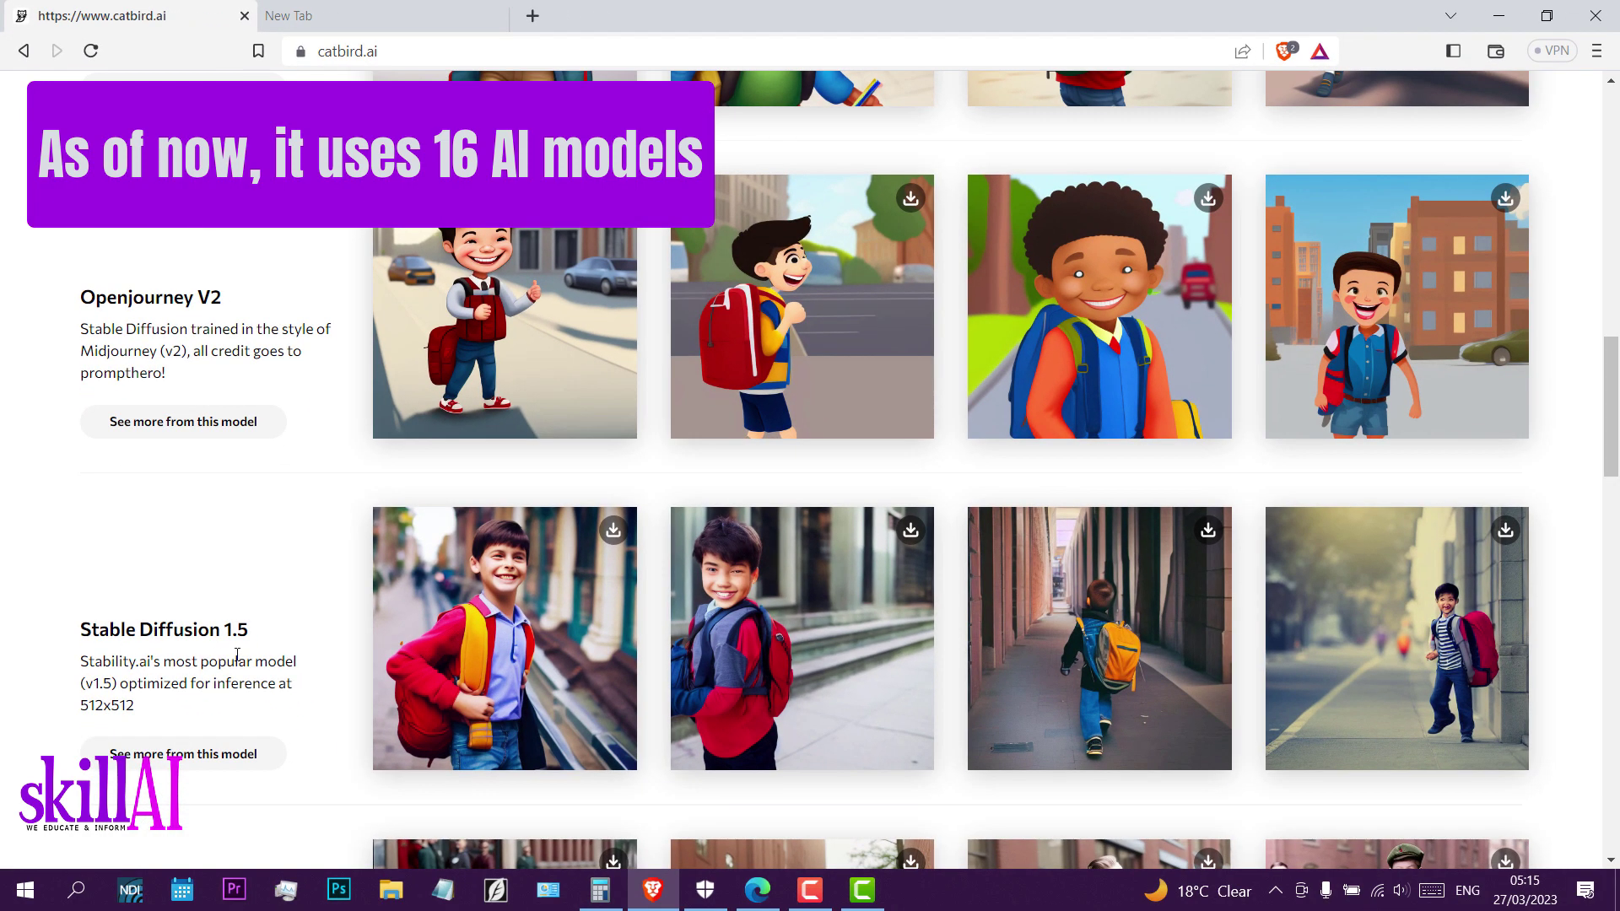
drag(1612, 397, 1613, 493)
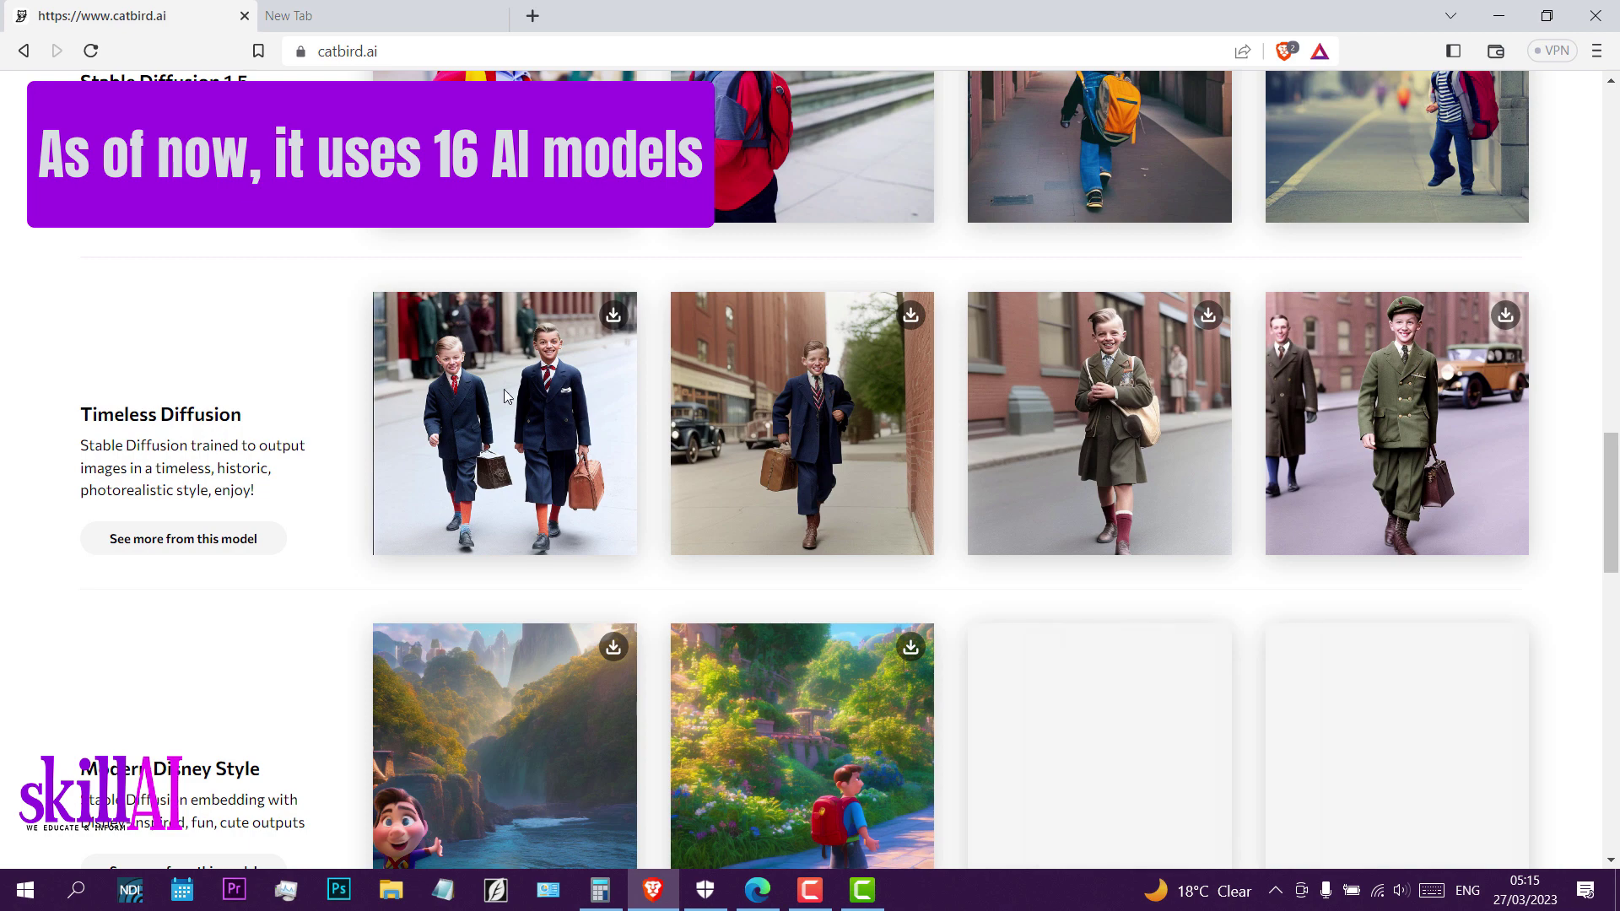
click(477, 507)
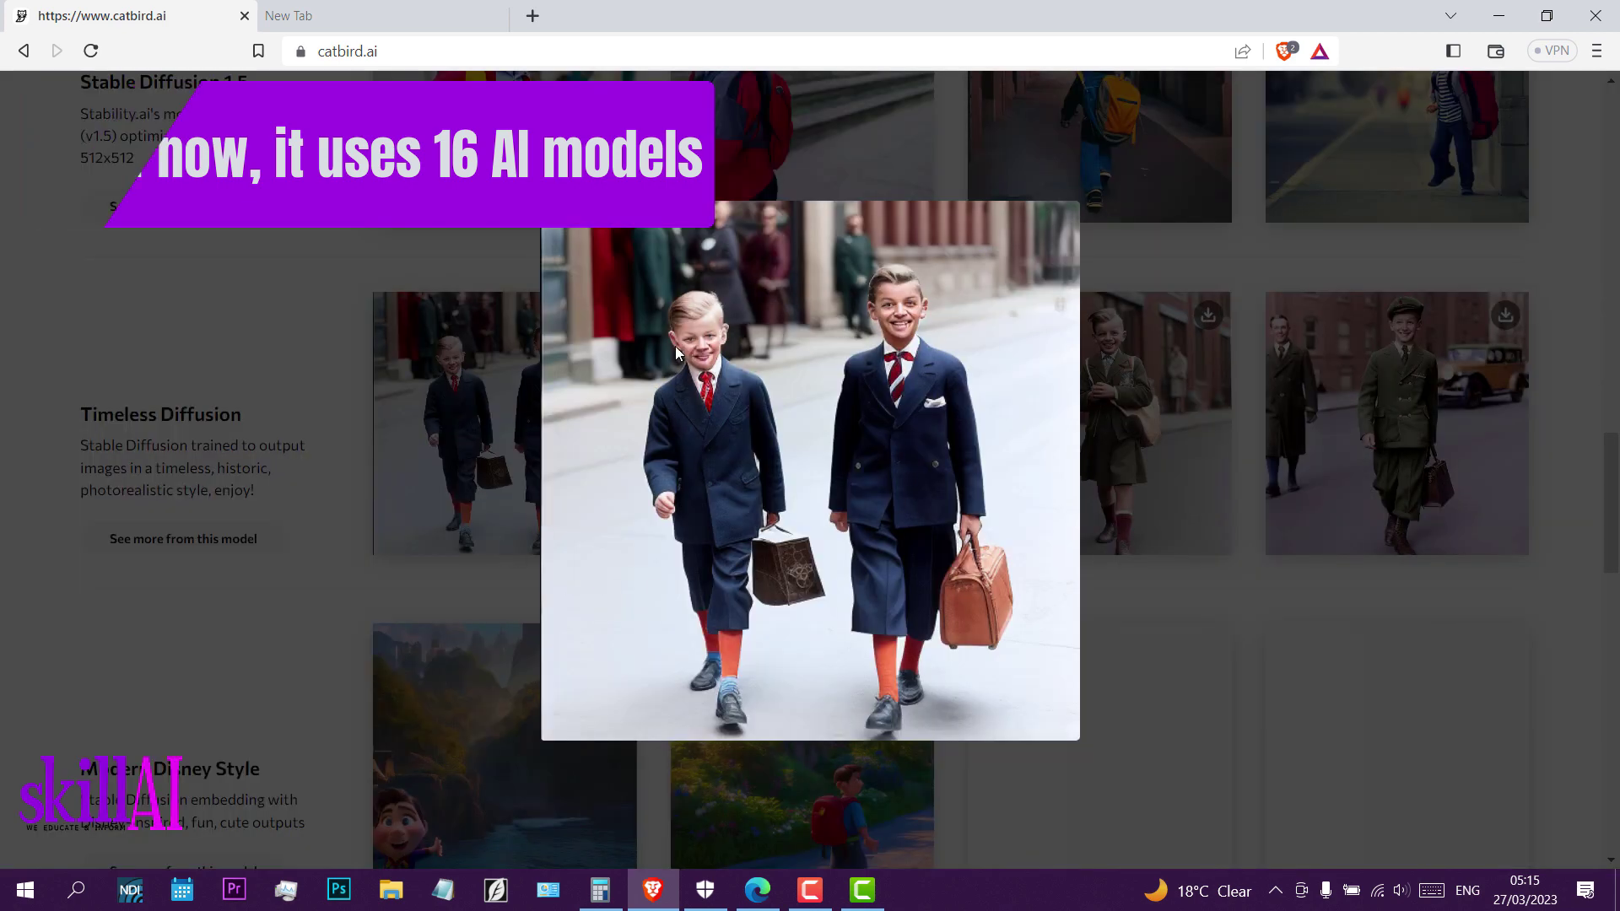
scroll(1137, 500, down, 9)
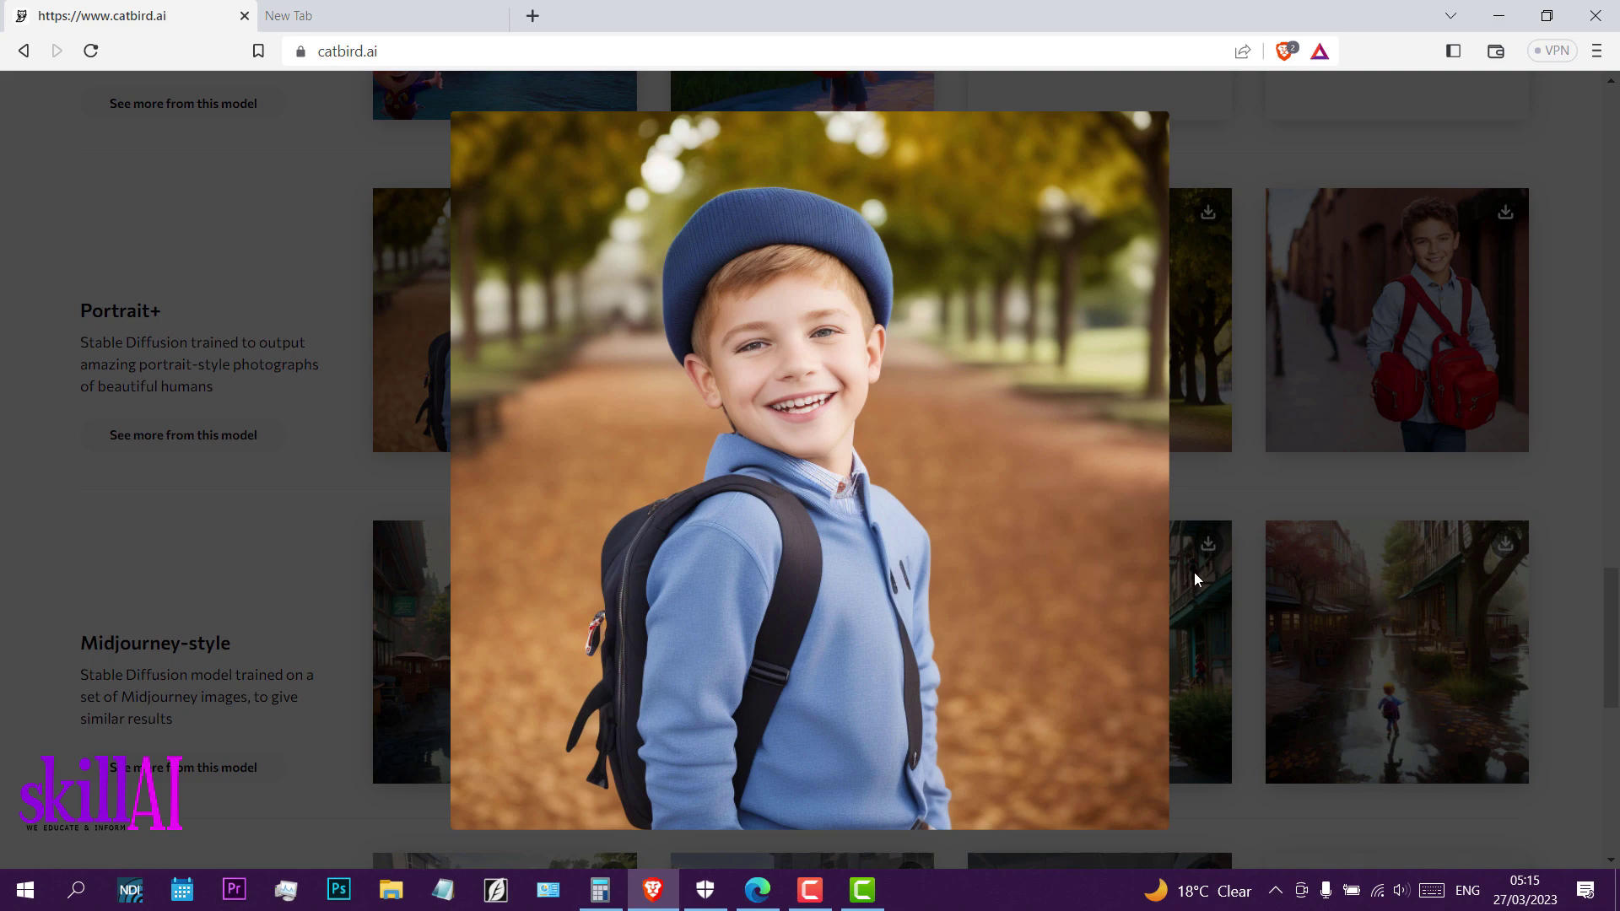
click(1243, 469)
click(854, 398)
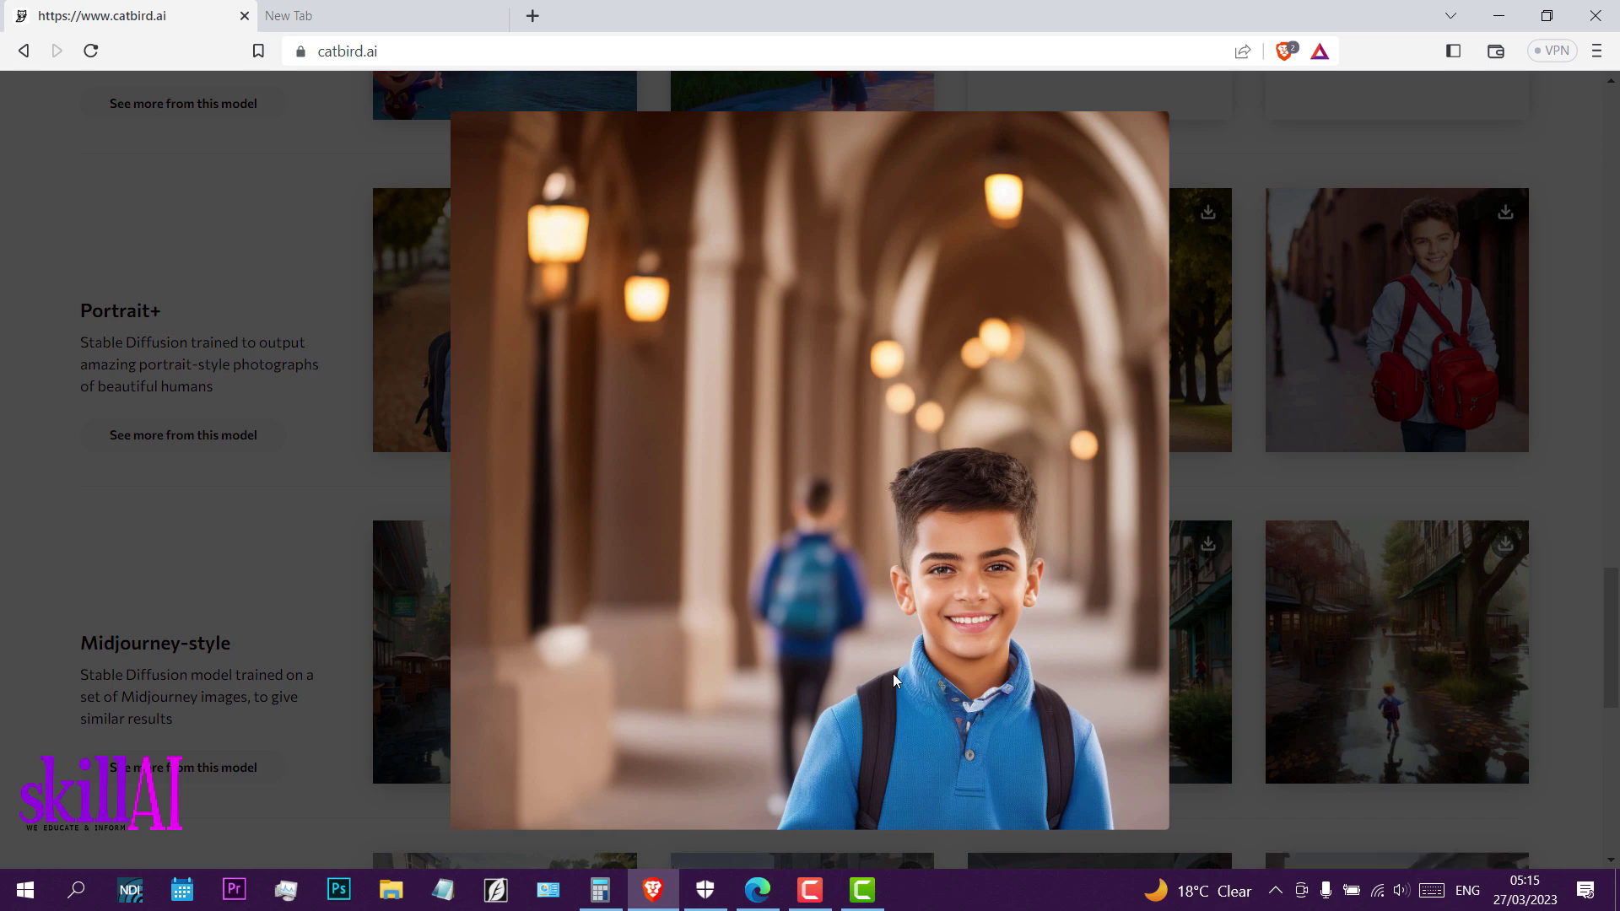
click(1200, 486)
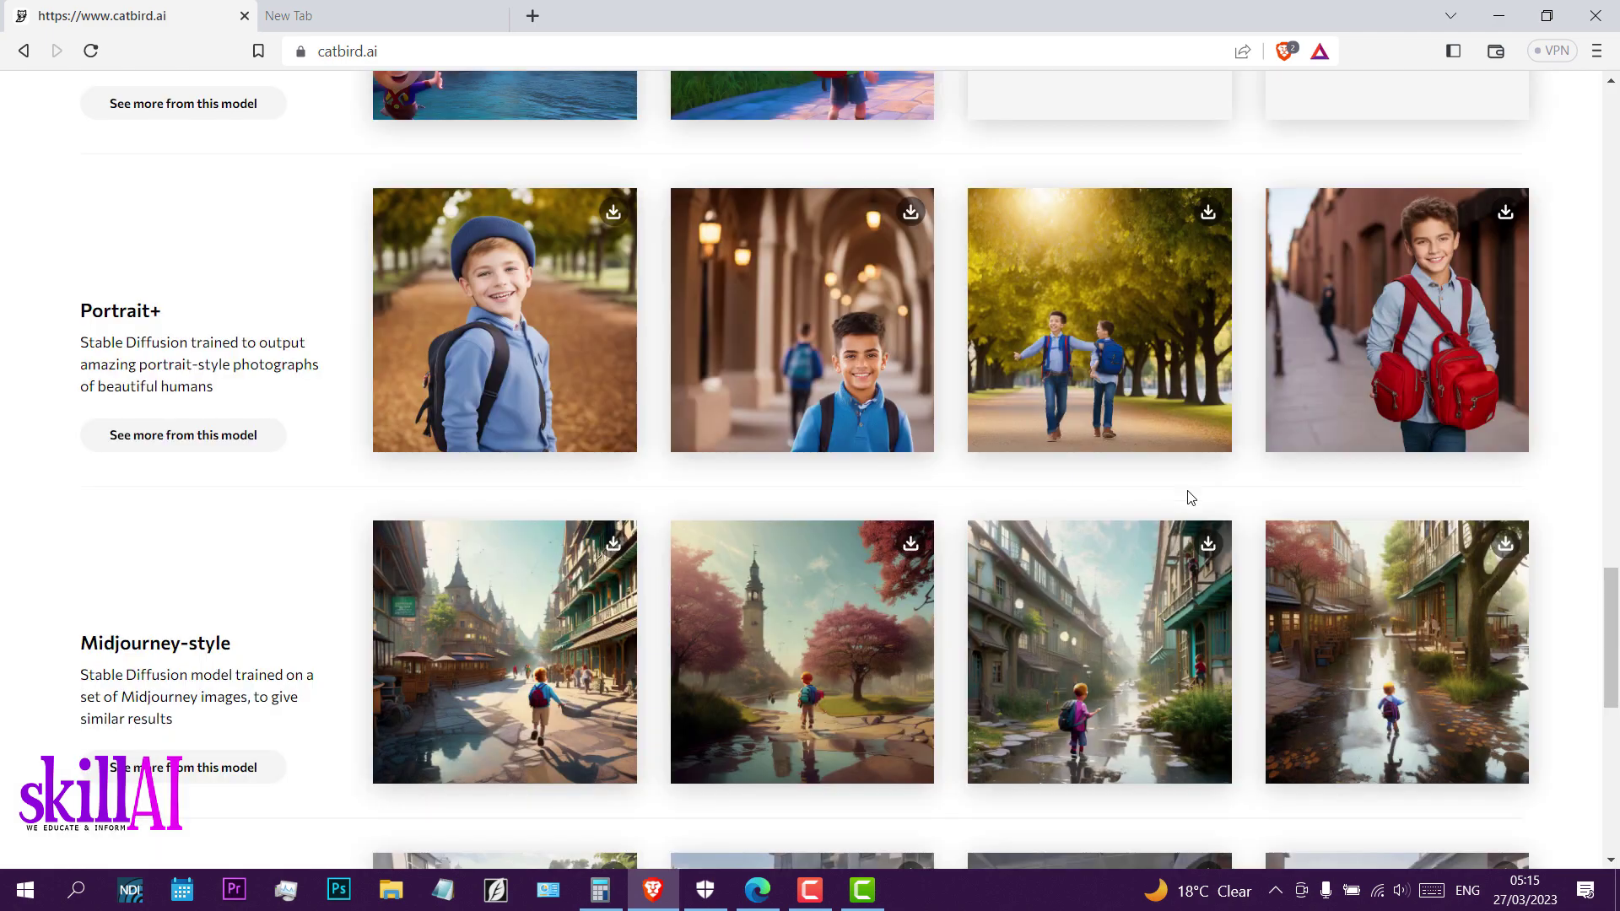
click(1430, 406)
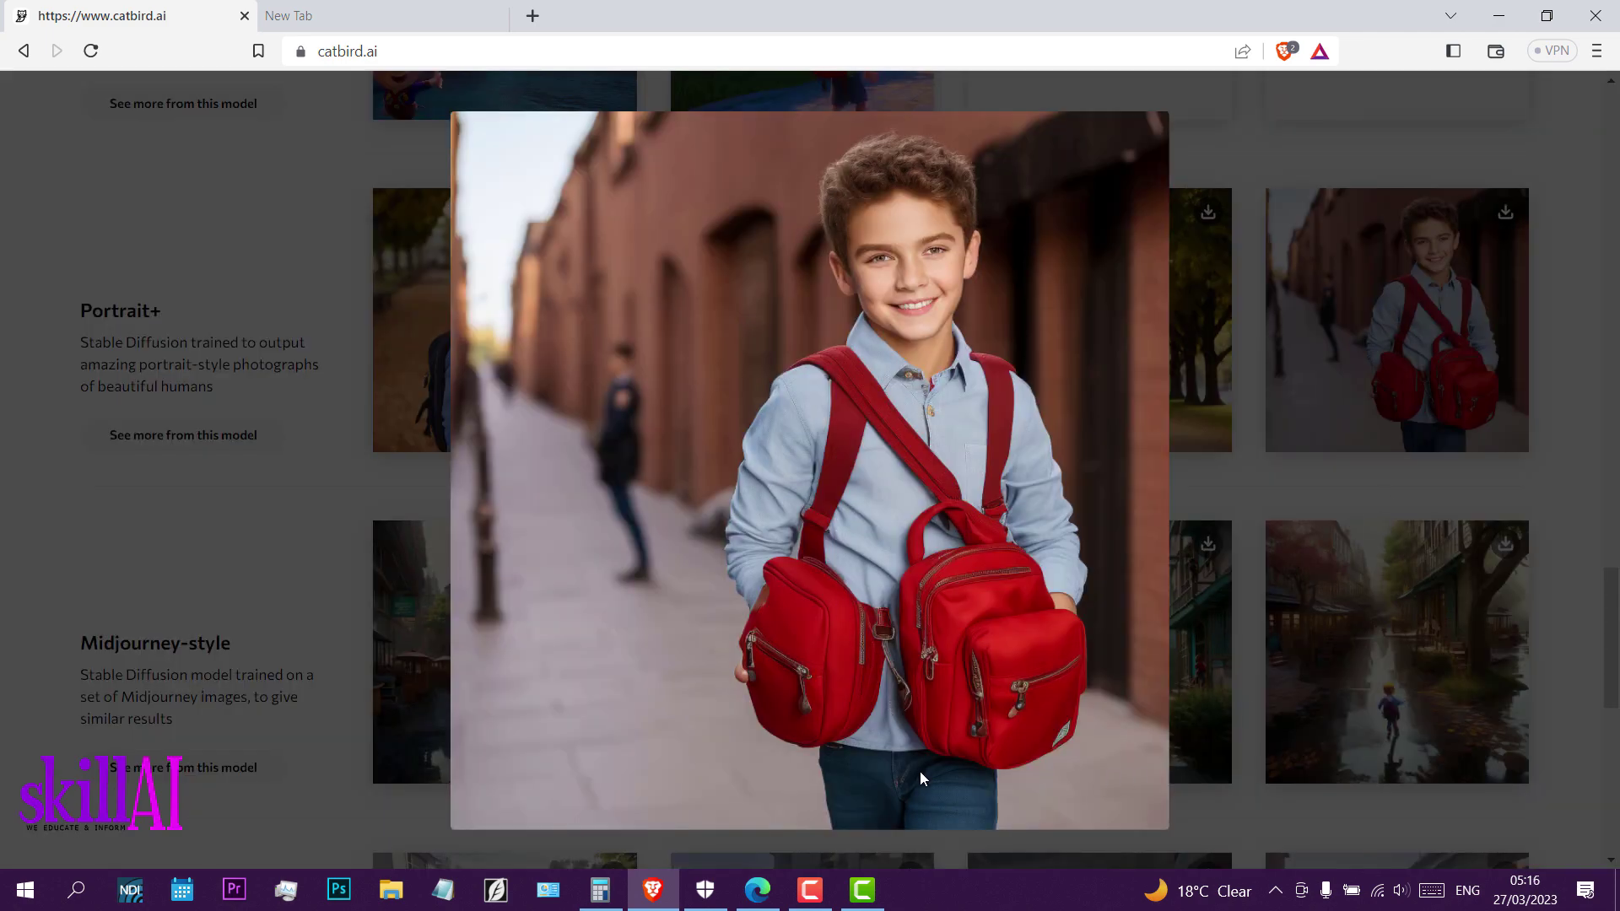
click(1410, 351)
click(1096, 390)
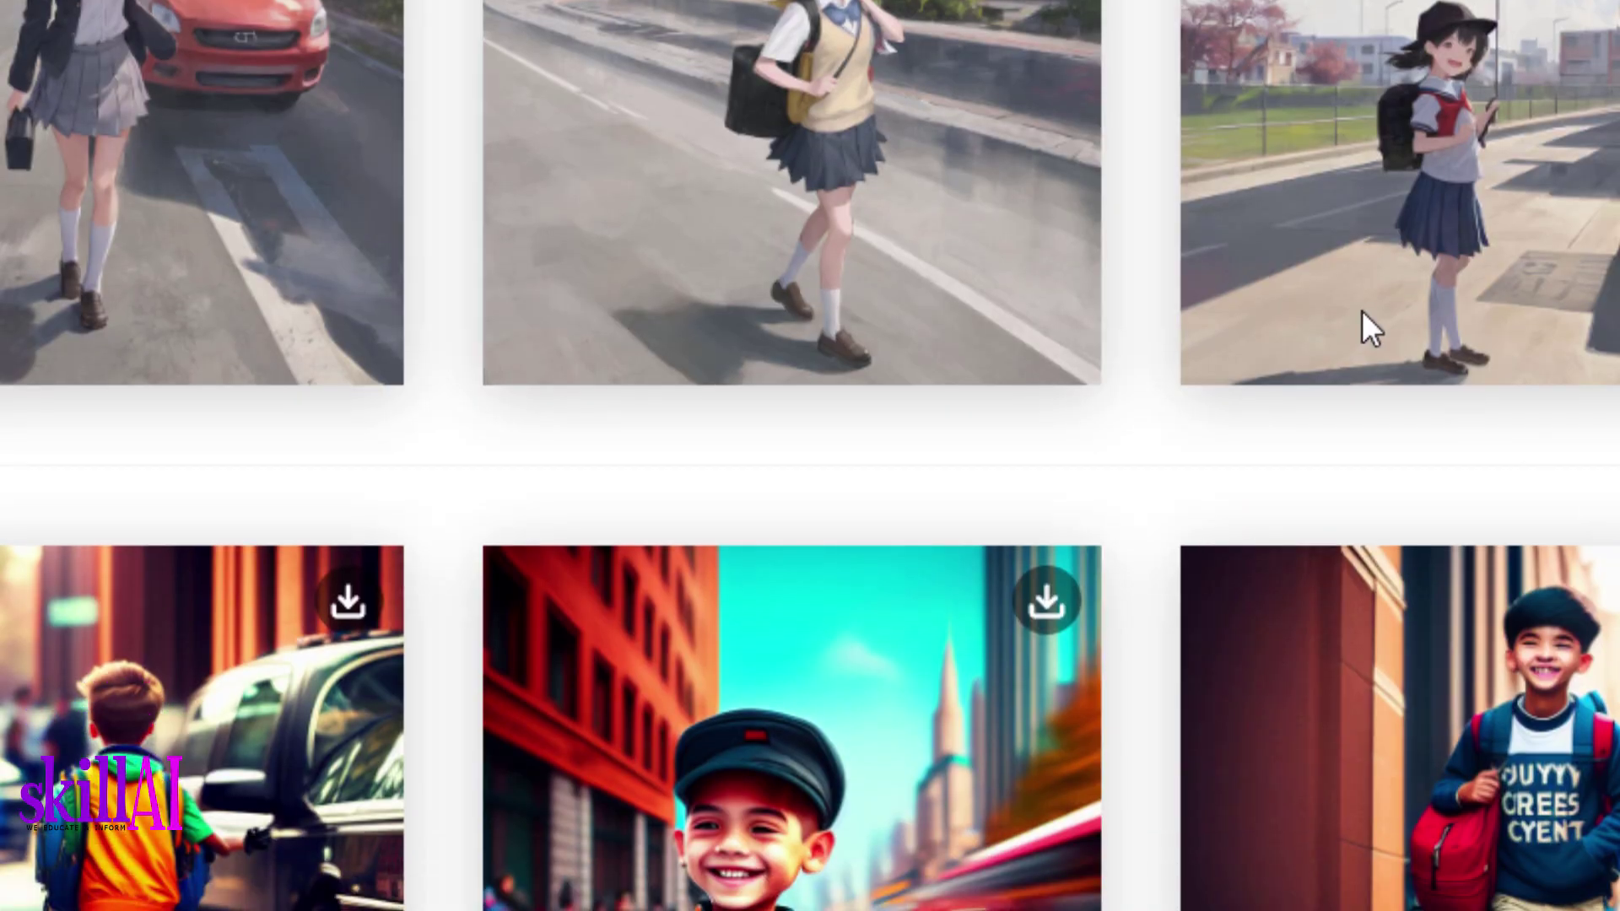
scroll(1122, 163, down, 5)
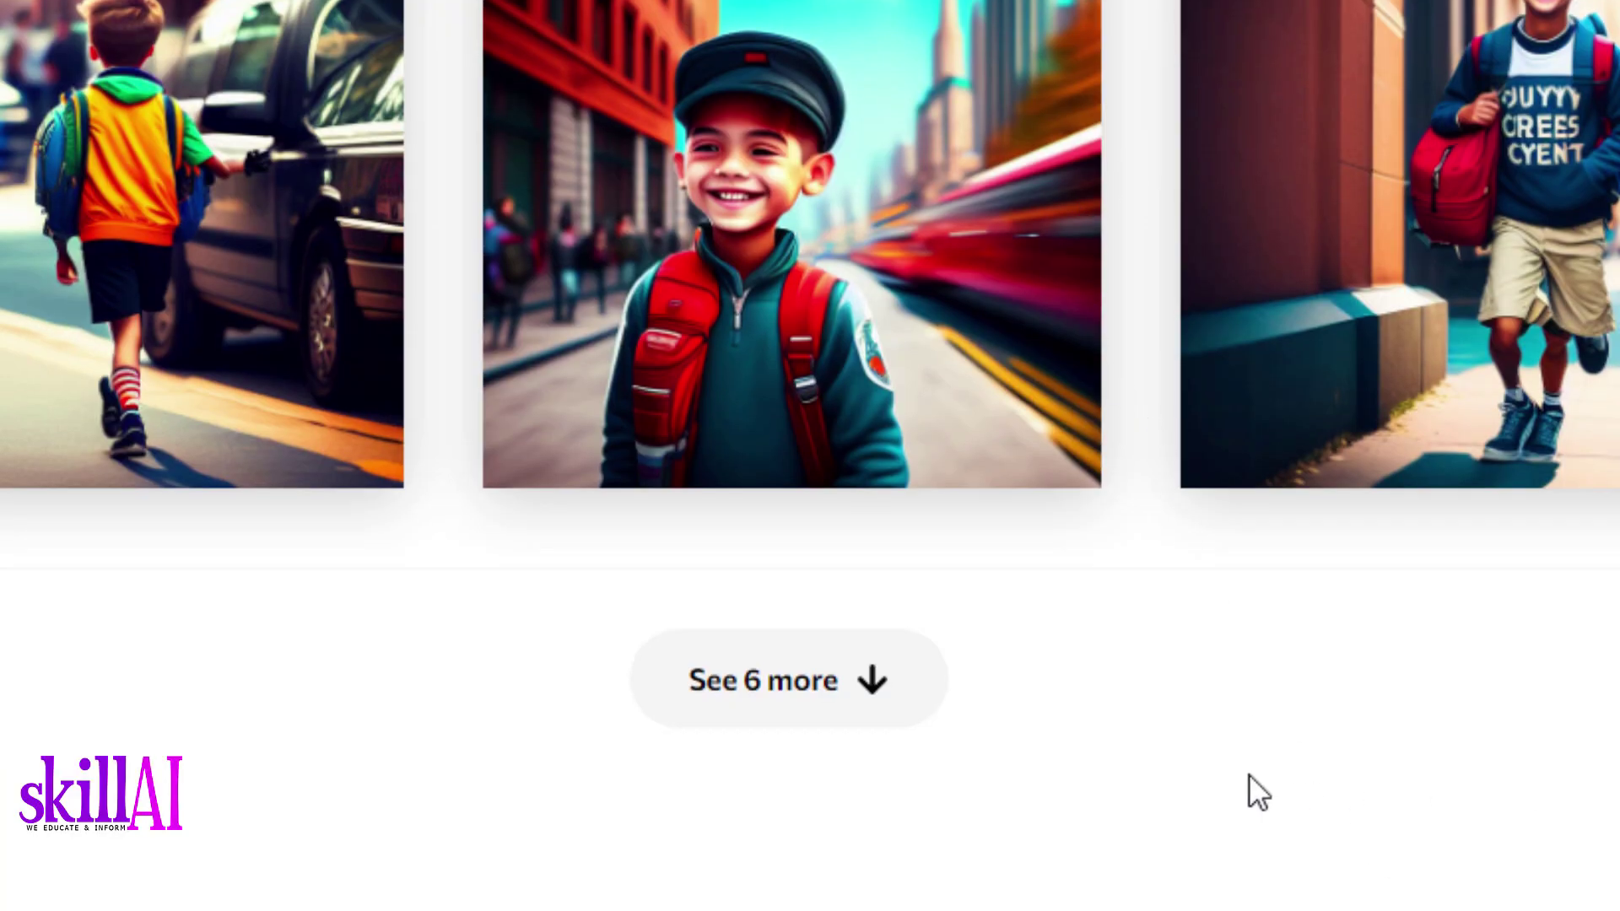
scroll(1283, 766, up, 10)
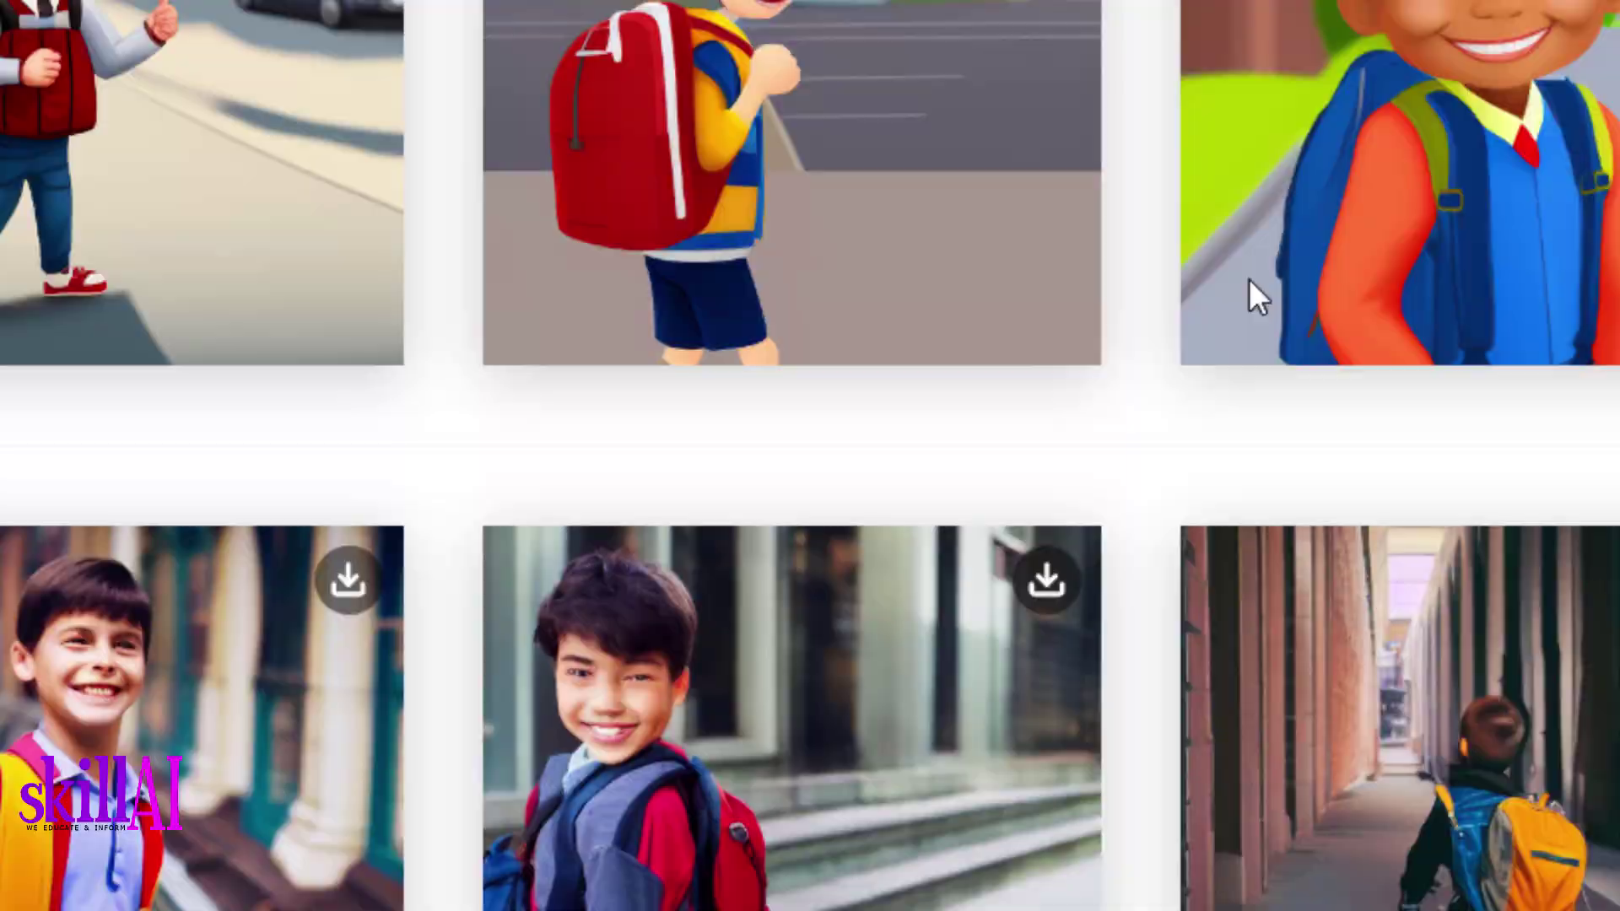
scroll(1249, 287, down, 15)
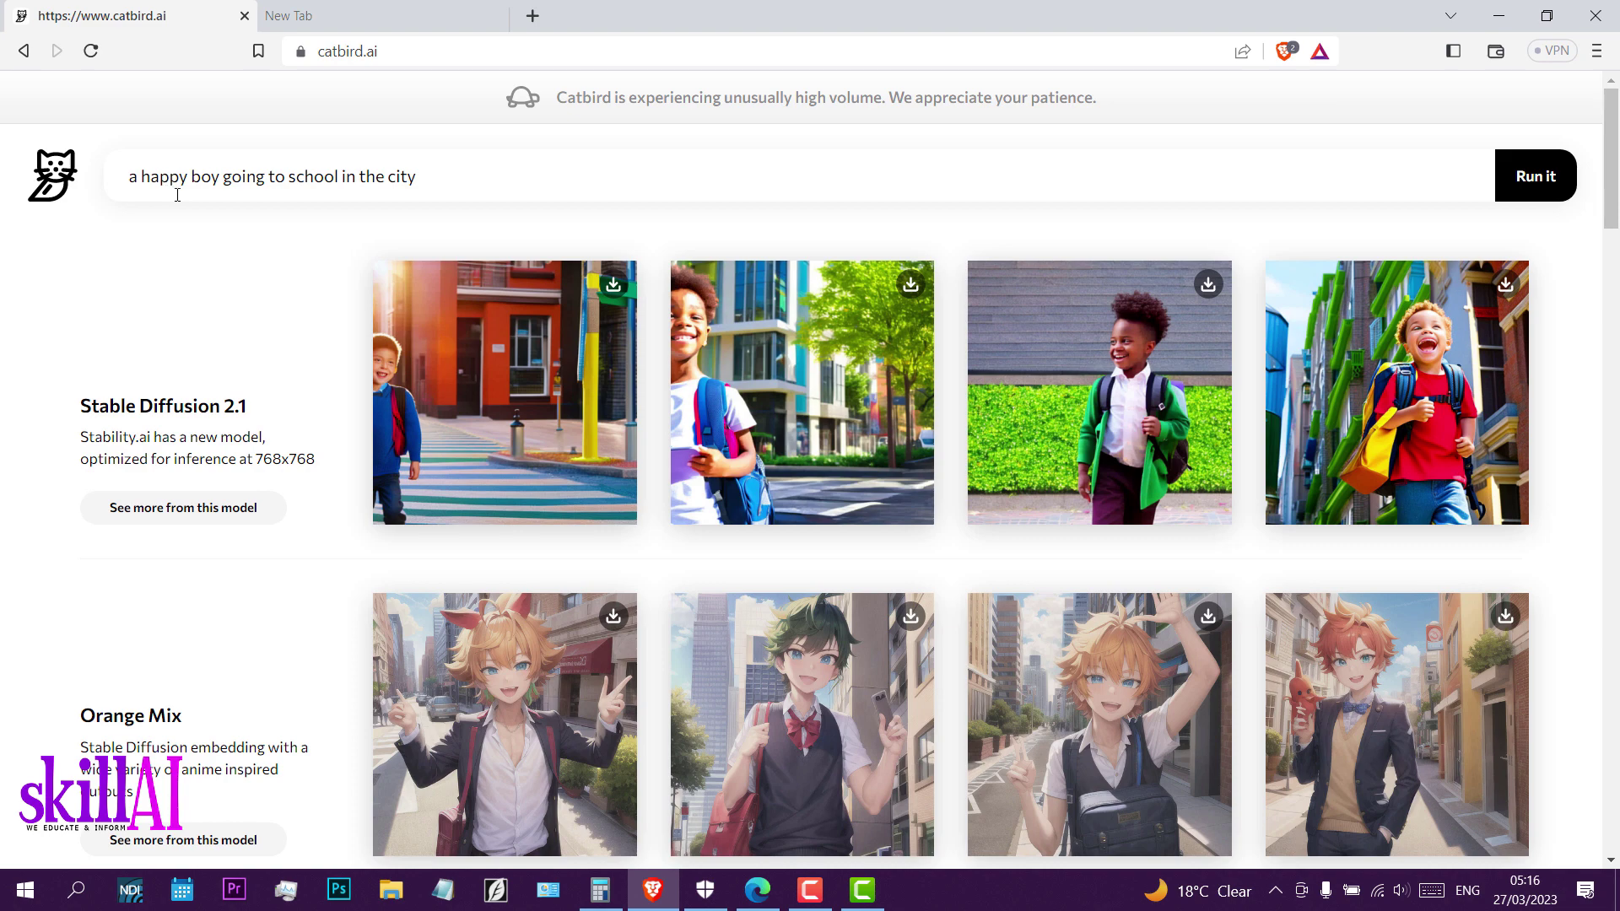
Replace 'city' with 'countryside' in the prompt, regenerate, and scroll down the results
double_click(388, 178)
text(countryside)
key(Return)
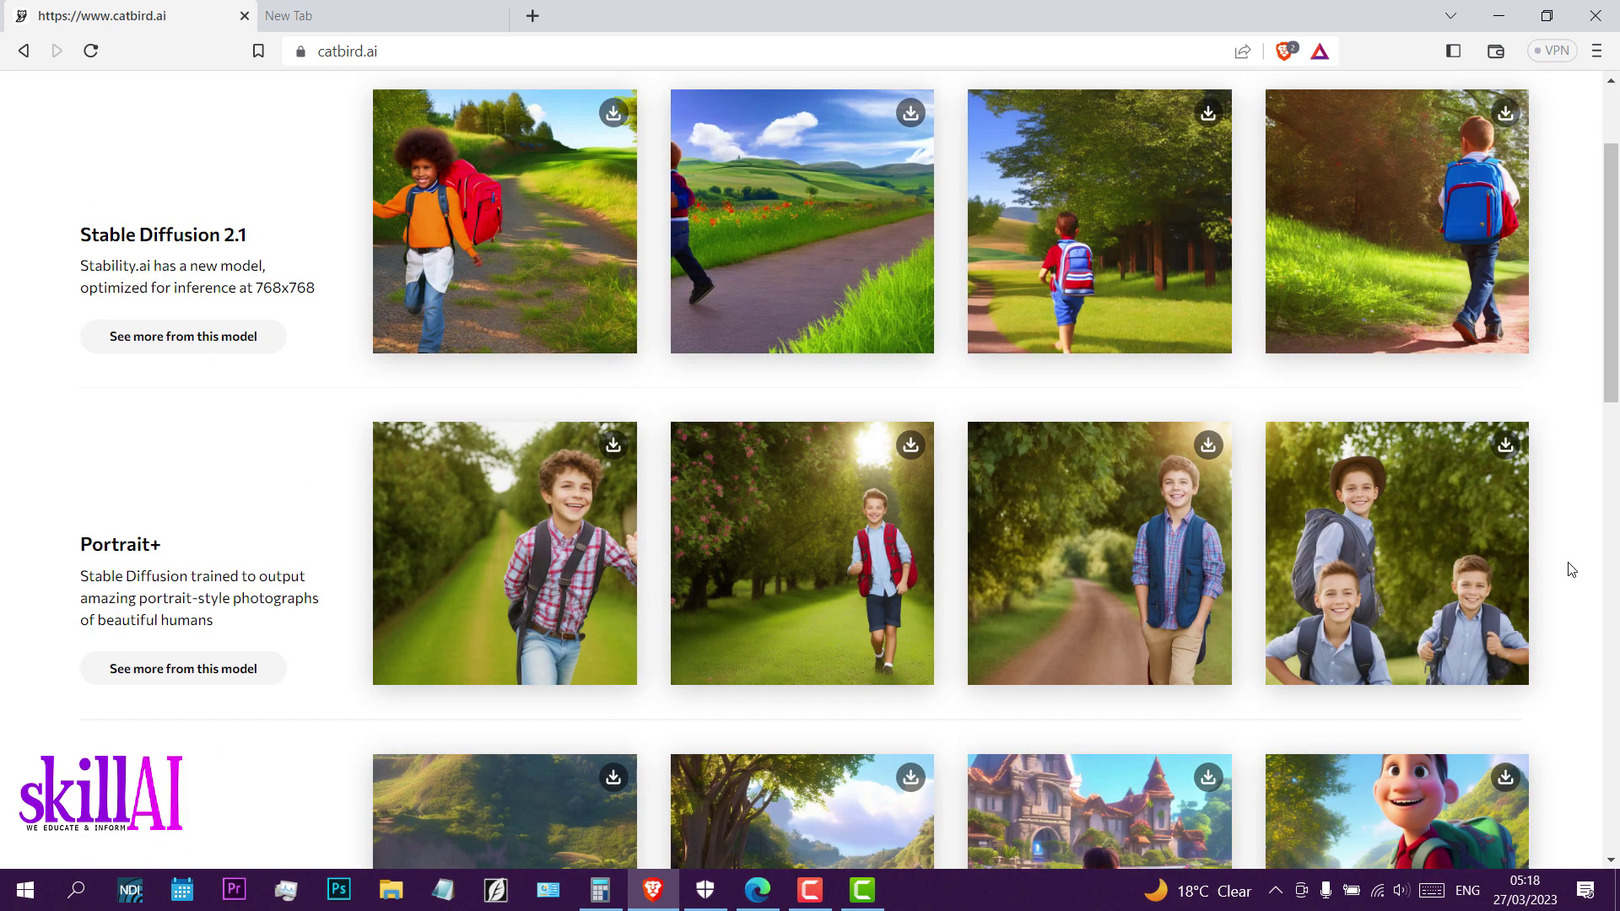
drag(1612, 259, 1595, 694)
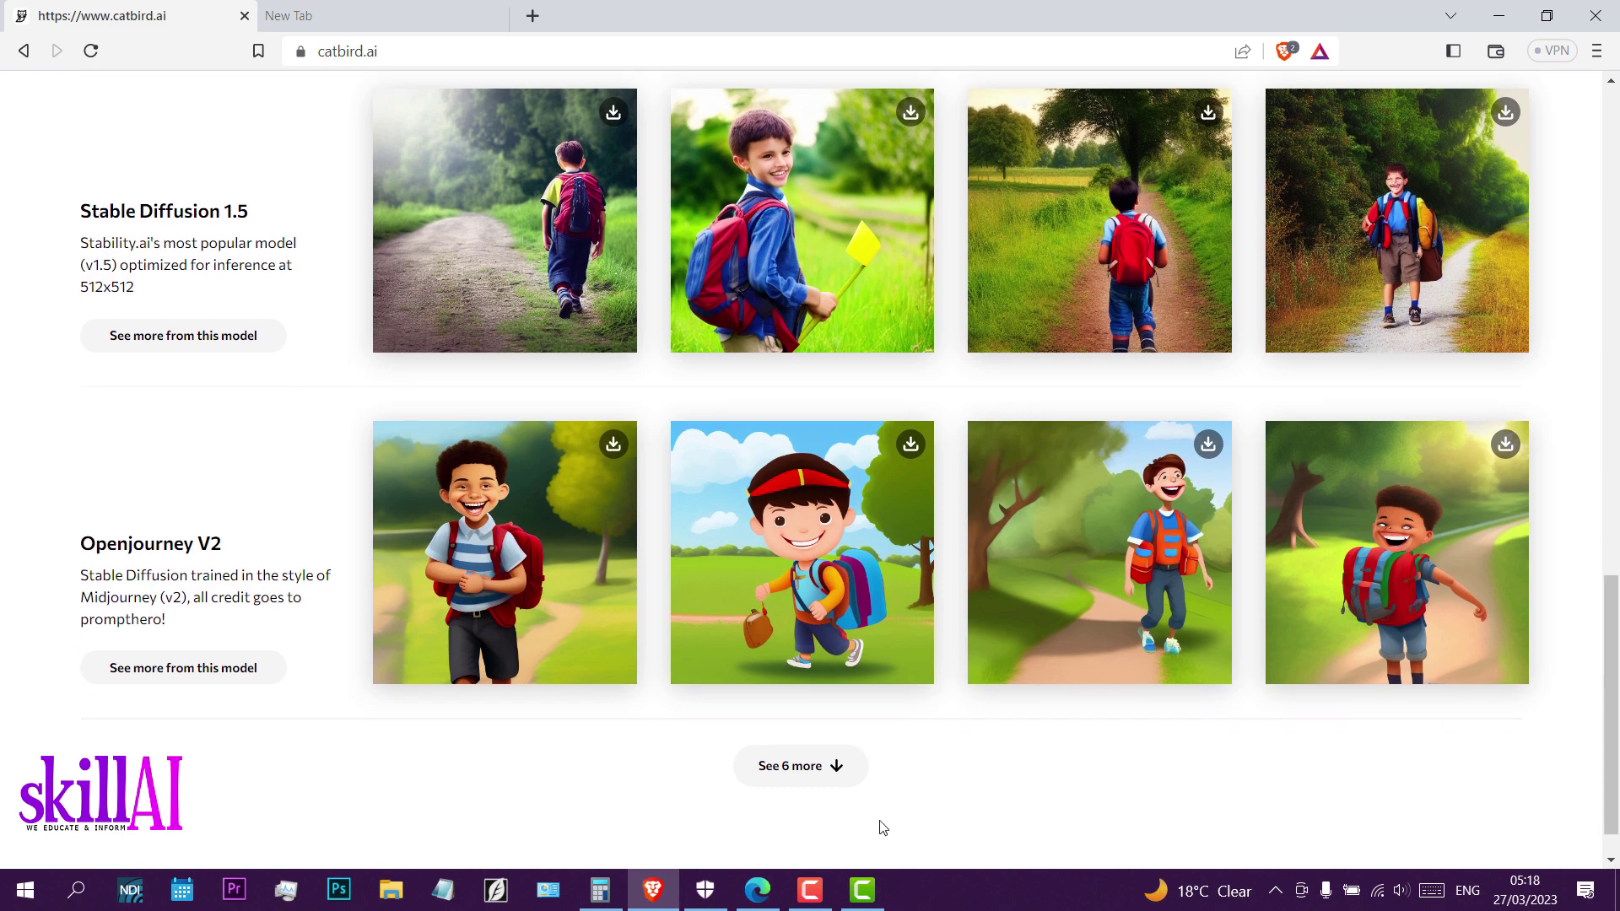
Load two more batches of countryside model rows and enlarge the Dreamlike Diffusion yellow-jacket boy
click(838, 767)
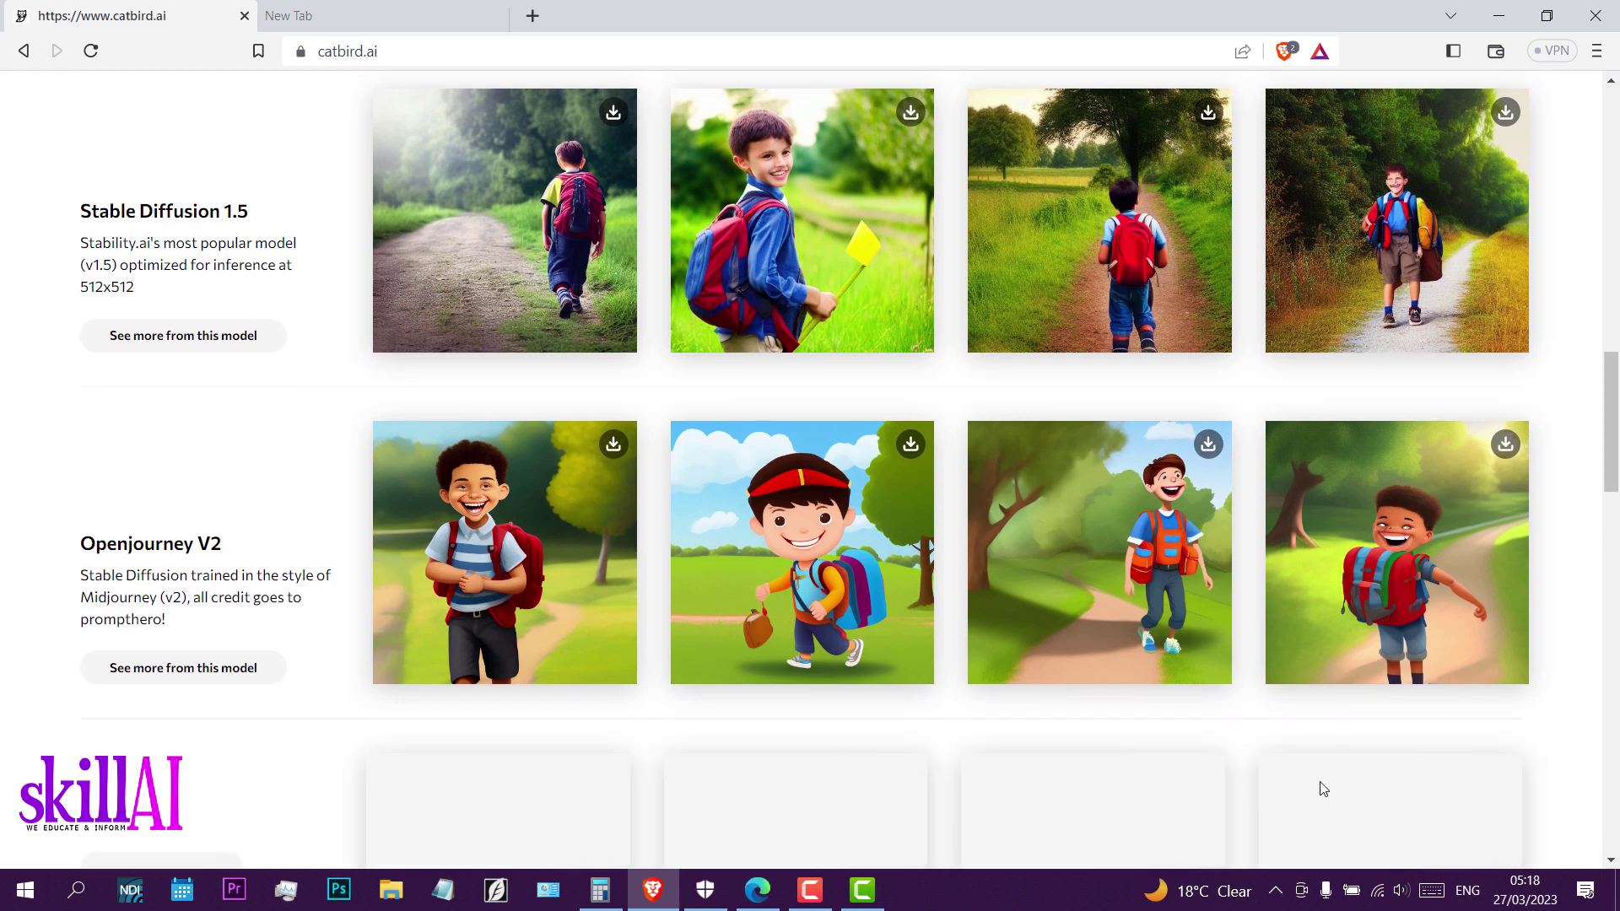
drag(1612, 407, 1611, 743)
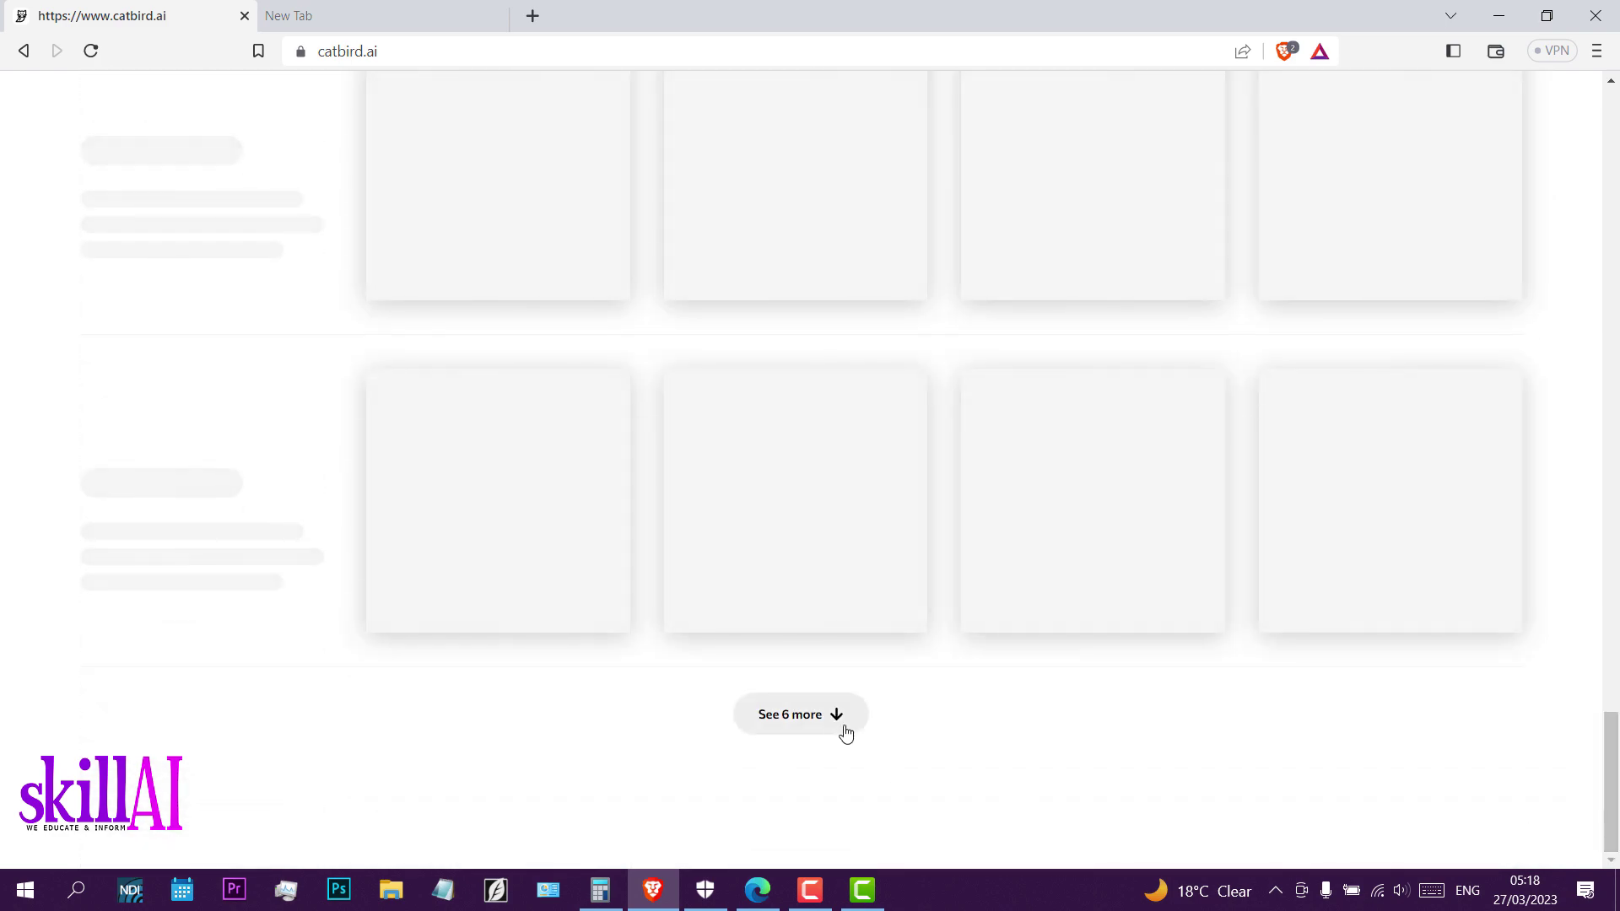
click(817, 716)
drag(1612, 639, 1613, 795)
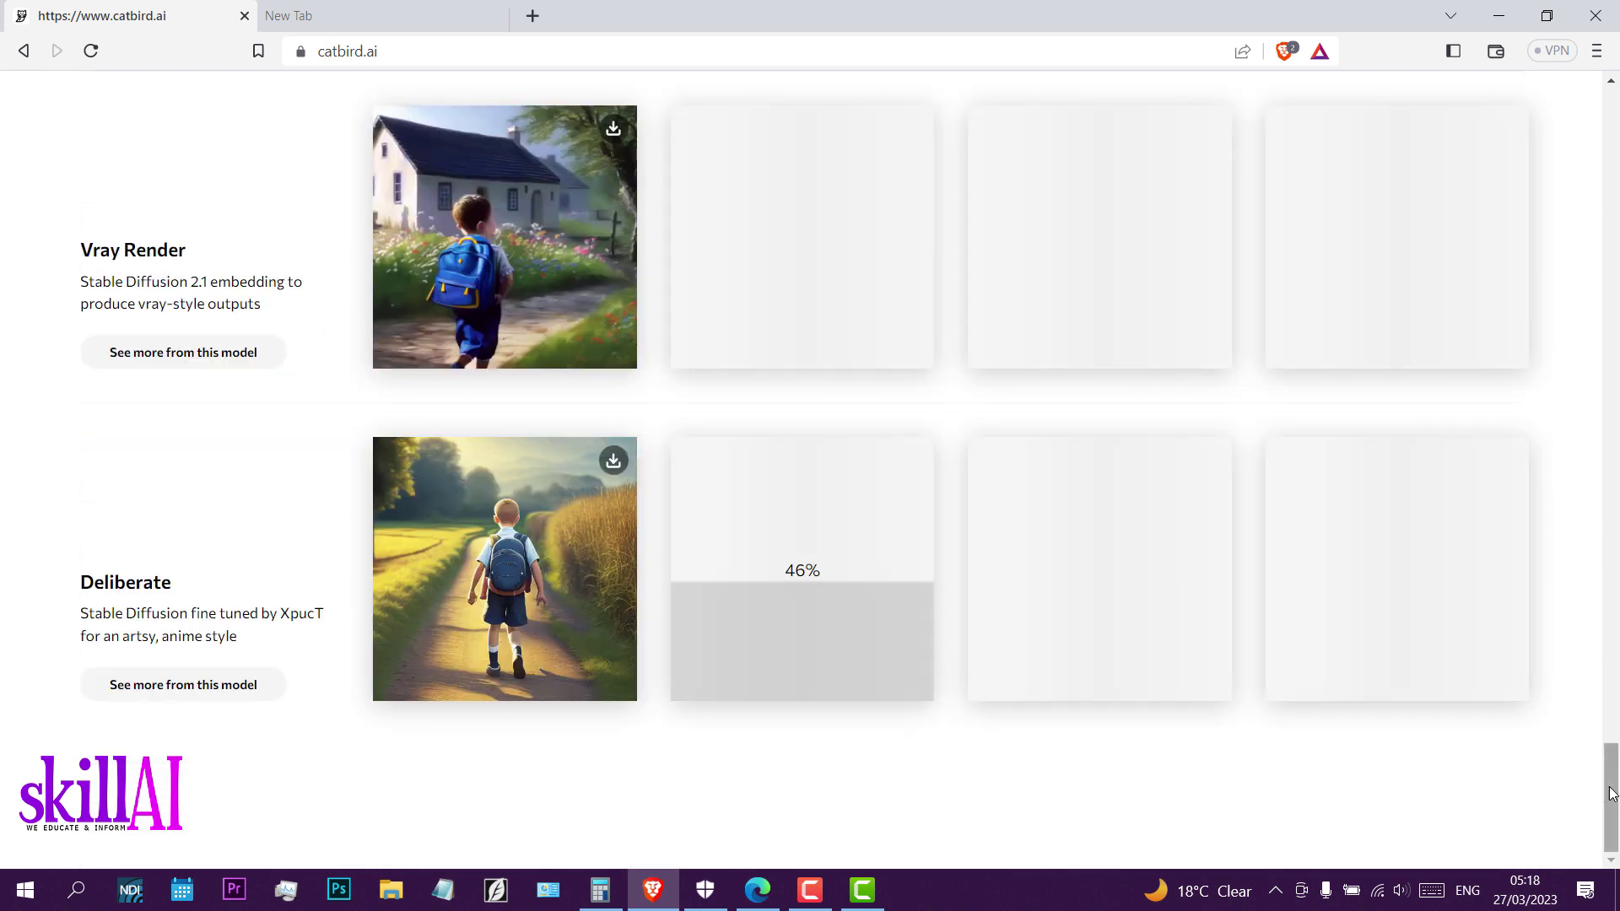
drag(1612, 816, 1612, 683)
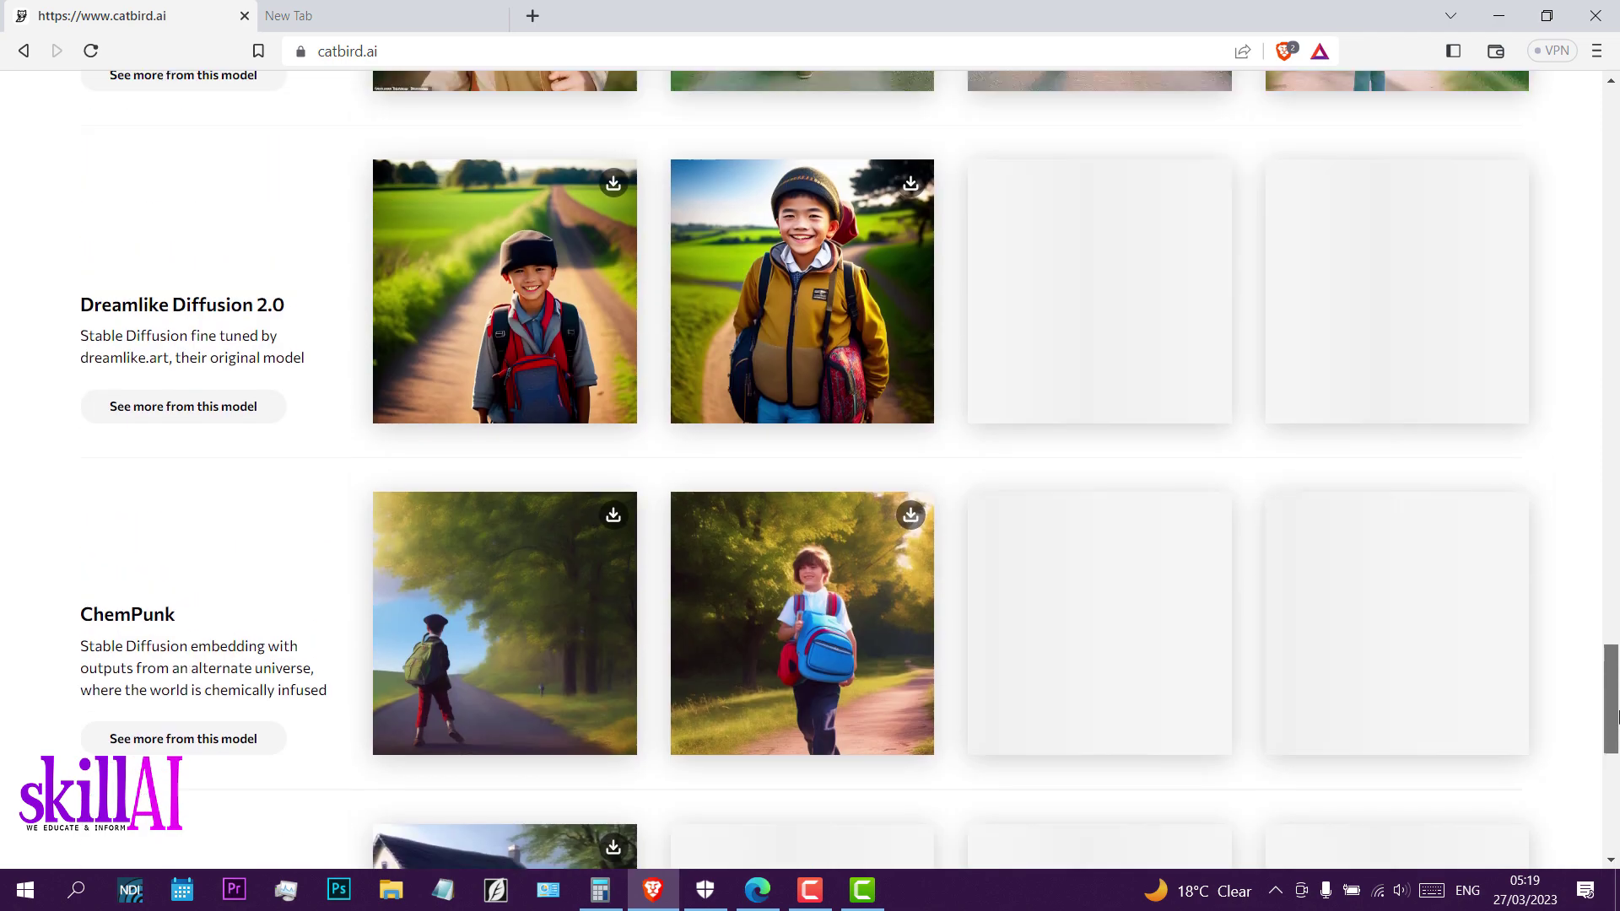
click(861, 509)
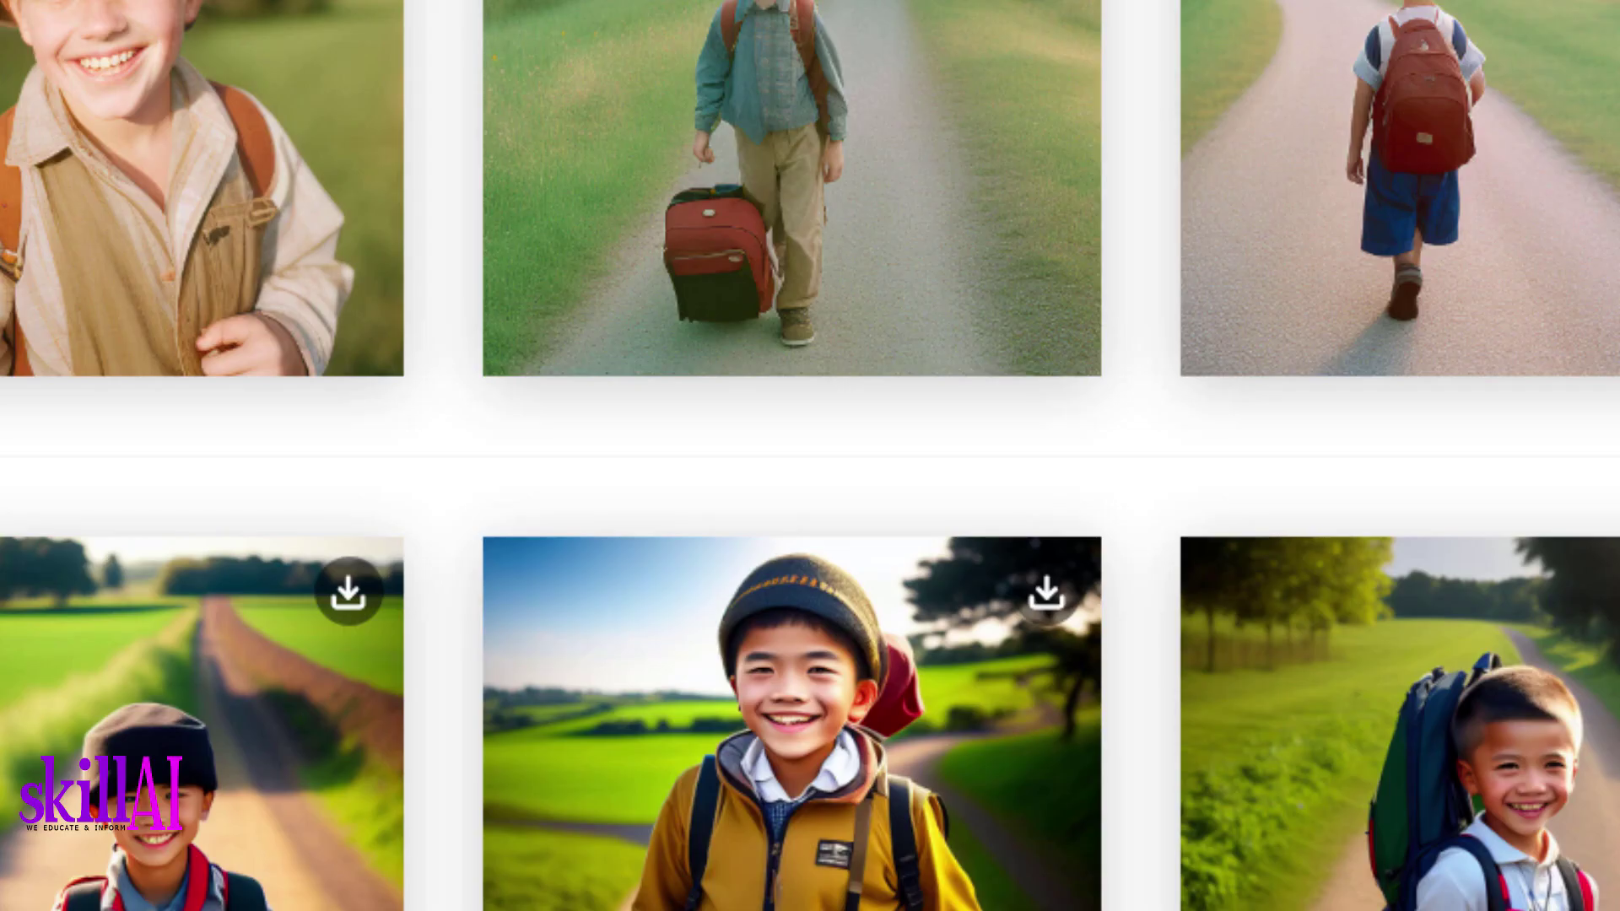
Preview the green-cap, brown-uniform and red-vest boy images, then scroll up to the anime rows
scroll(1079, 775, up, 5)
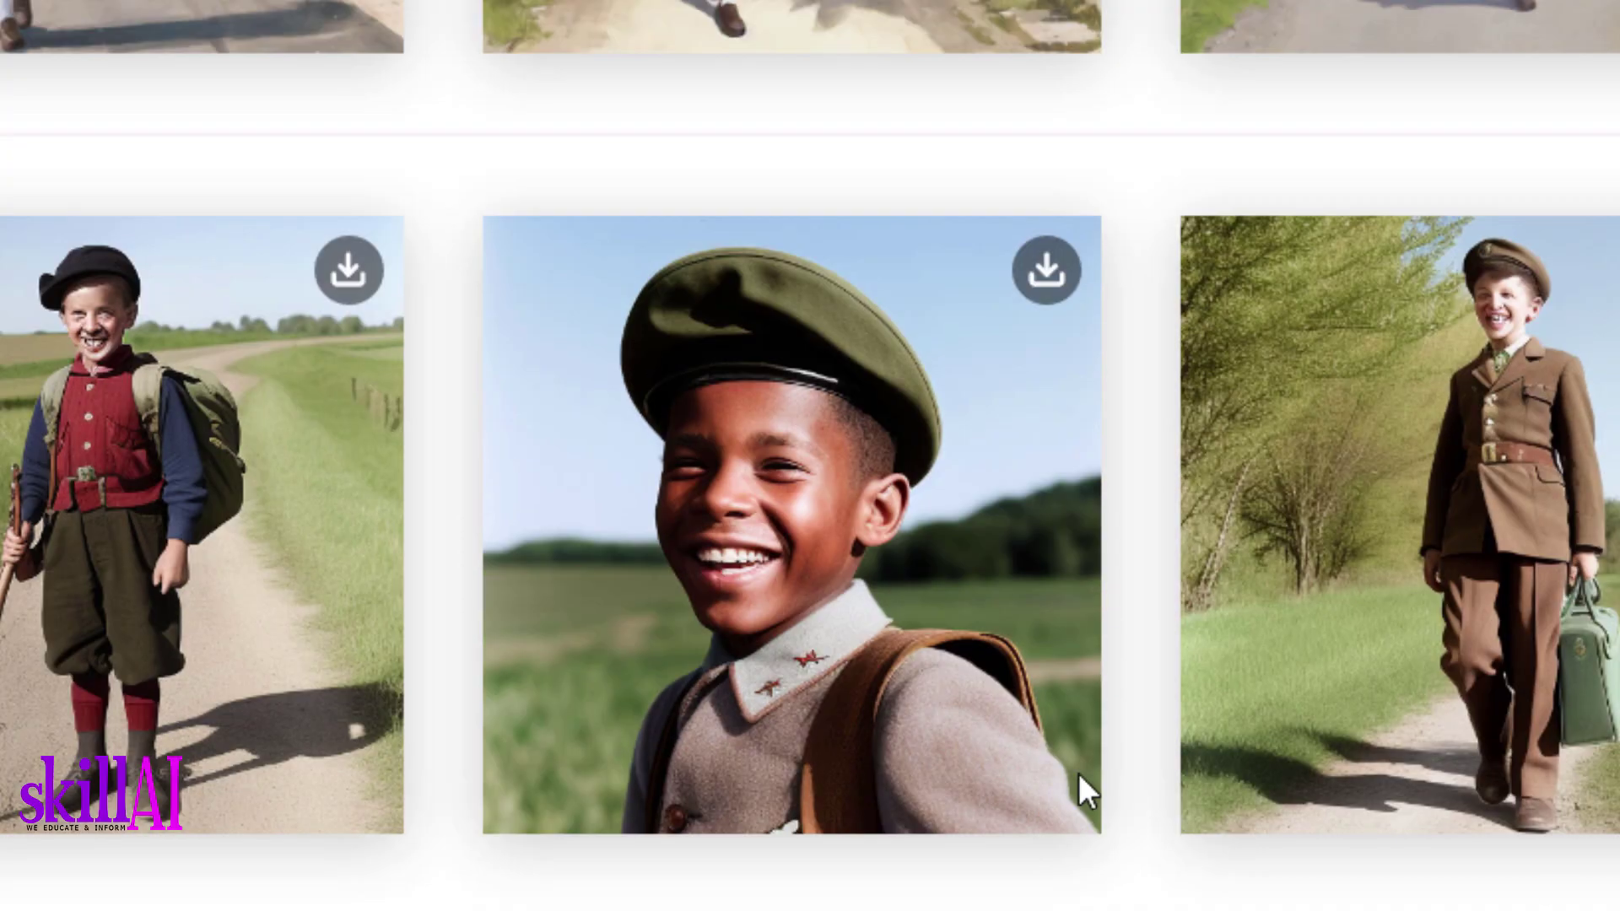
click(652, 540)
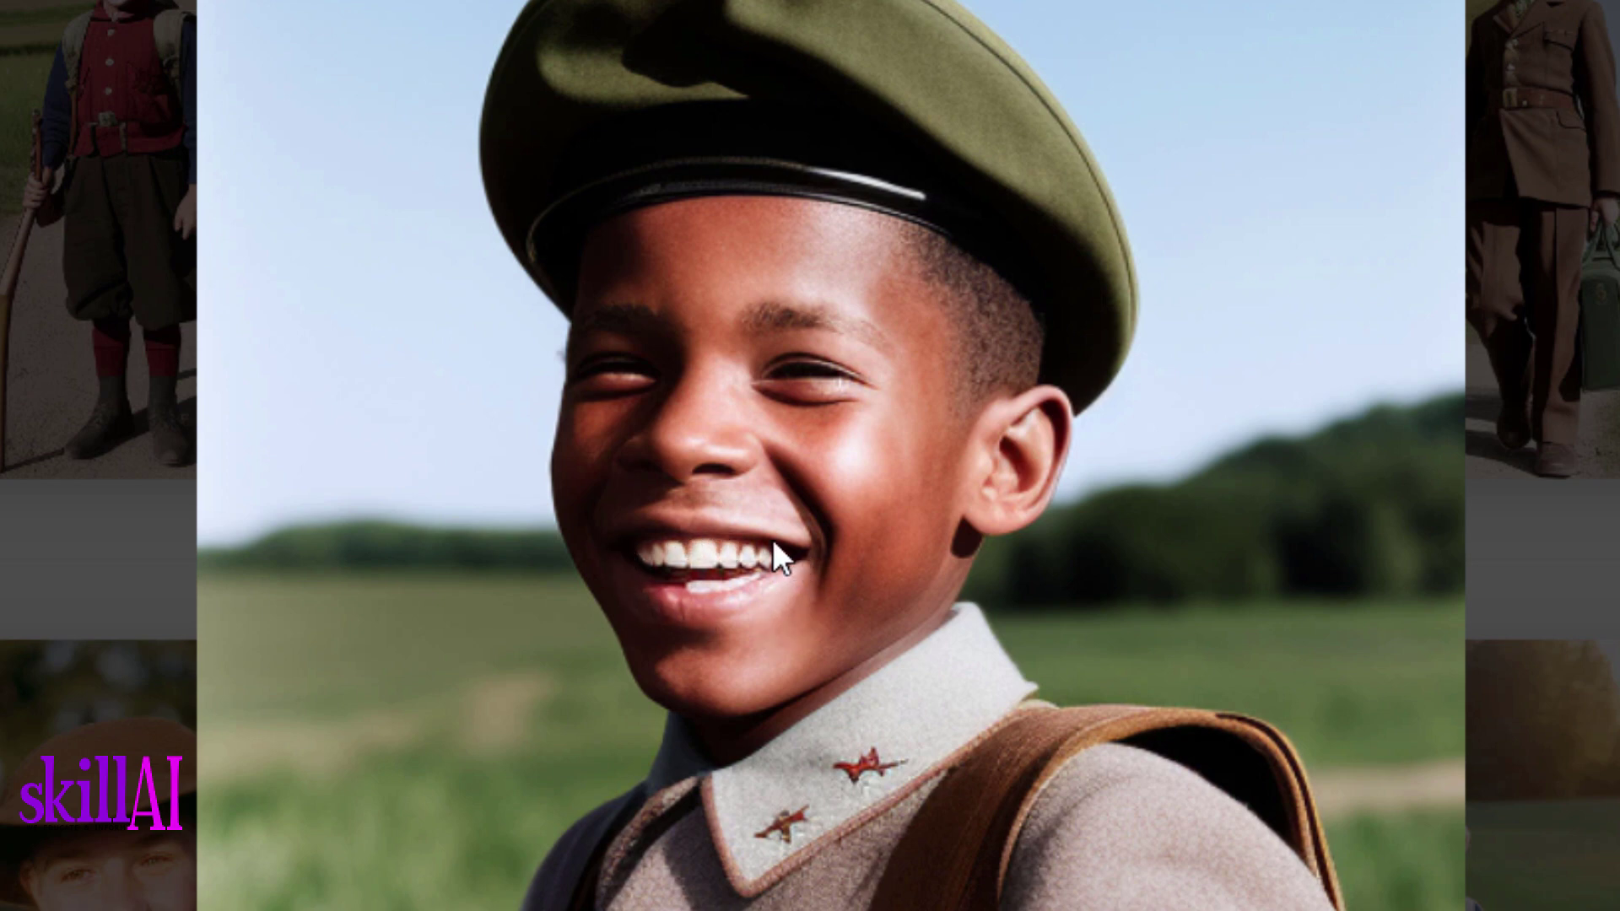
click(1569, 574)
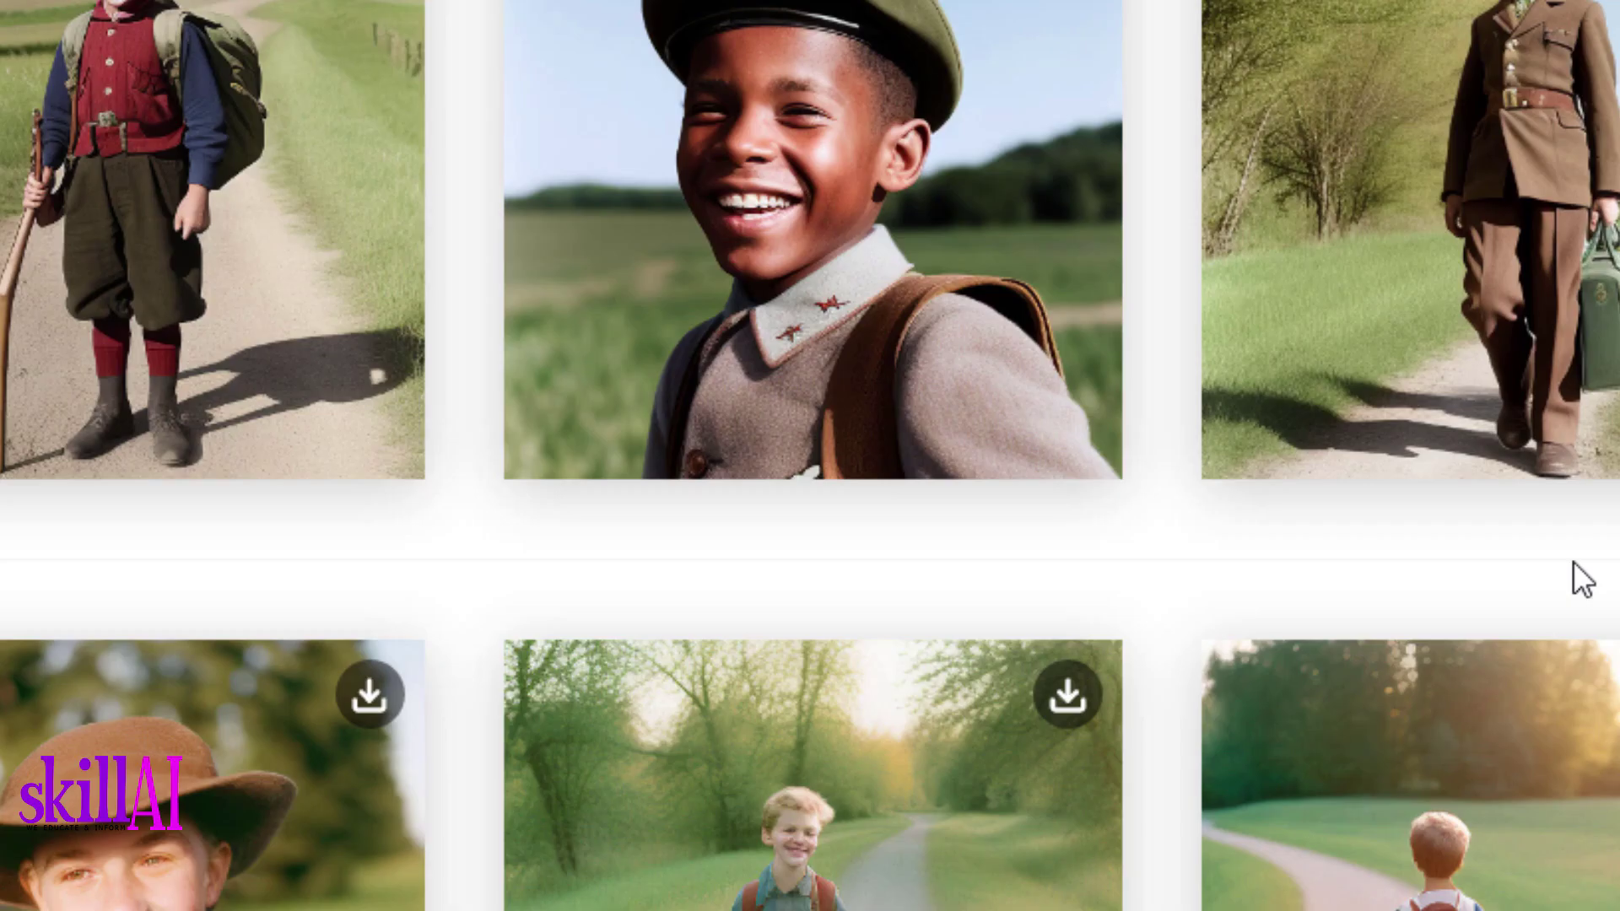
click(1411, 271)
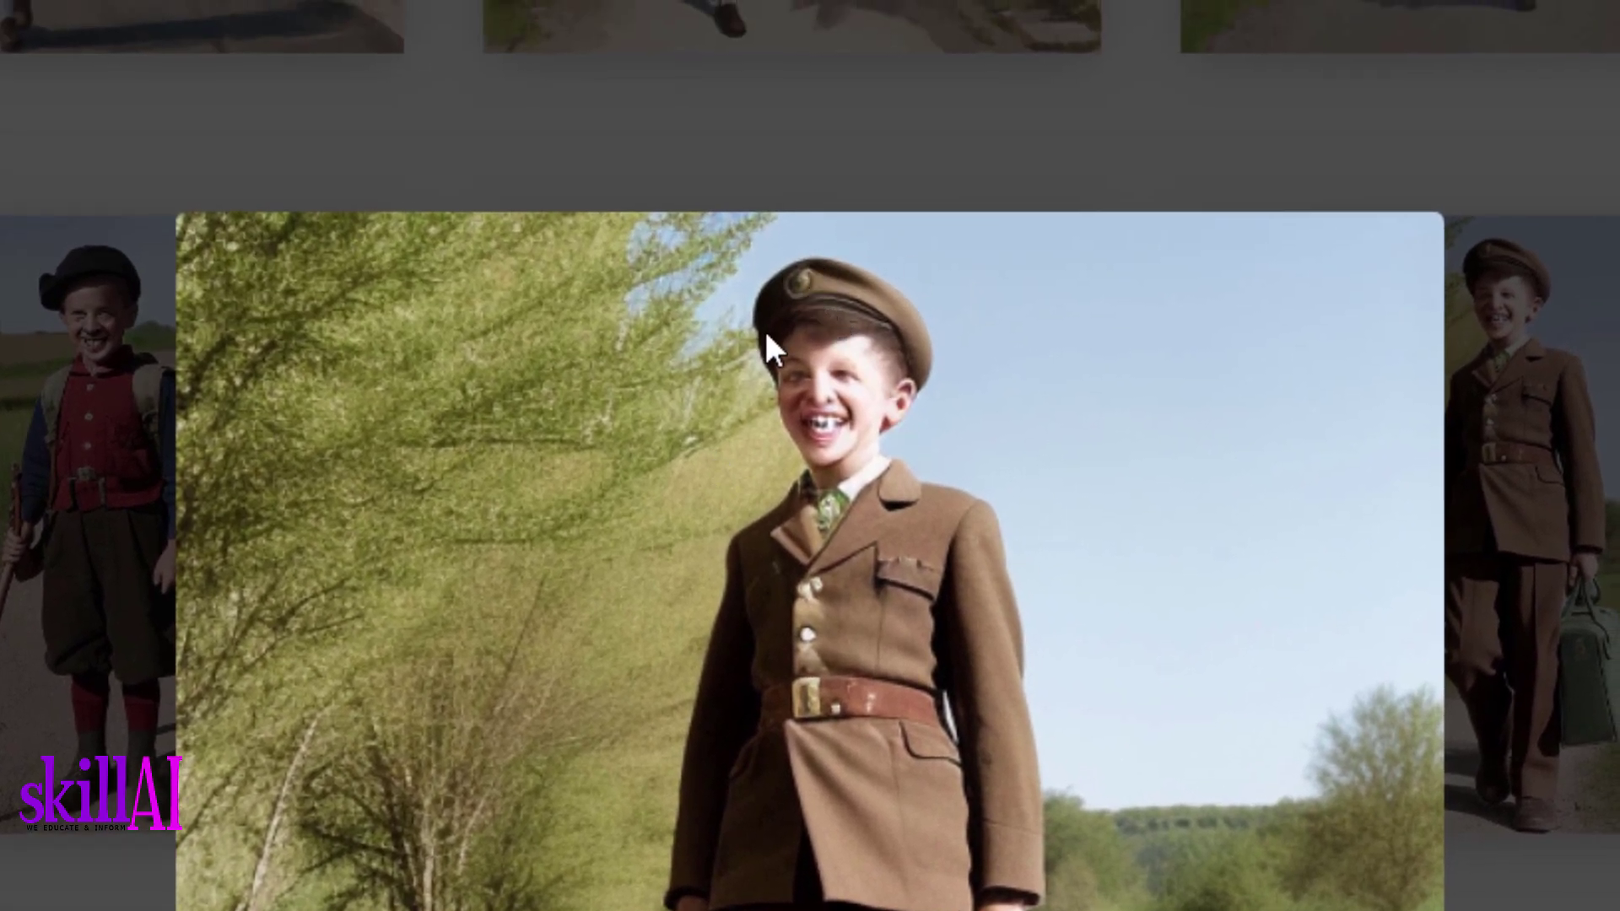
click(156, 614)
click(156, 614)
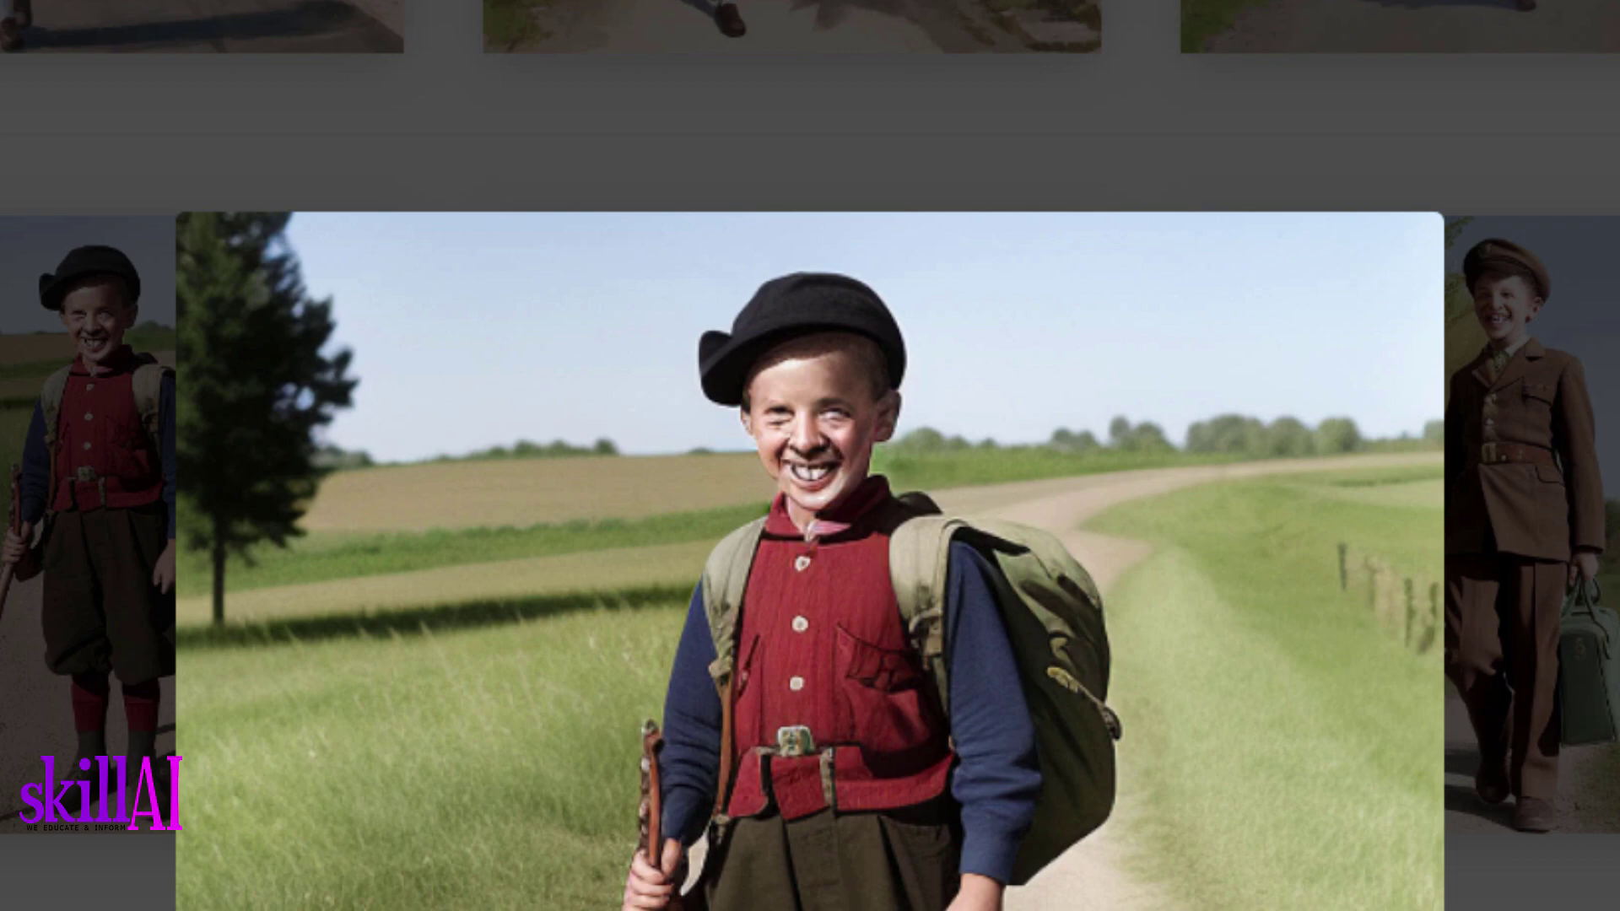
key(Escape)
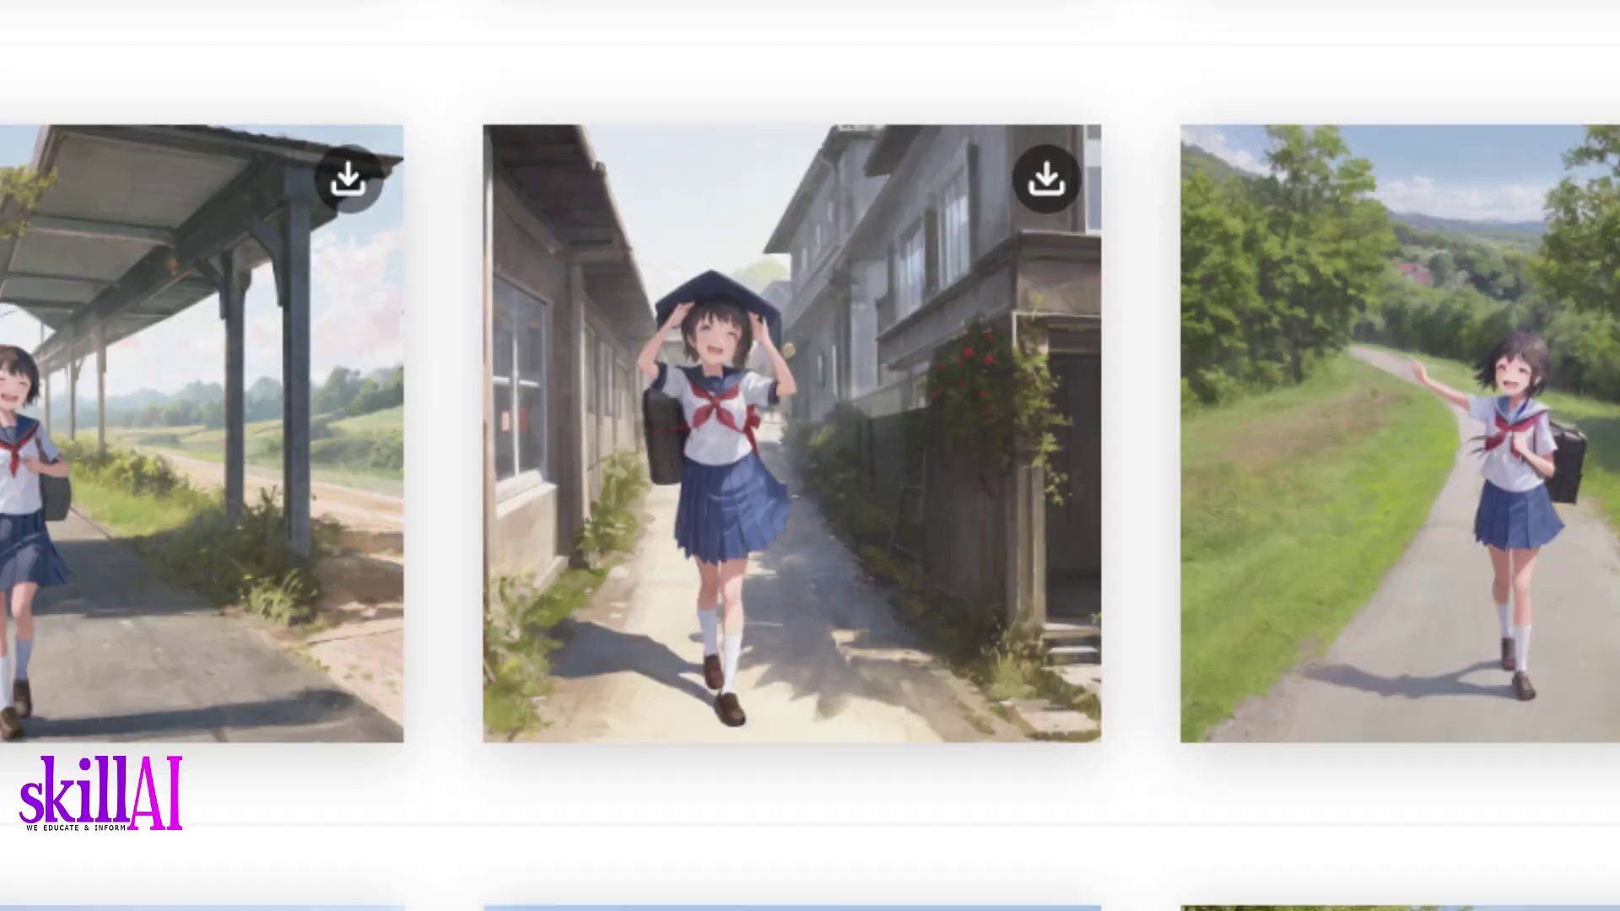
scroll(810, 456, up, 6)
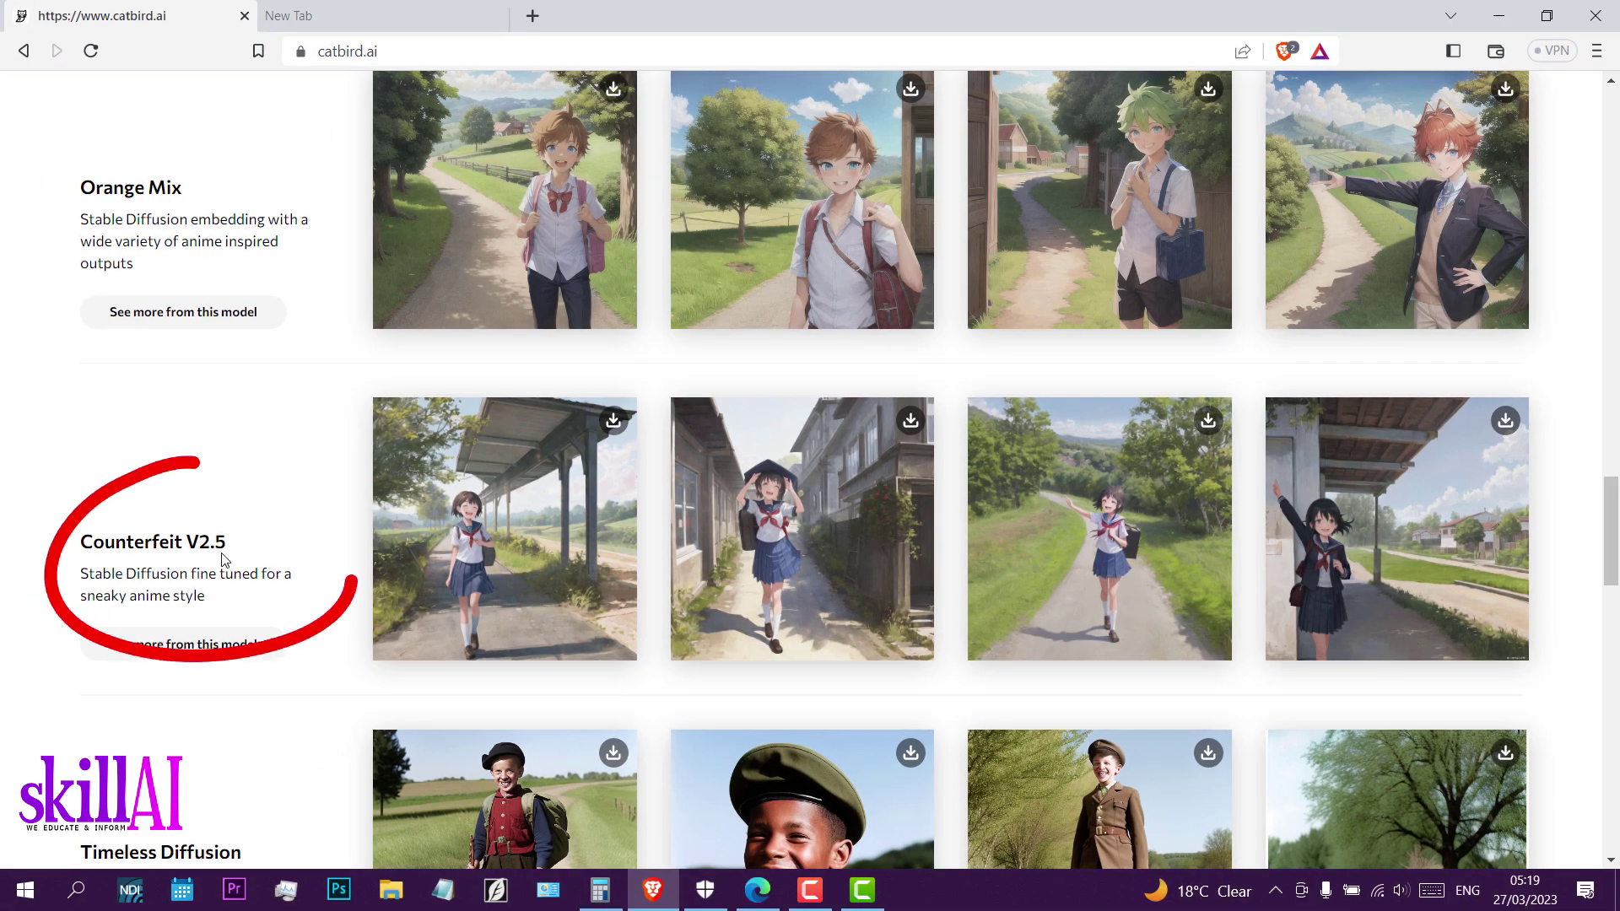
click(534, 569)
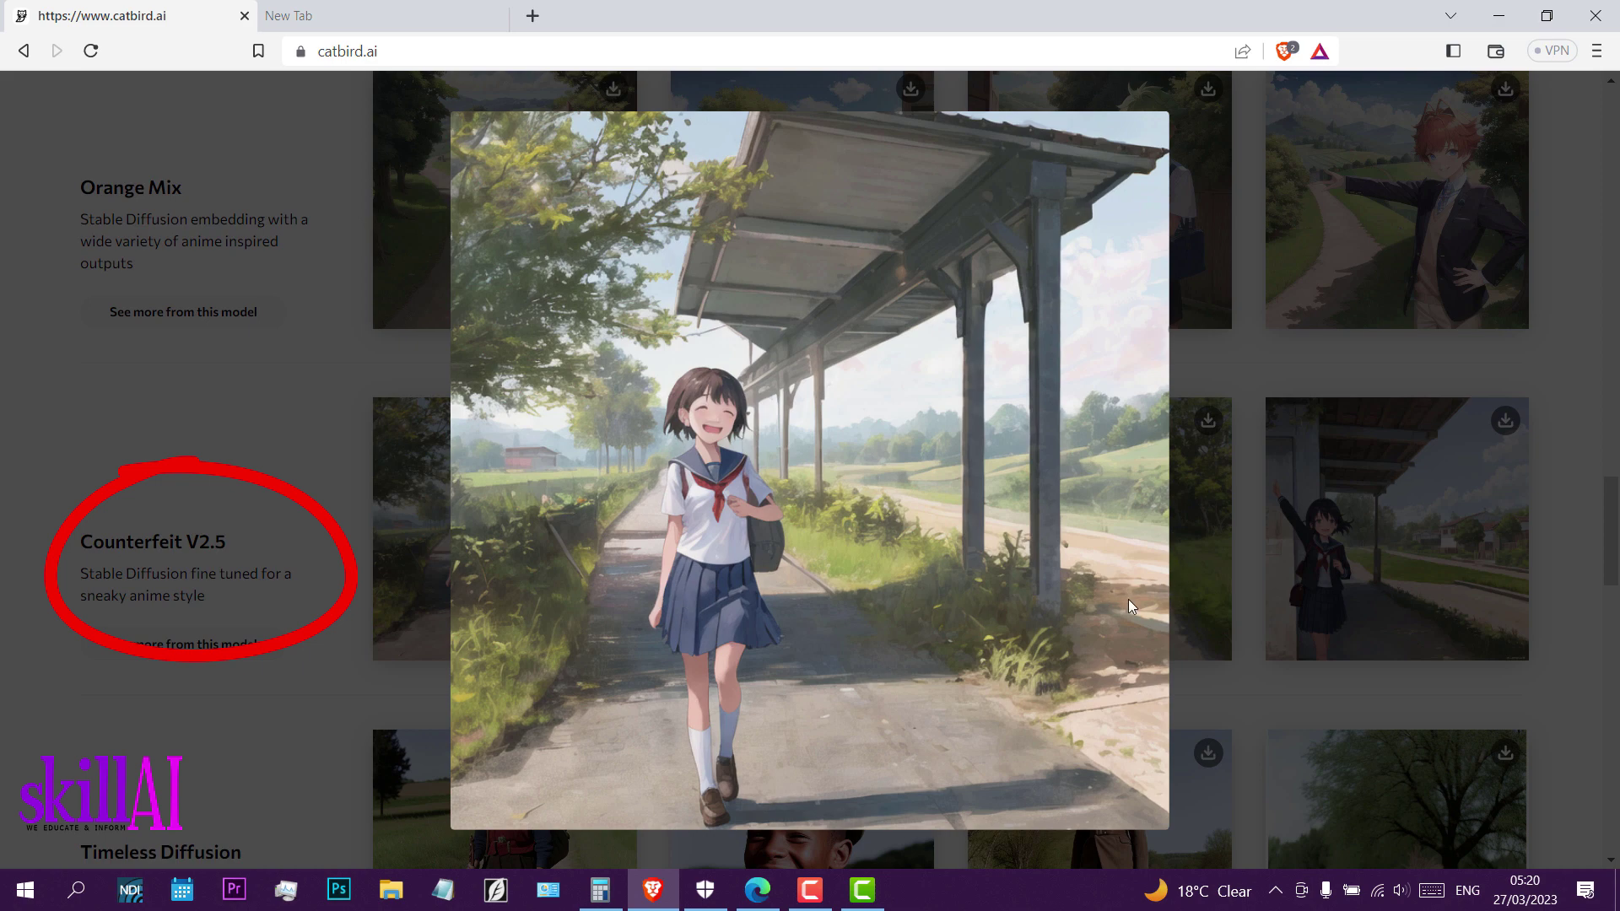
click(1201, 570)
scroll(1043, 601, up, 4)
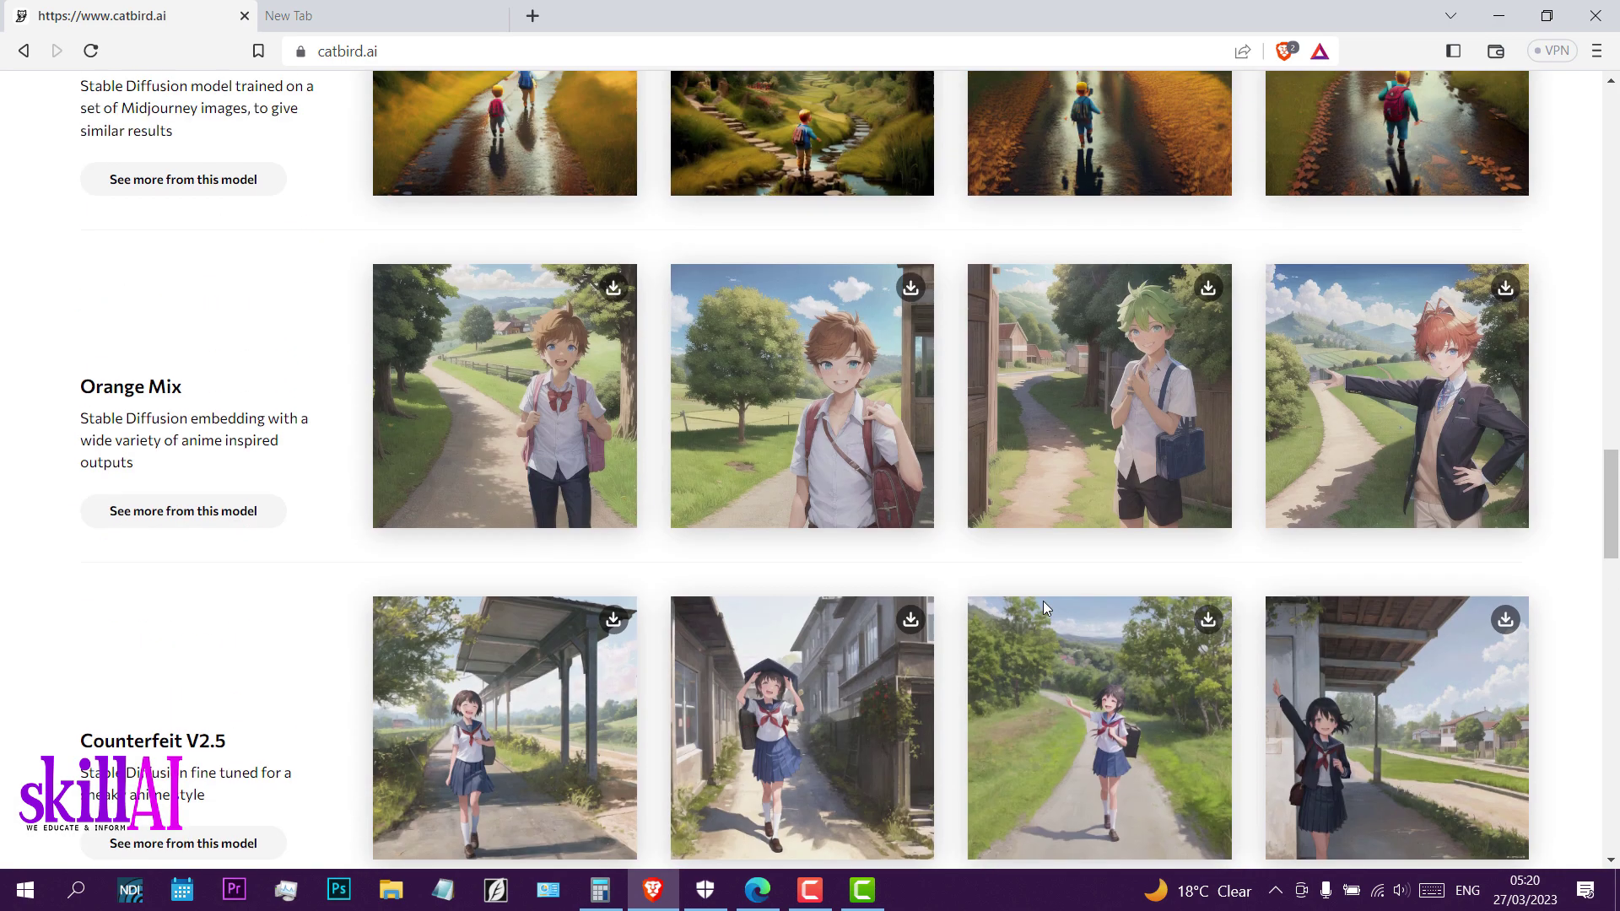
click(550, 548)
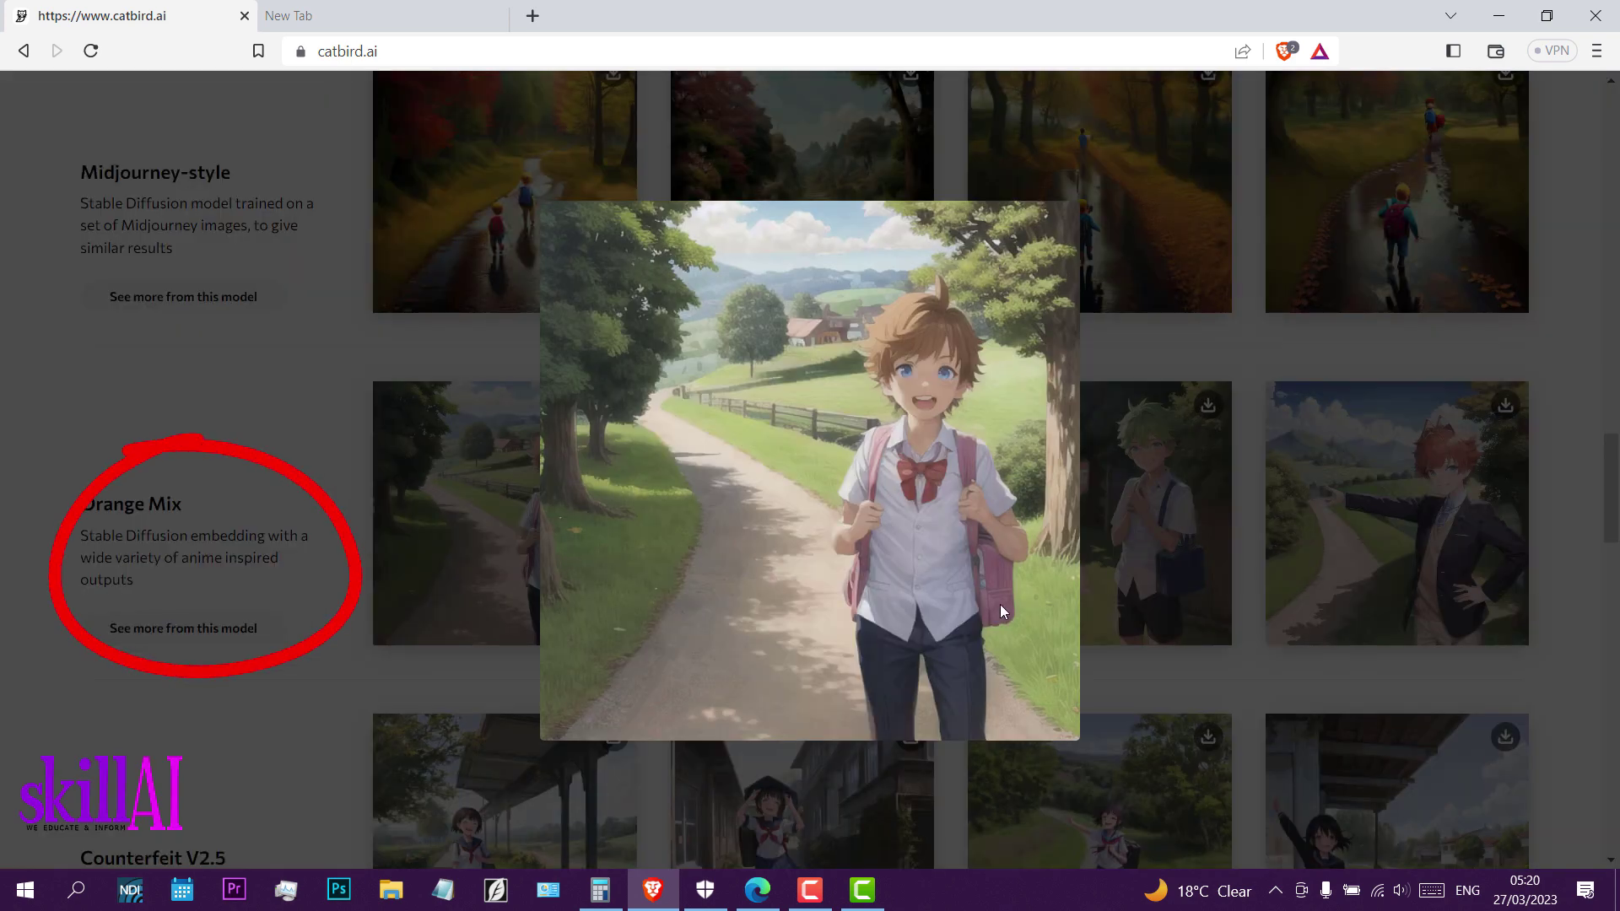
click(1112, 570)
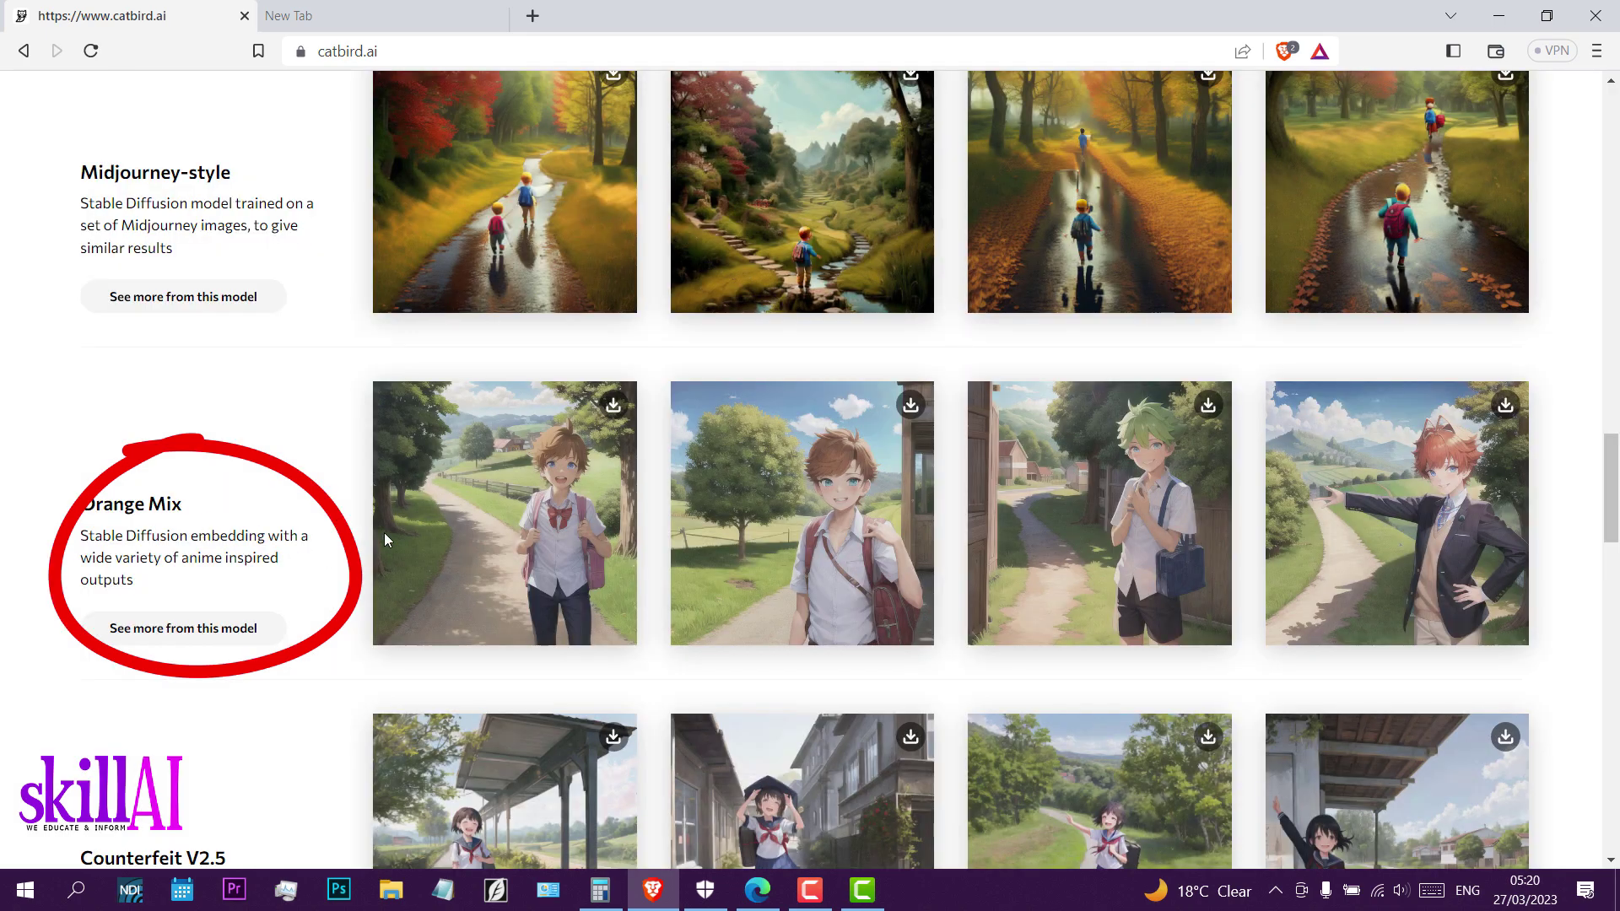
scroll(756, 553, up, 9)
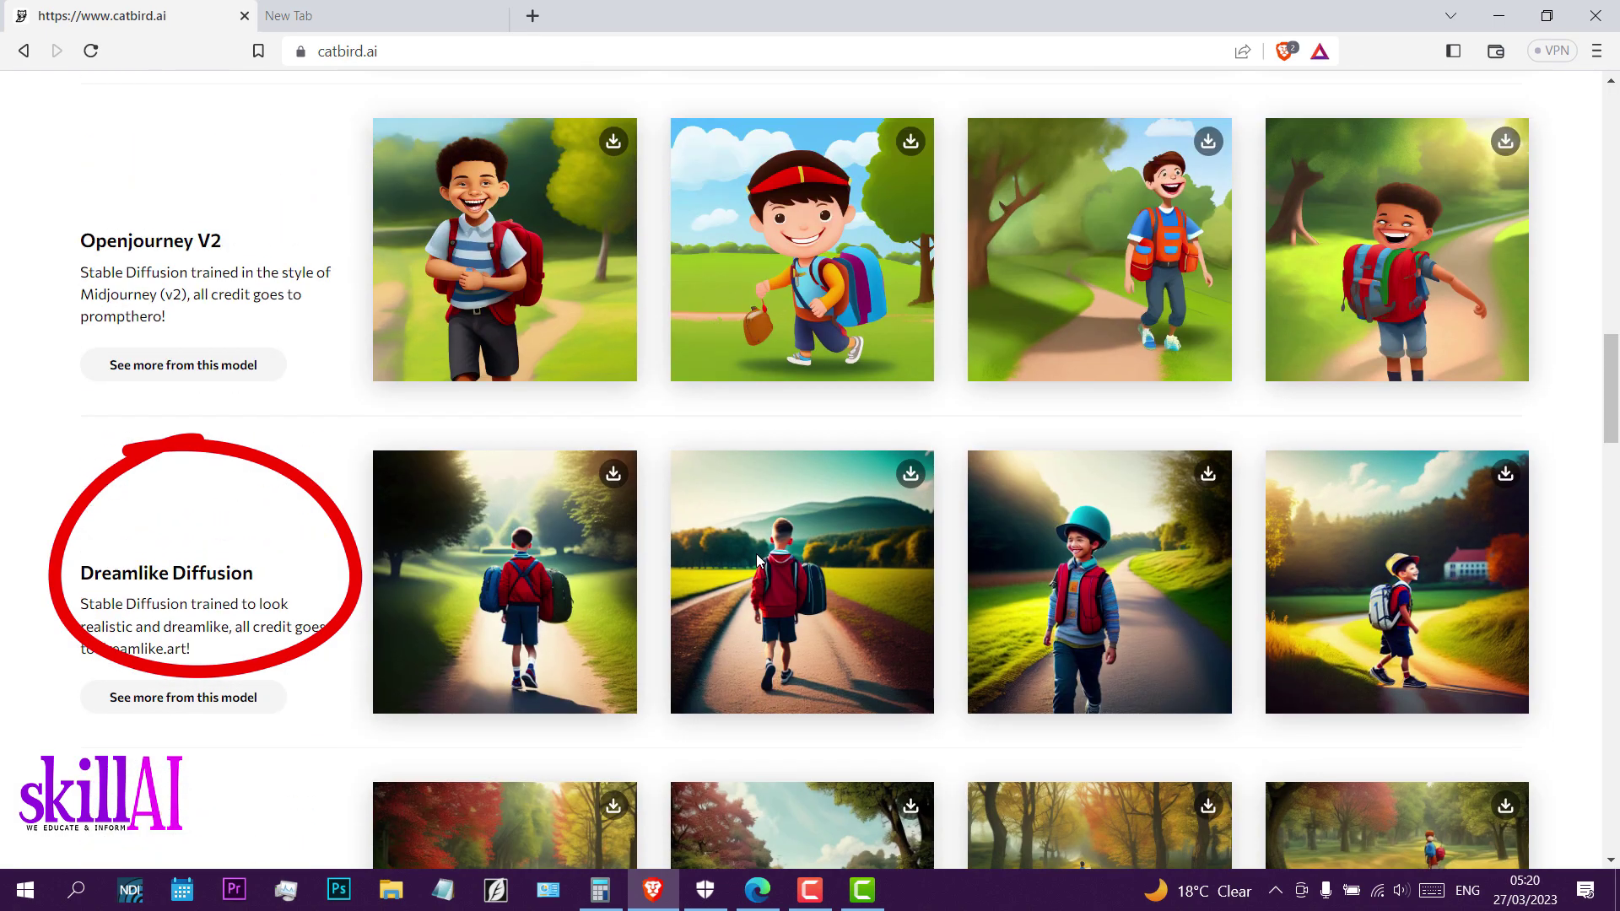
scroll(756, 553, up, 4)
click(789, 554)
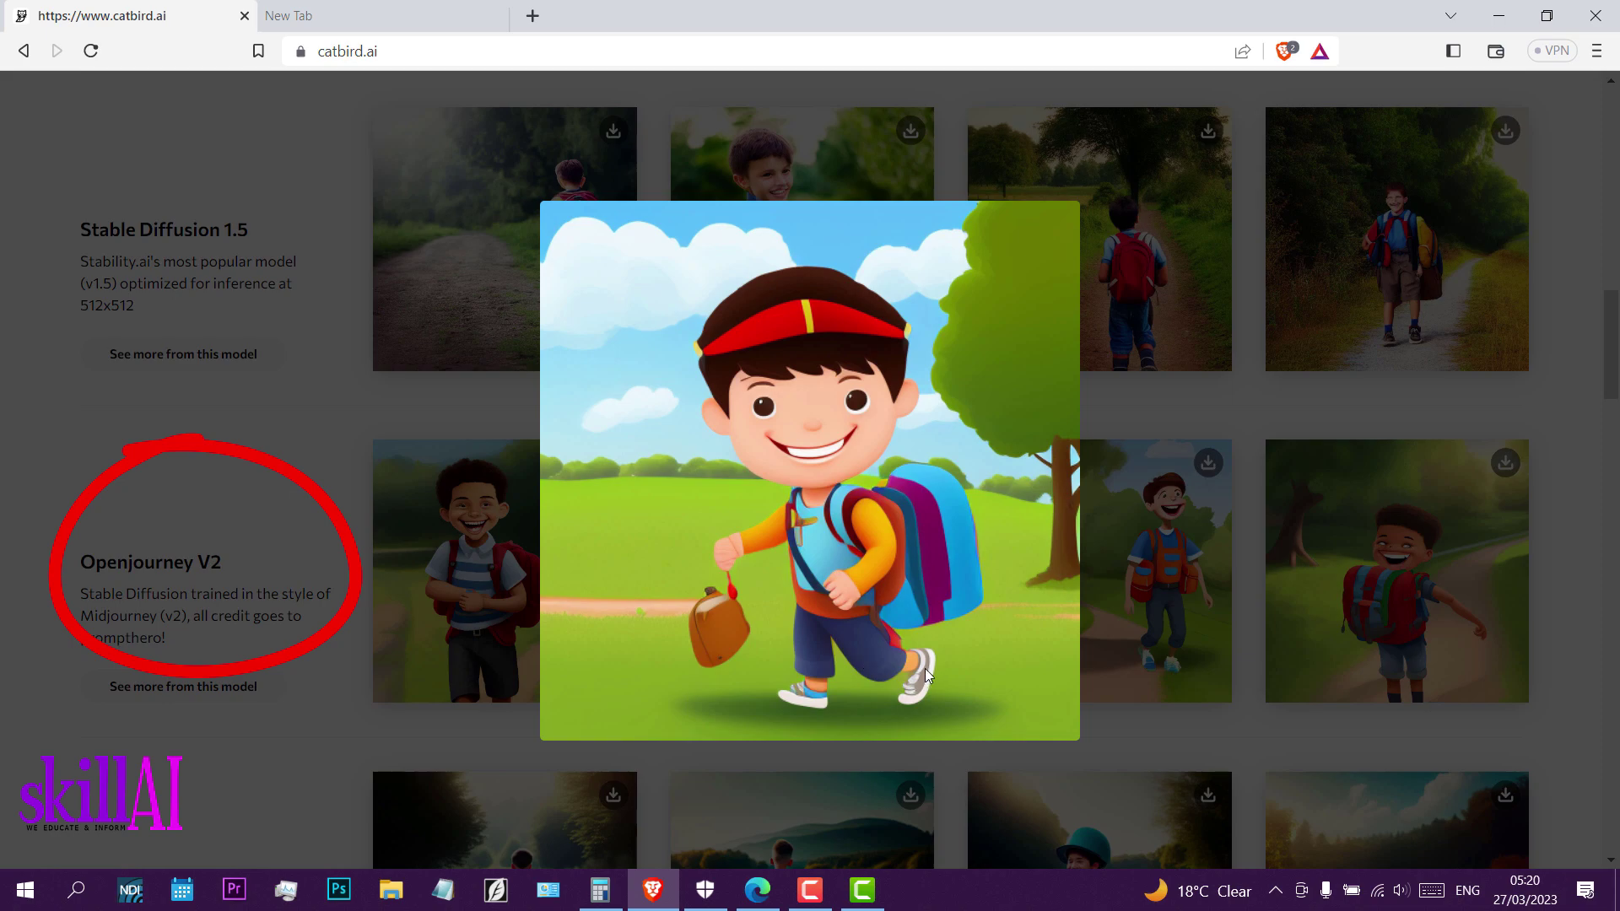
click(1209, 662)
scroll(964, 586, down, 7)
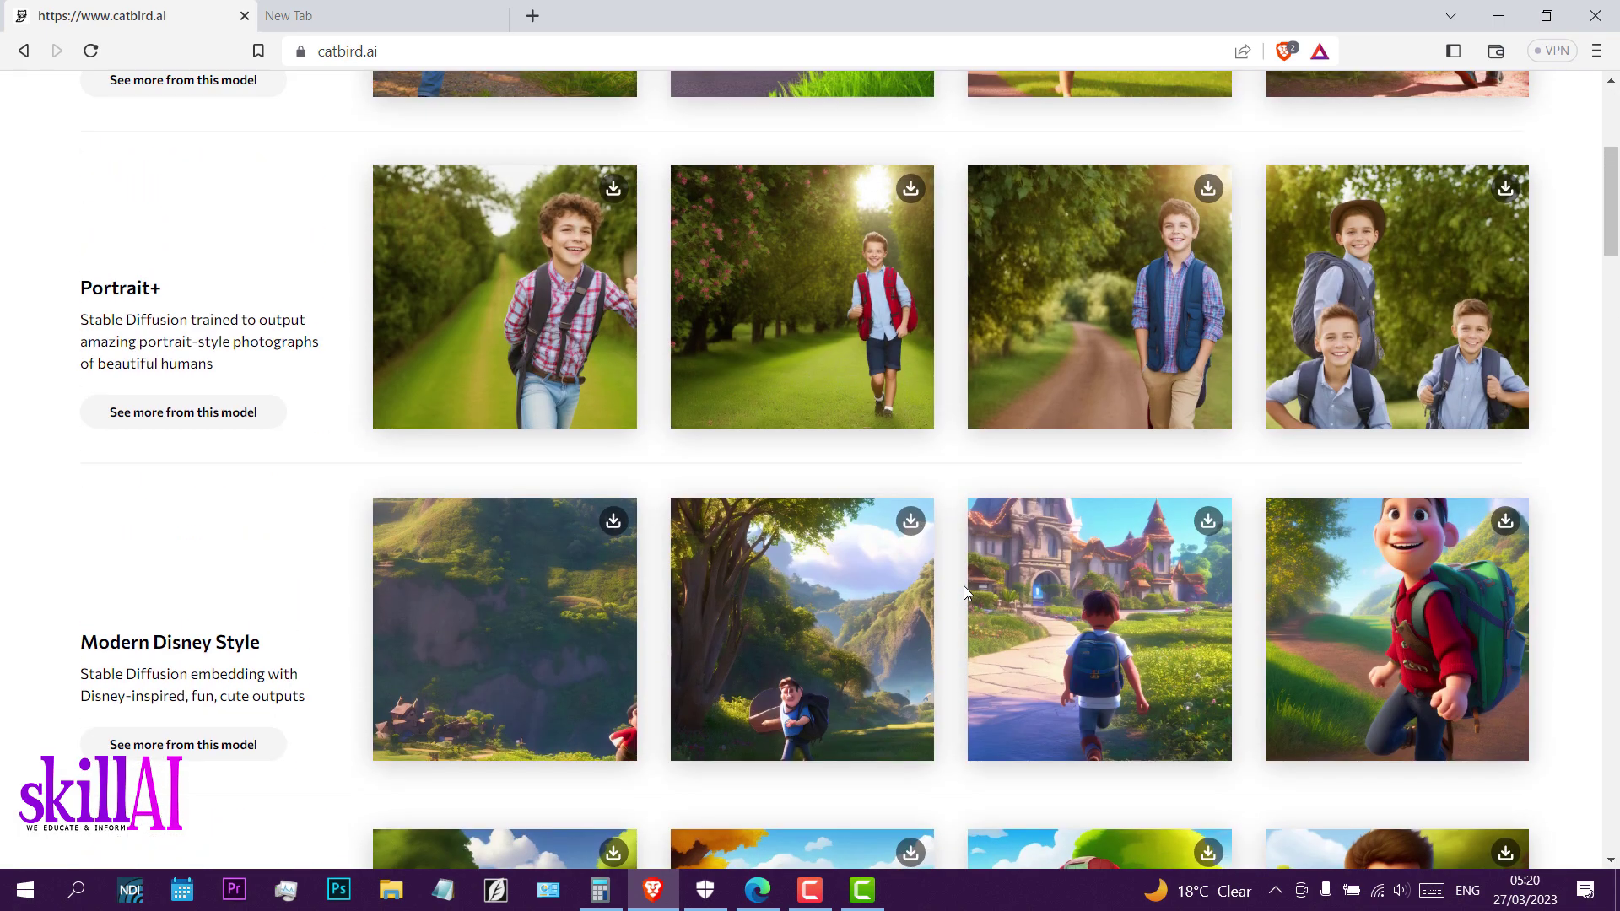
scroll(964, 586, up, 5)
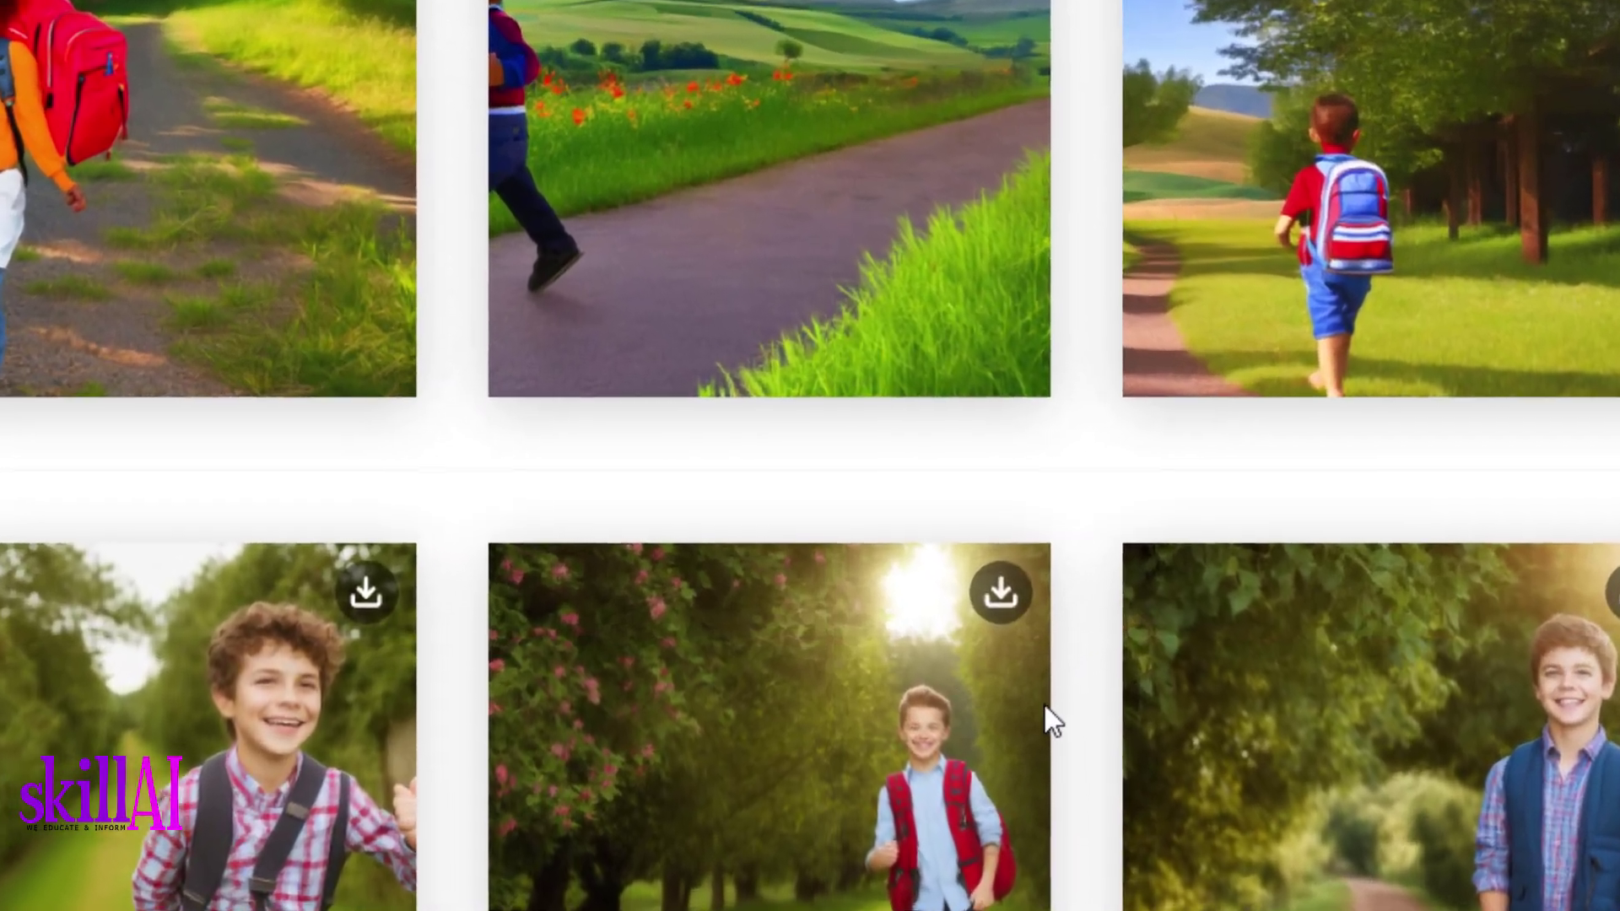
Download the second Portrait+ image of the boy with the red backpack and save it as image.png
scroll(913, 549, down, 5)
scroll(891, 363, up, 5)
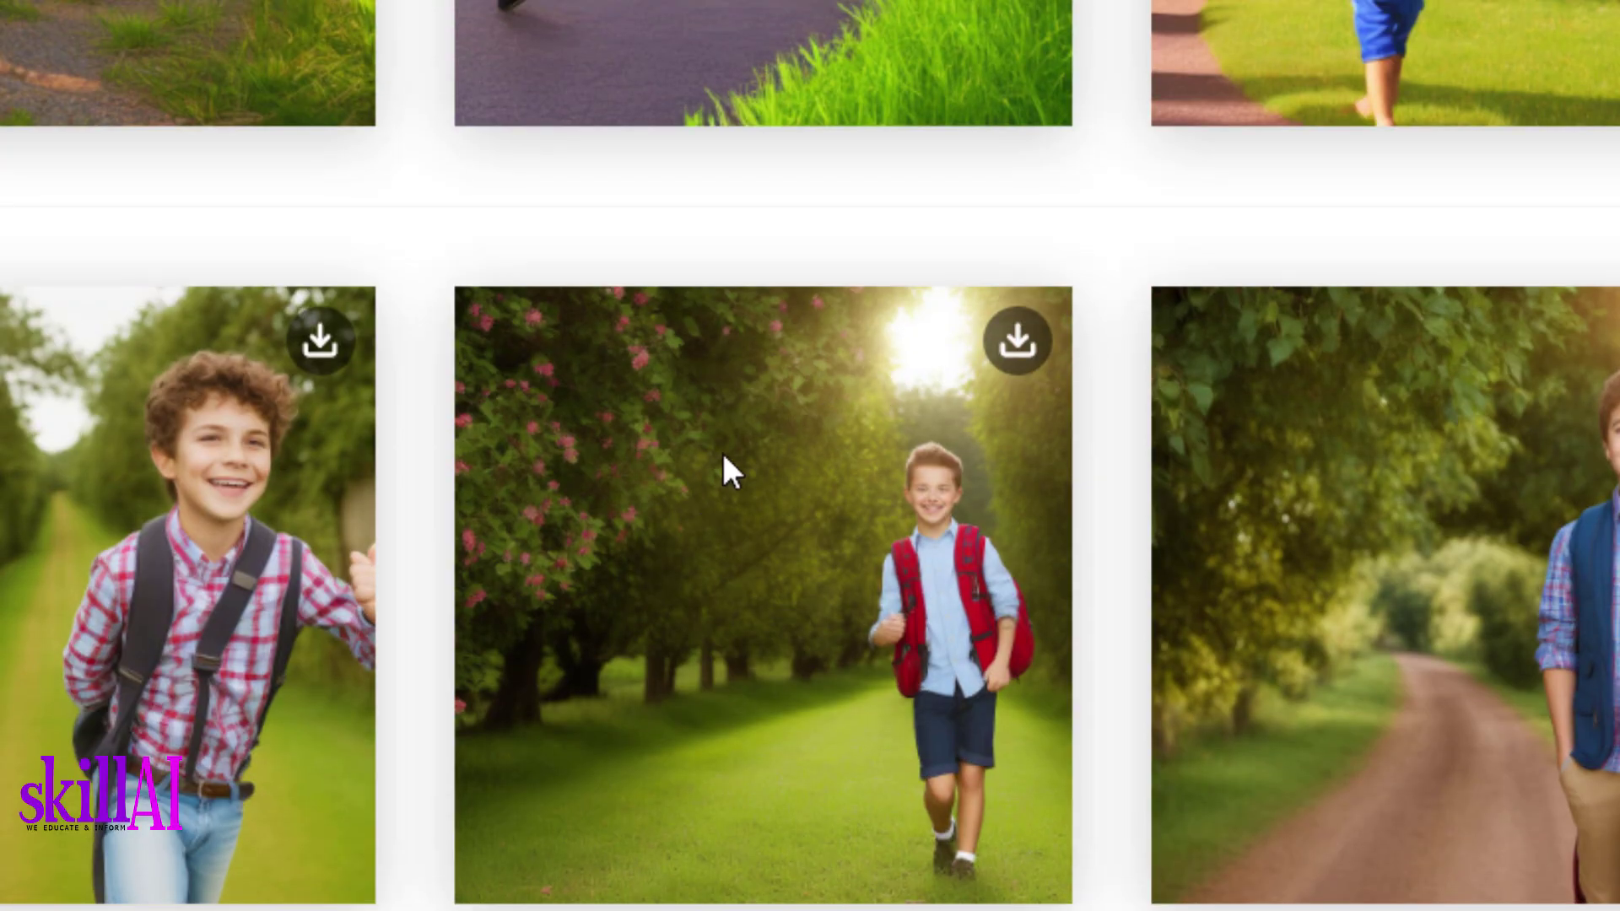
click(1021, 346)
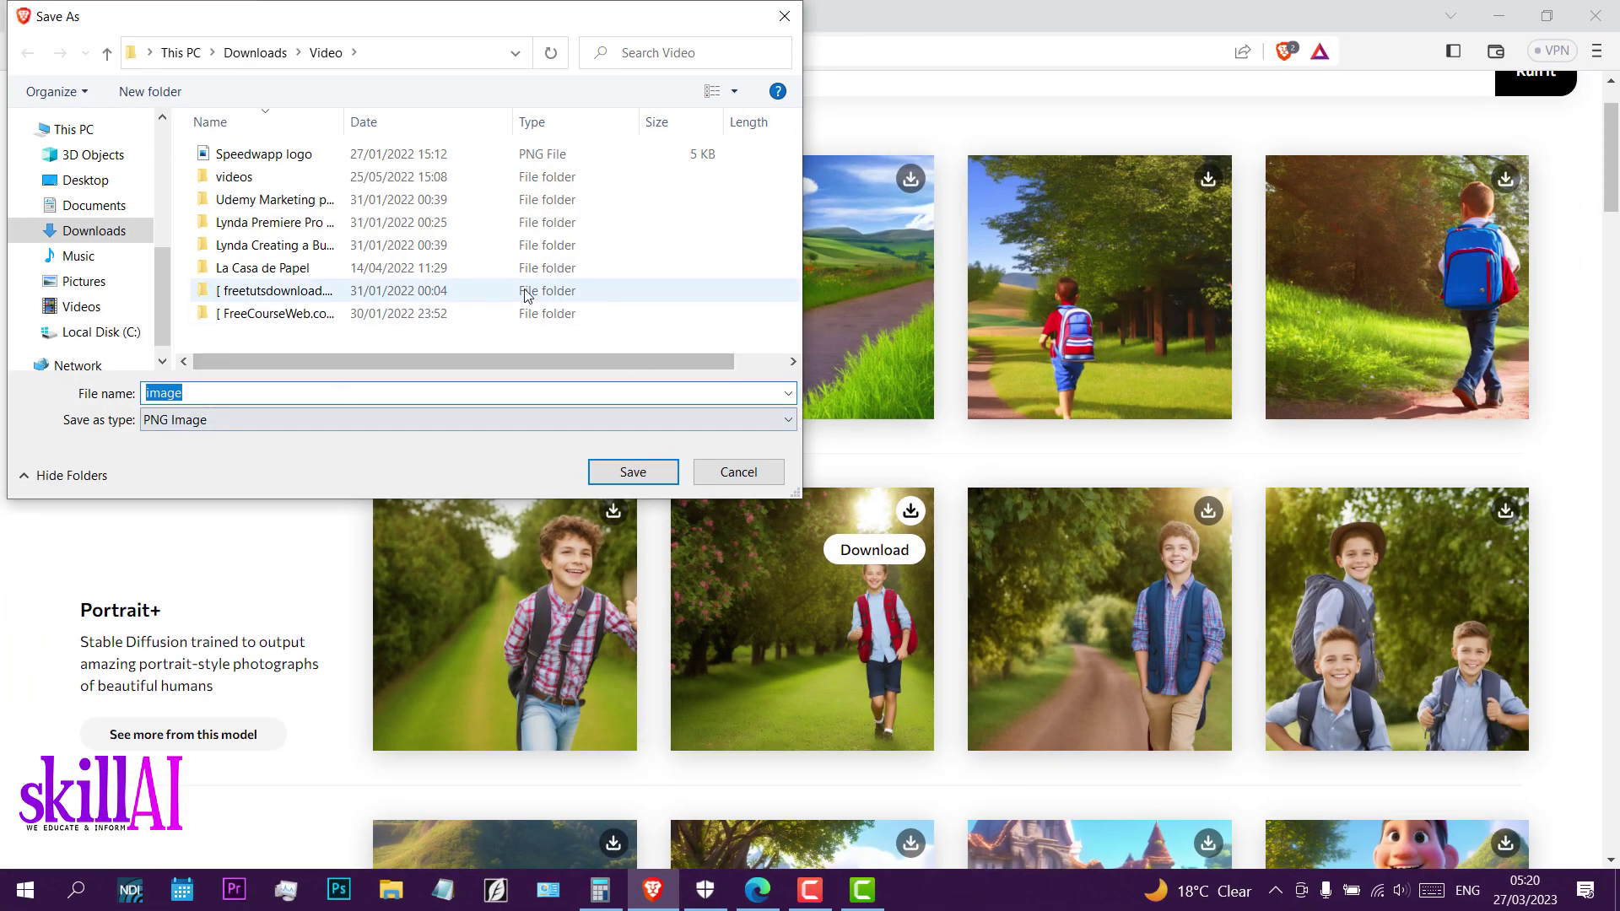
click(648, 470)
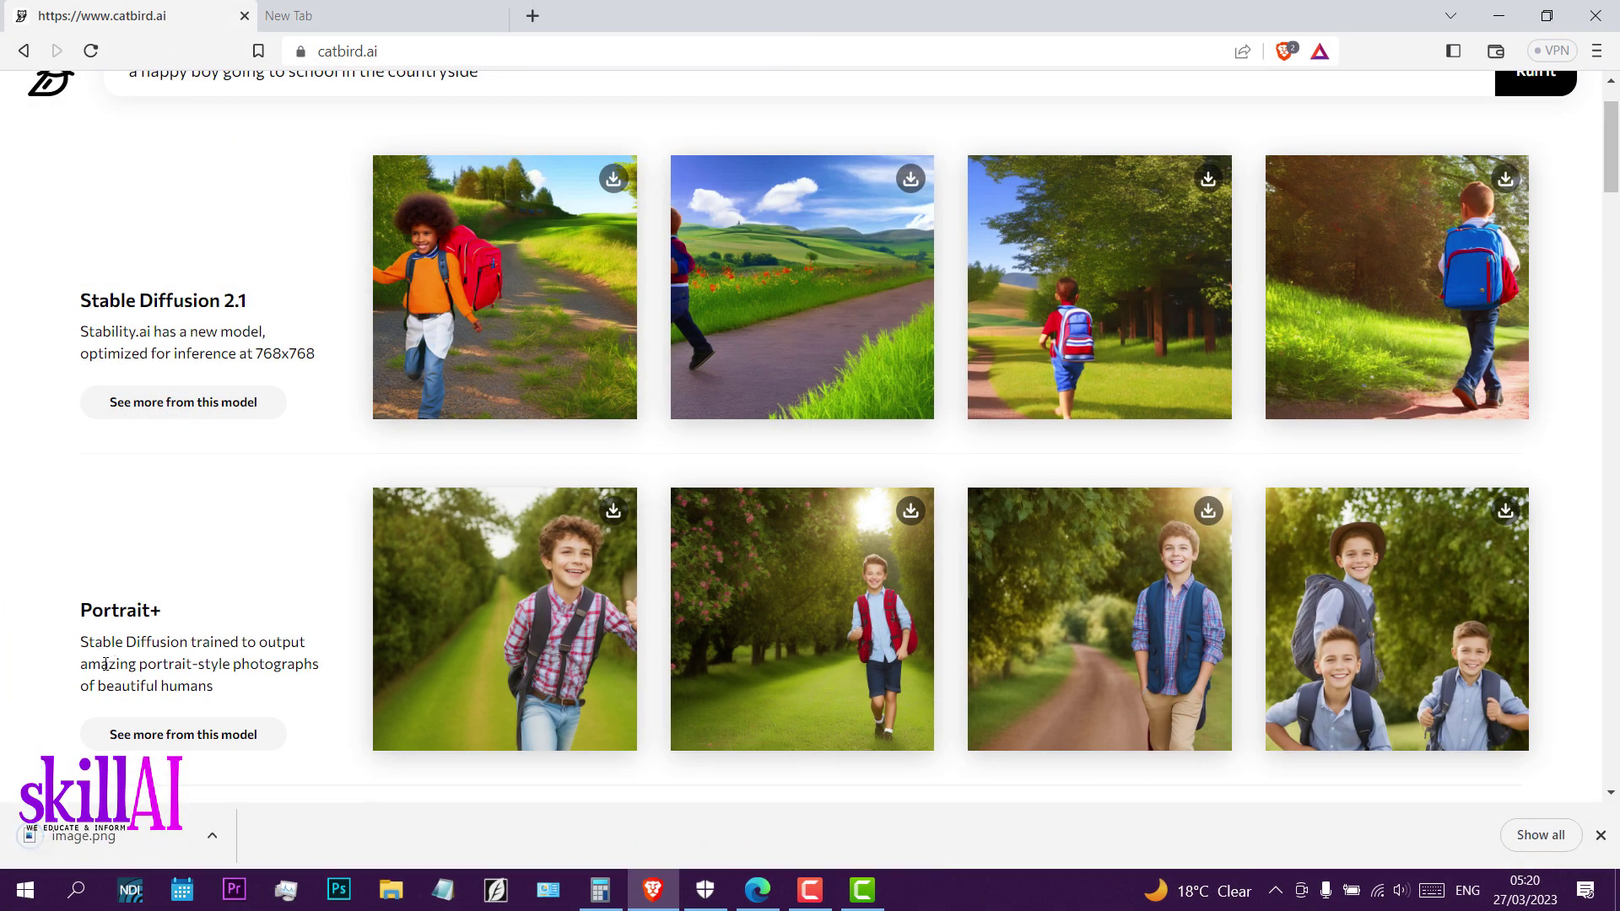
View the downloaded image.png in Windows Photos, then close the viewer
click(107, 843)
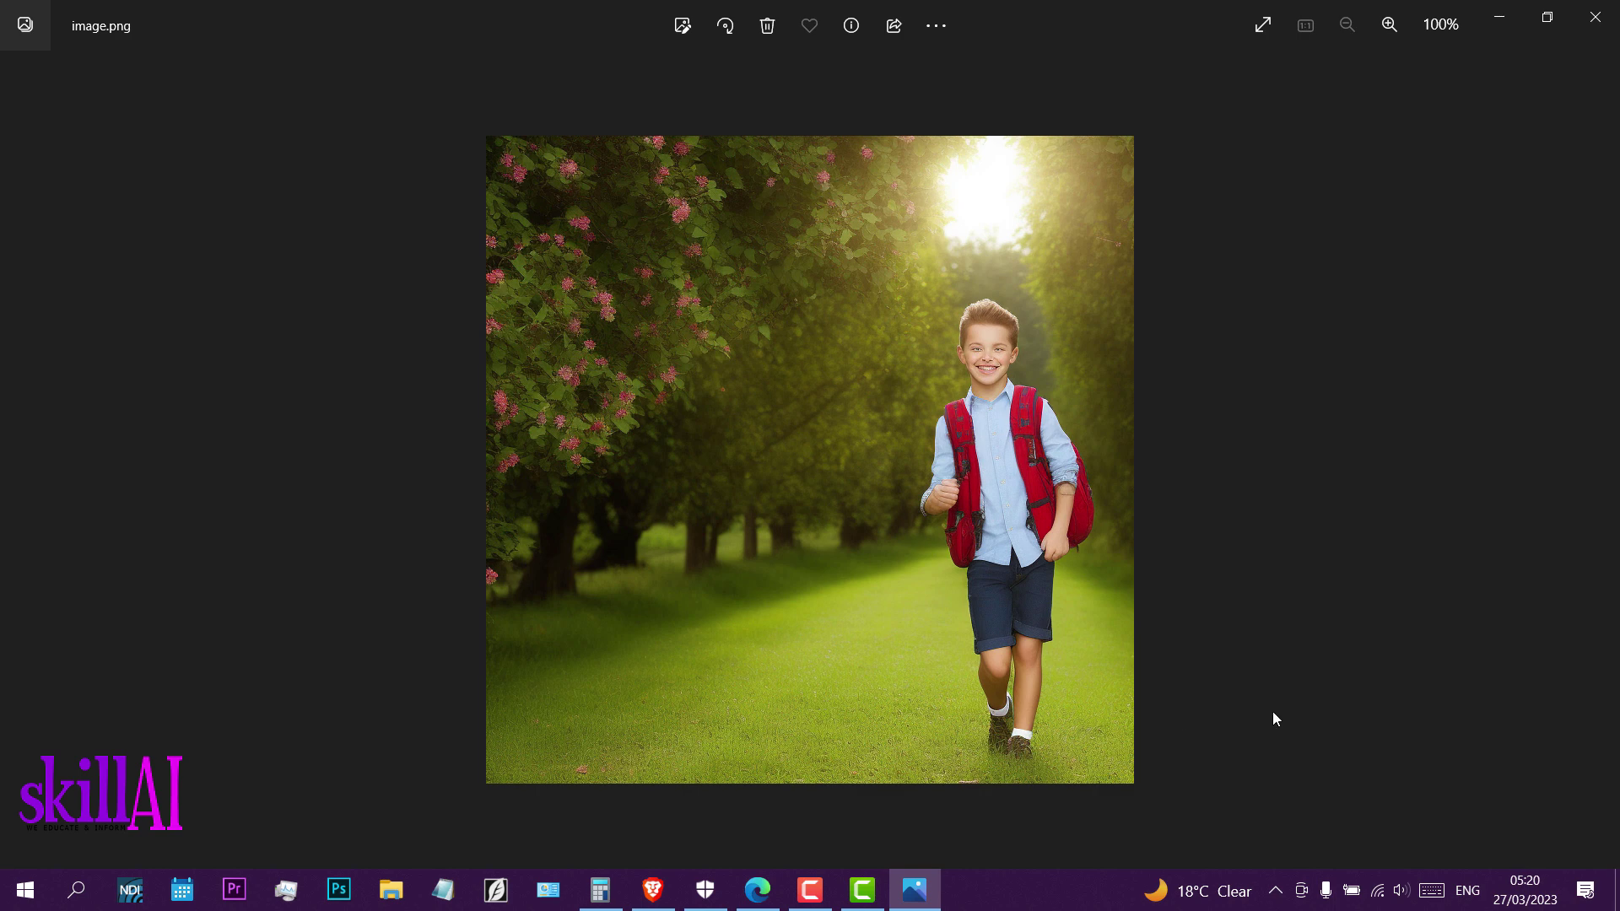
click(1595, 17)
scroll(869, 626, up, 2)
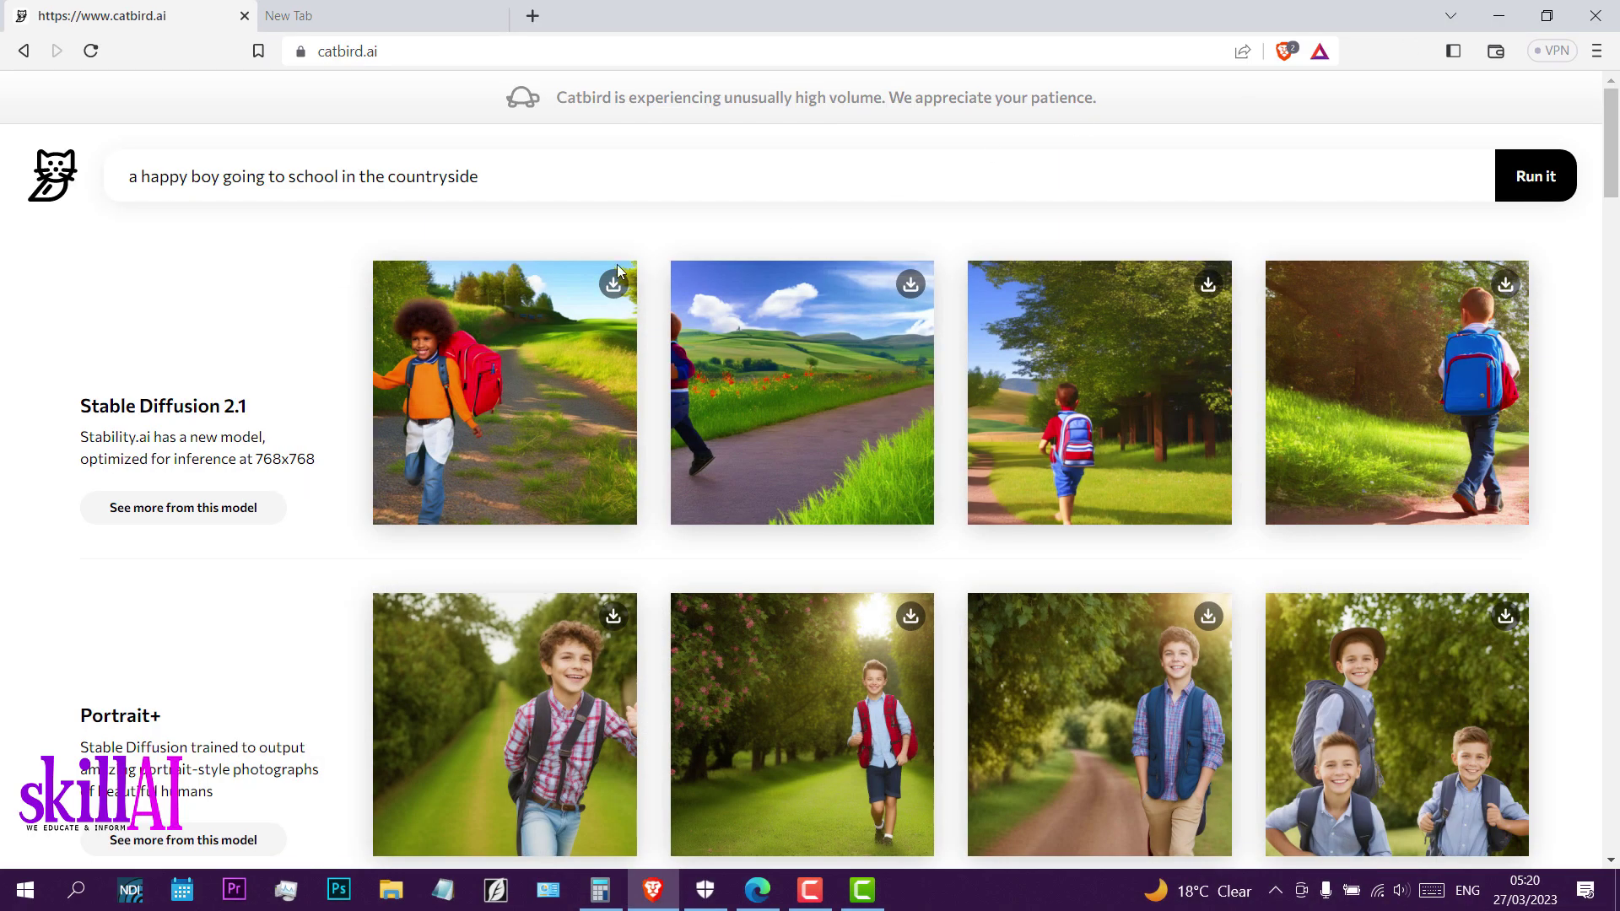
Replace the prompt with the pasted Spicy Burger description and run it
drag(474, 187, 85, 193)
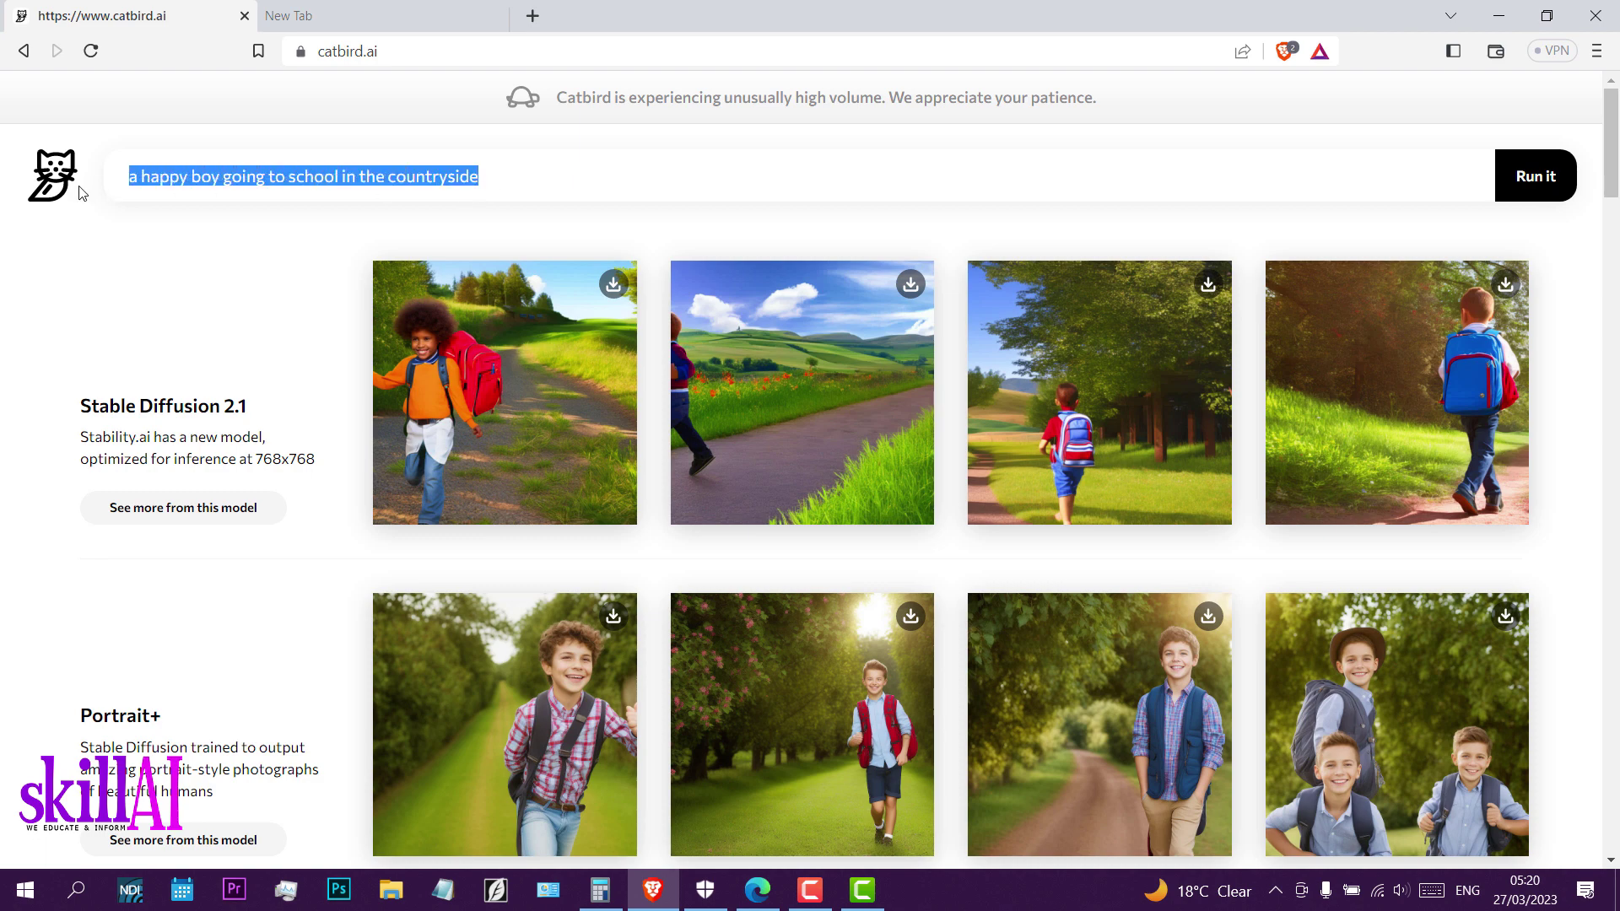
text(Spicy Burger: Generate an image of a burger with a spicy twist - for example, a beef patty with chipotle seasoning and pepper jack cheese, topped with jalapenos, spicy mayo, and crunchy onion strings.)
click(1554, 211)
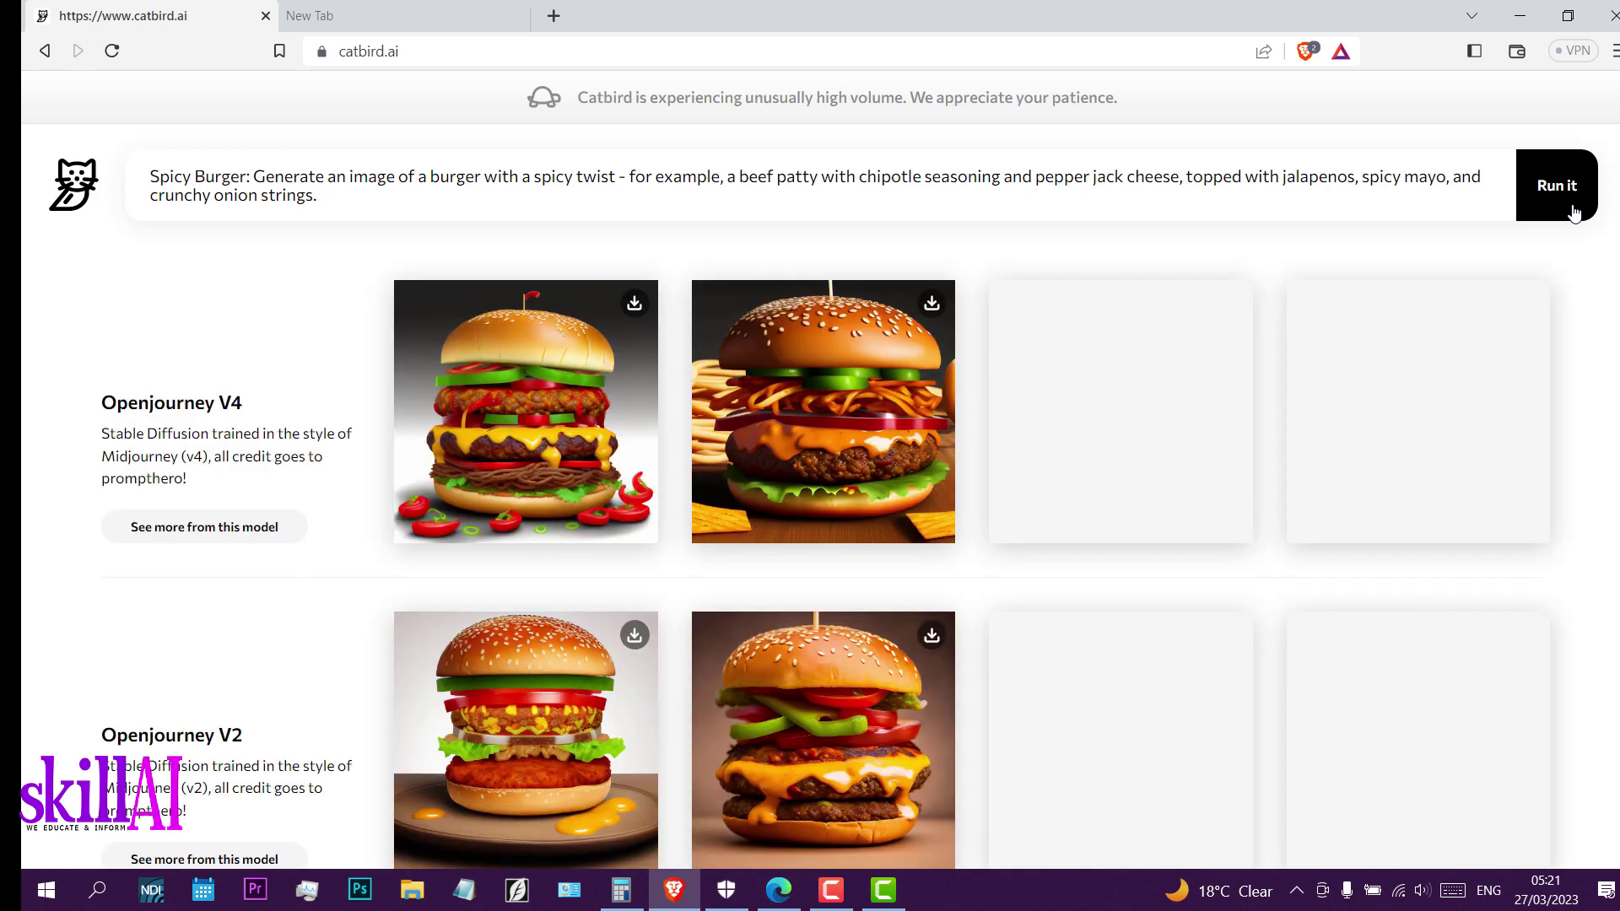
Look over the Spicy Burger results and open the full Openjourney V2 result set
scroll(1338, 270, down, 2)
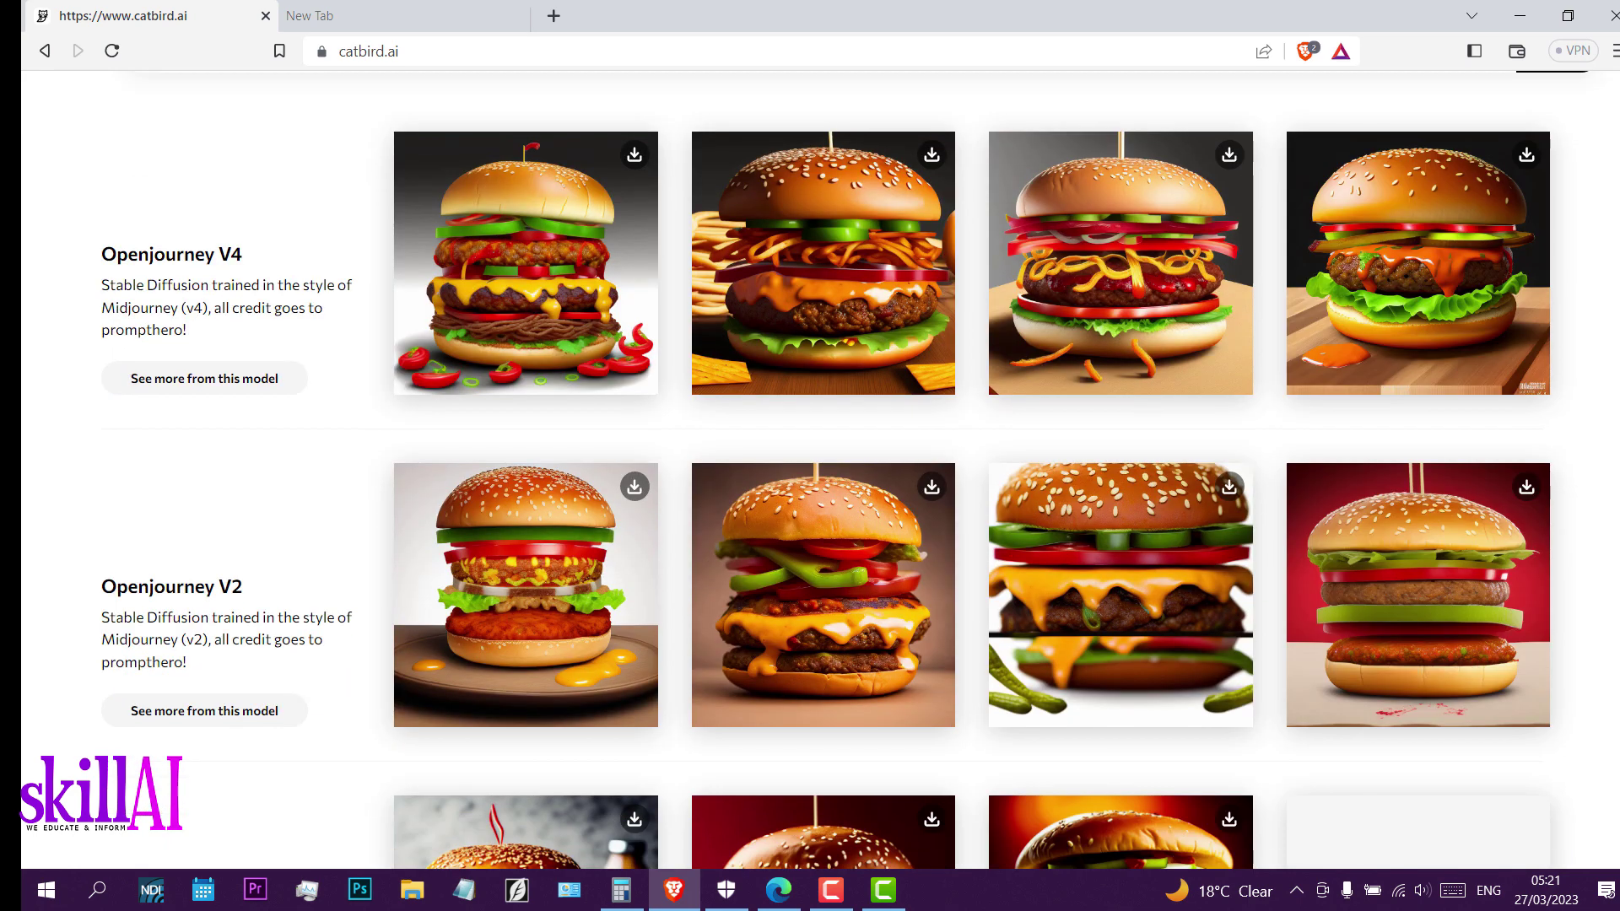
scroll(898, 310, down, 8)
scroll(899, 310, up, 6)
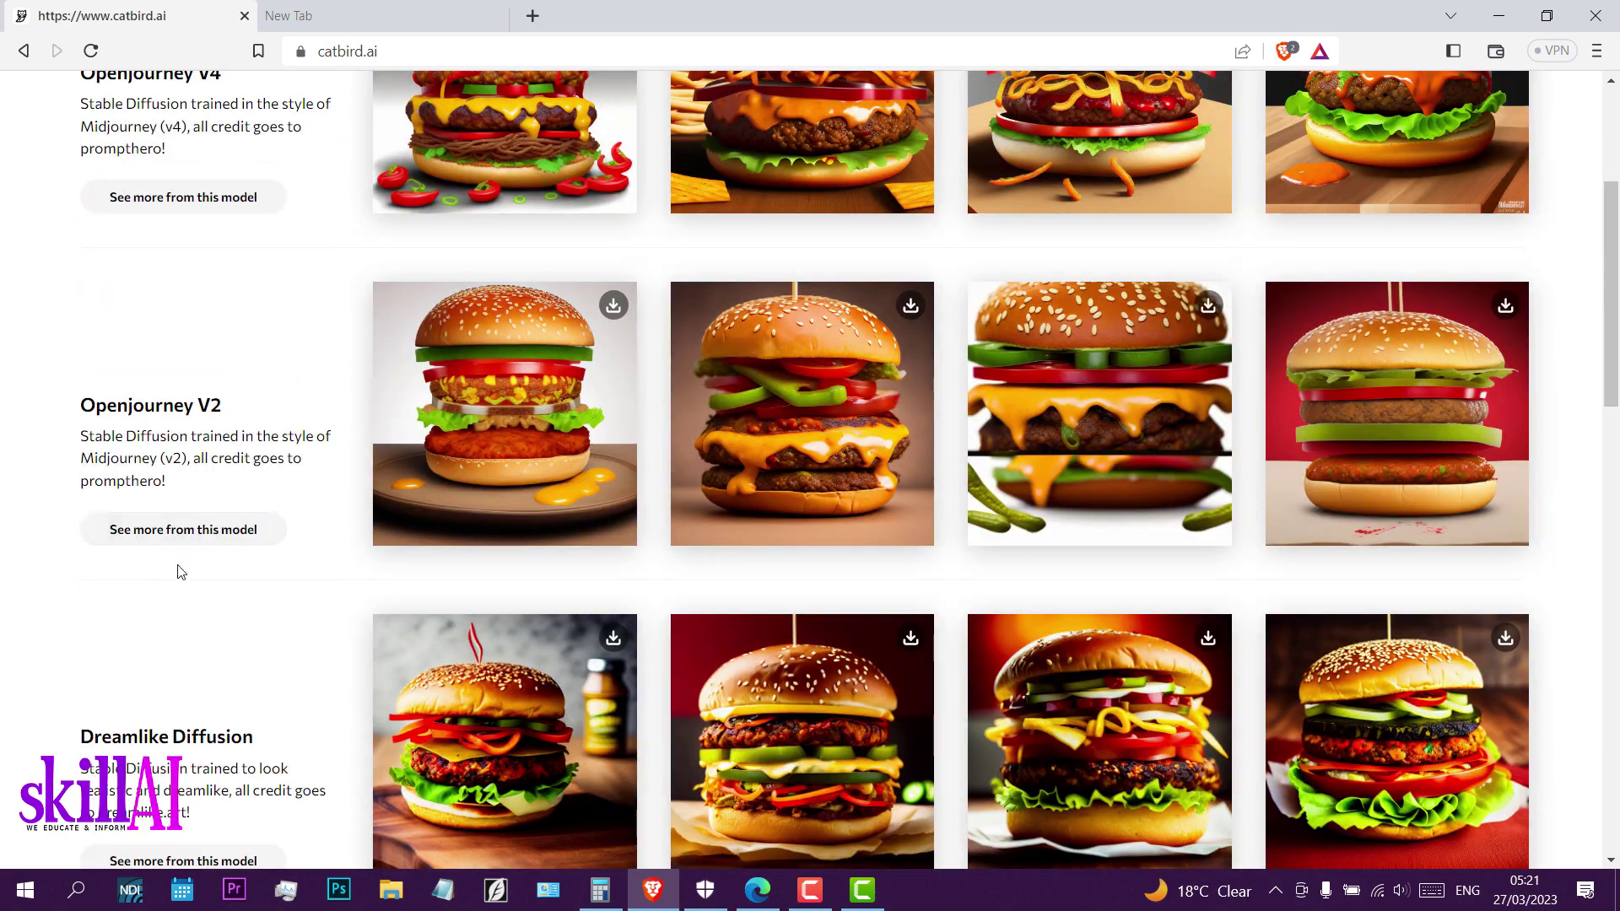
click(184, 539)
Browse all Openjourney V2 burger images, return to the model list, and select the prompt text
scroll(1617, 527, down, 4)
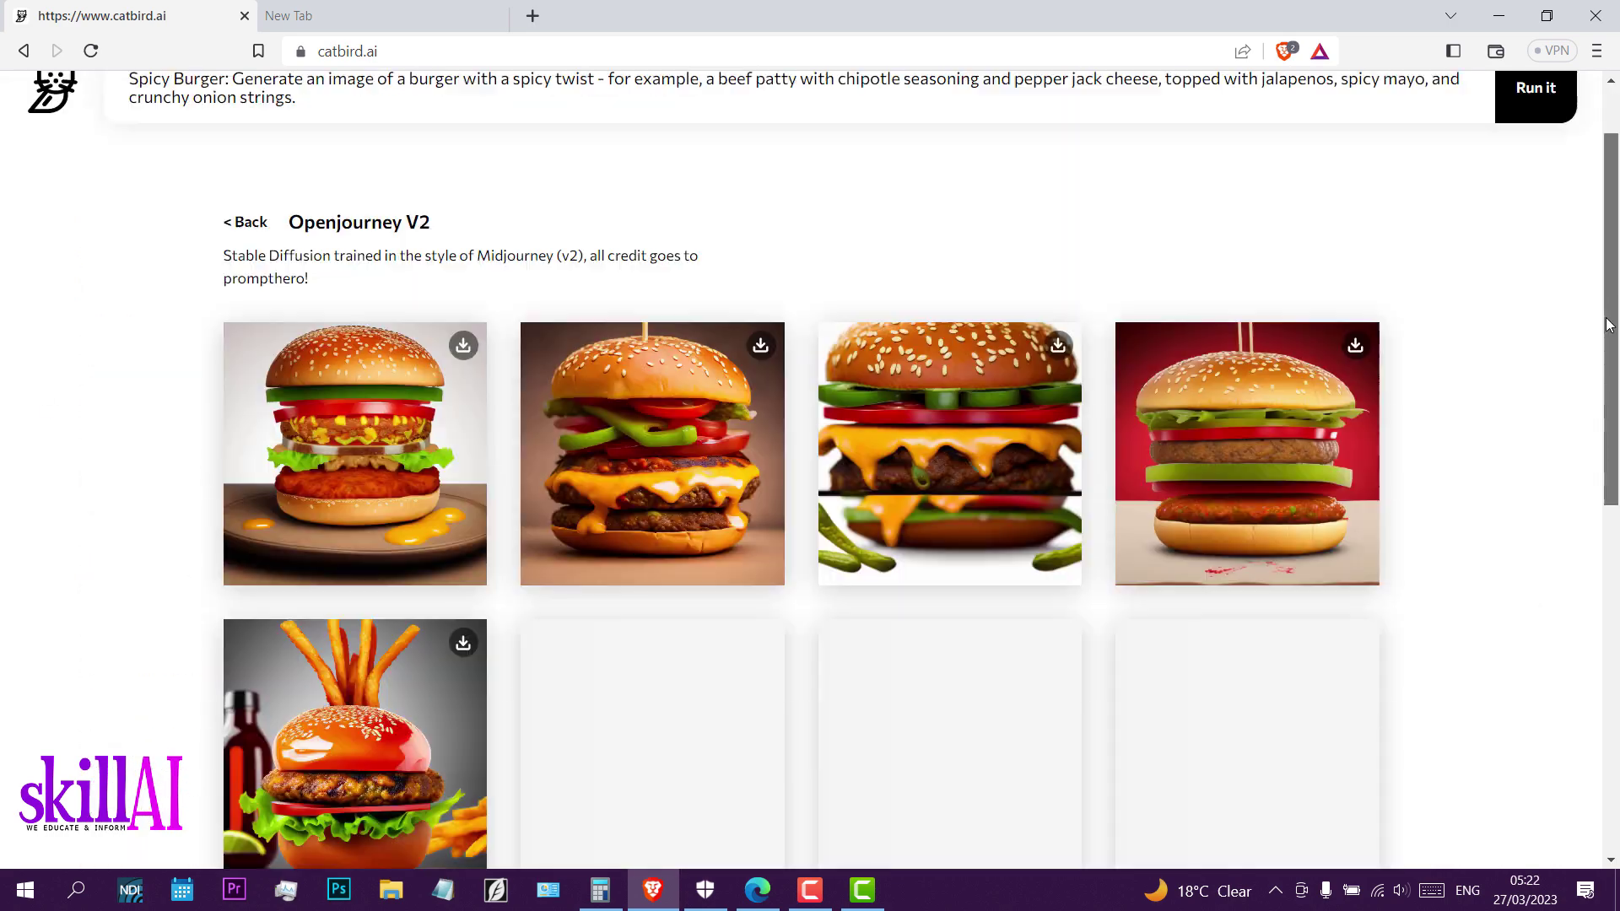
scroll(1617, 527, down, 7)
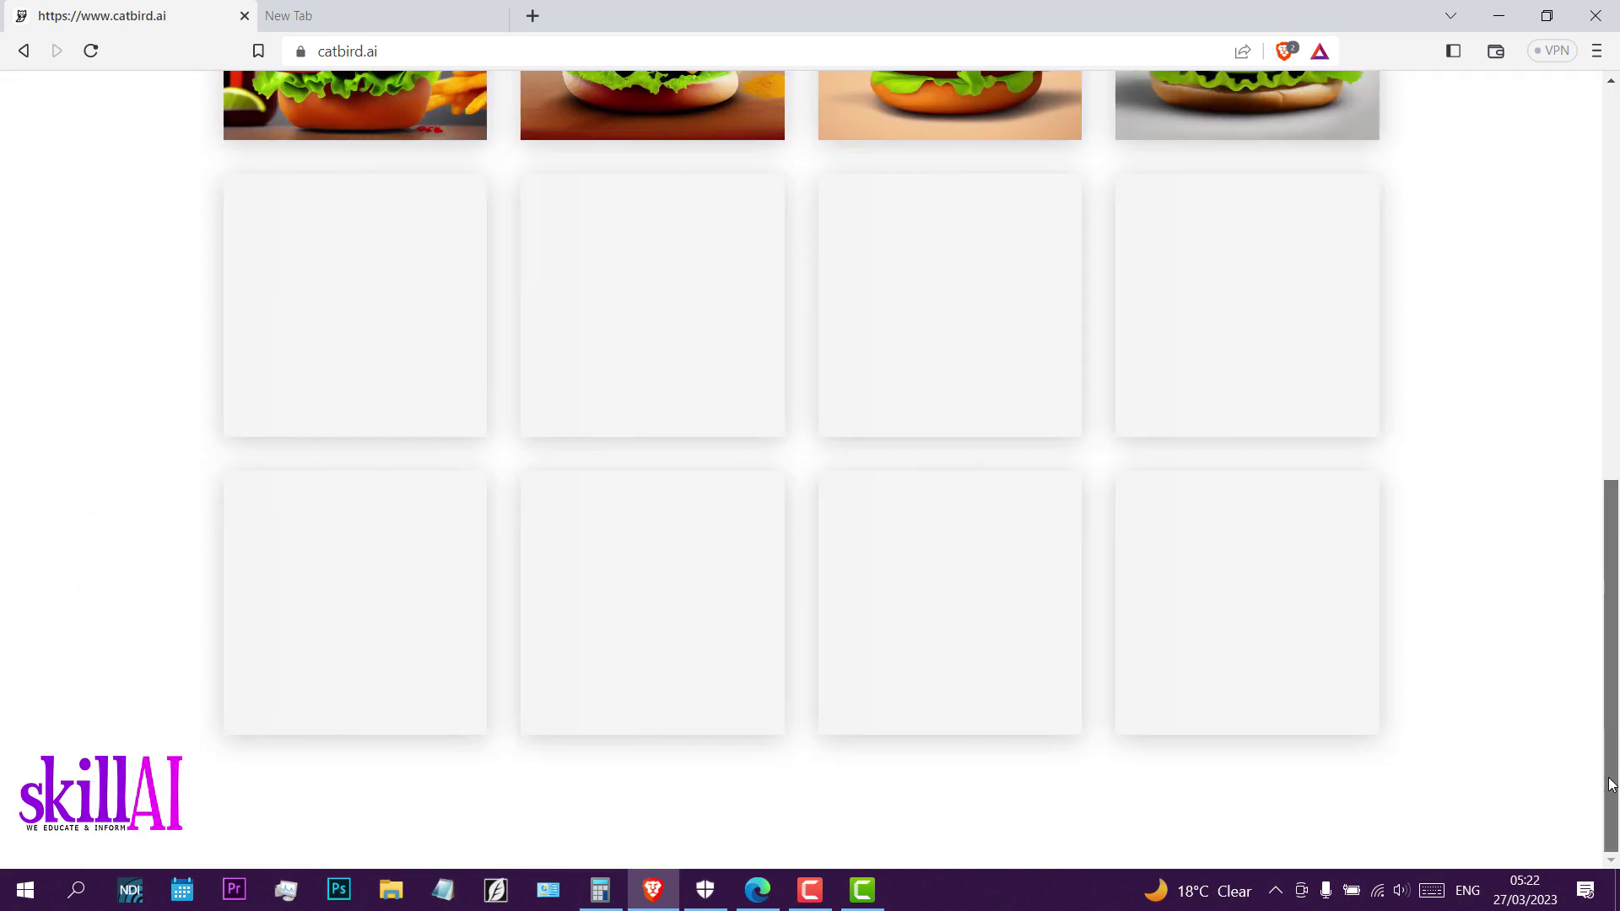
scroll(1500, 479, up, 11)
click(244, 319)
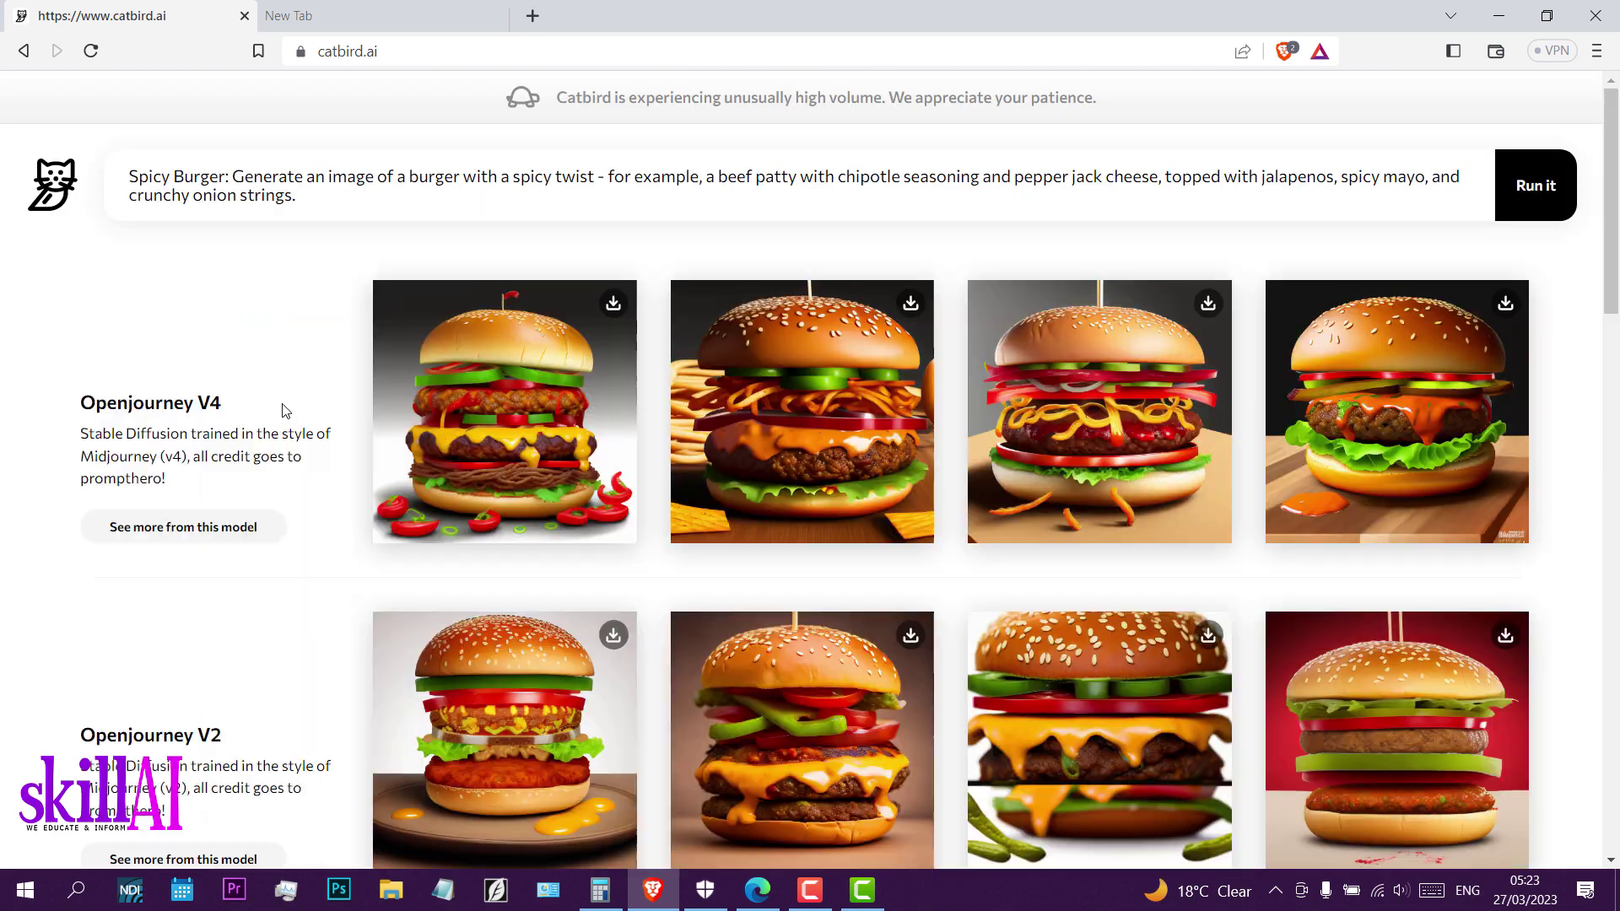
scroll(228, 579, down, 15)
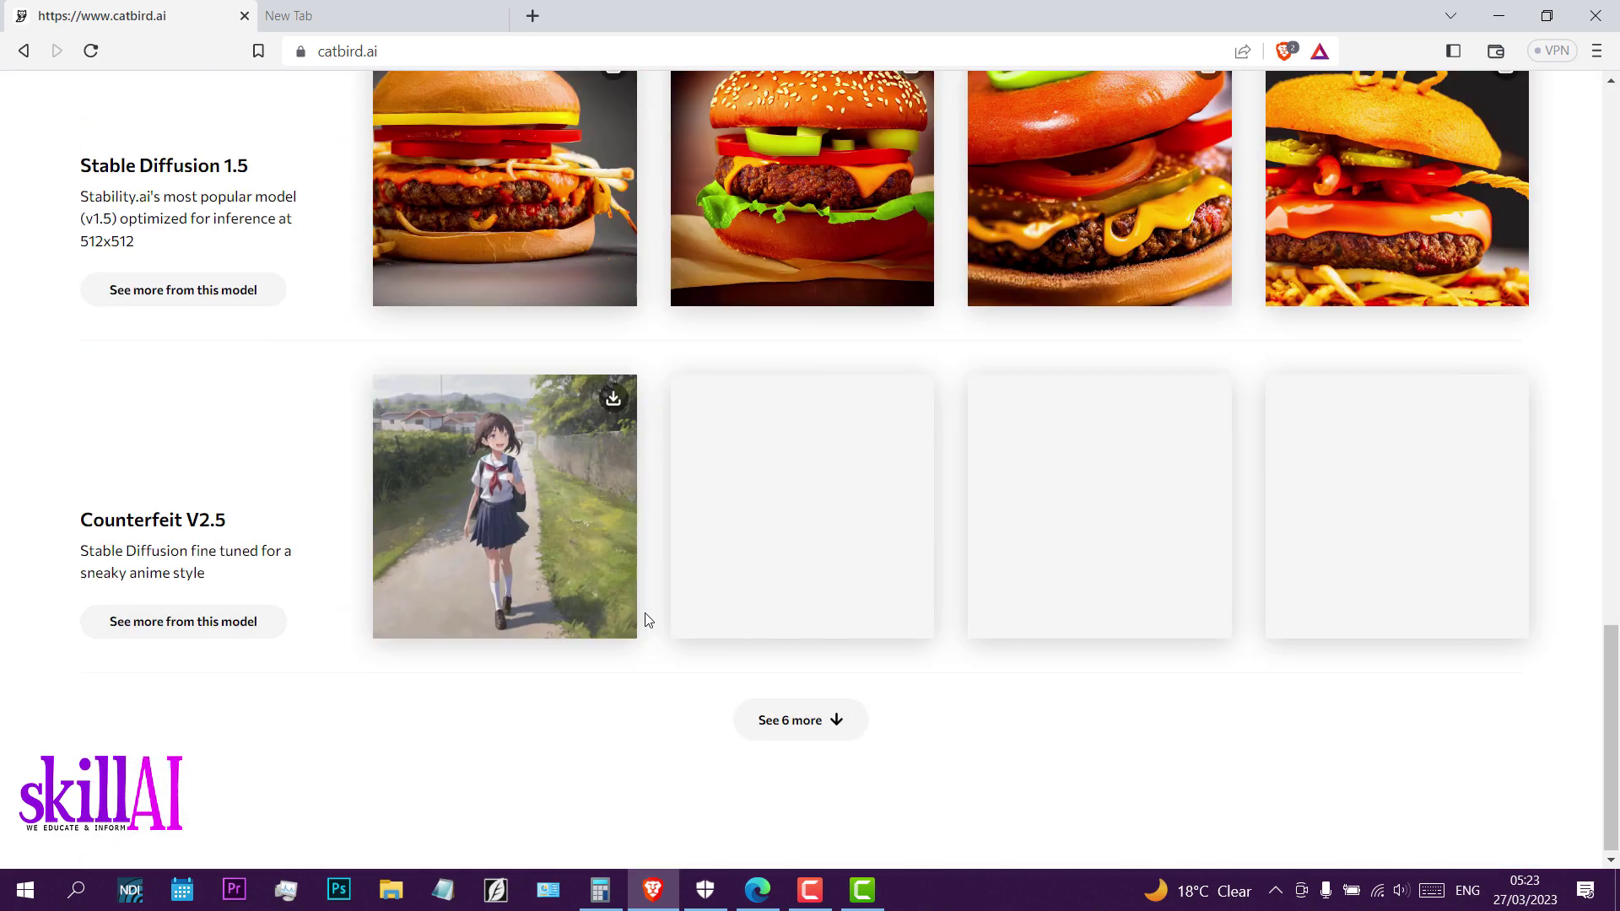
scroll(644, 615, down, 5)
scroll(810, 579, up, 20)
drag(460, 200, 23, 155)
Enter the prompt 'a smiling girl sitting as she holds' and scroll through its results
text(a smiling girl sitting as she holds)
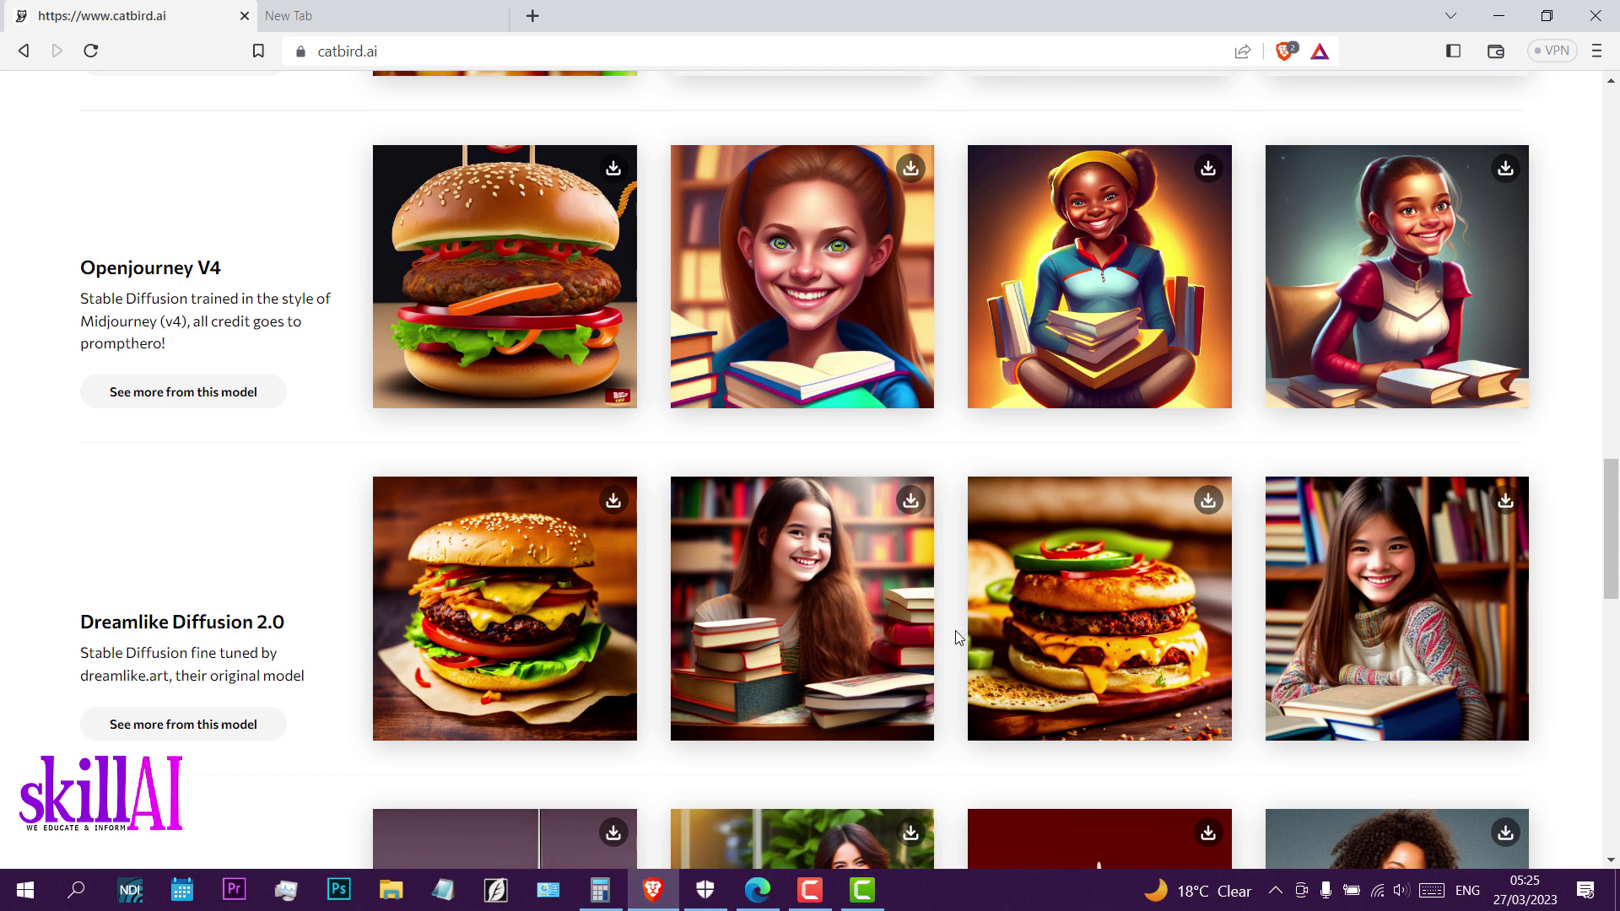
scroll(947, 666, down, 5)
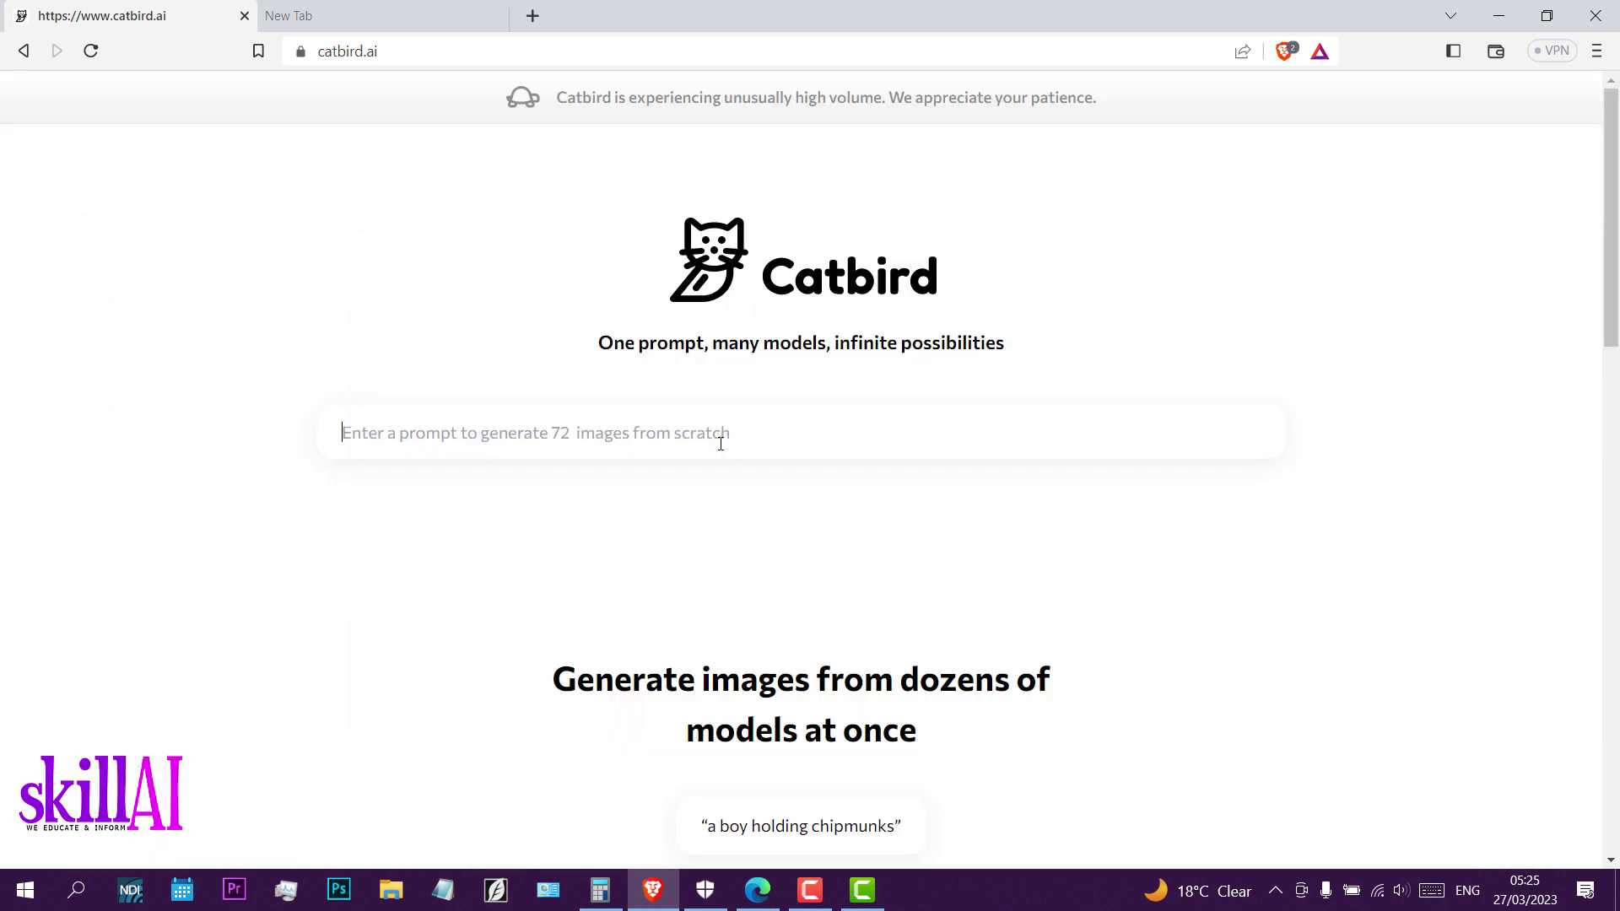
Type 'a young queen' into the empty prompt box and generate images from every model
click(721, 444)
text(a u)
key(BackSpace)
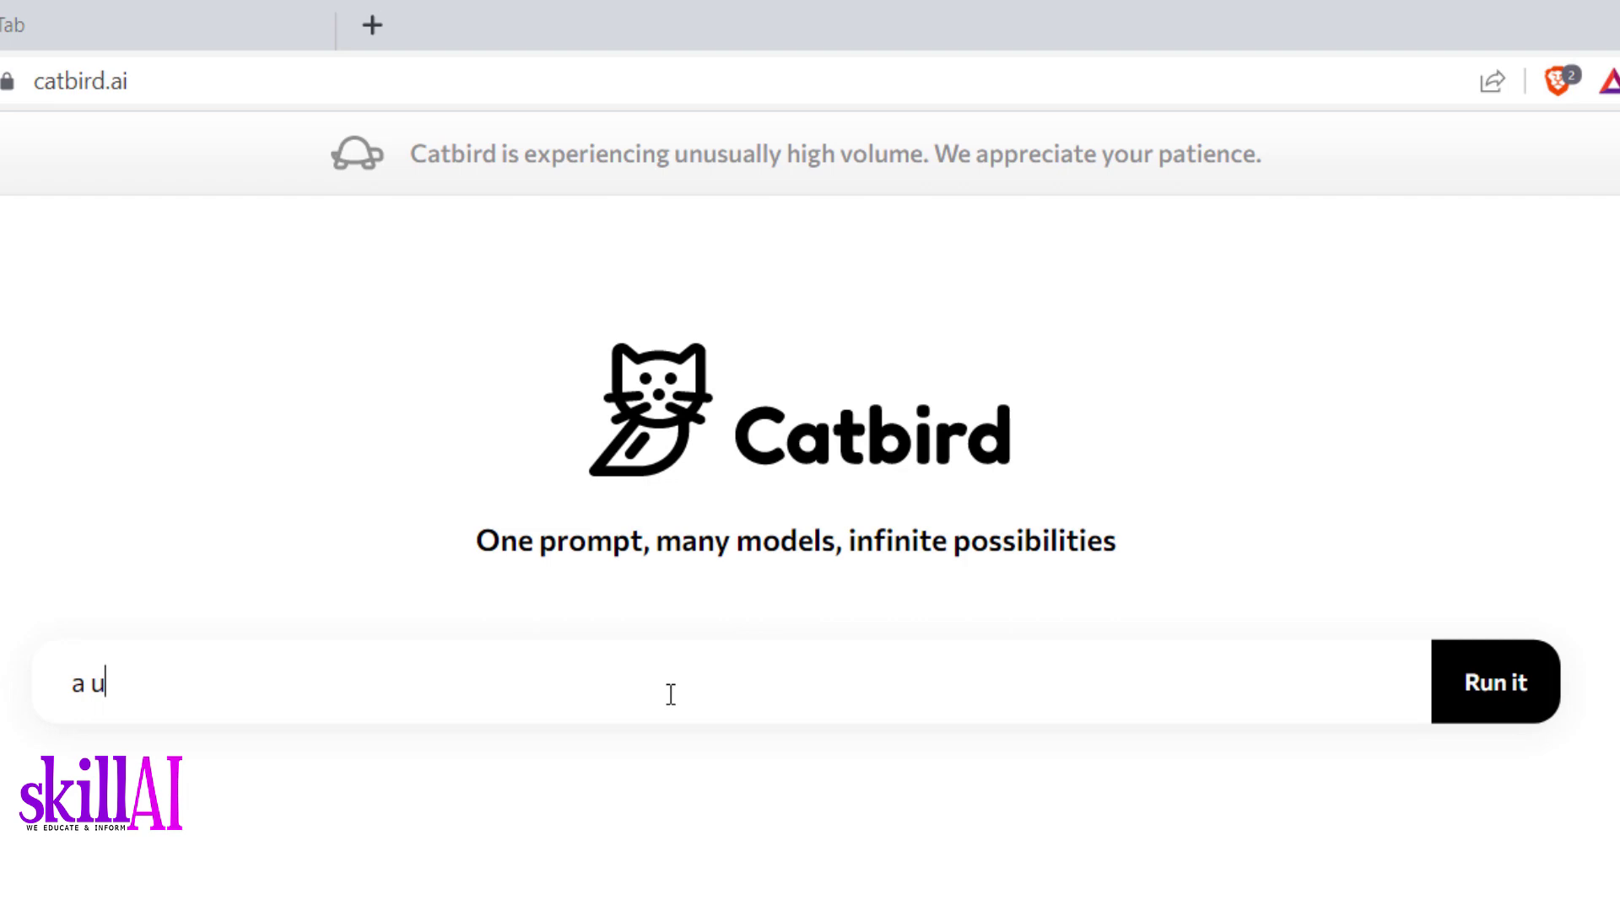
text(yun)
key(BackSpace)
key(BackSpace)
text(y)
key(BackSpace)
text(oung queen)
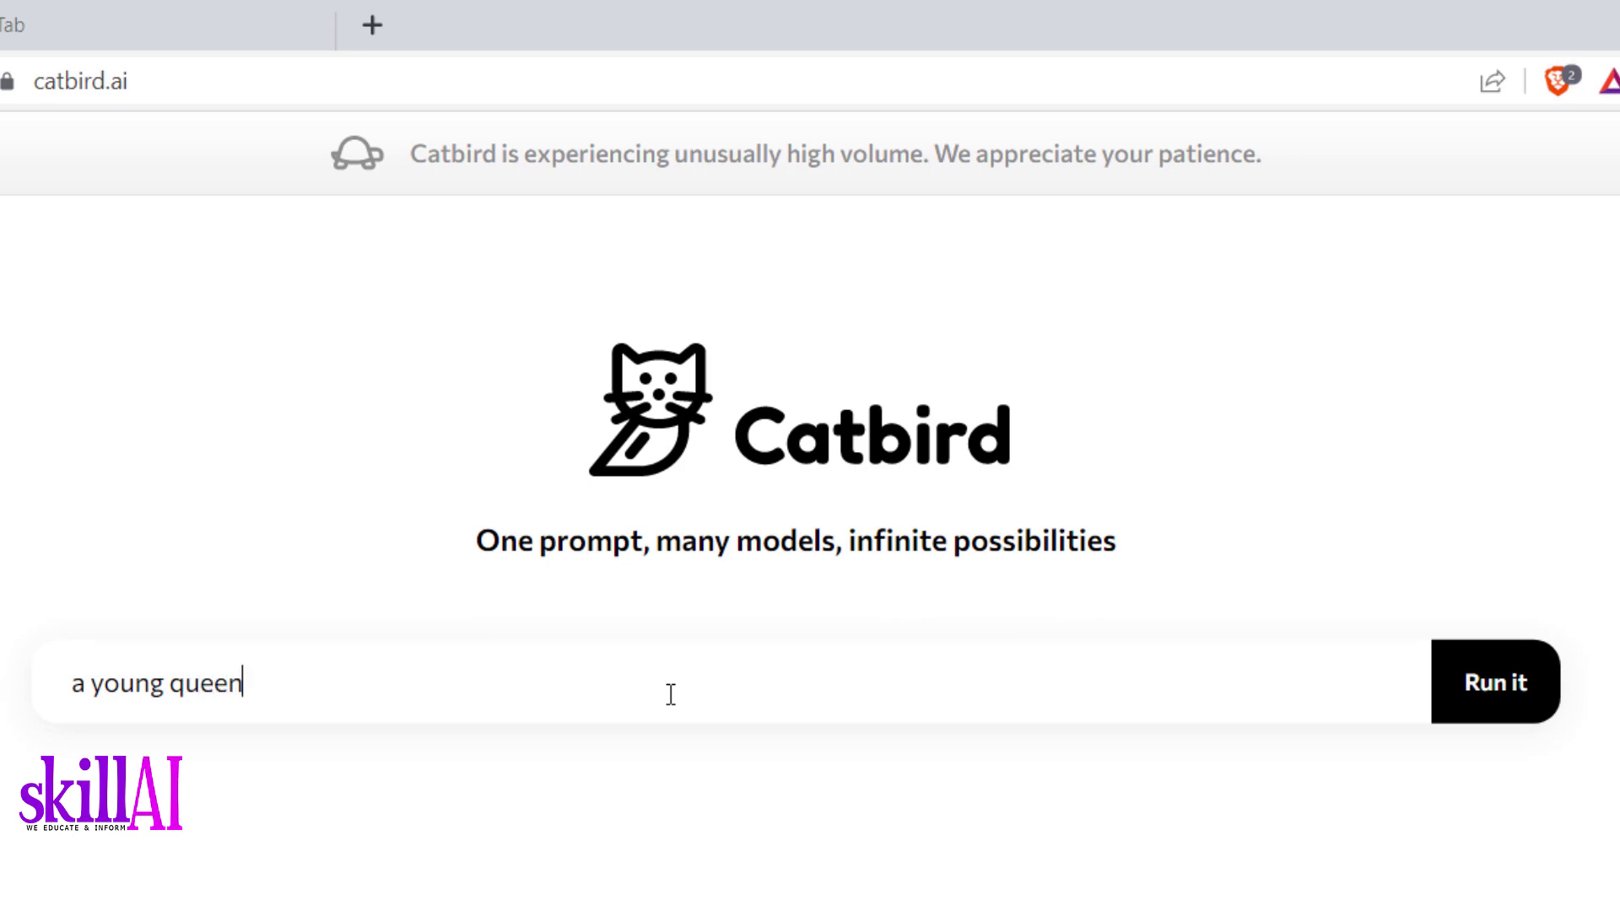
click(1499, 693)
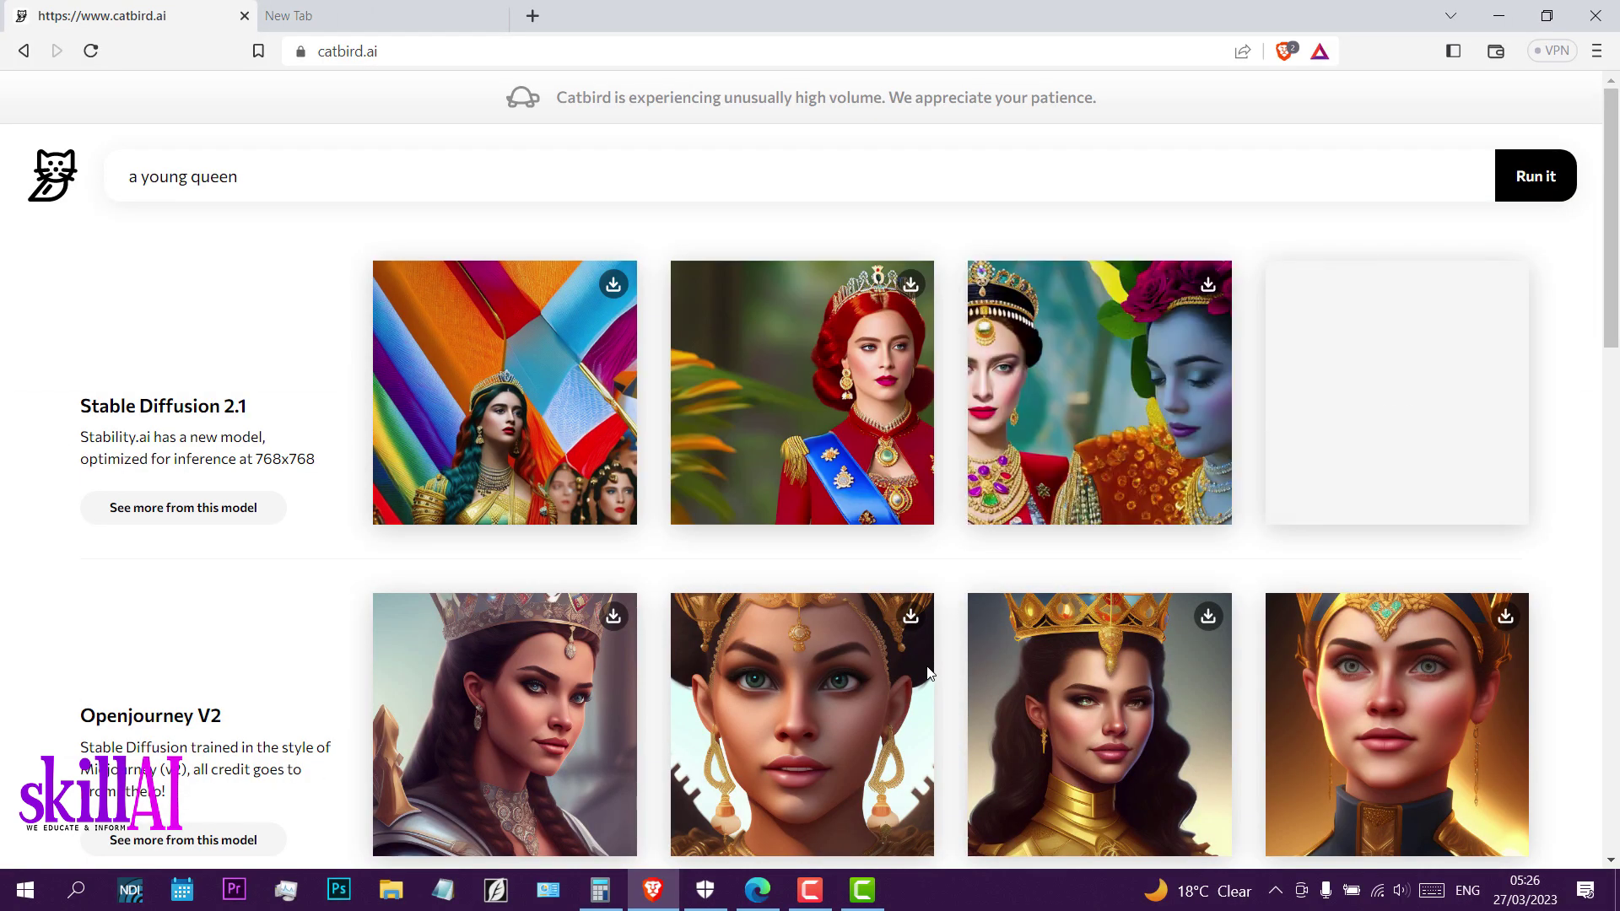
Enlarge and inspect a queen image and the first two Portrait+ portraits
scroll(785, 710, down, 20)
click(438, 352)
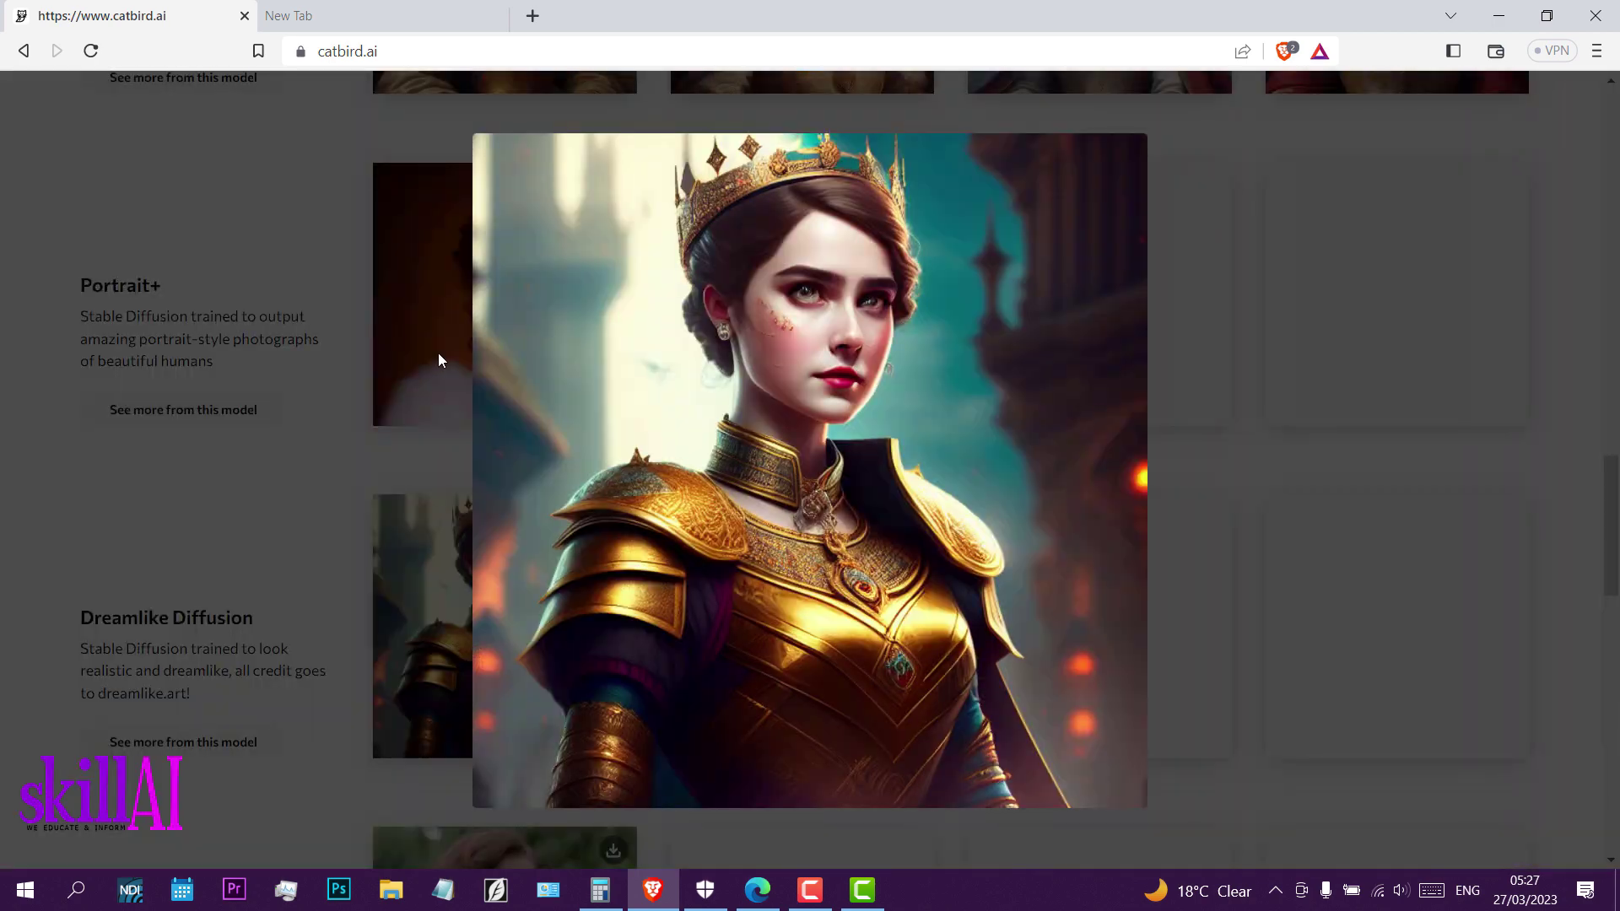
click(1190, 622)
scroll(881, 690, up, 3)
click(1106, 403)
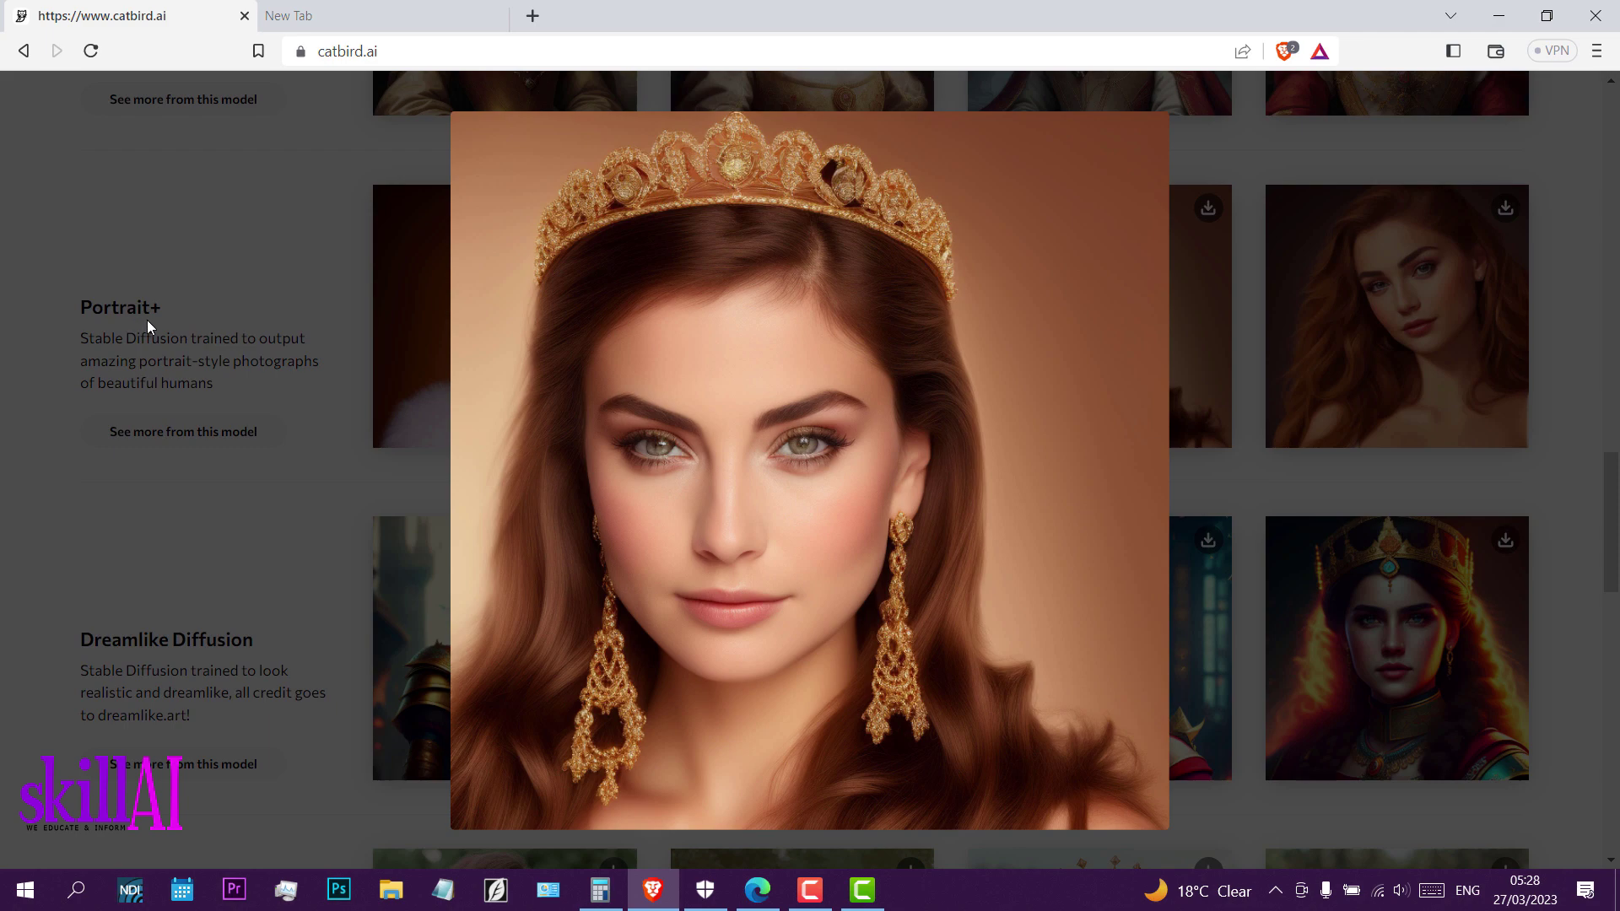
click(399, 386)
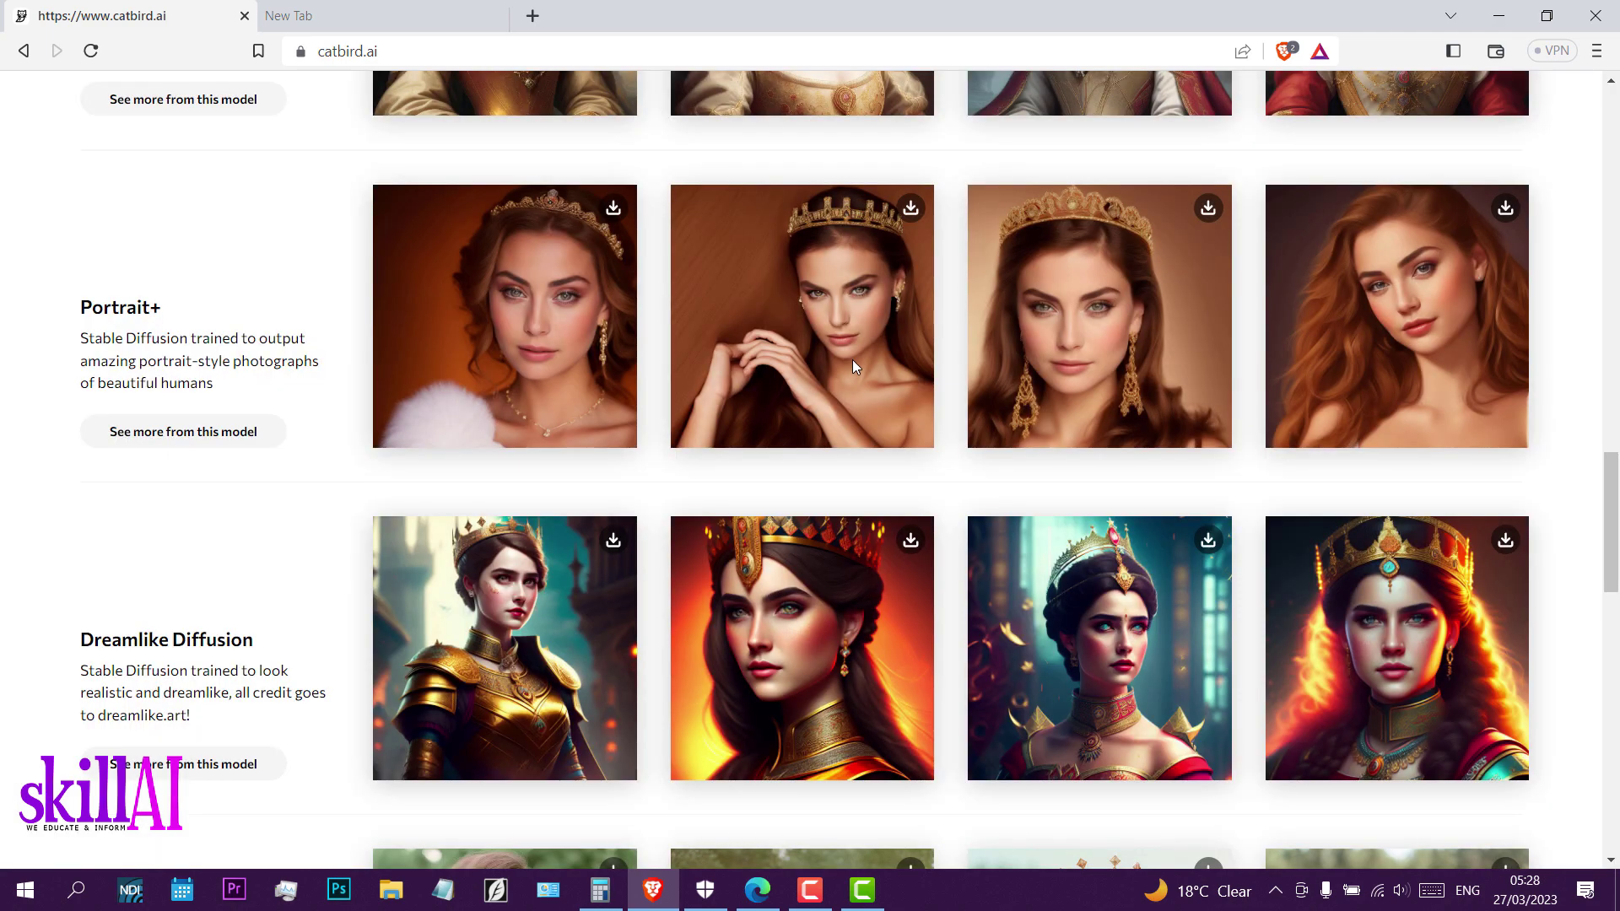
click(853, 365)
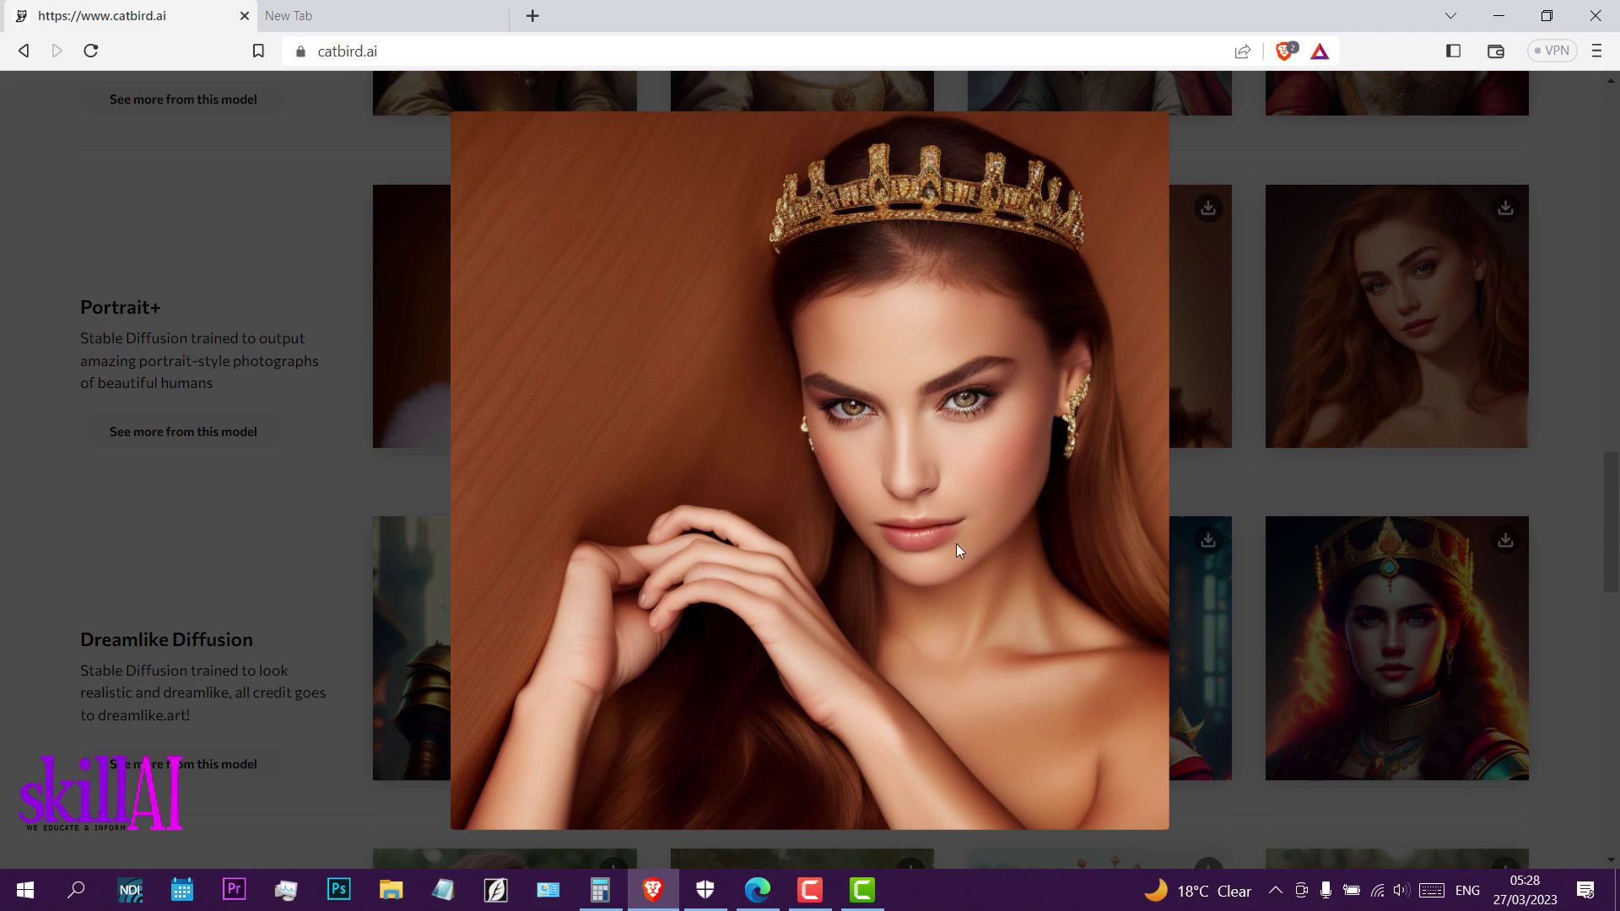
click(1326, 388)
Inspect the third Dreamlike Diffusion image and two Analog queen portraits, then browse the remaining rows
scroll(1126, 675, down, 3)
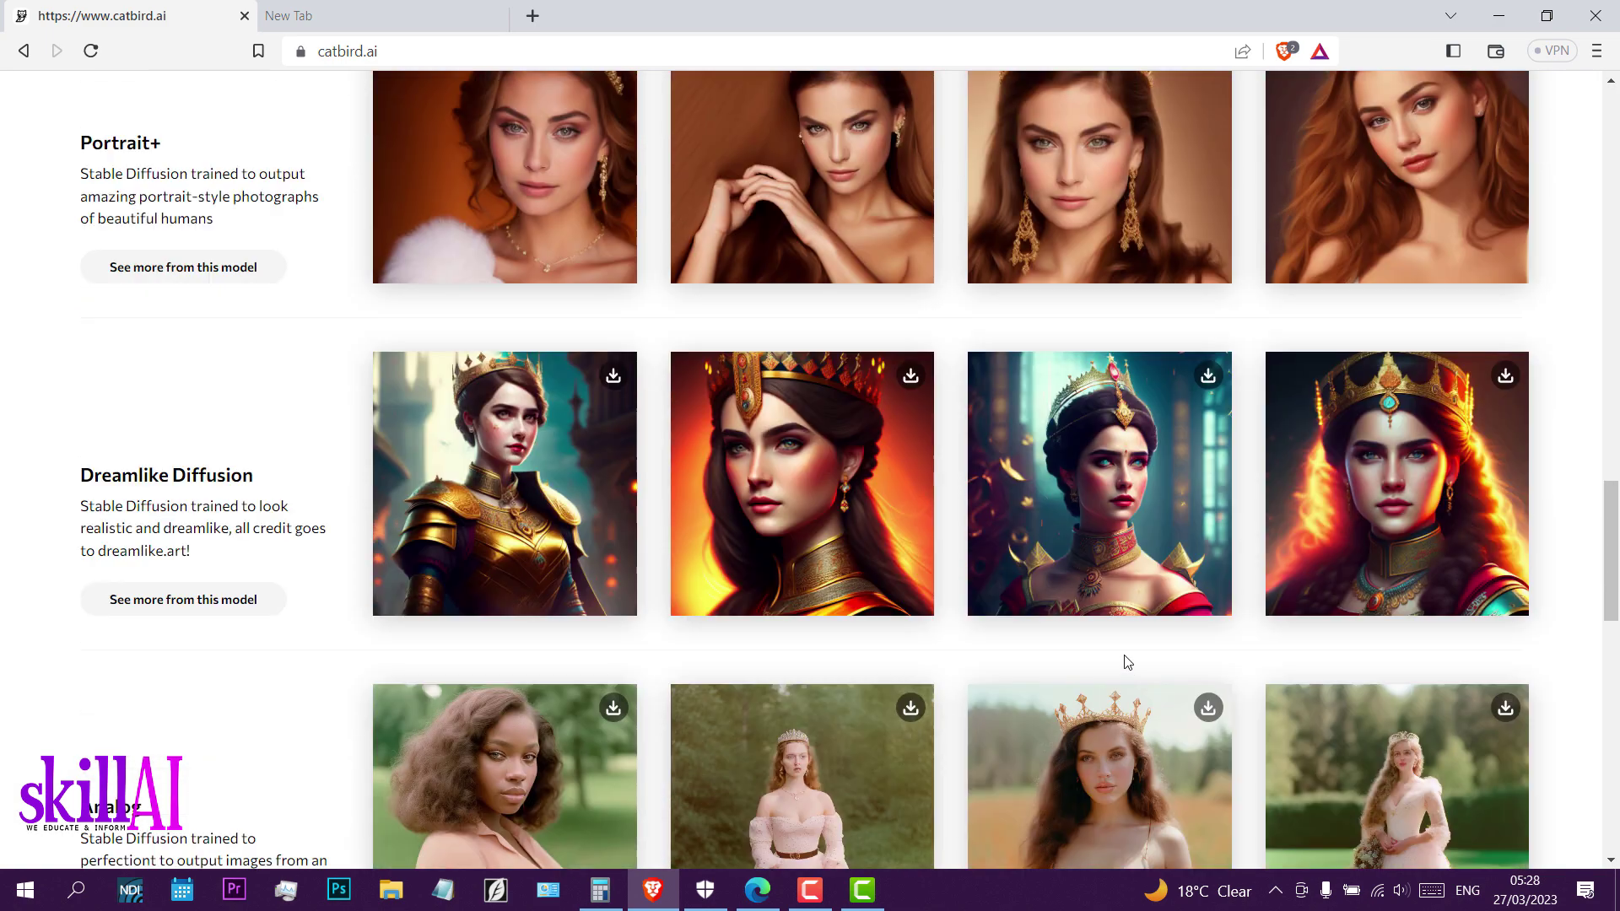
click(1111, 314)
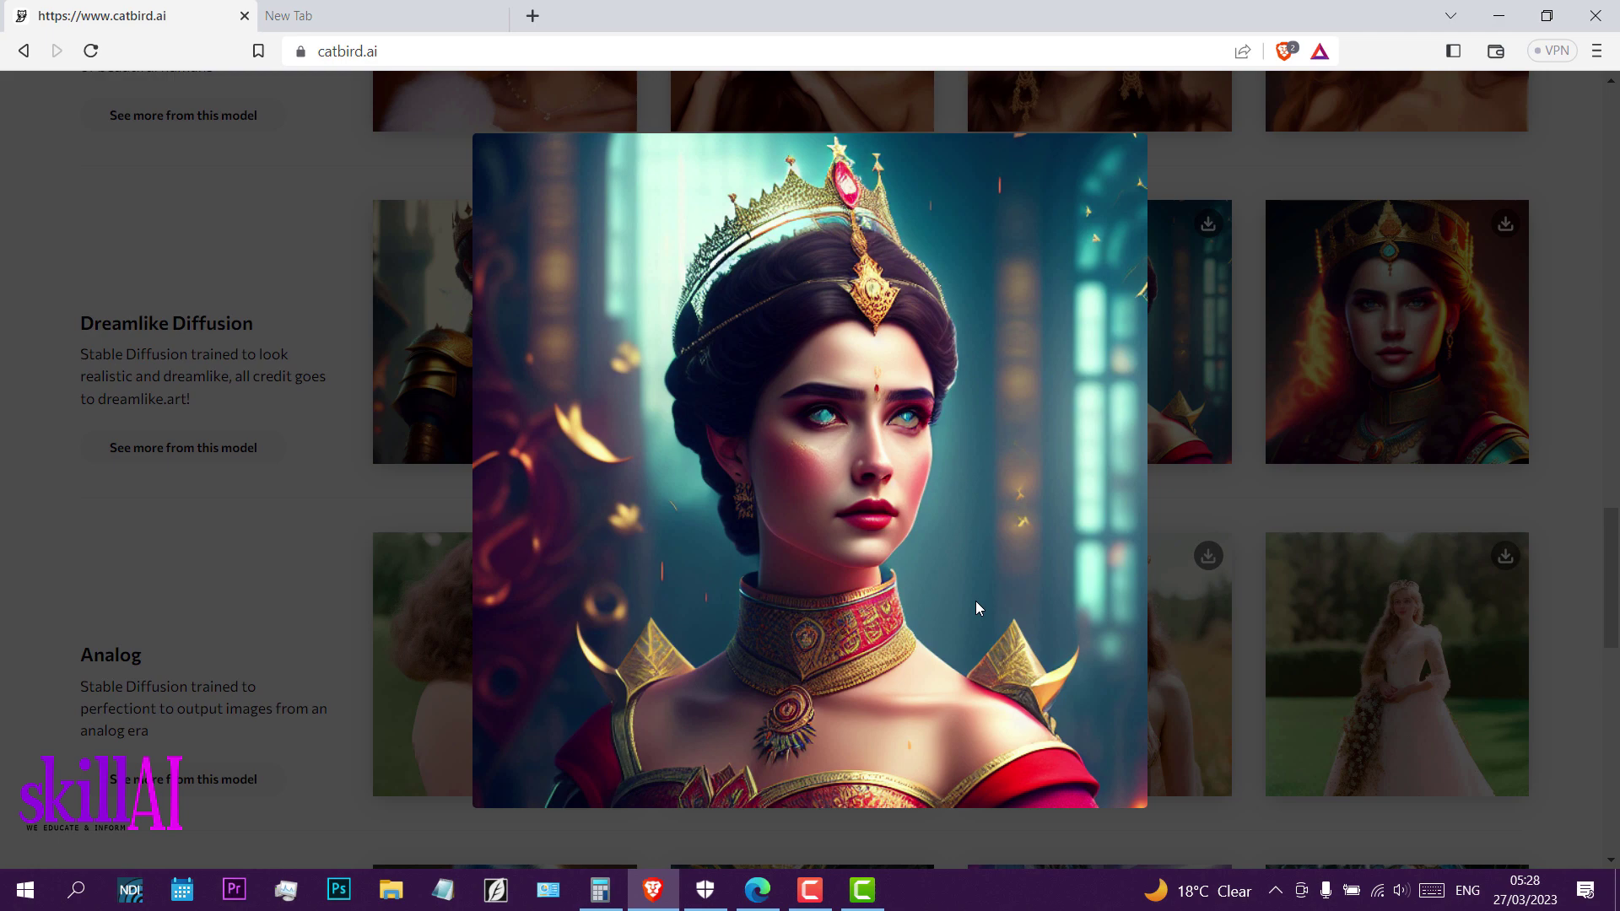
click(1285, 409)
scroll(1062, 572, down, 3)
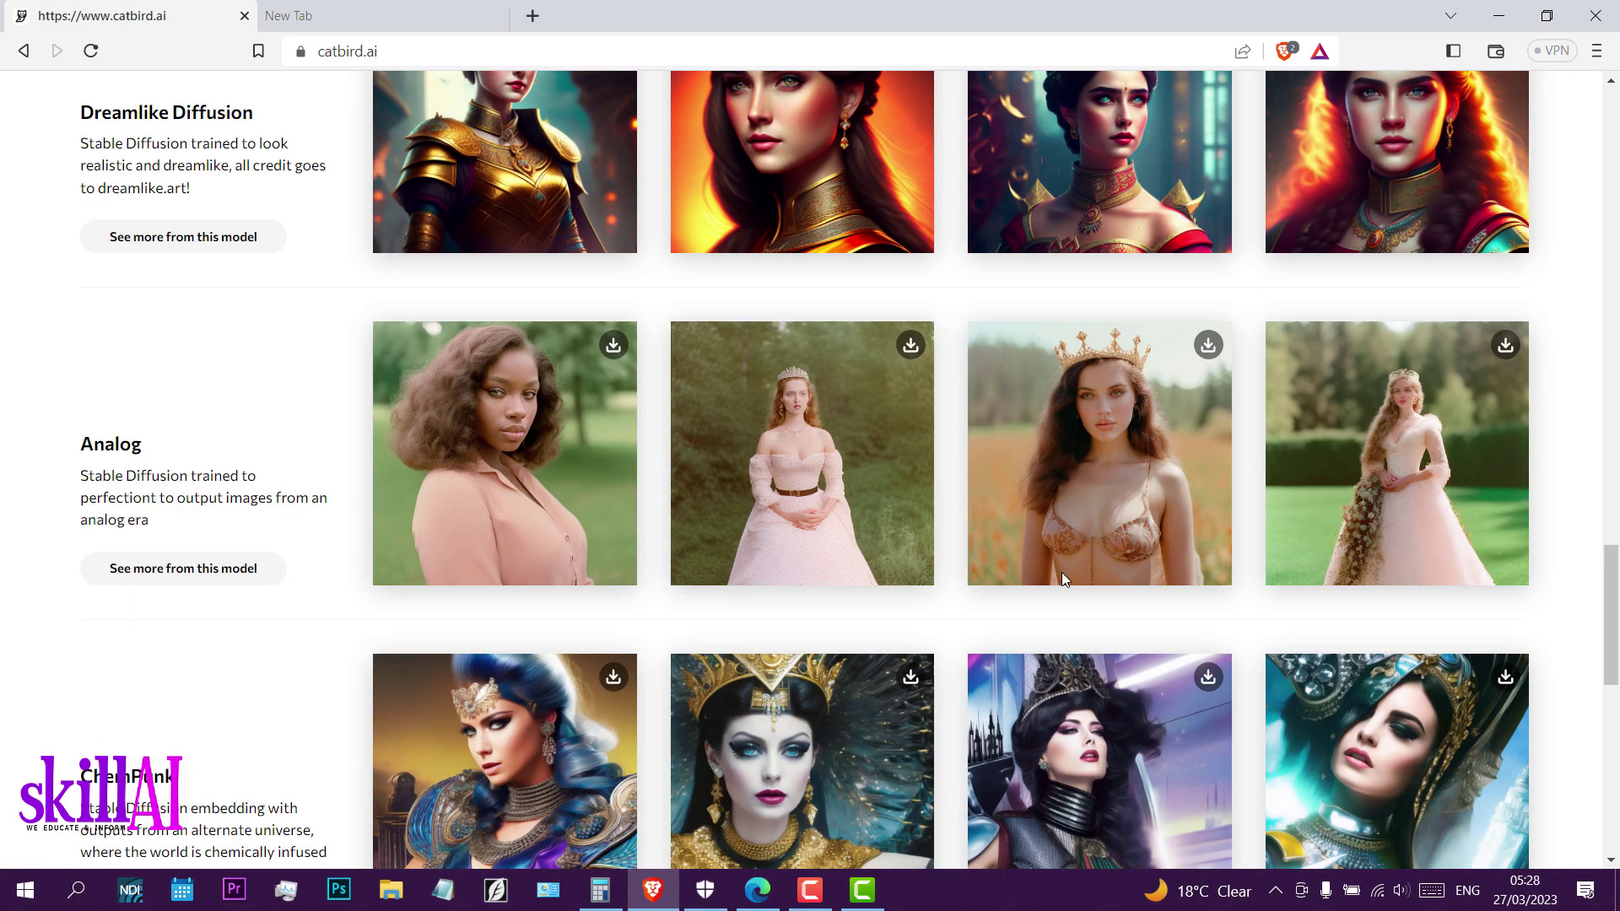
click(498, 421)
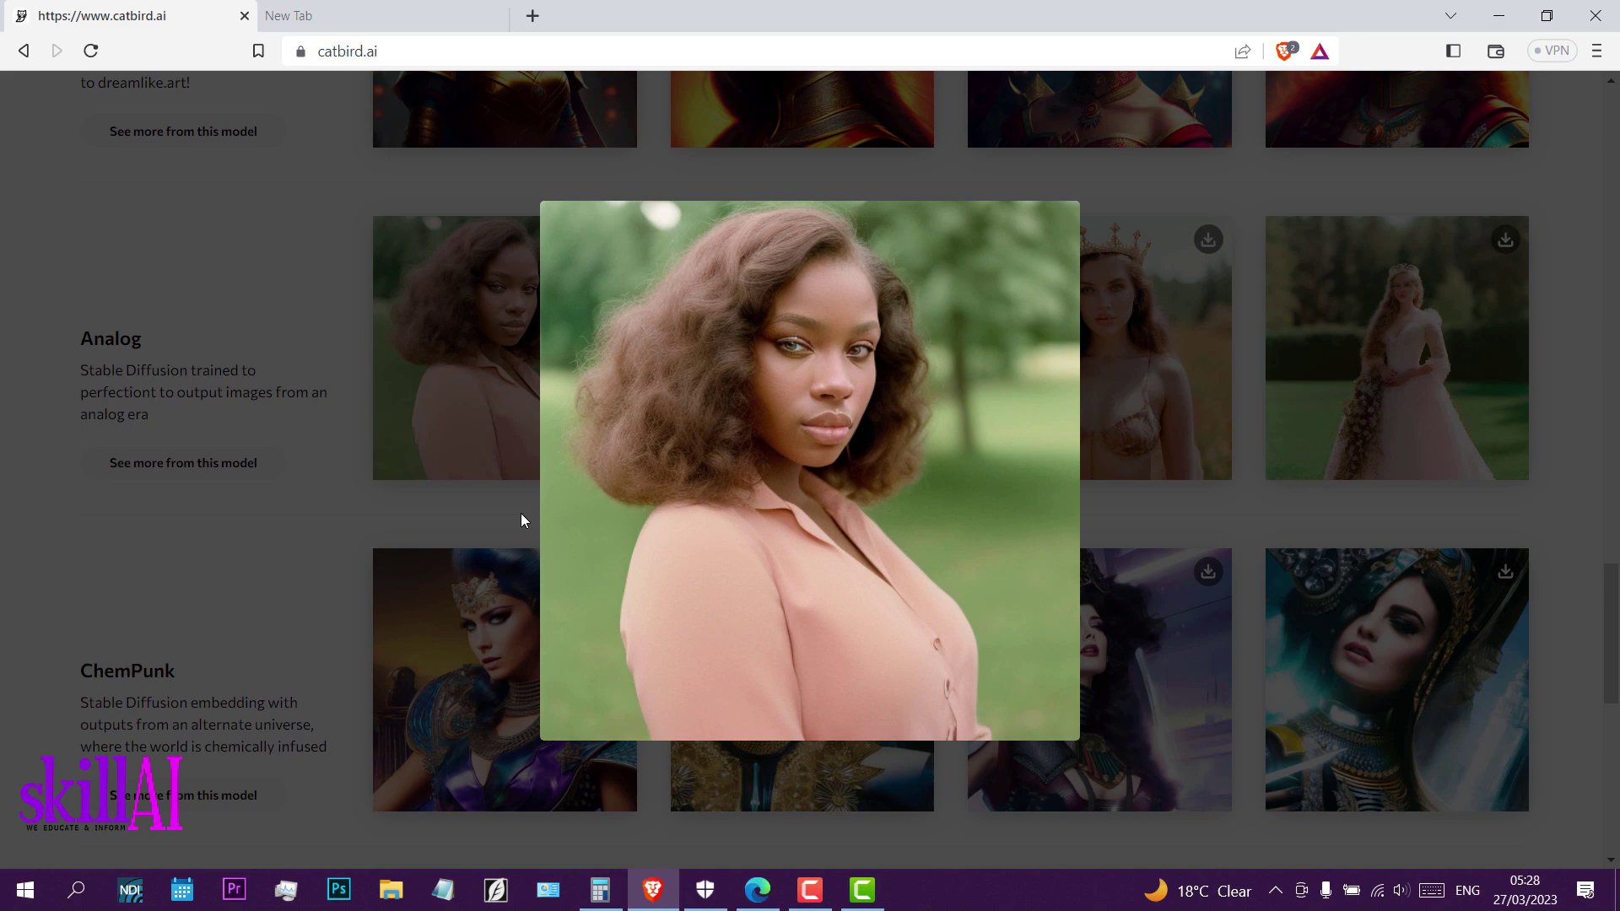
click(1146, 378)
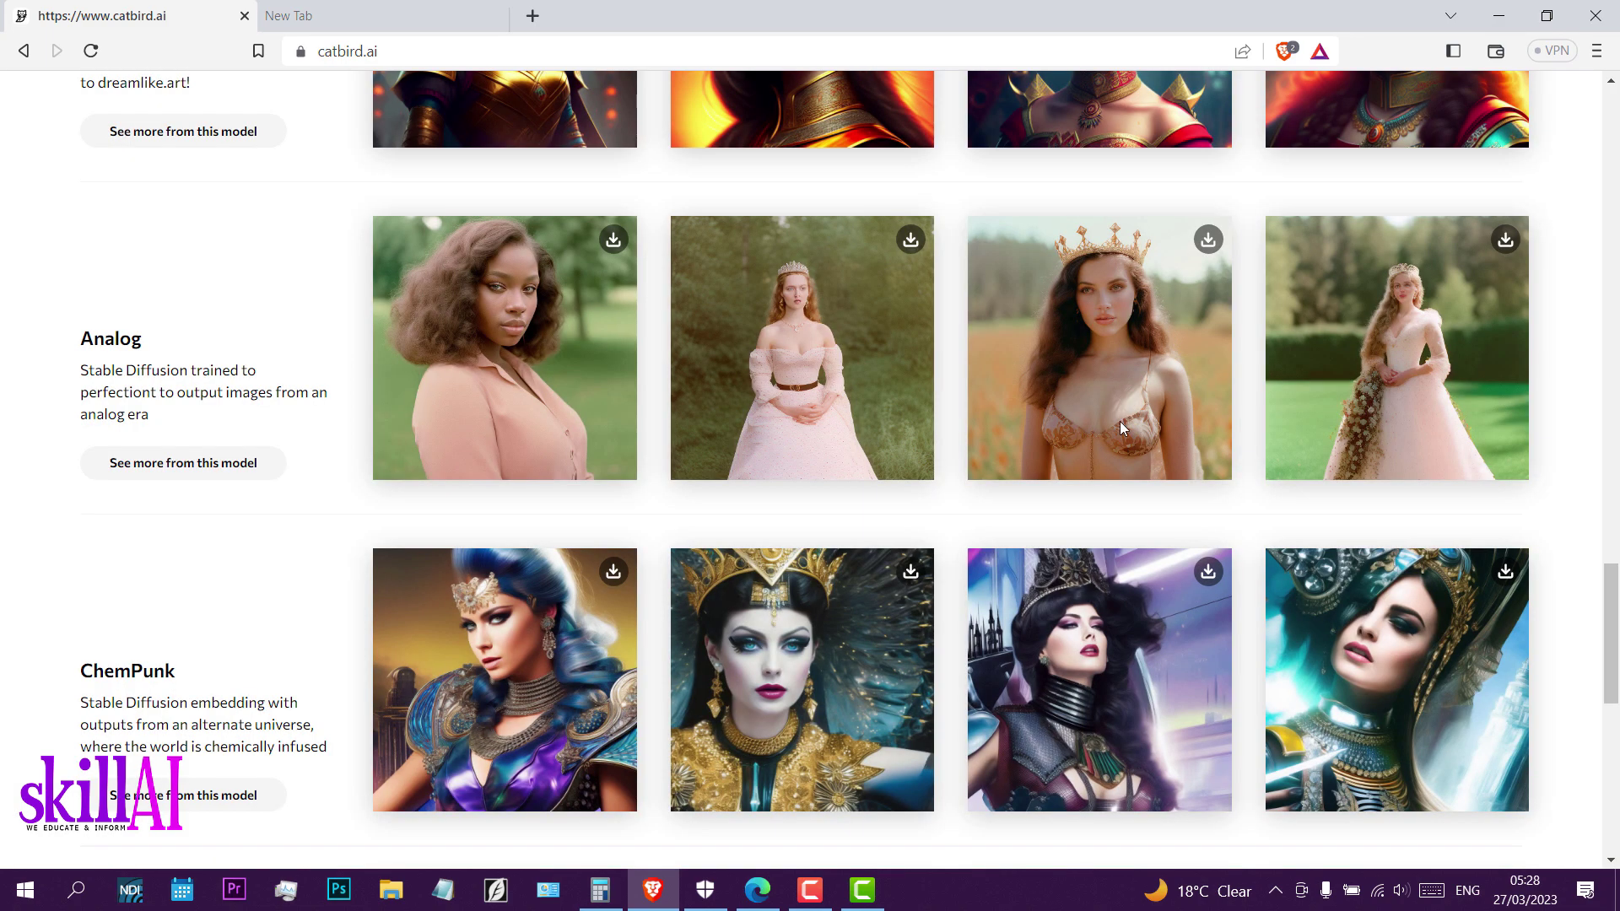
click(1101, 439)
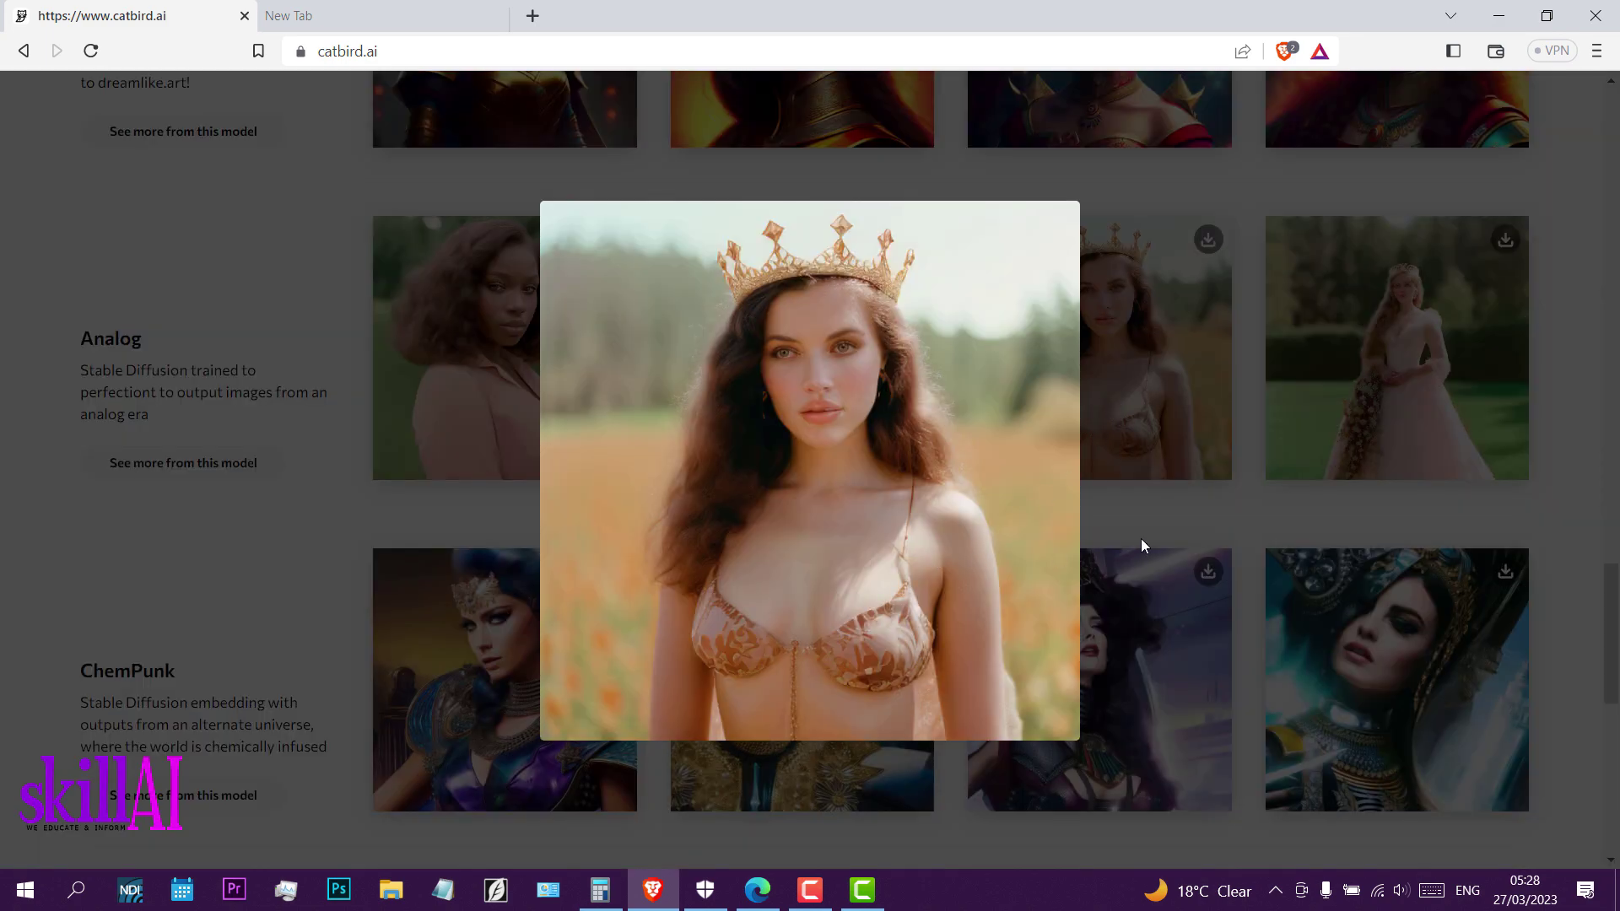
click(1151, 421)
scroll(1079, 505, down, 5)
scroll(1078, 503, down, 1)
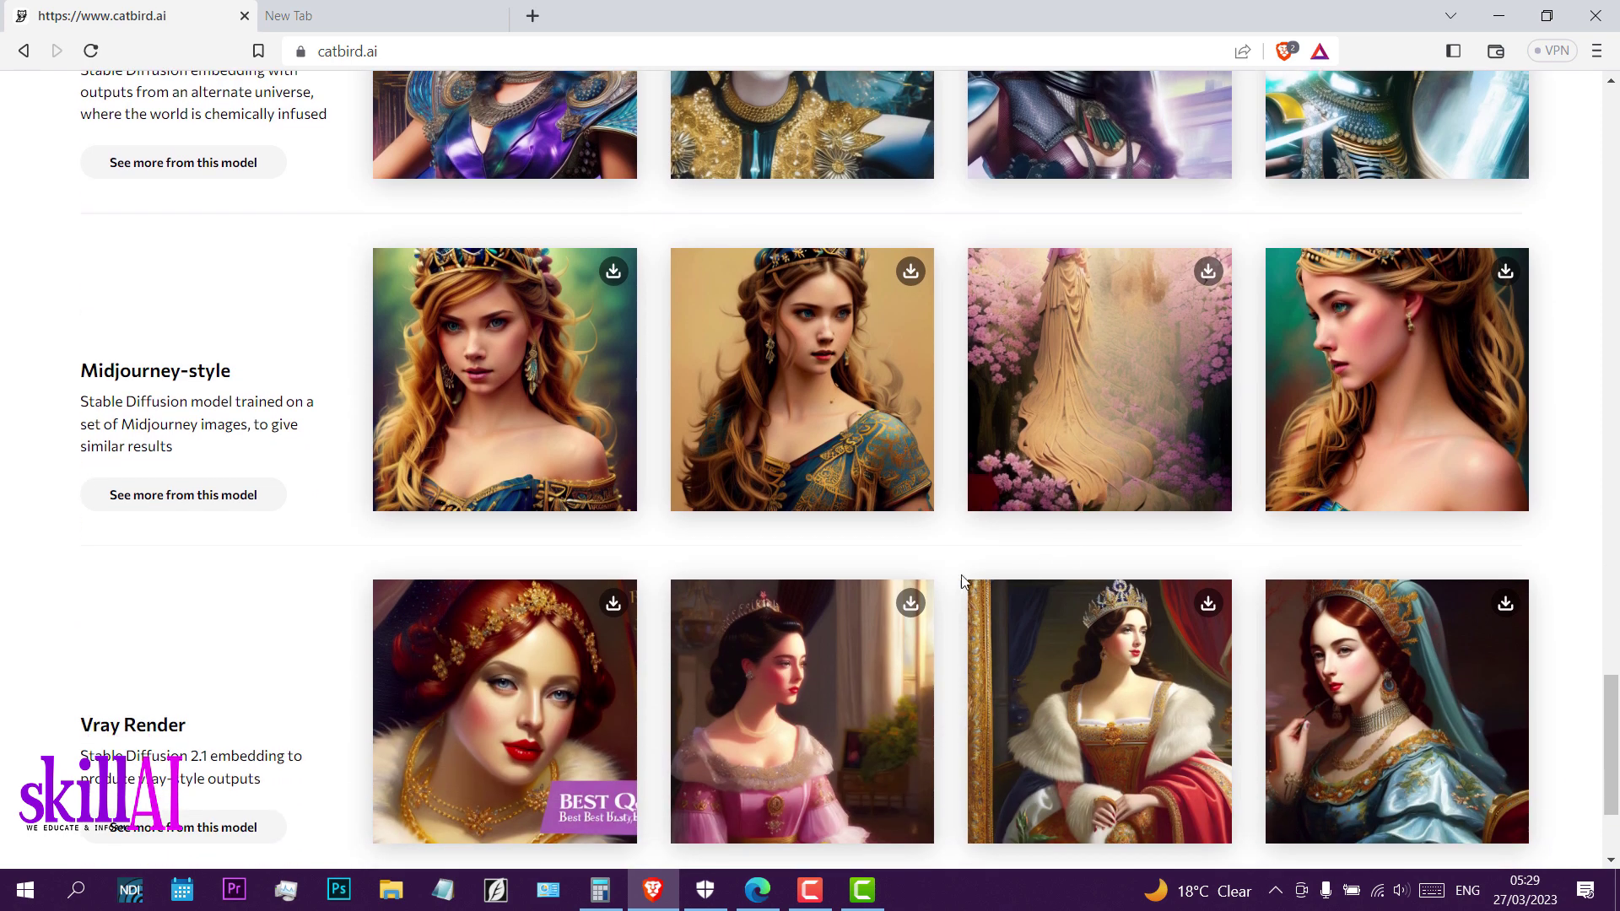
scroll(1070, 489, down, 3)
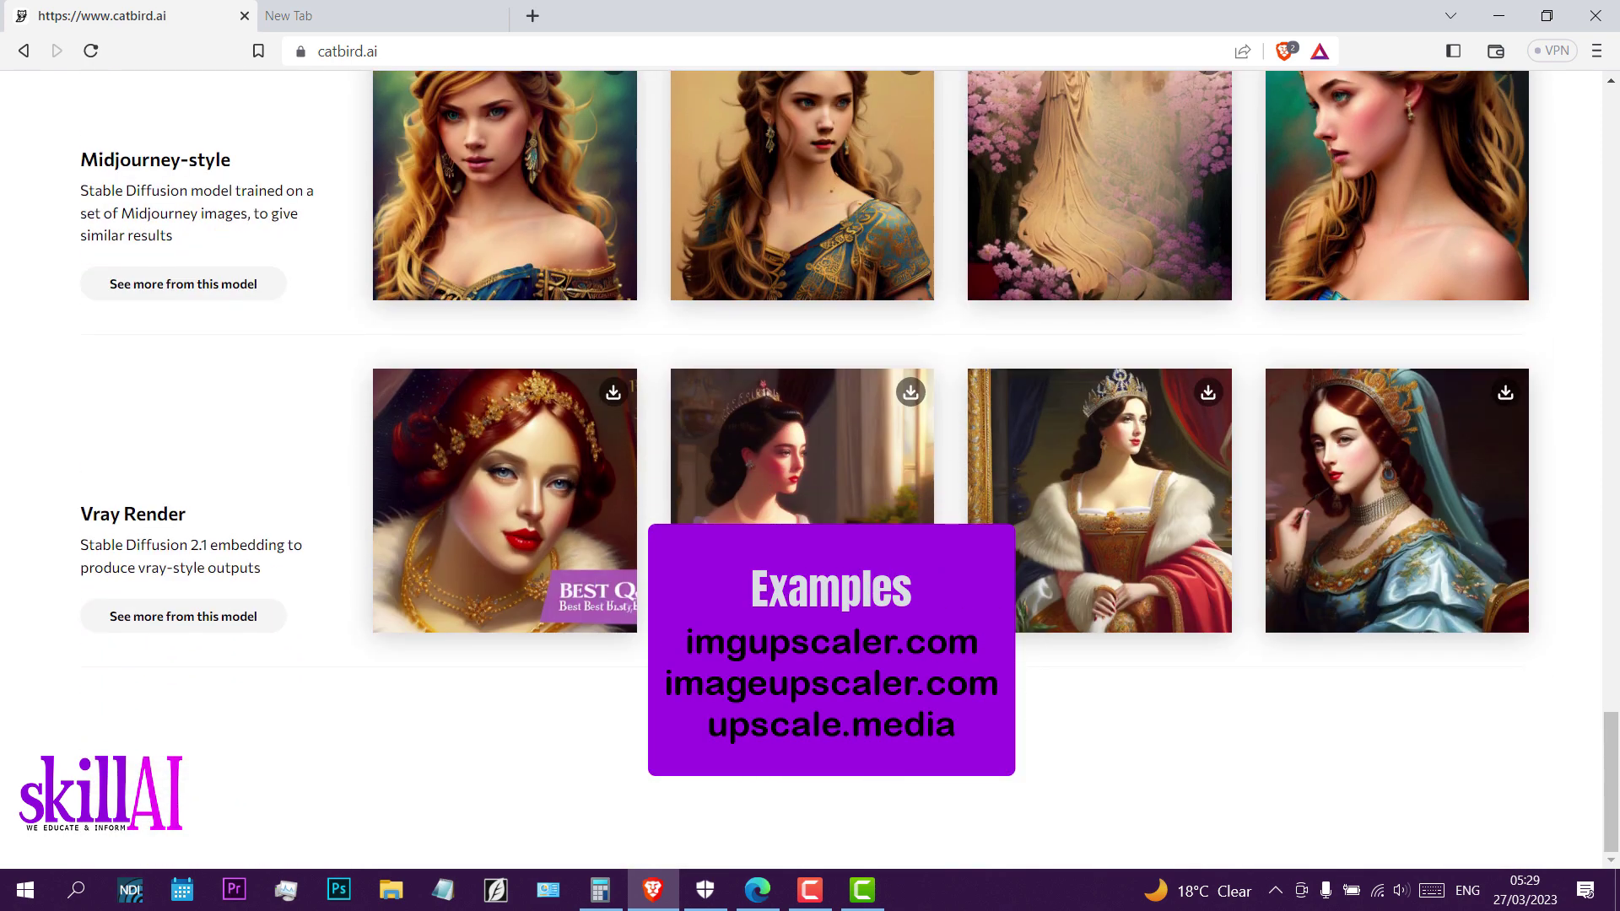
scroll(906, 453, up, 20)
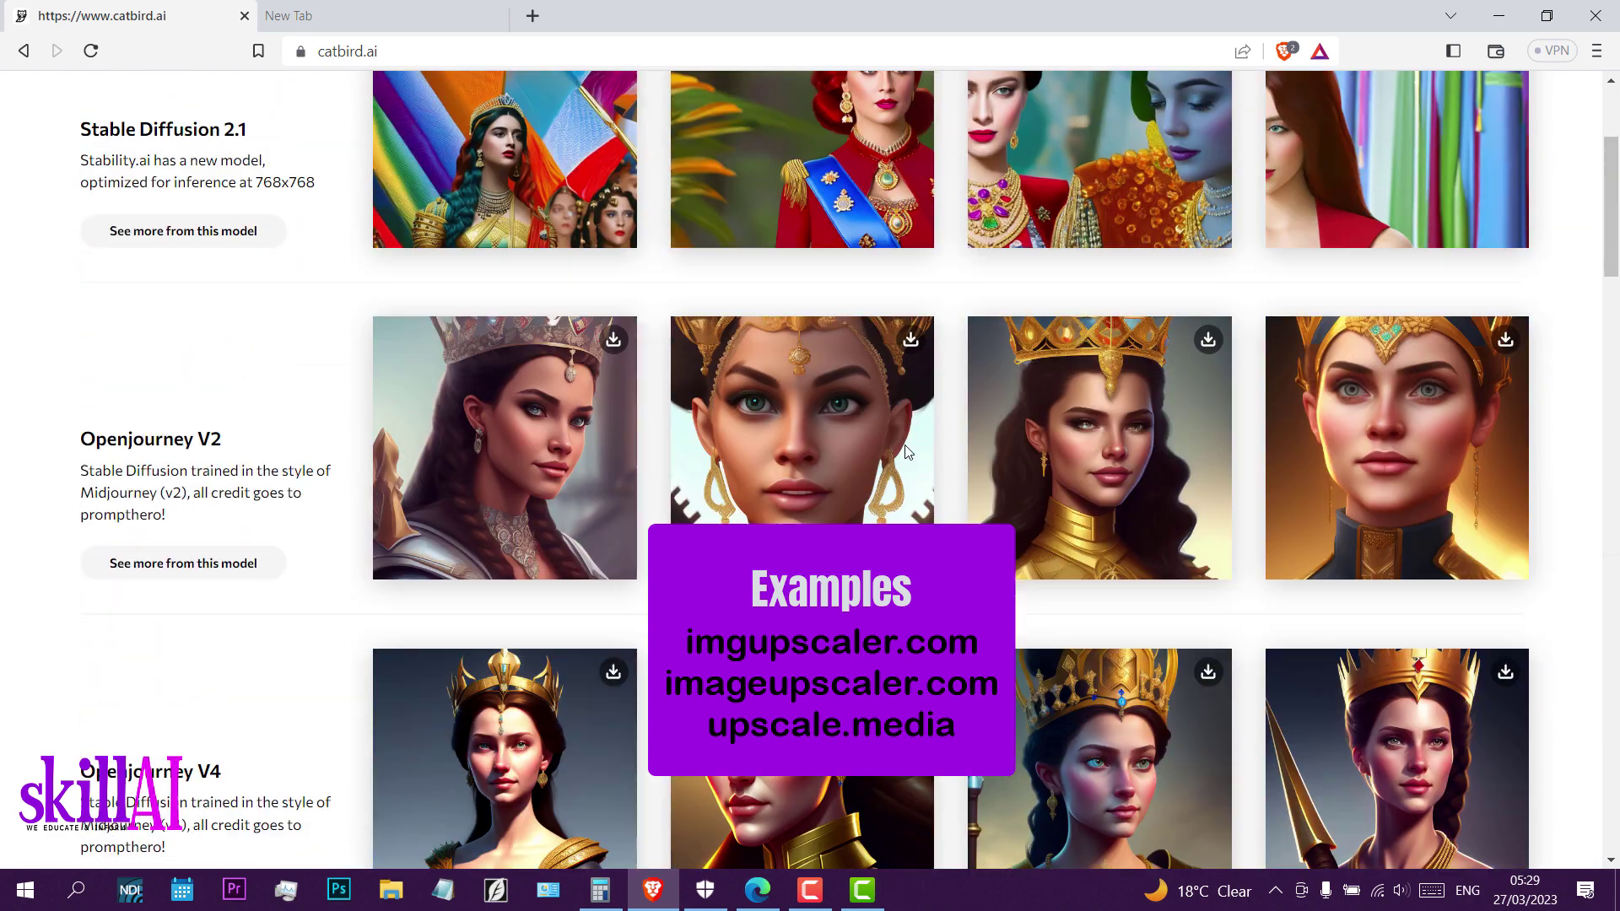
scroll(906, 454, up, 3)
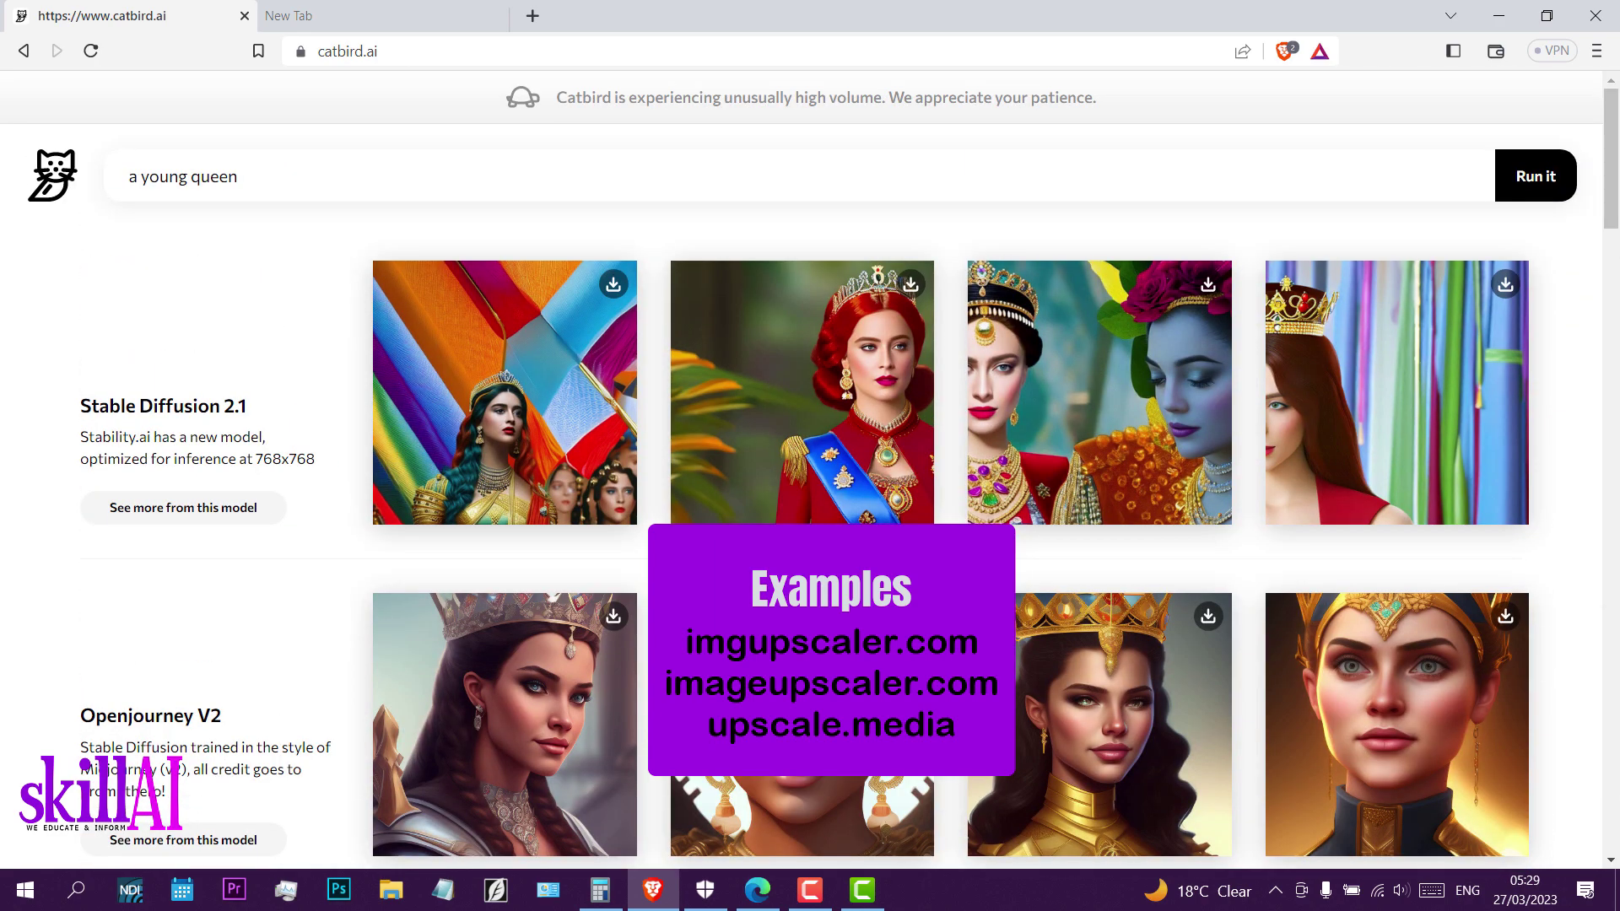
Change 'queen' in the prompt to 'girl smiling as she holds the gift'
double_click(245, 179)
text(girl smil)
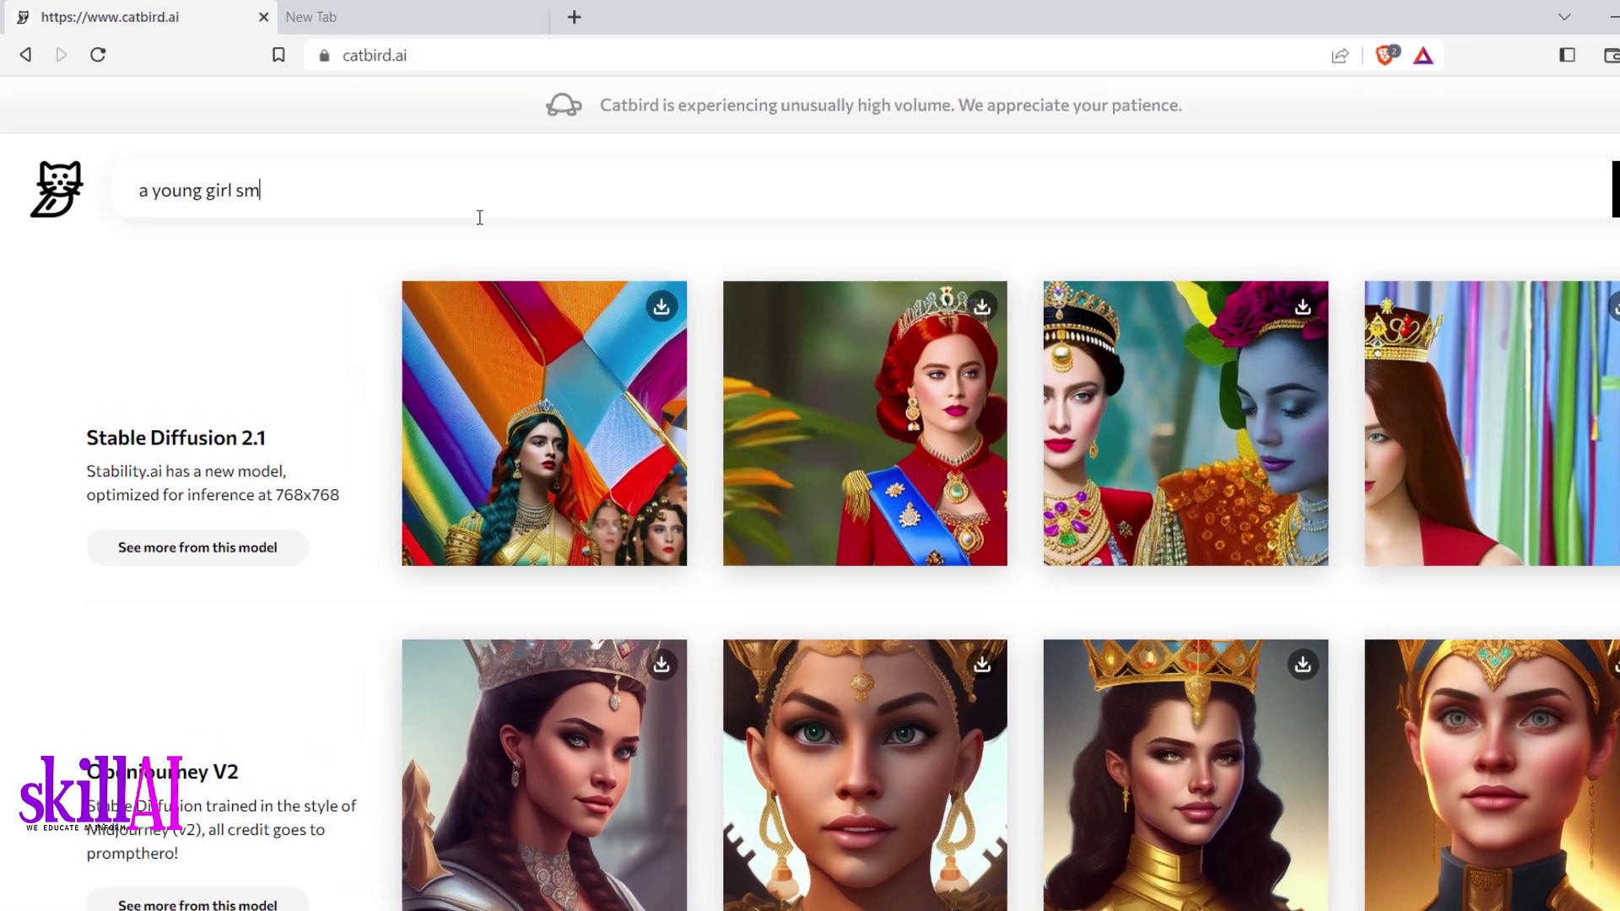
text(ing a)
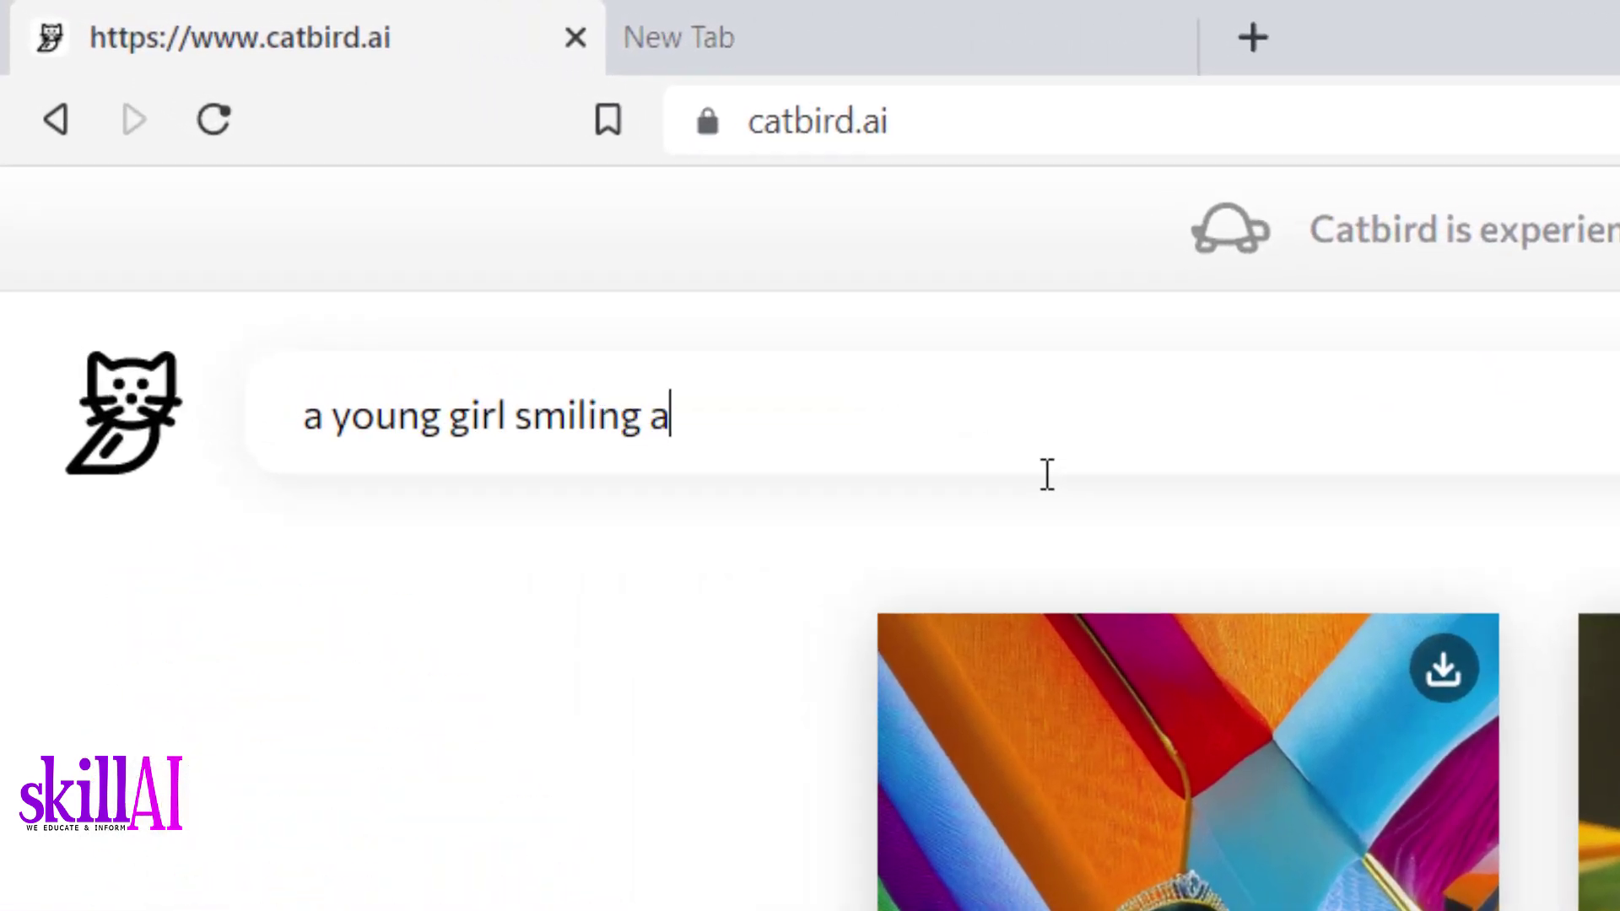
text(s she holds the gift)
key(BackSpace)
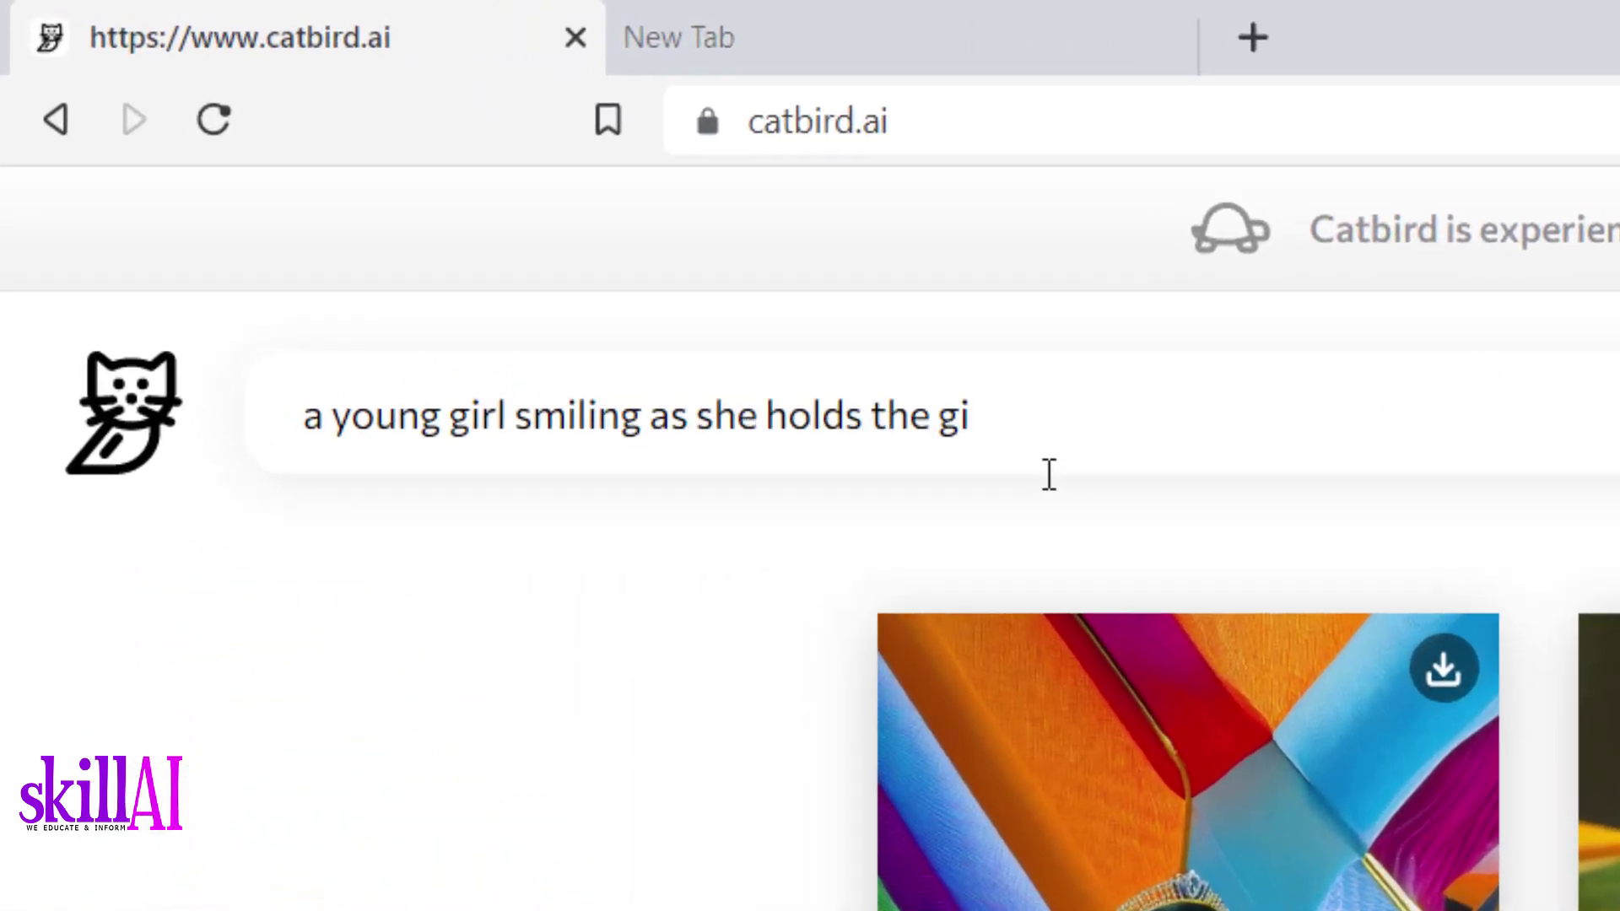
text(ft)
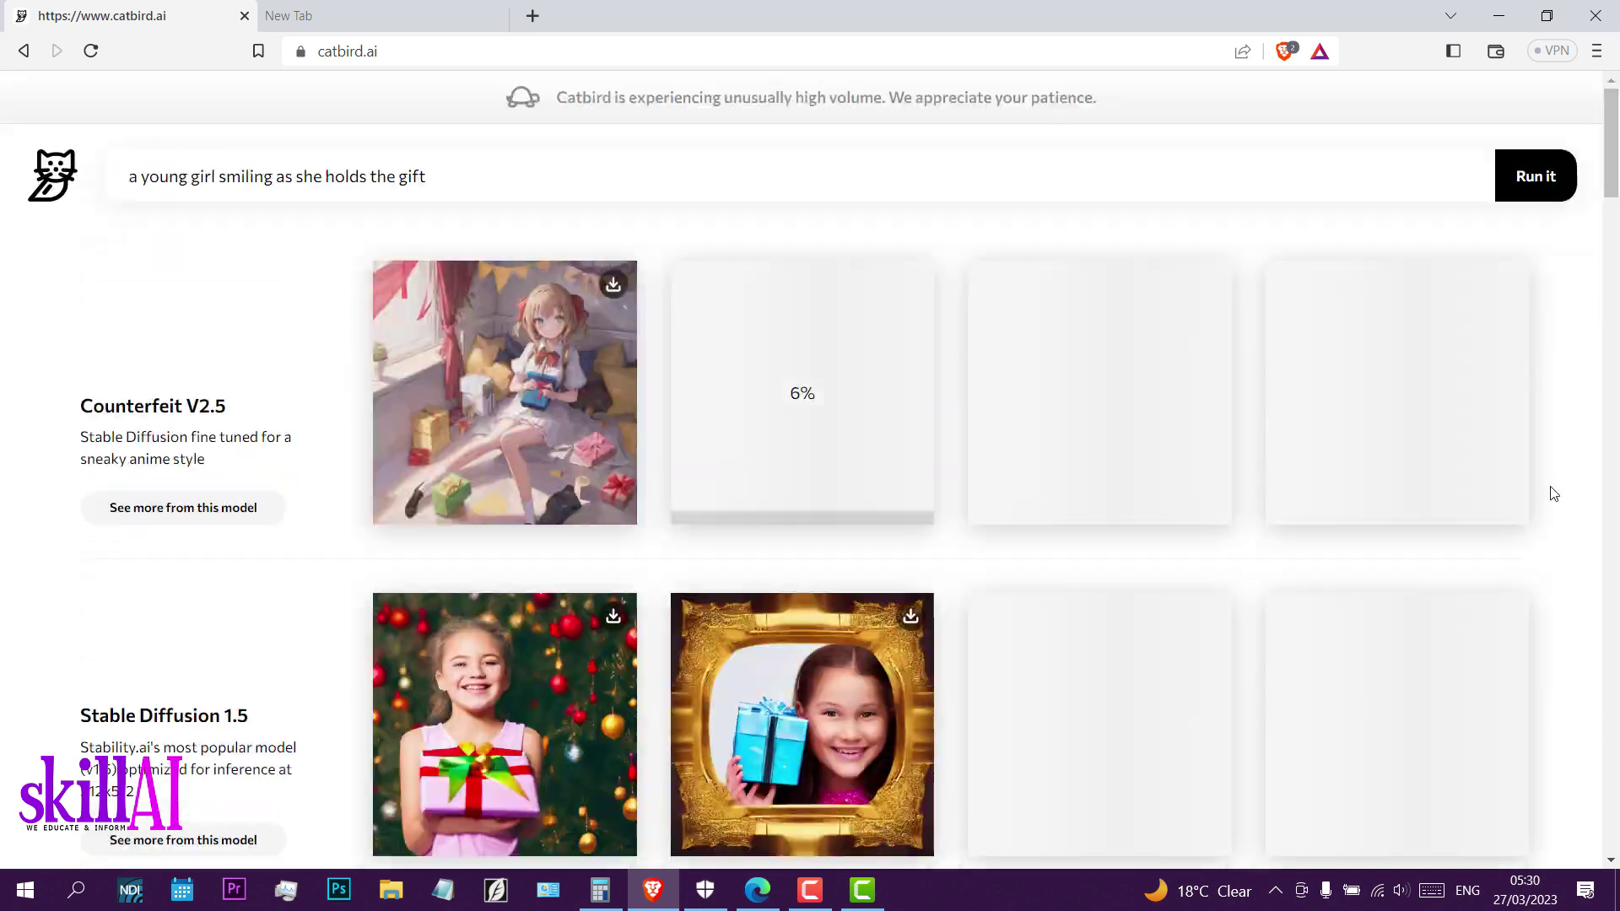
Enlarge three Portrait+ gift images one by one, then scroll through the remaining model rows
scroll(1555, 633, down, 20)
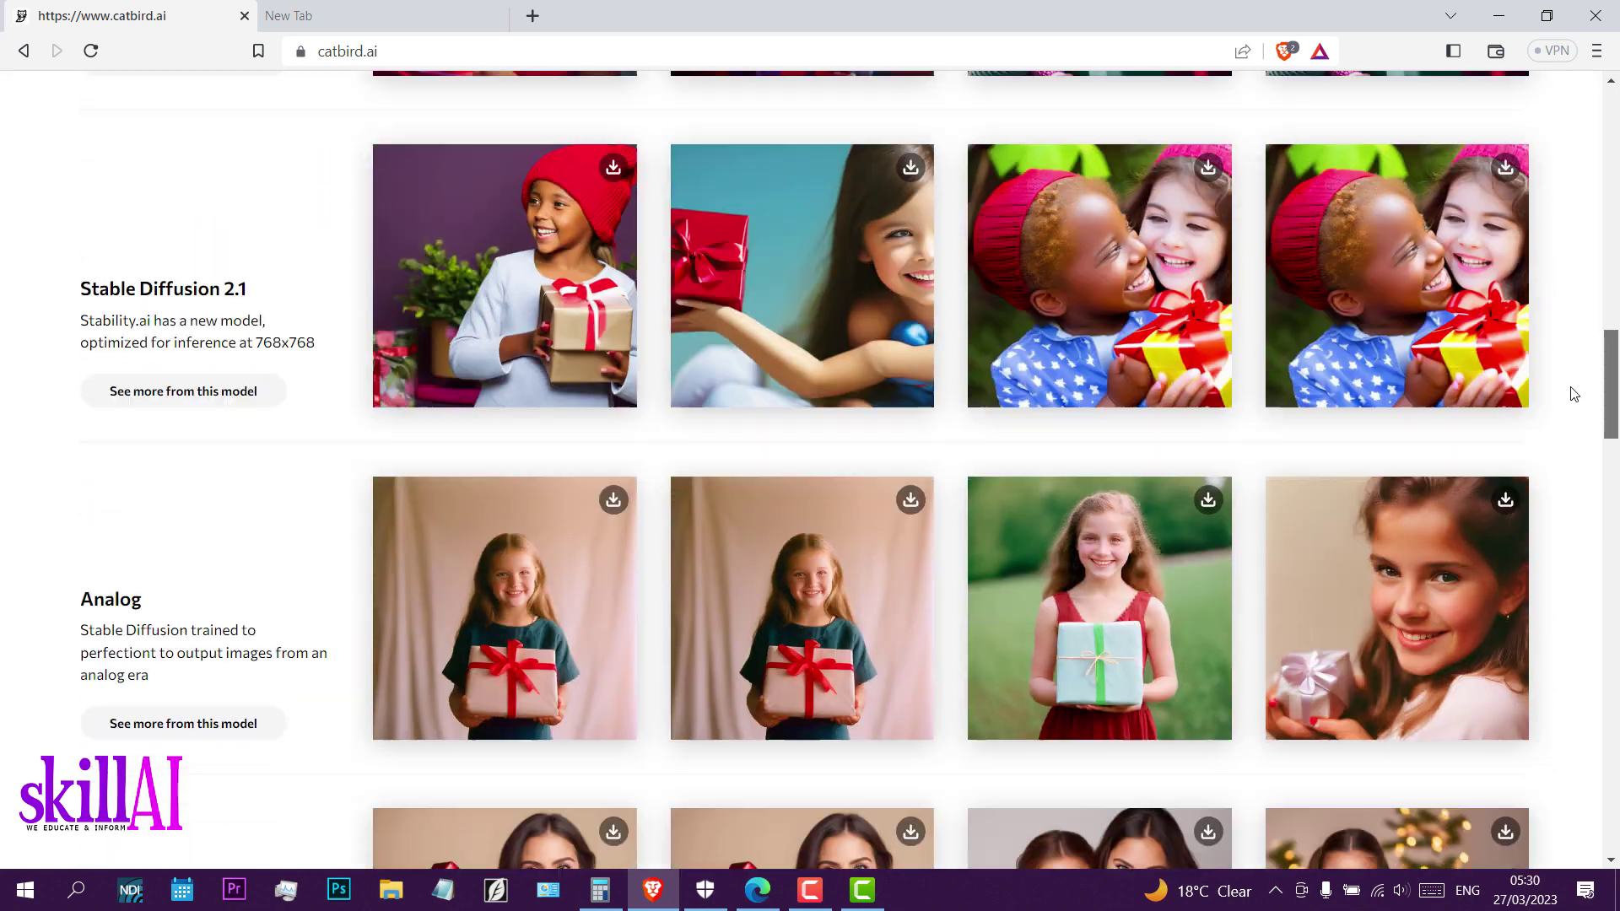
scroll(1577, 449, down, 1)
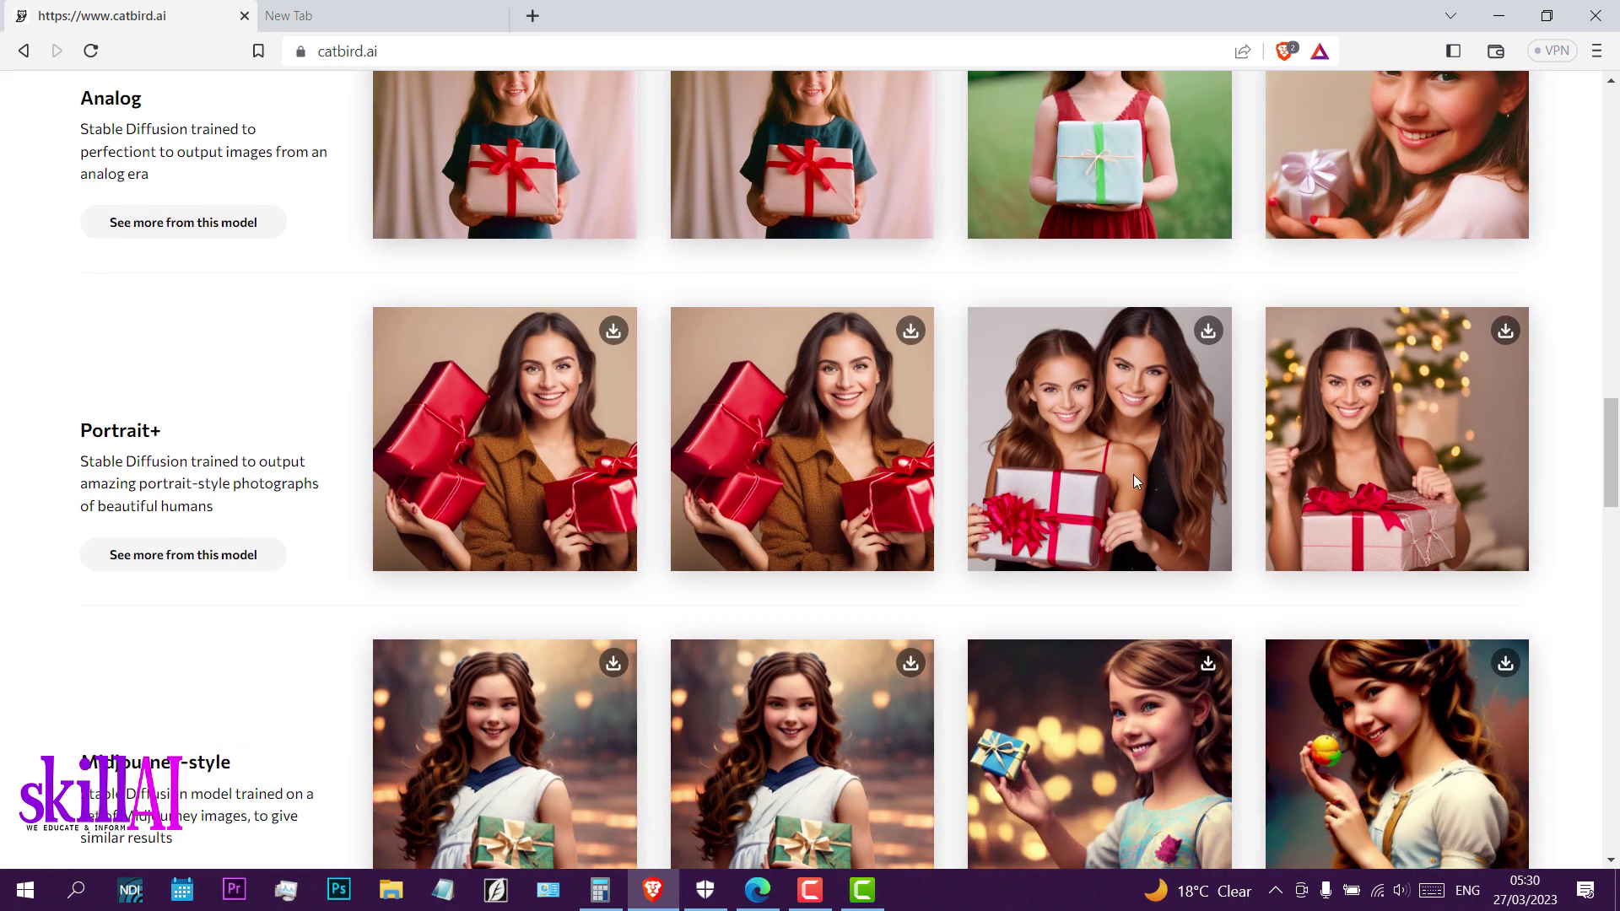
click(1117, 457)
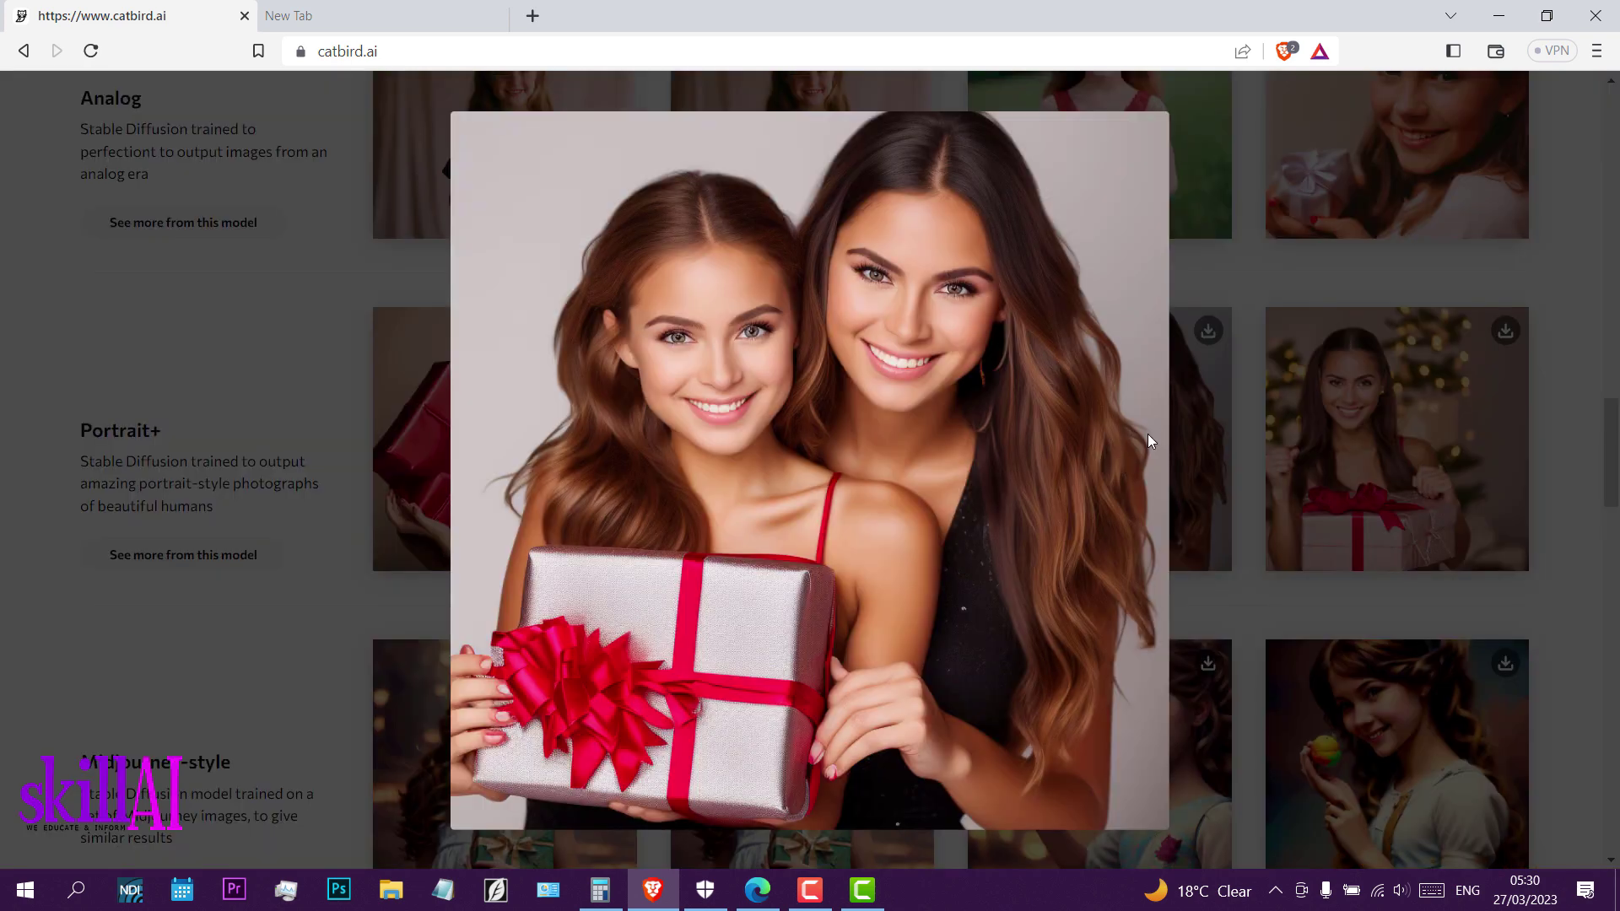
click(1358, 500)
click(1335, 497)
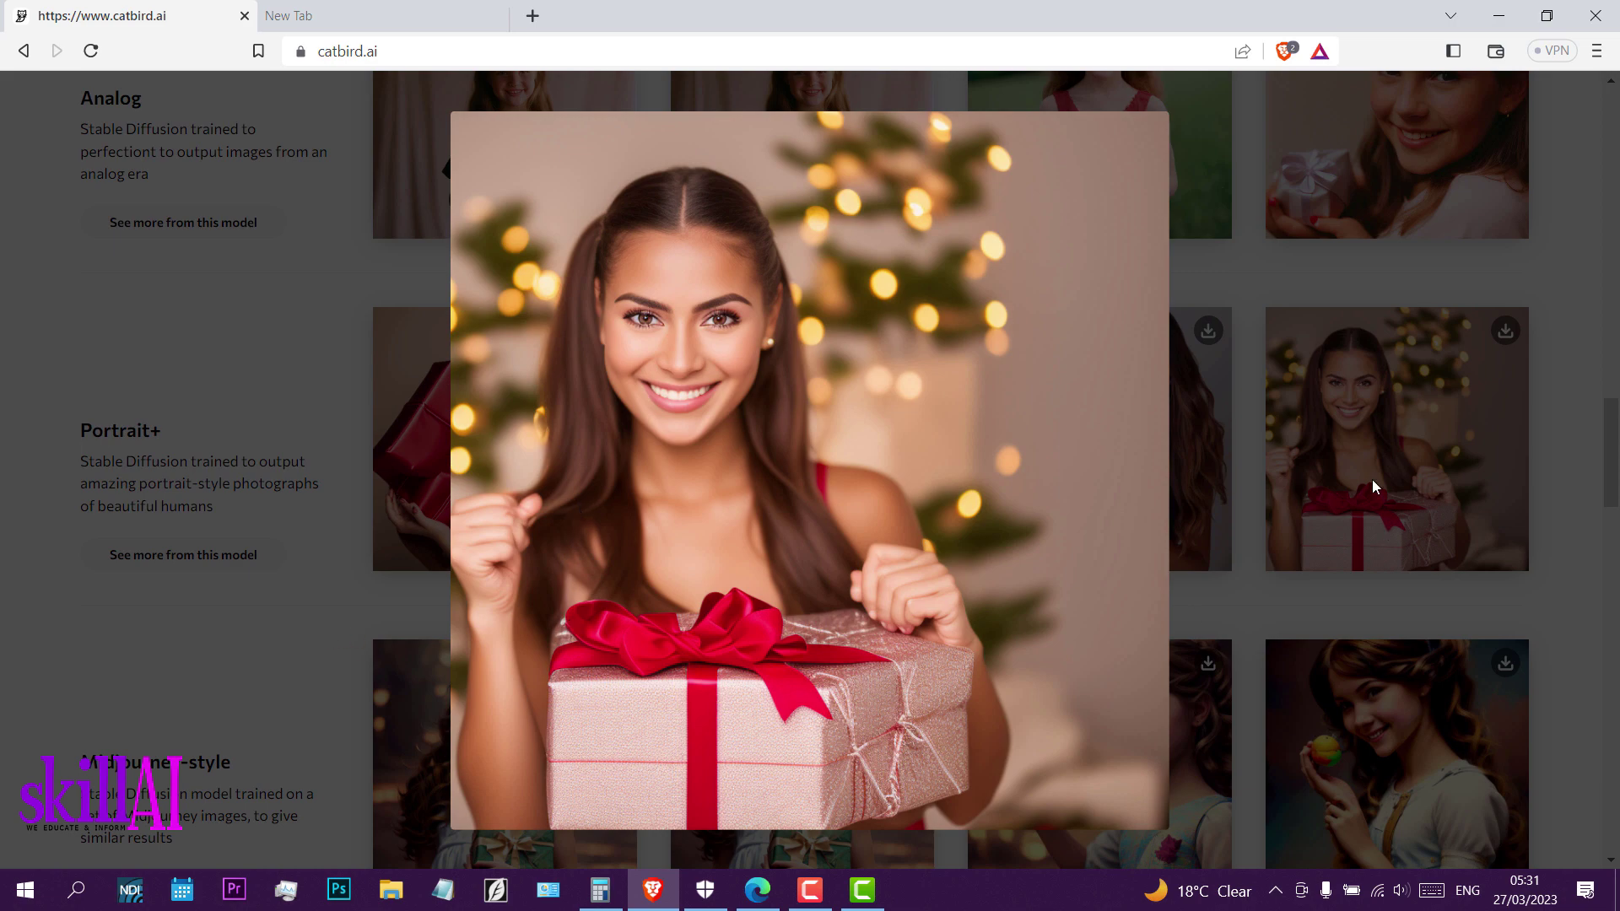
click(1215, 466)
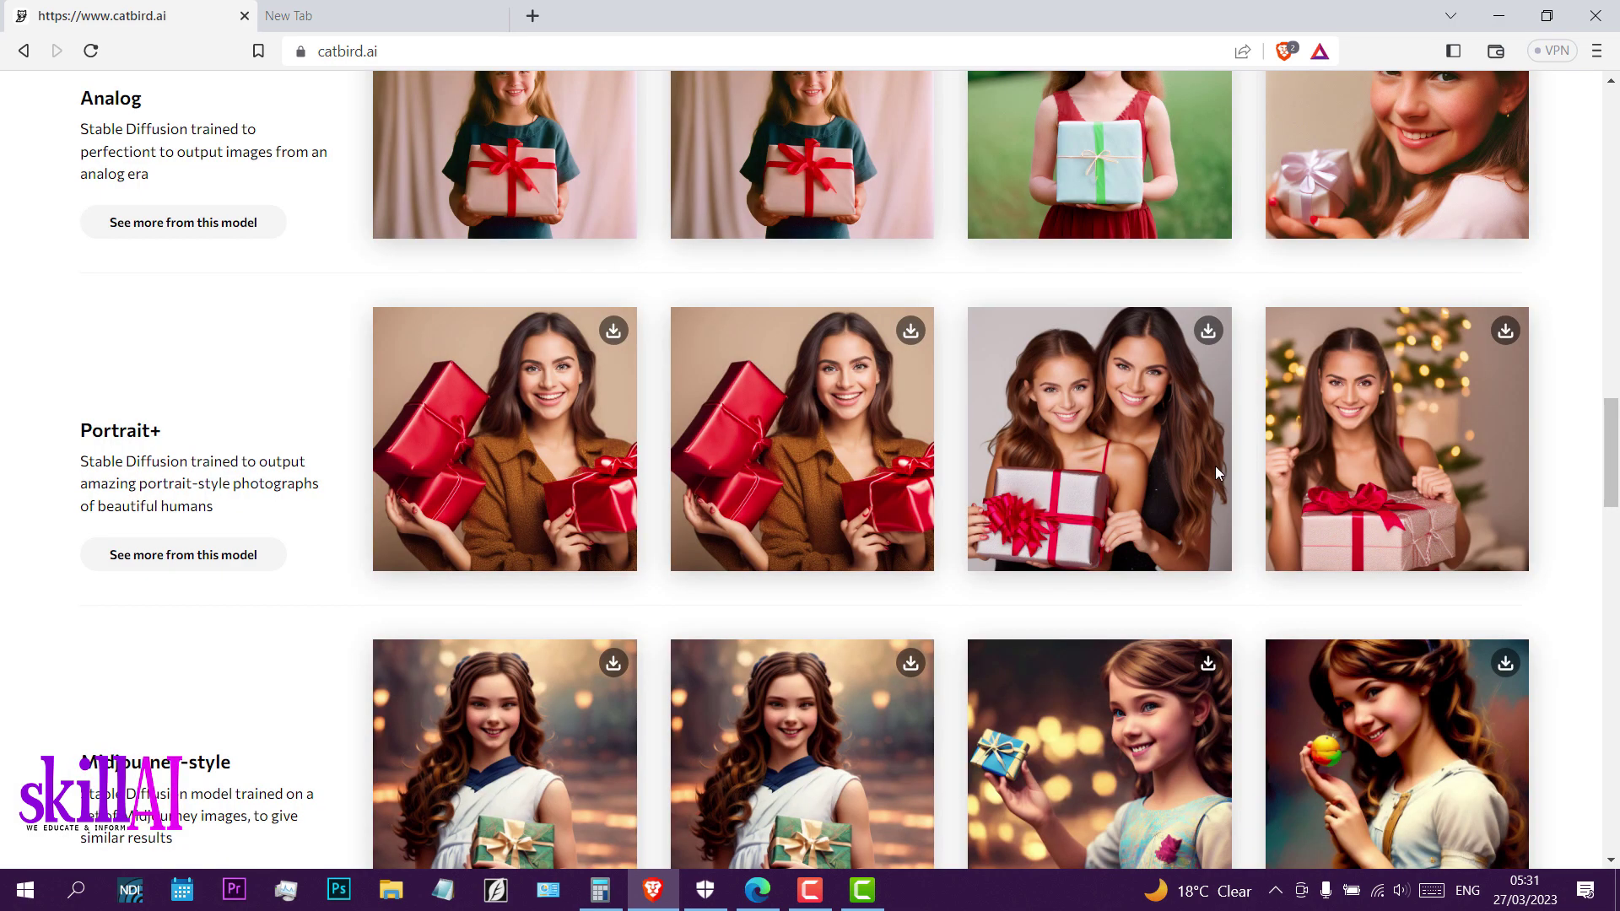
click(752, 513)
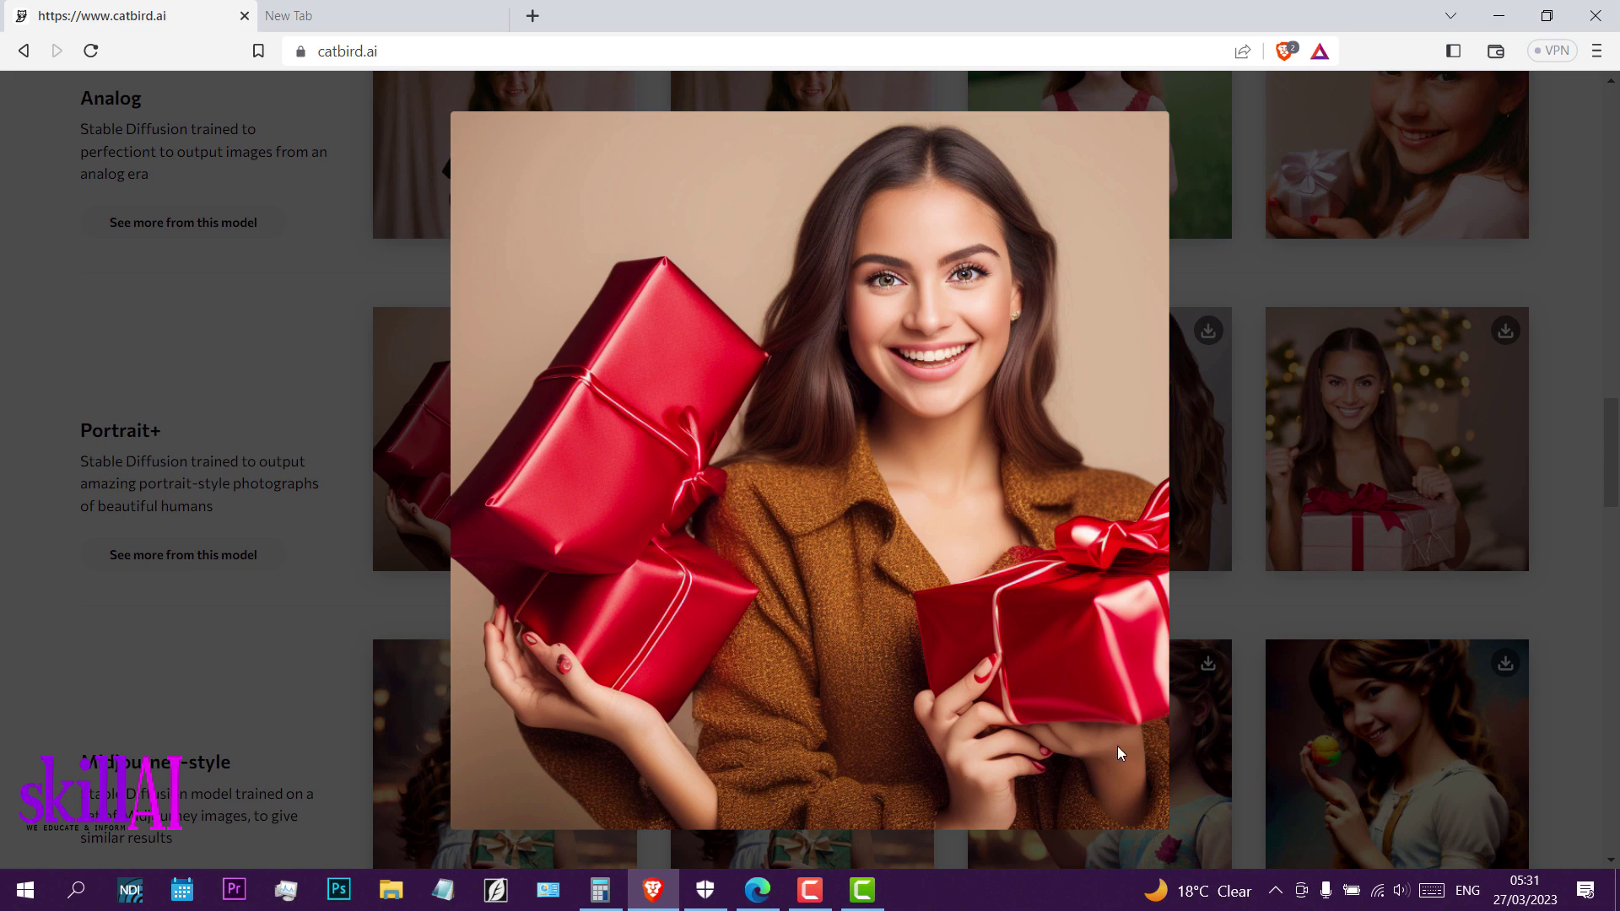
click(660, 757)
scroll(1041, 667, down, 10)
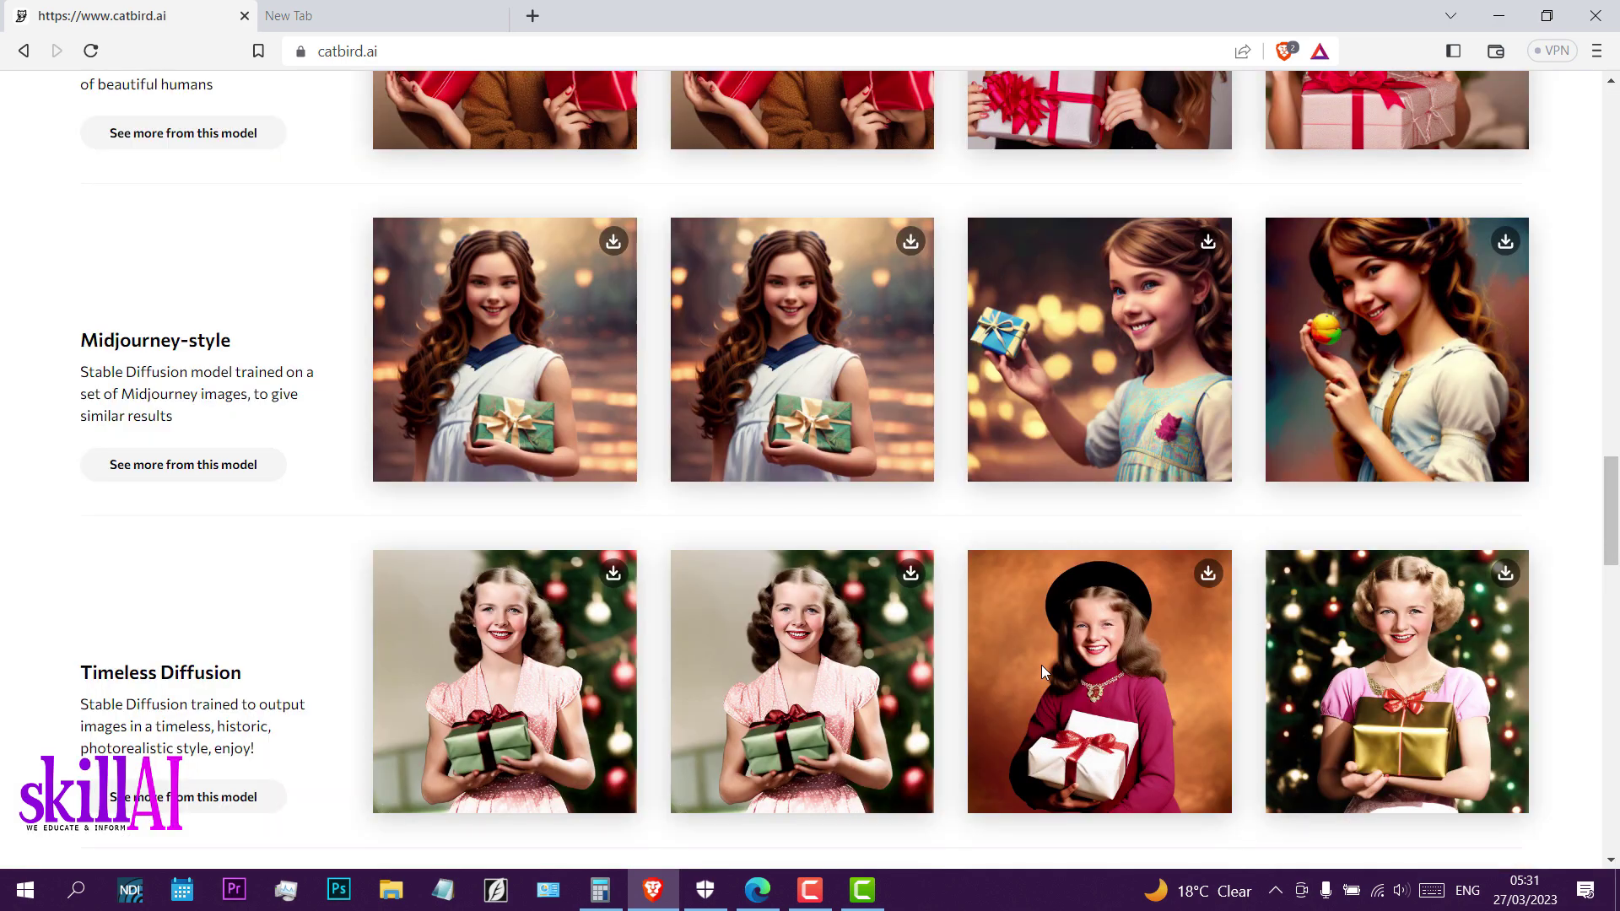
scroll(1044, 672, down, 6)
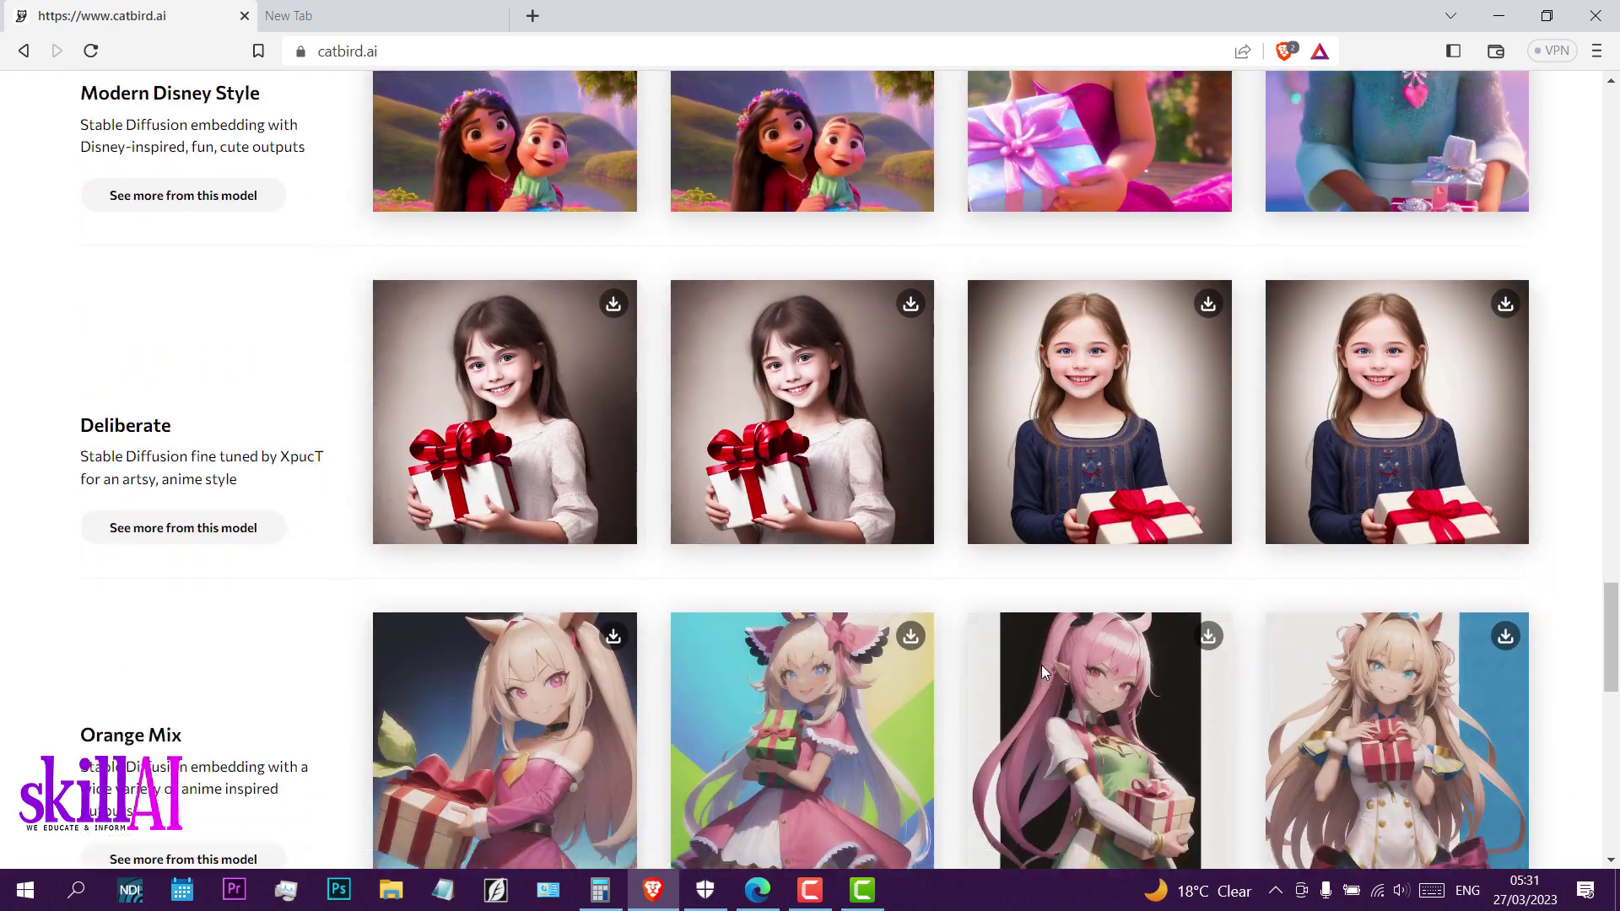
scroll(981, 658, down, 7)
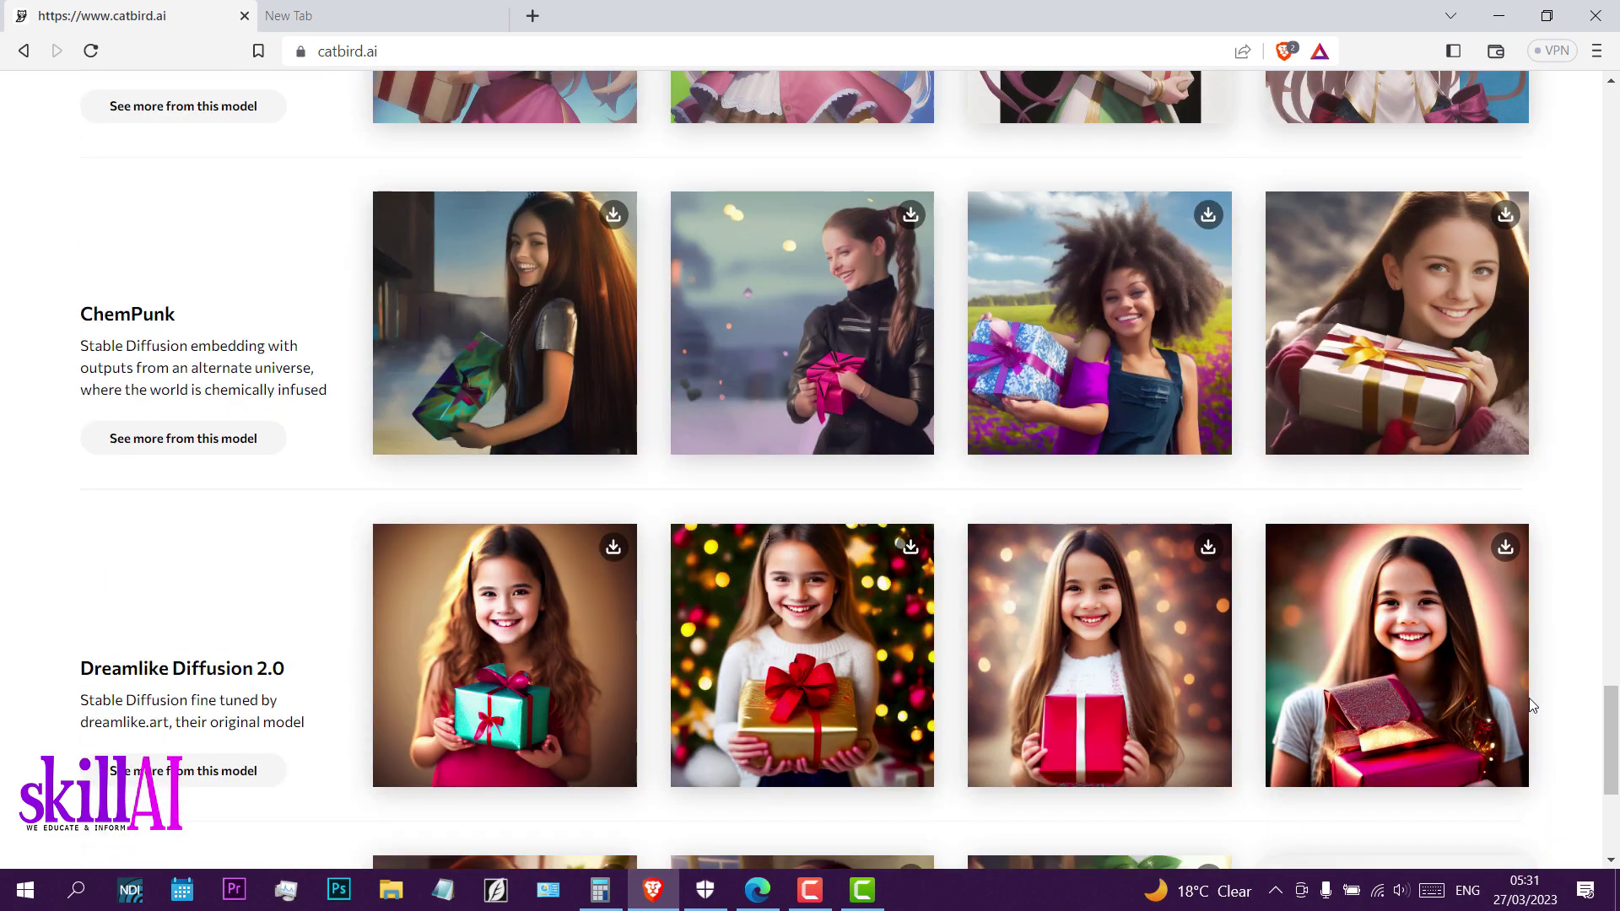
drag(1615, 740, 1614, 142)
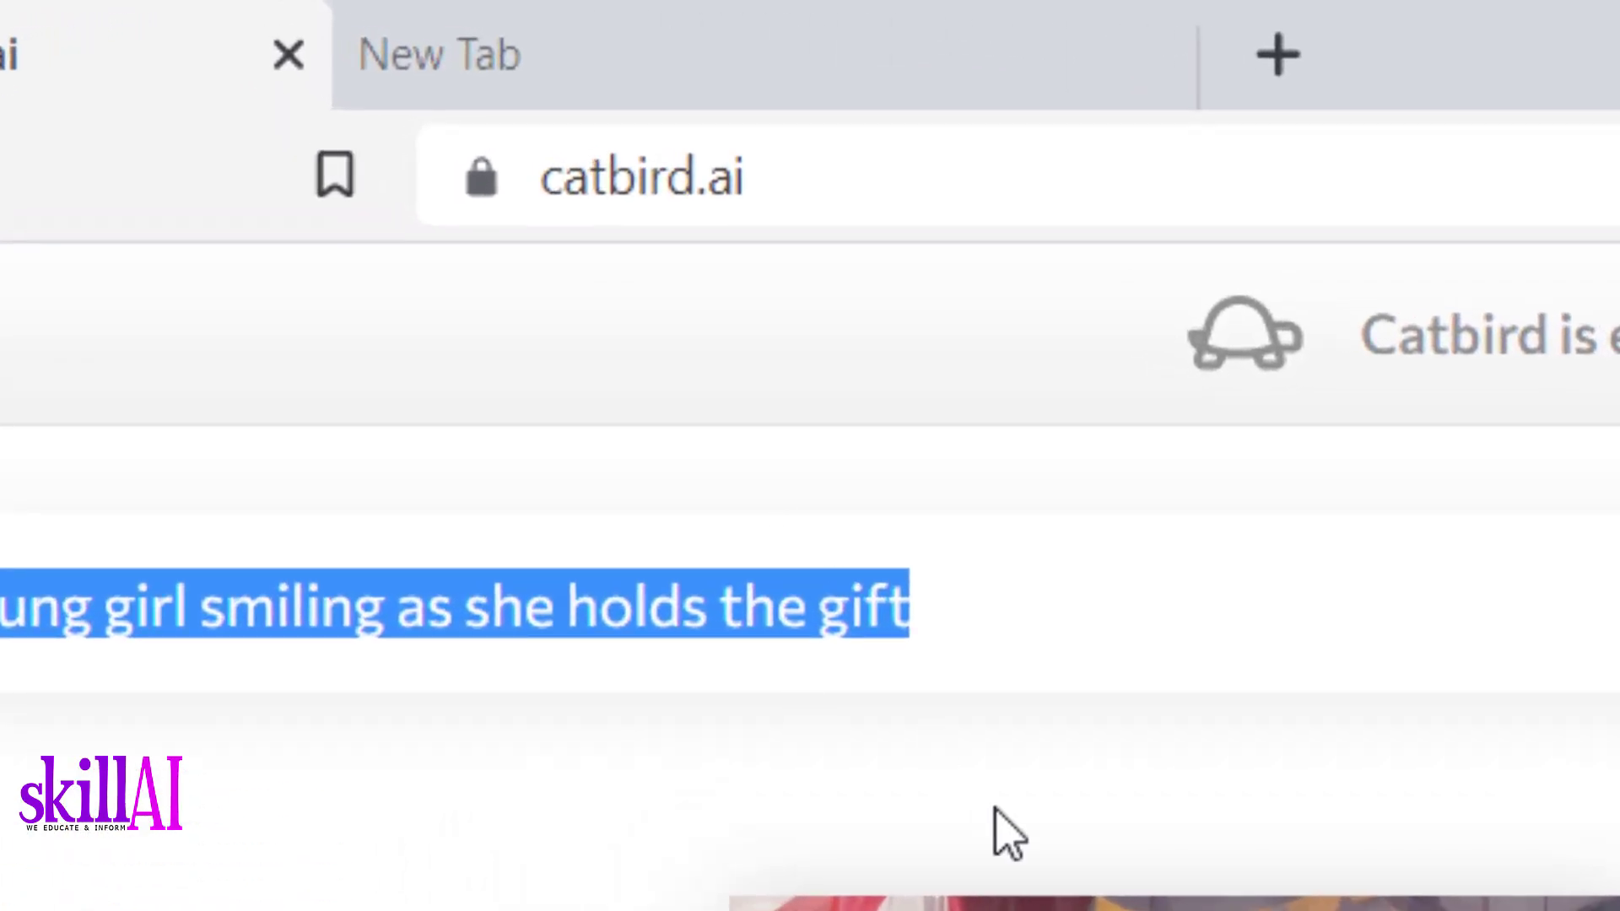
Load skillai.net/deepai-chat in the empty second Brave tab
click(825, 76)
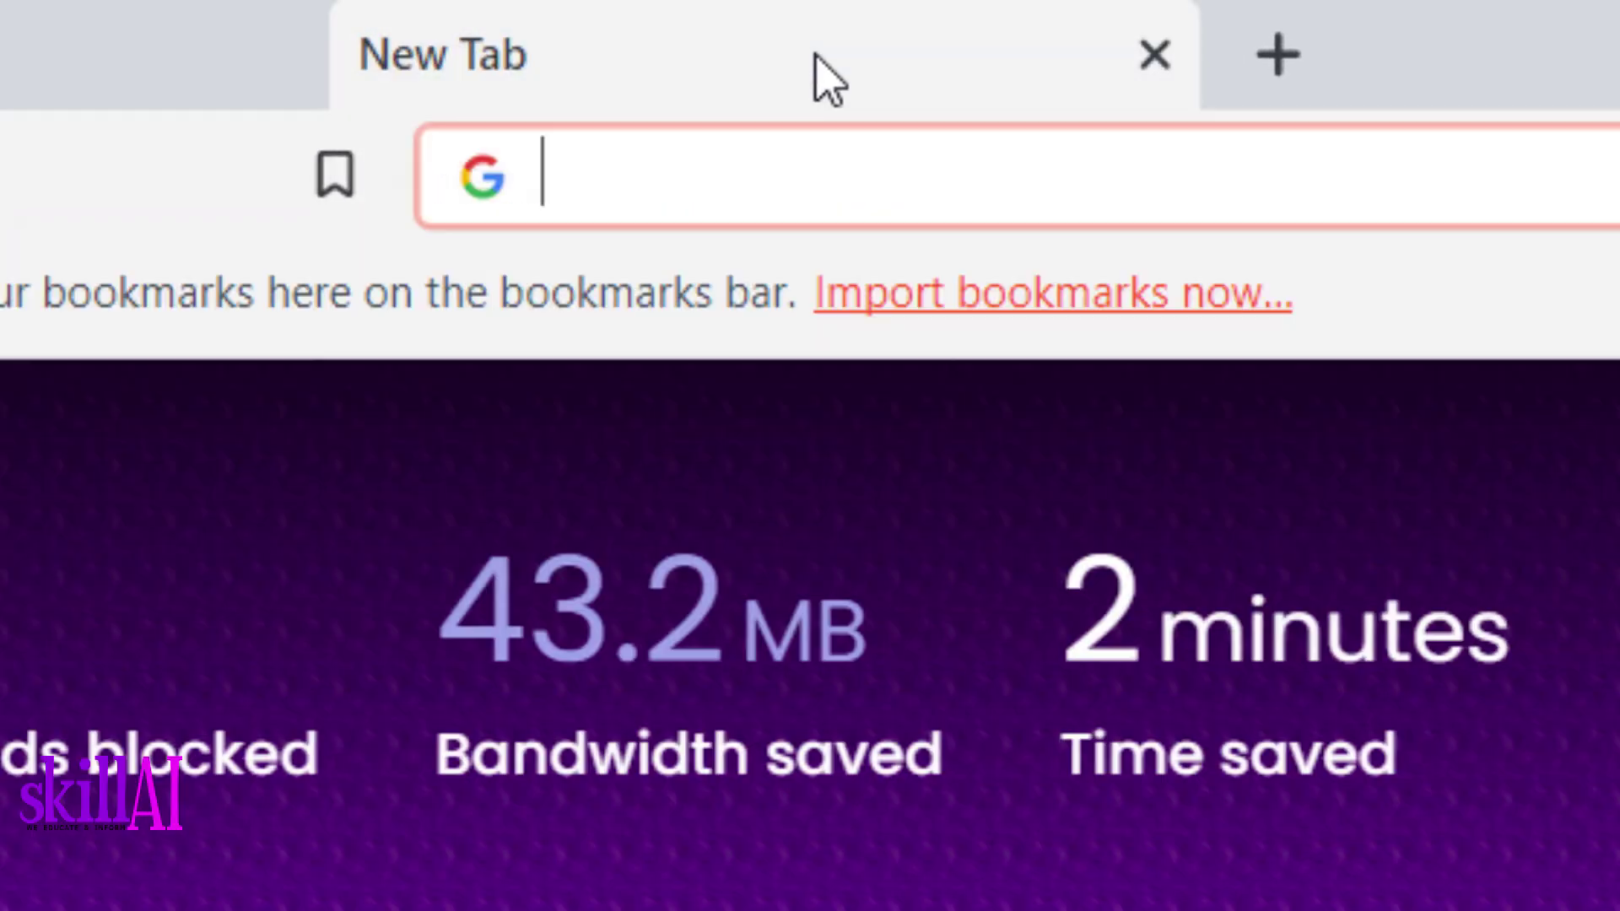
text(skill)
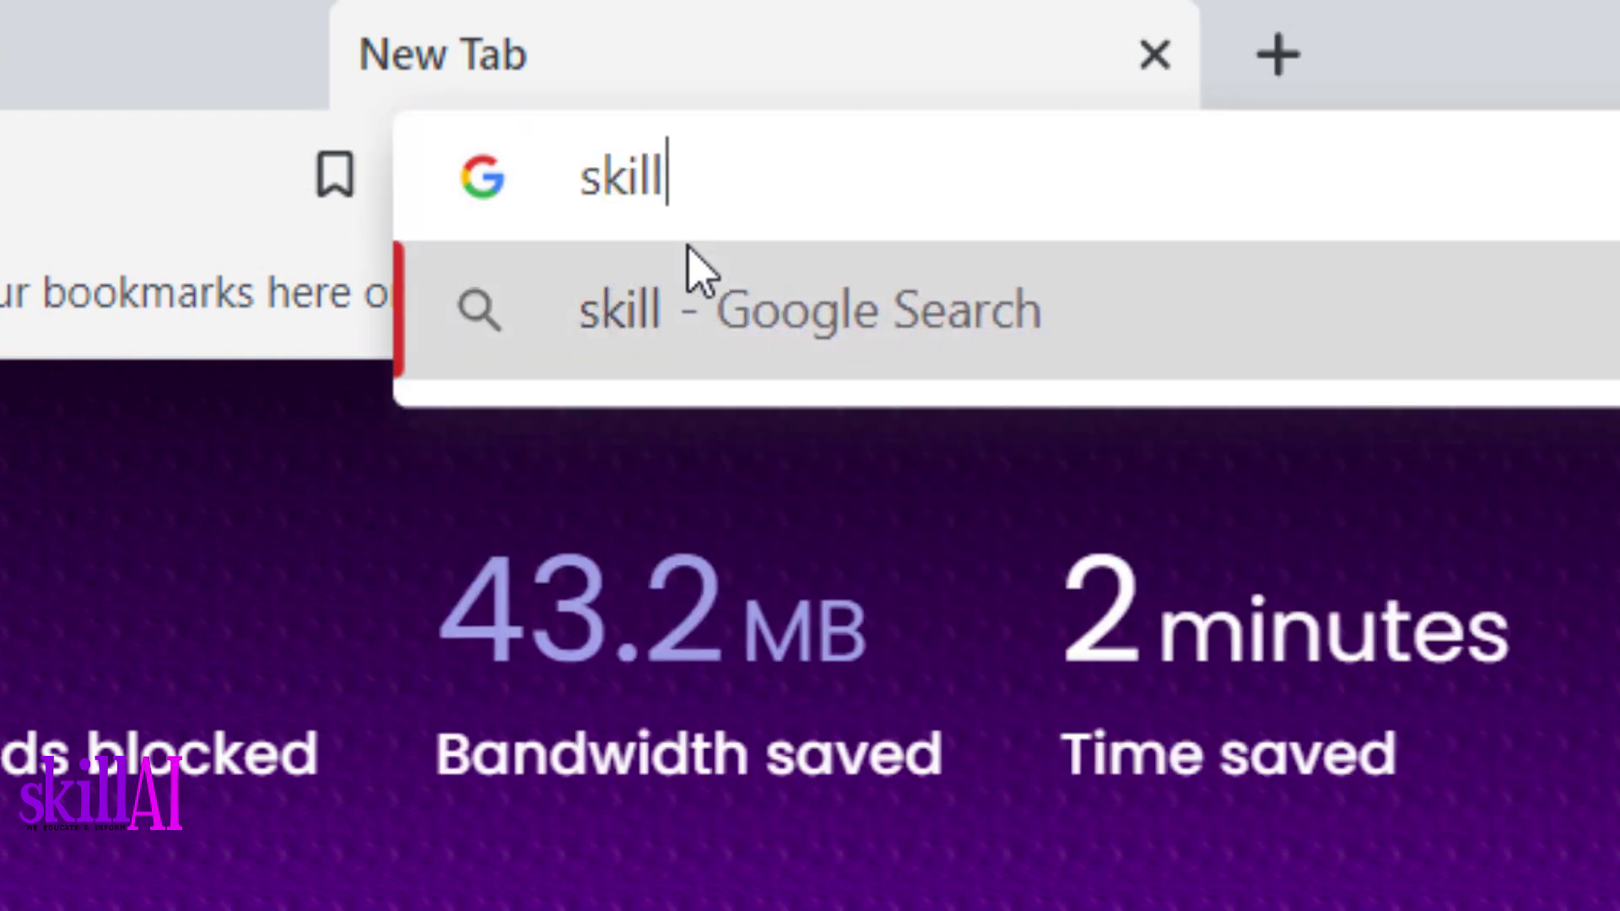
text(ai)
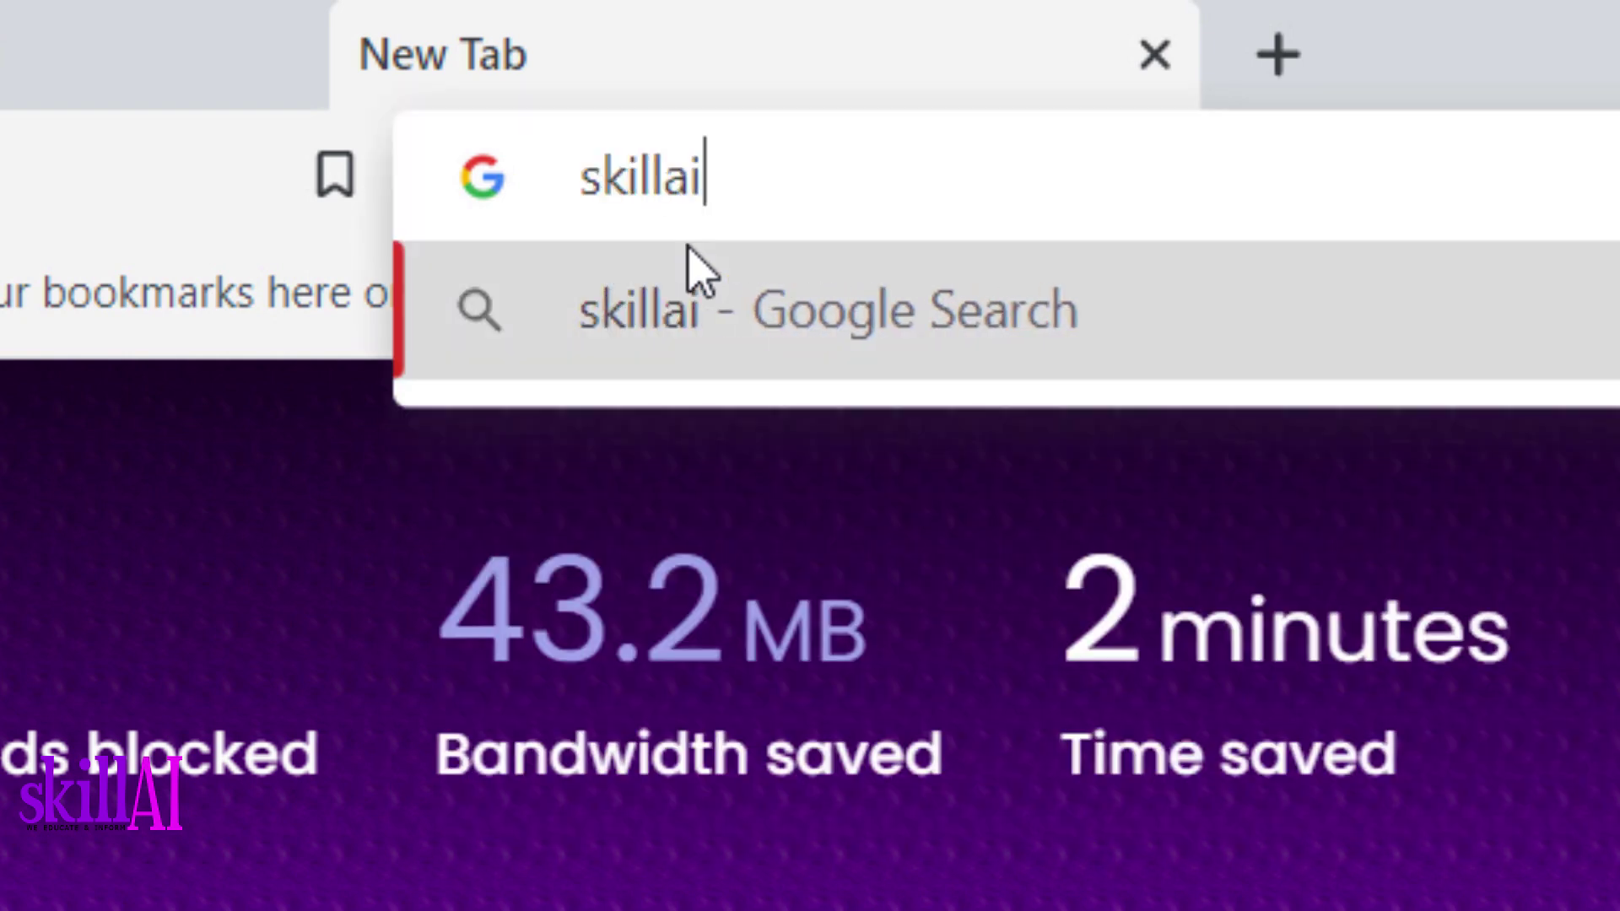
text(.net/)
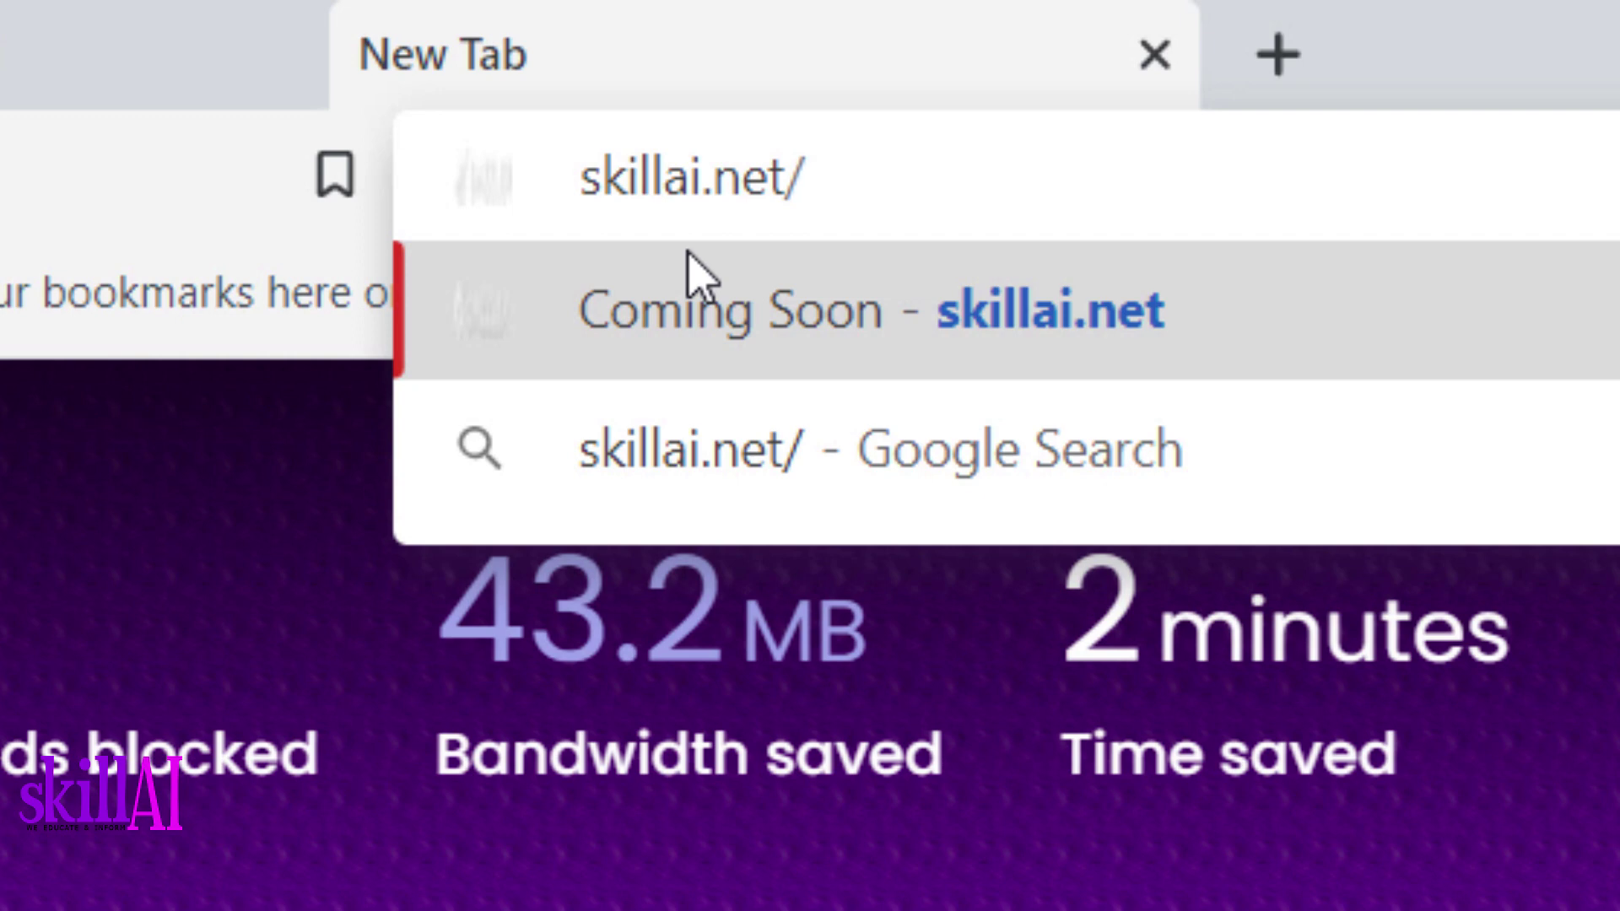
text(deepa)
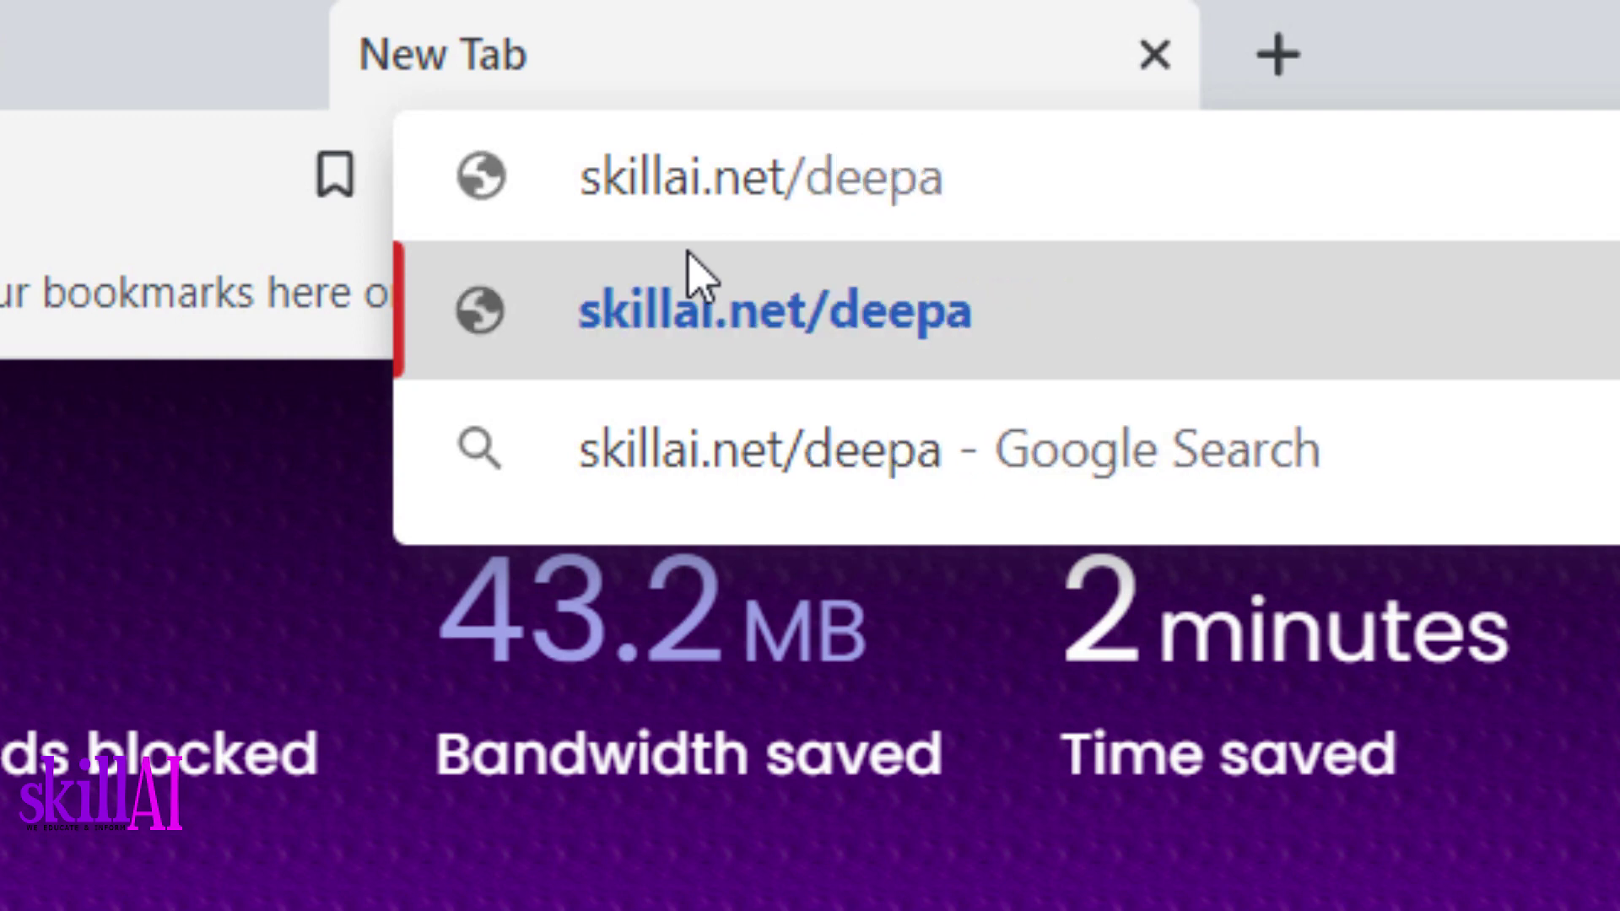
text(i-)
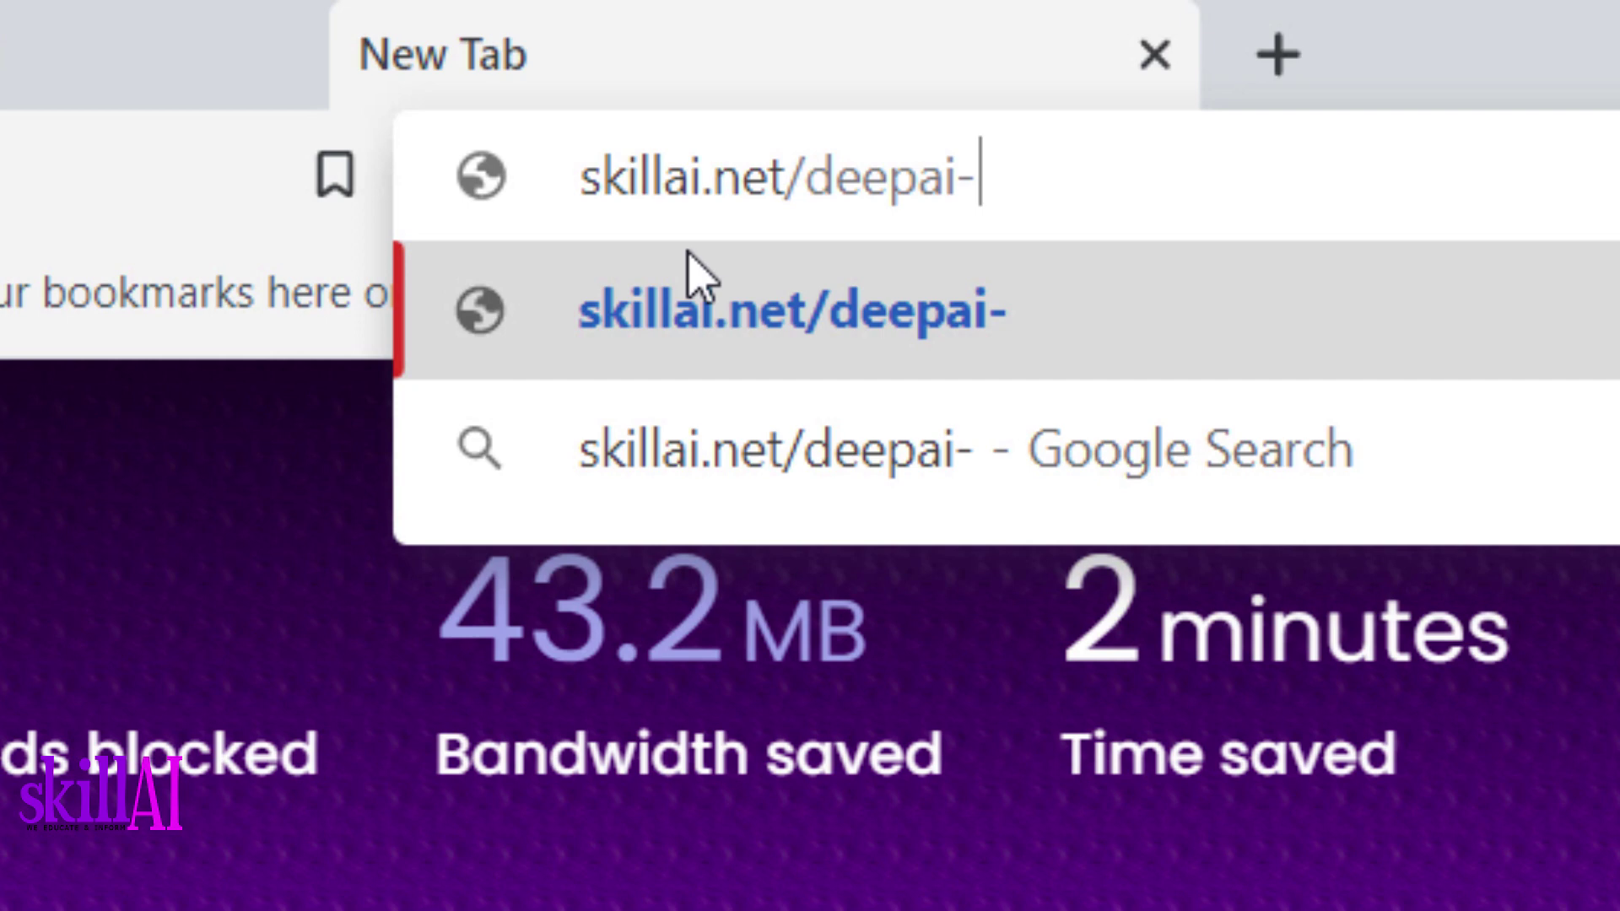
text(cha)
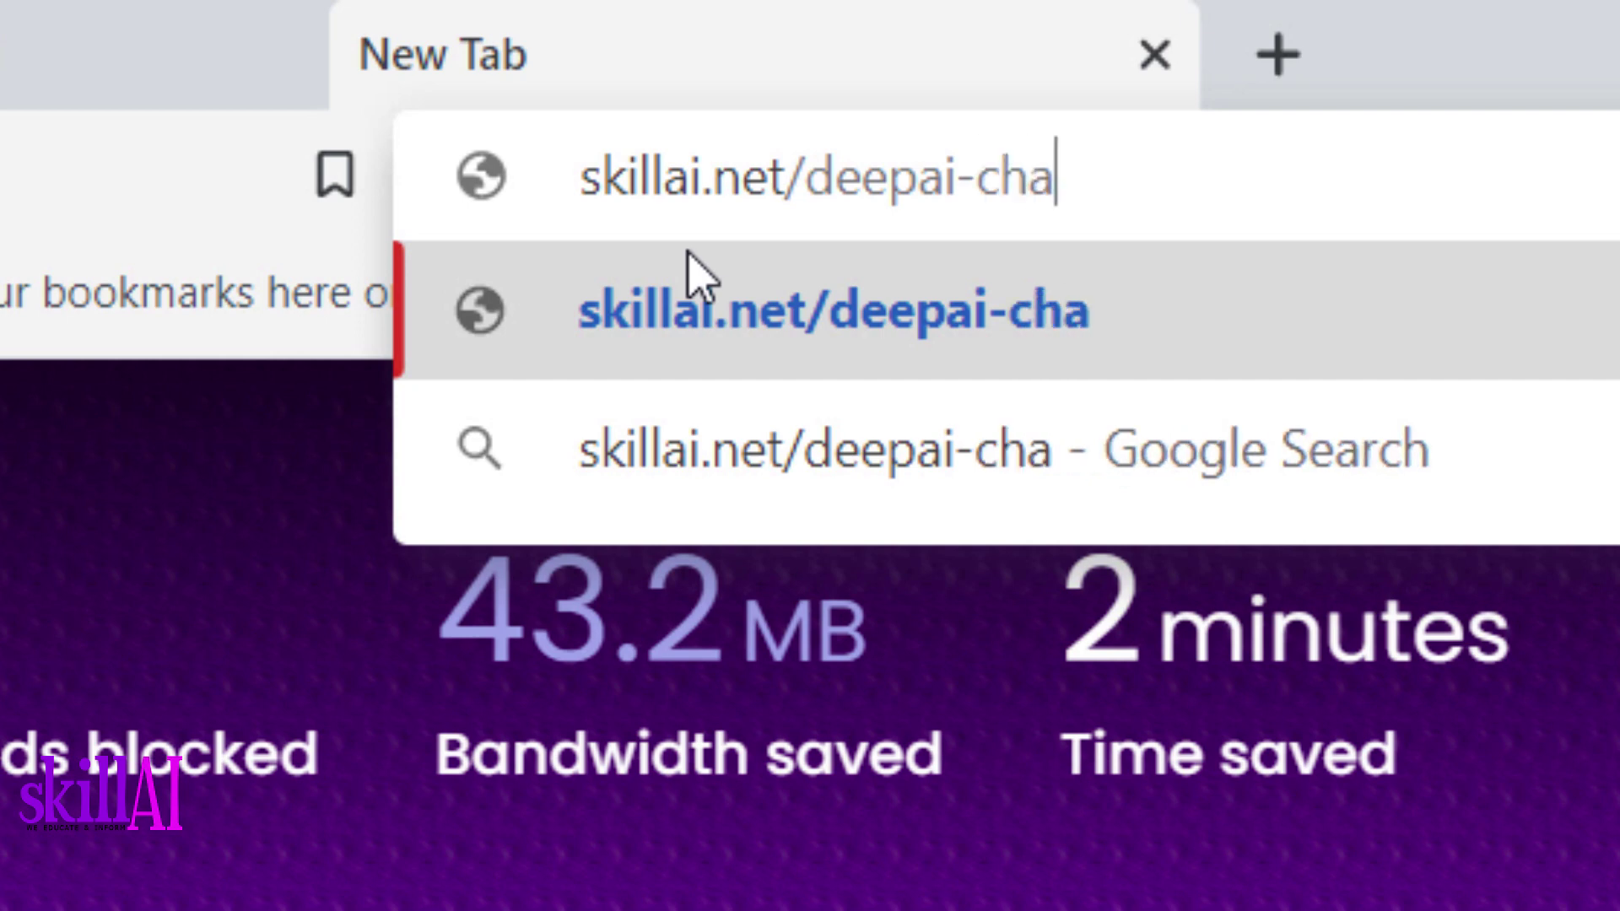
text(t)
key(Return)
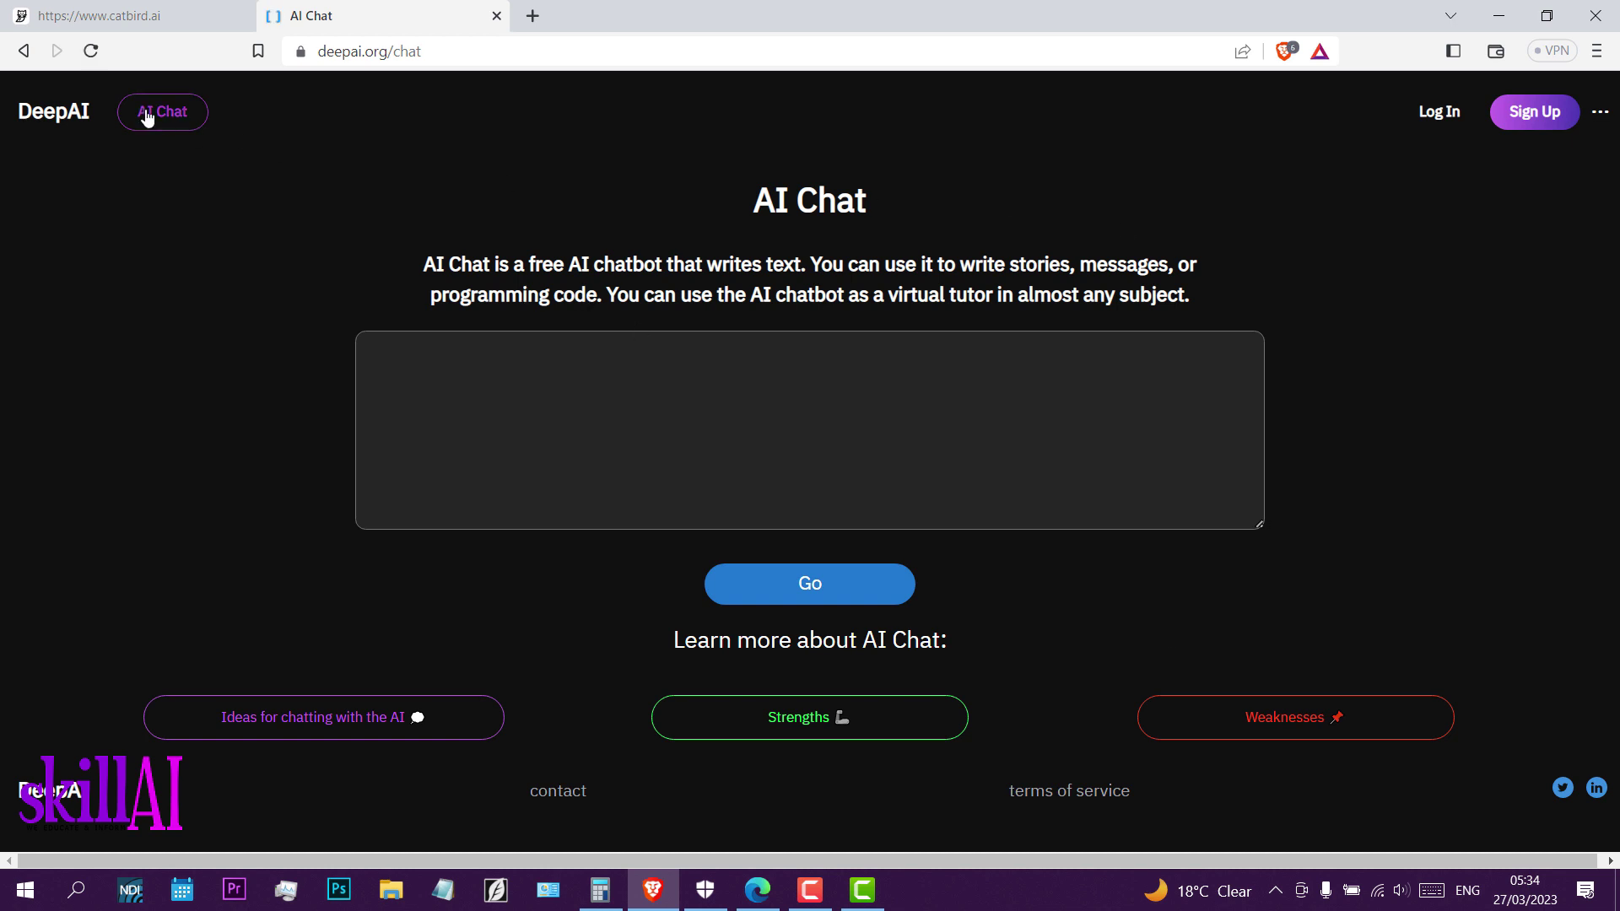
Ask DeepAI Chat for a prompt of a teenage girl at home smiling as she holds a new book
text(Give me a prompt to generate an image of a girl)
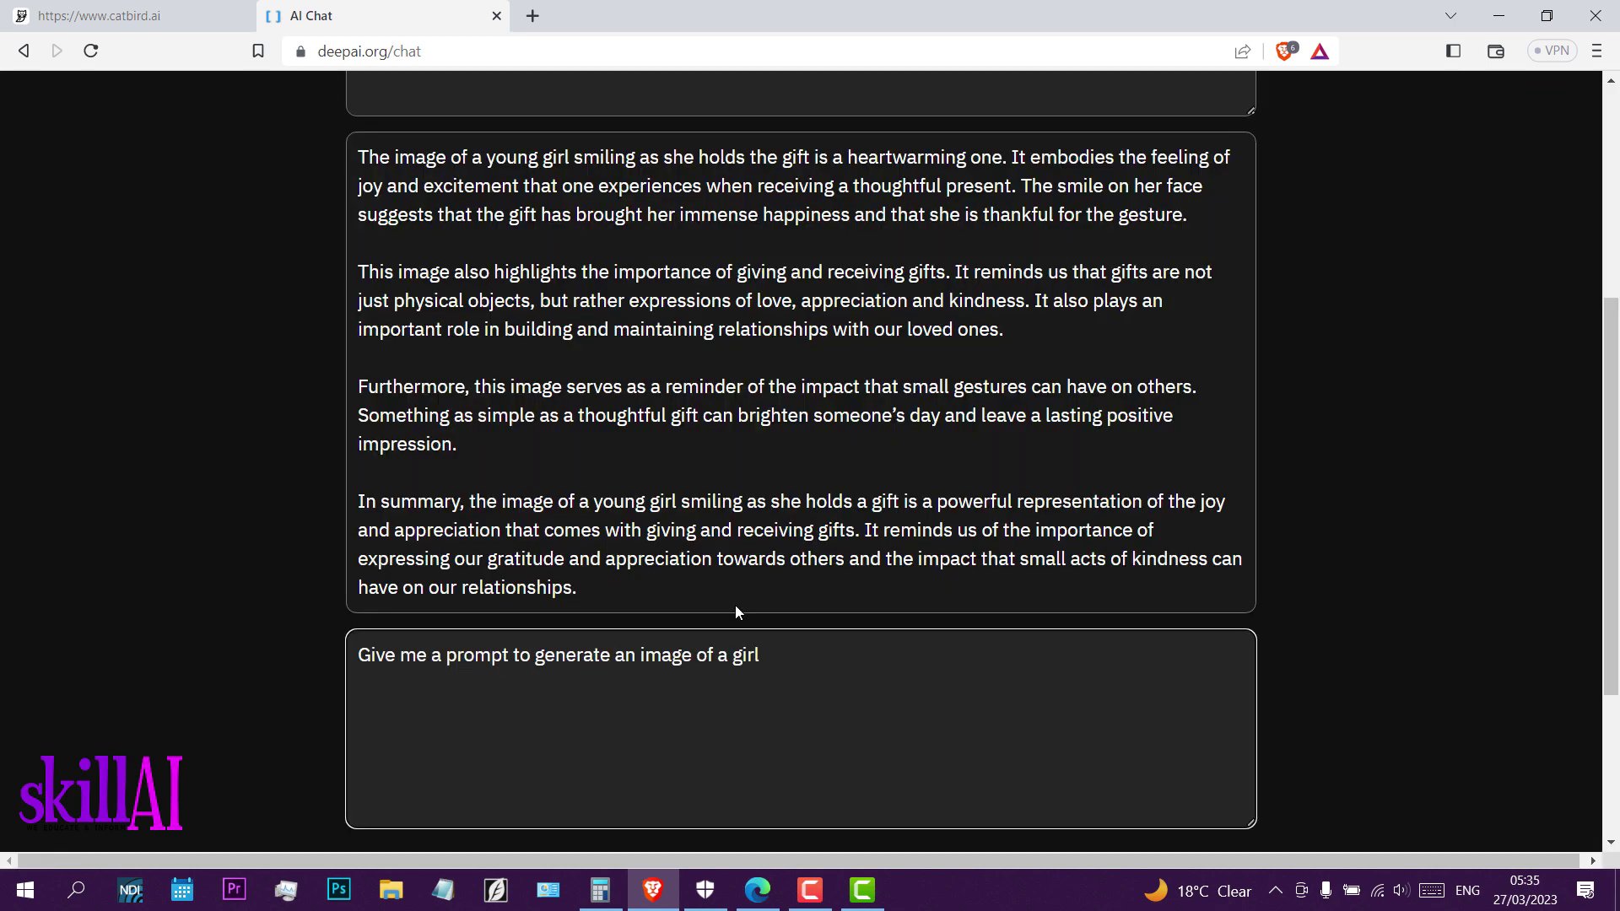
key(BackSpace)
key(BackSpace)
key(BackSpace)
key(BackSpace)
text(tennager girl sitting at home, smiling as h)
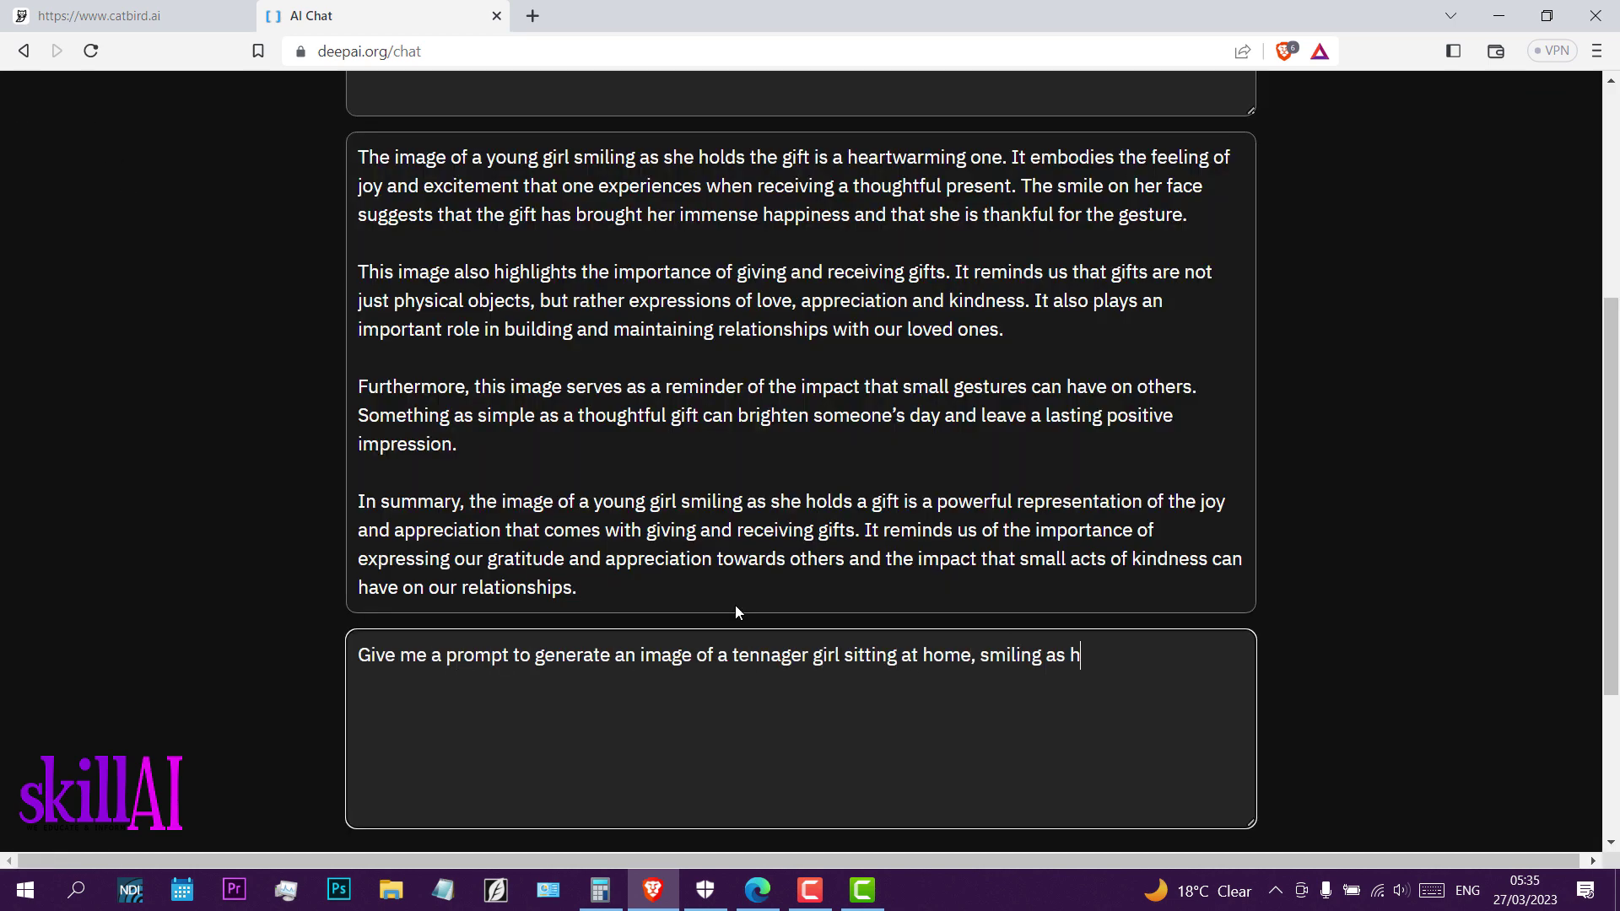
key(BackSpace)
text(she holds the new book)
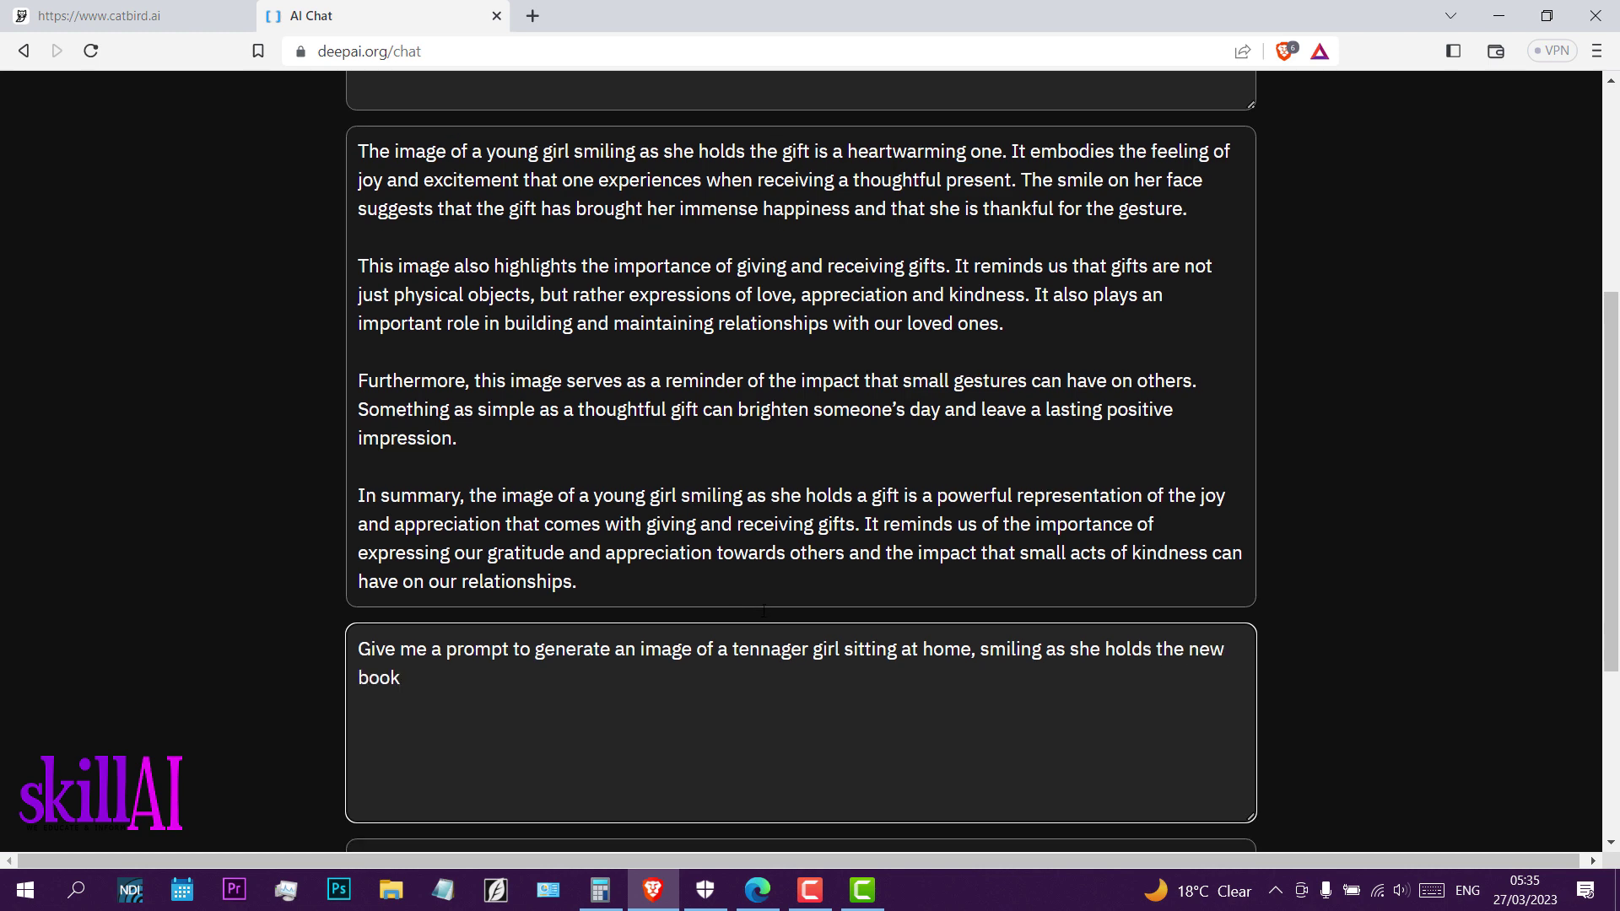
key(Return)
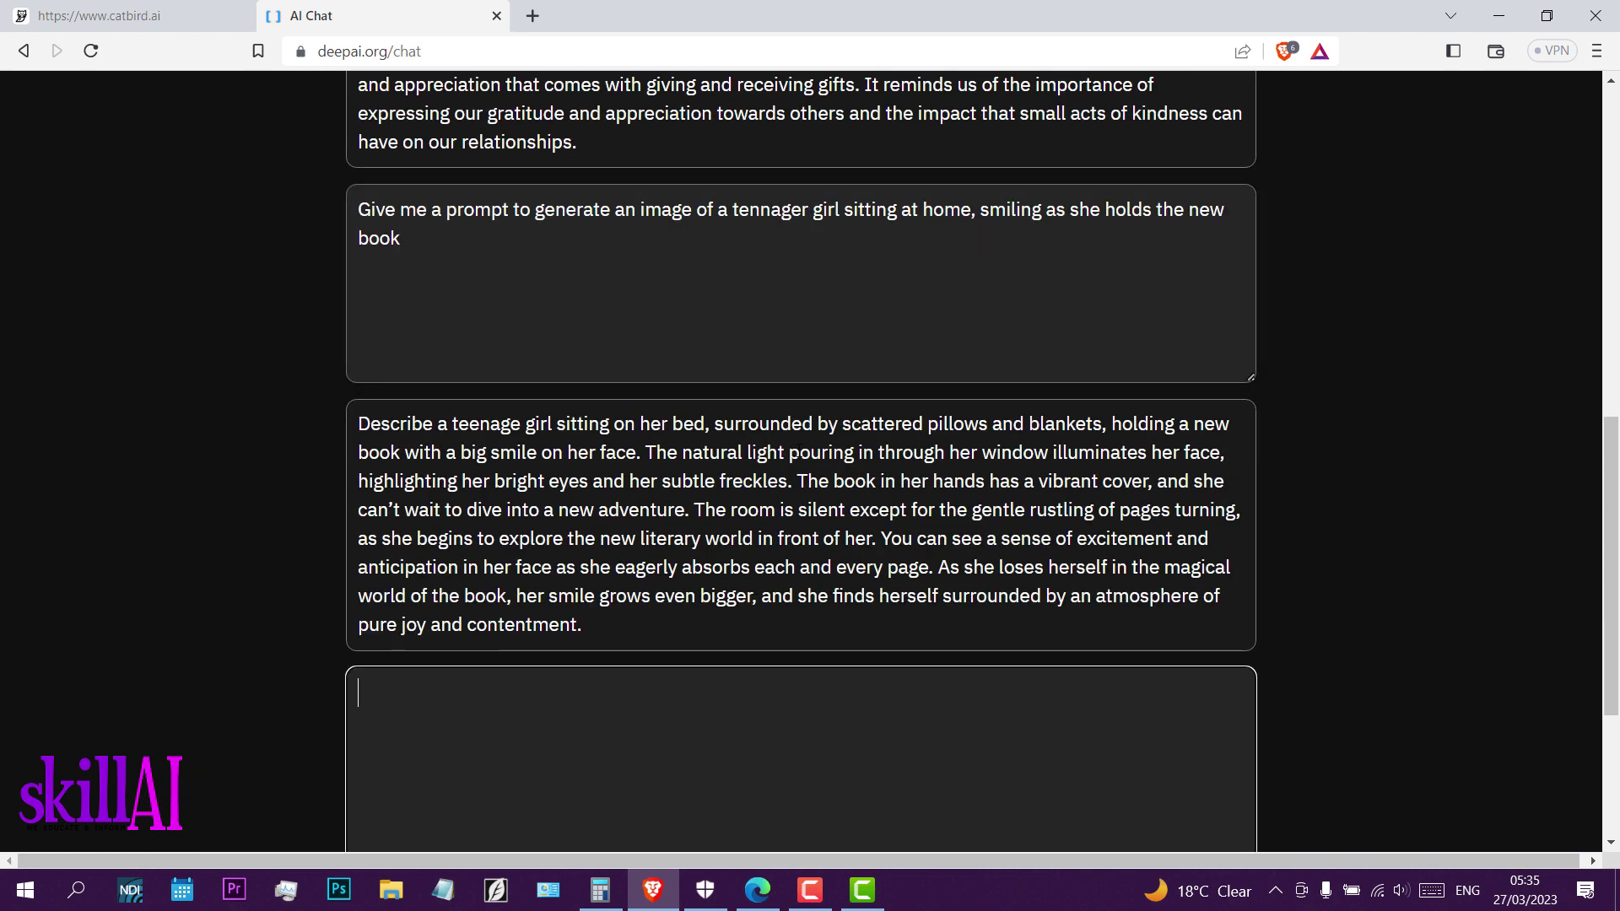
Copy the chatbot's full reply and return to the Catbird tab
drag(358, 422, 726, 643)
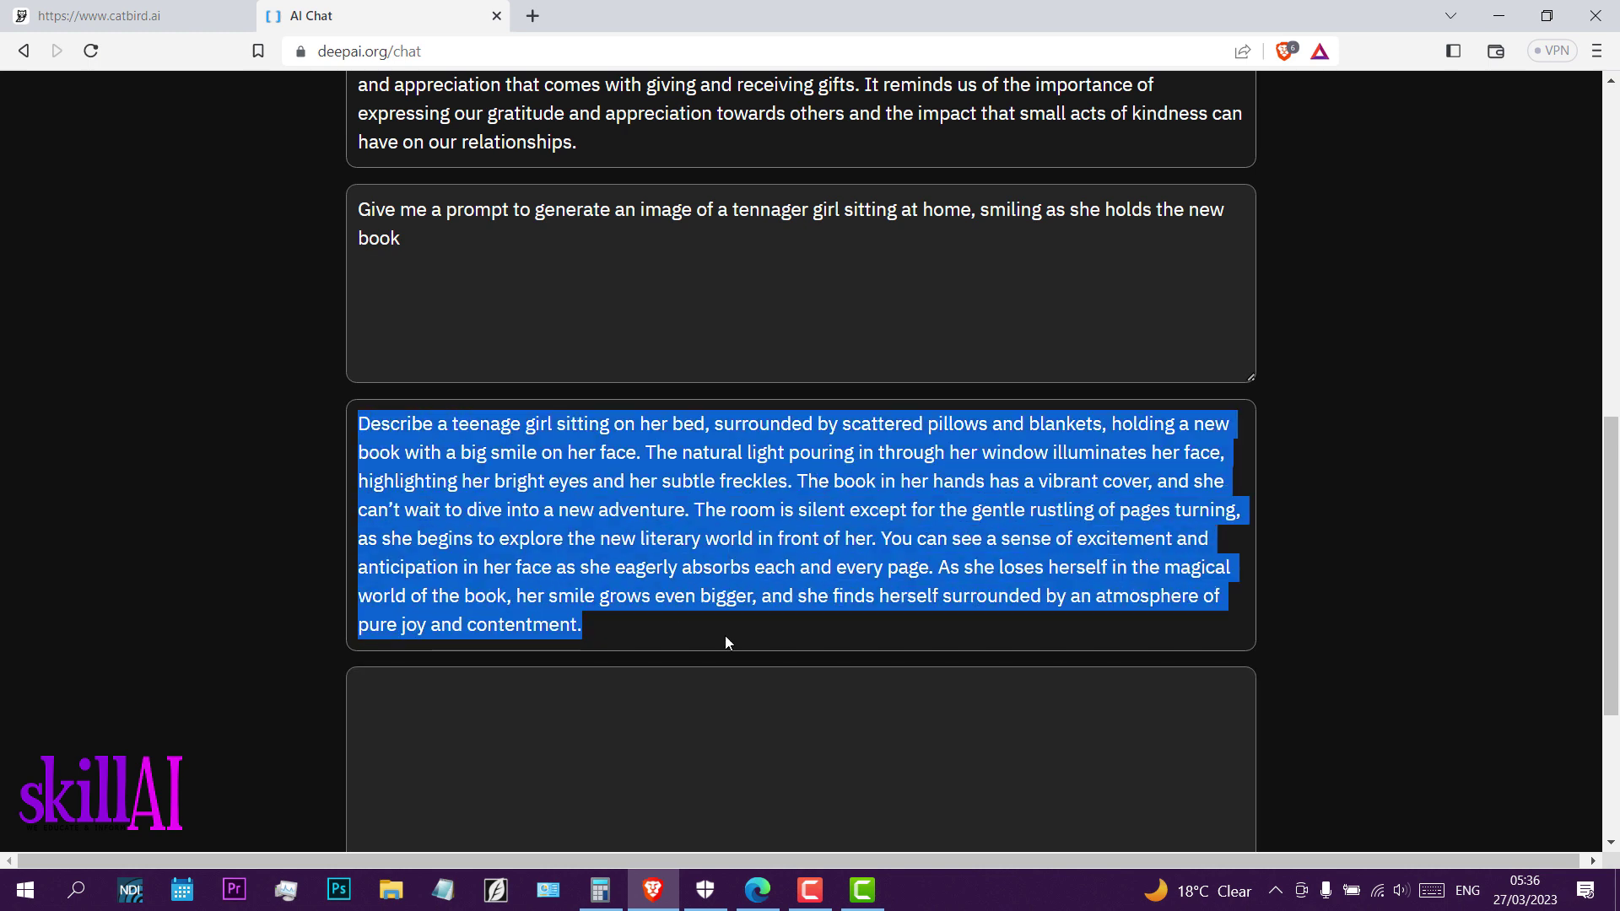
right_click(692, 544)
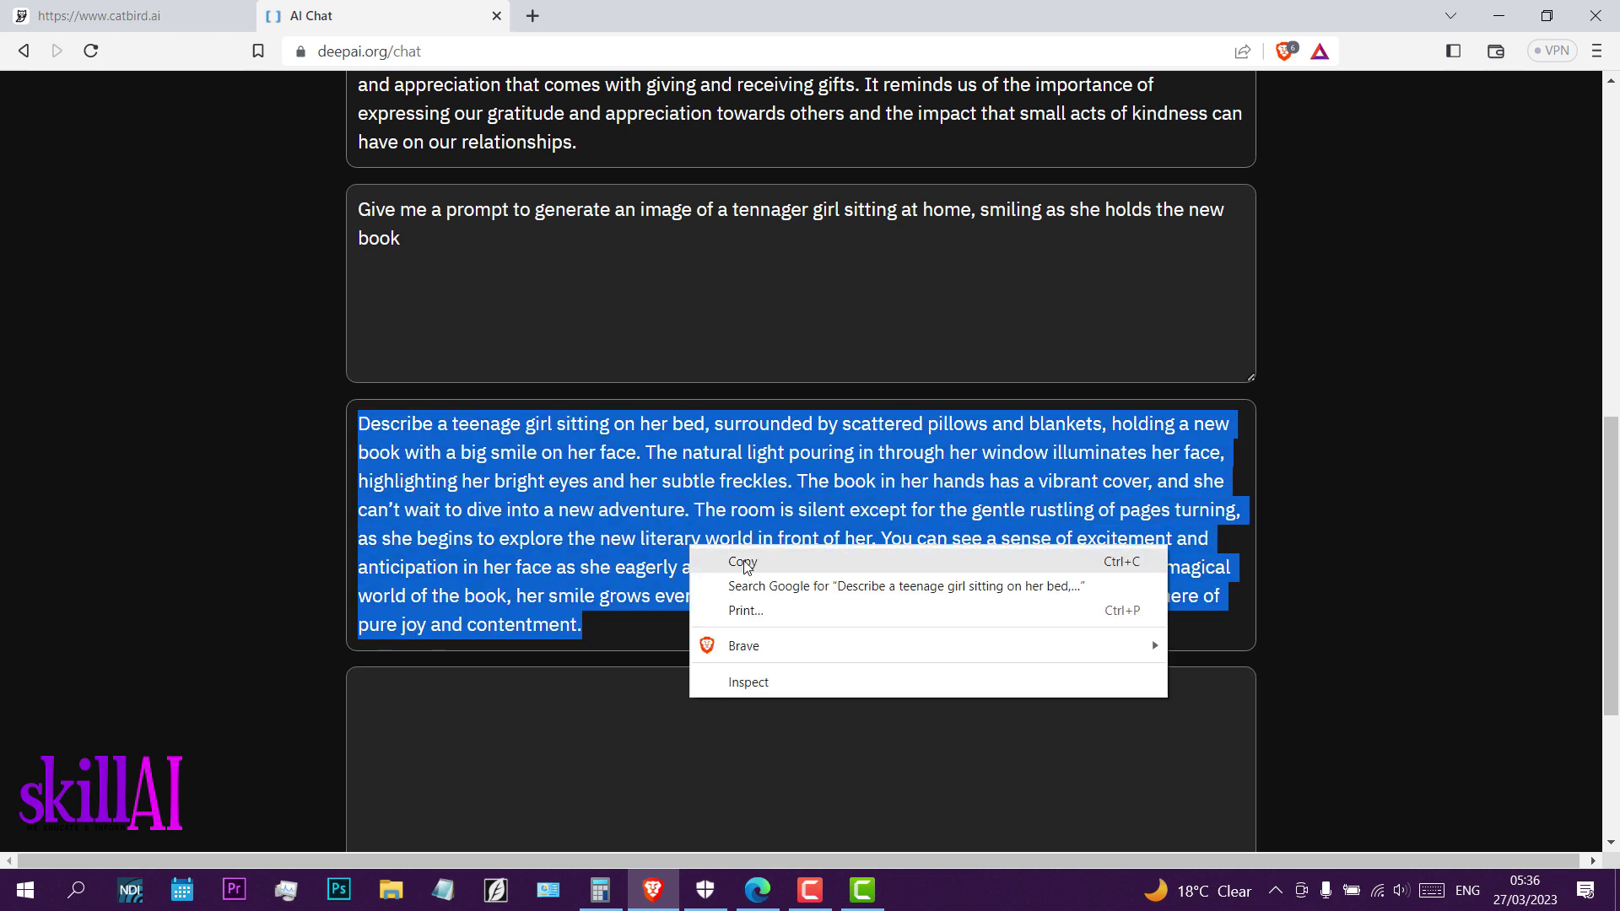
click(747, 561)
click(158, 28)
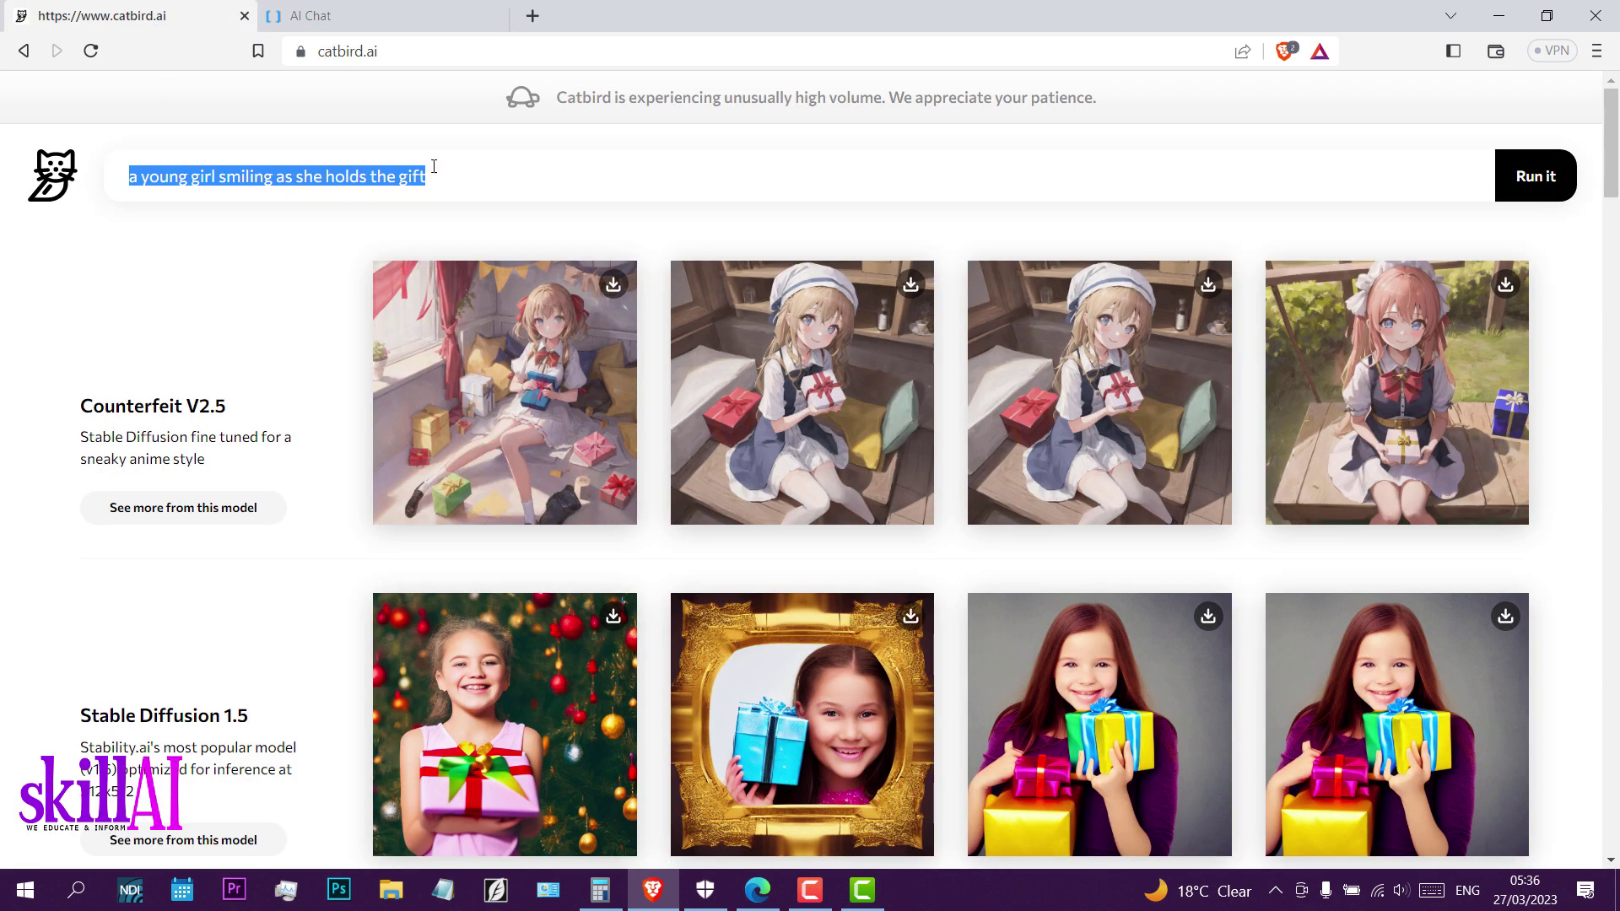
Paste the DeepAI description as the new prompt and generate images from all models
key(ctrl+v)
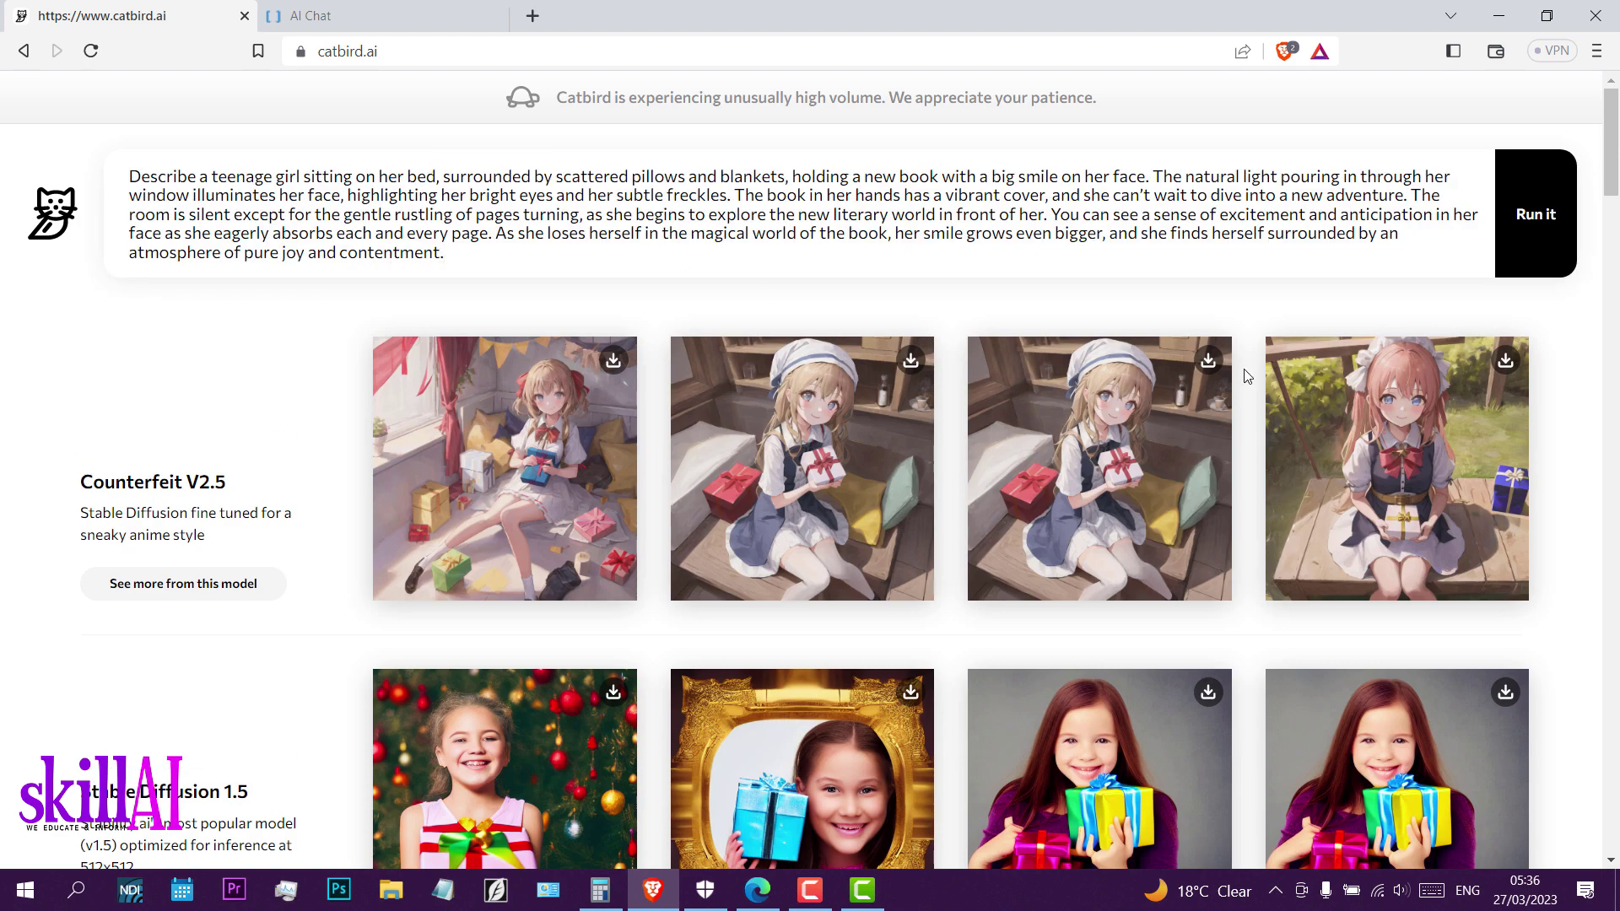
click(1546, 246)
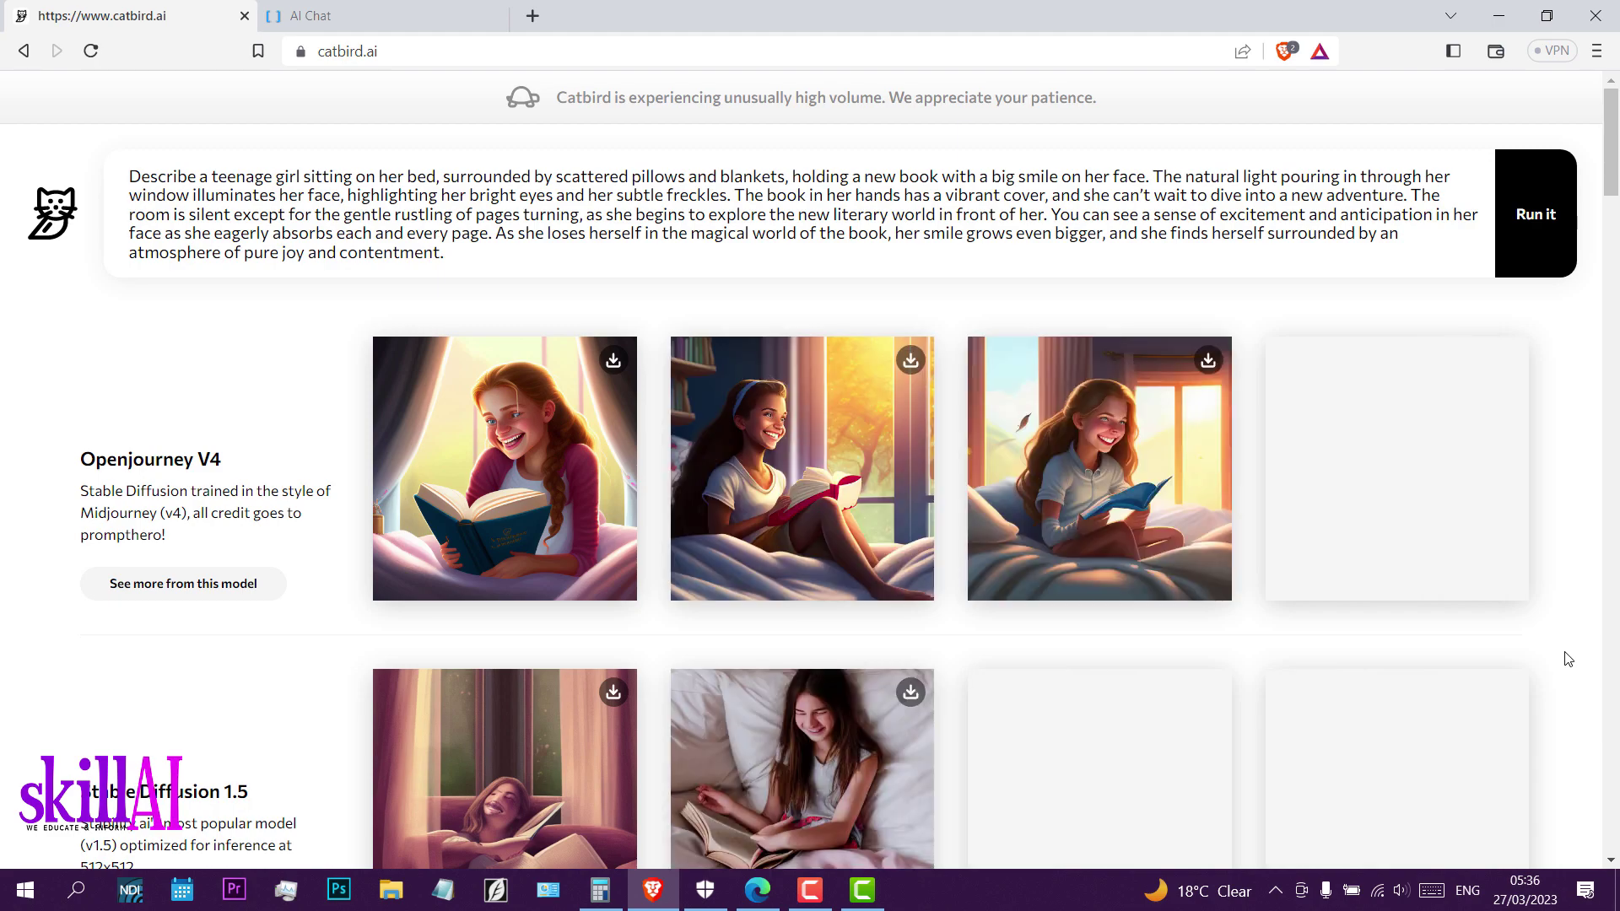
scroll(1566, 658, down, 2)
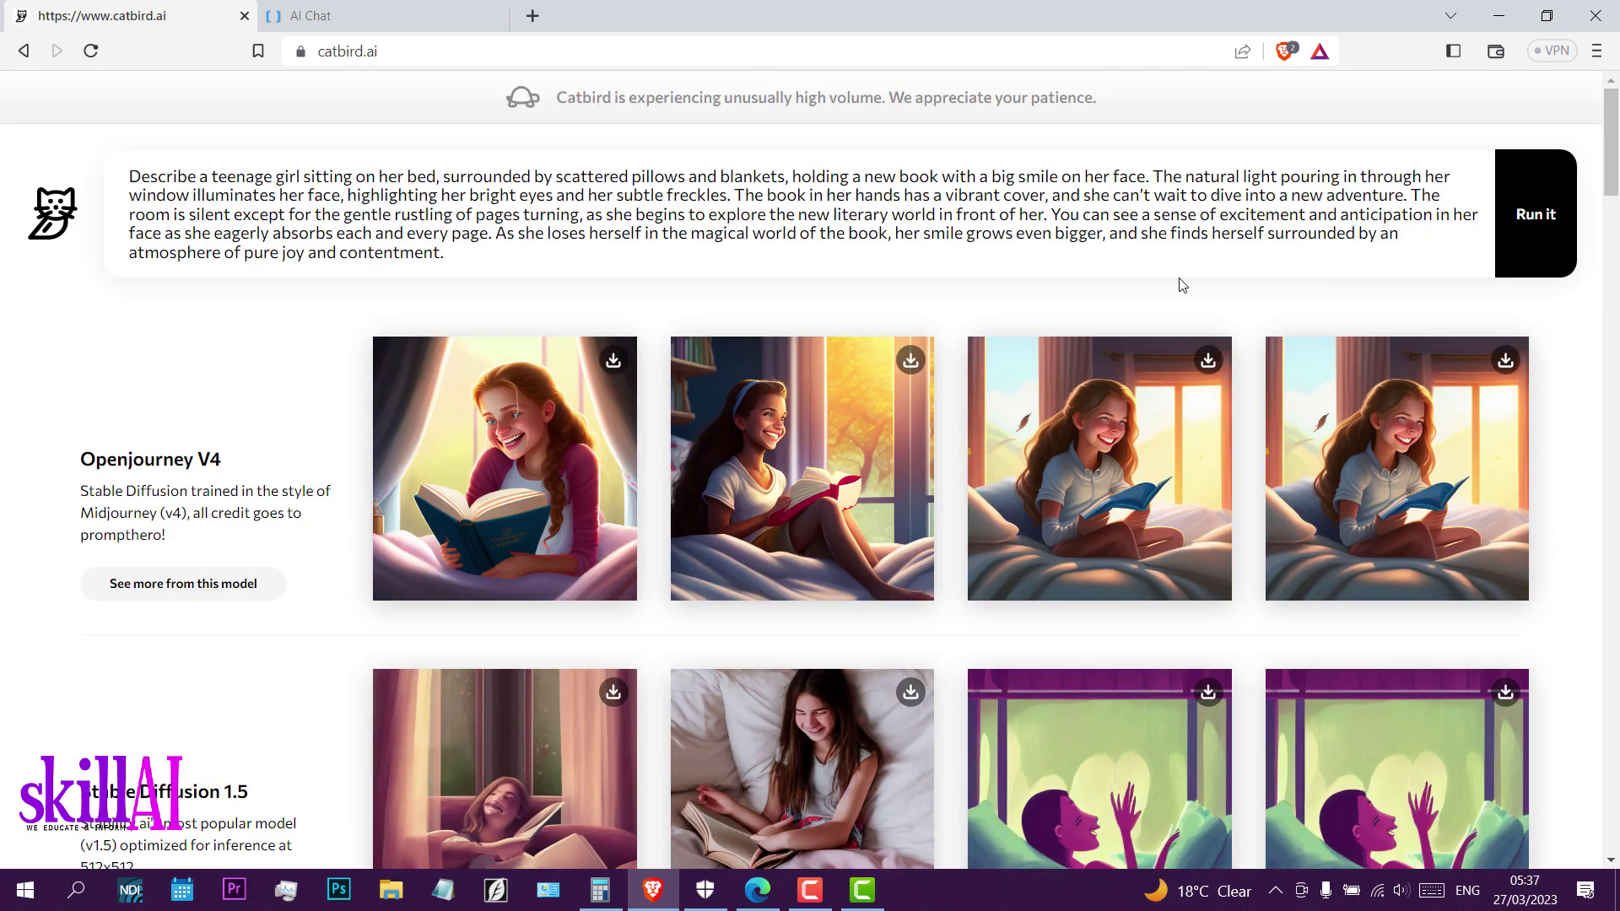
Select and deselect parts of the pasted prompt text while reviewing the new results
drag(1159, 177, 1172, 250)
click(820, 233)
drag(442, 253, 131, 180)
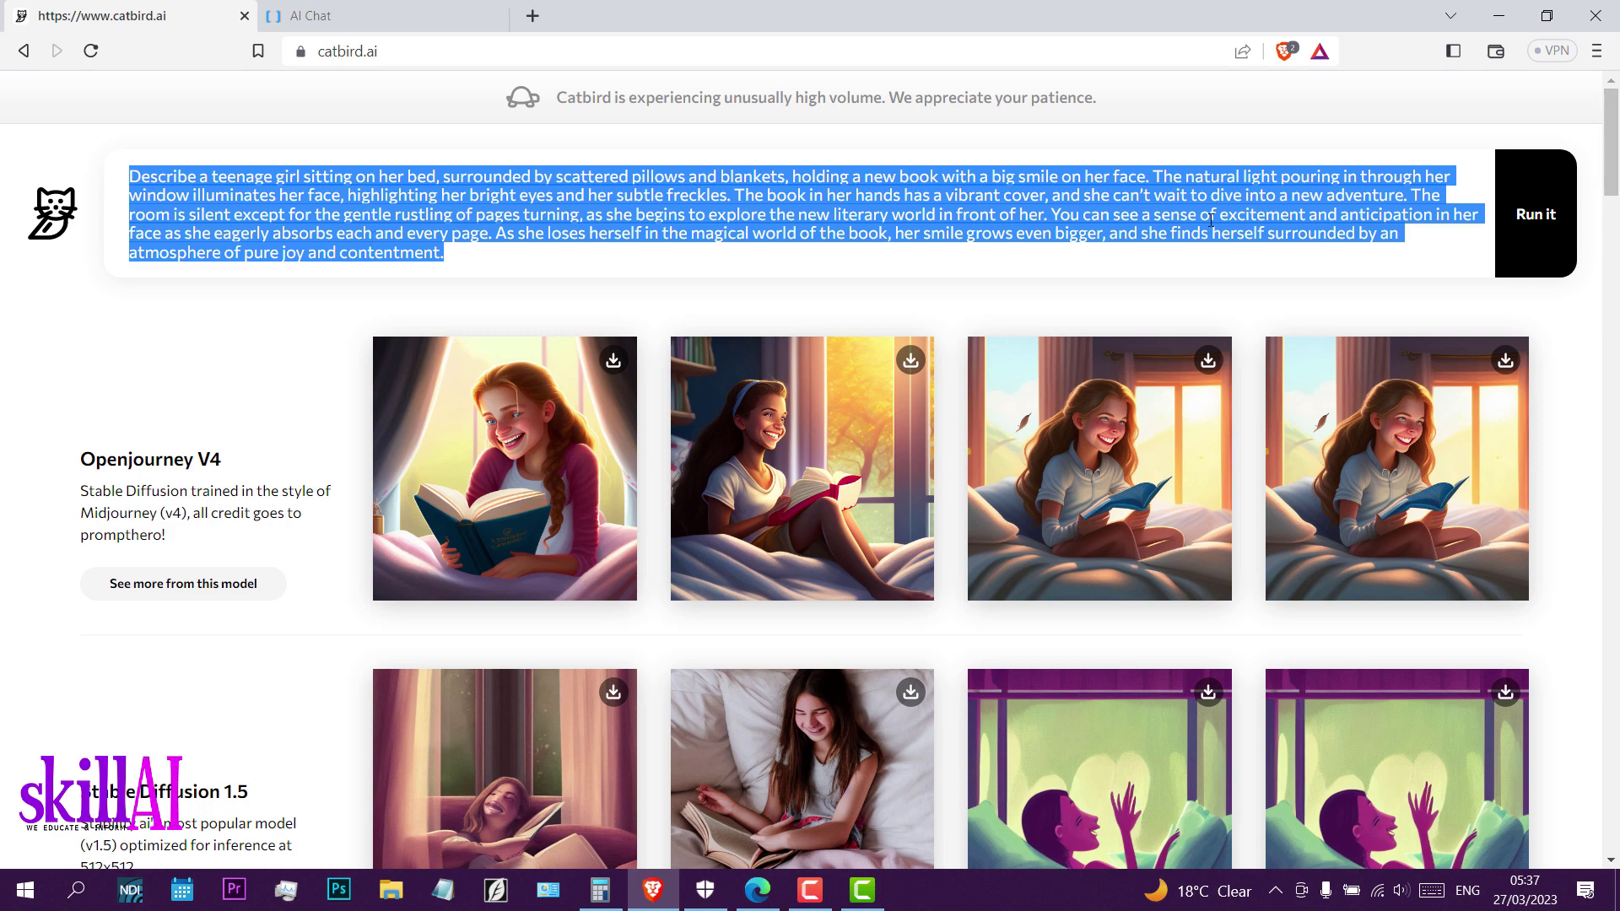
click(1586, 193)
drag(1612, 148, 1609, 327)
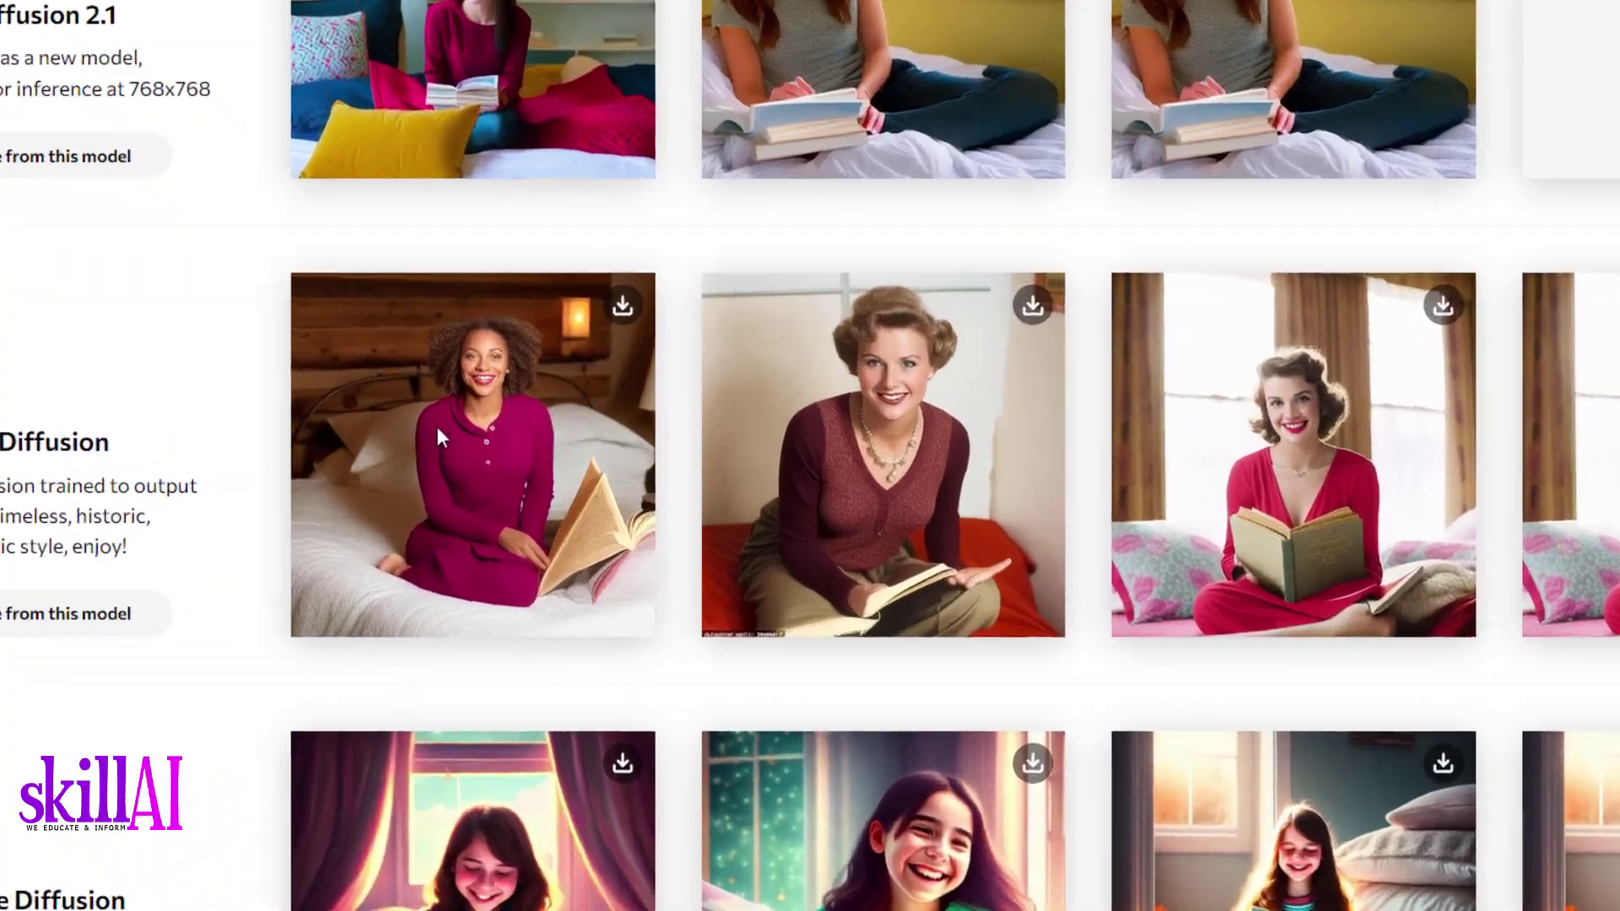
Enlarge the first and third Timeless Diffusion images for a closer look, closing each afterward
click(480, 440)
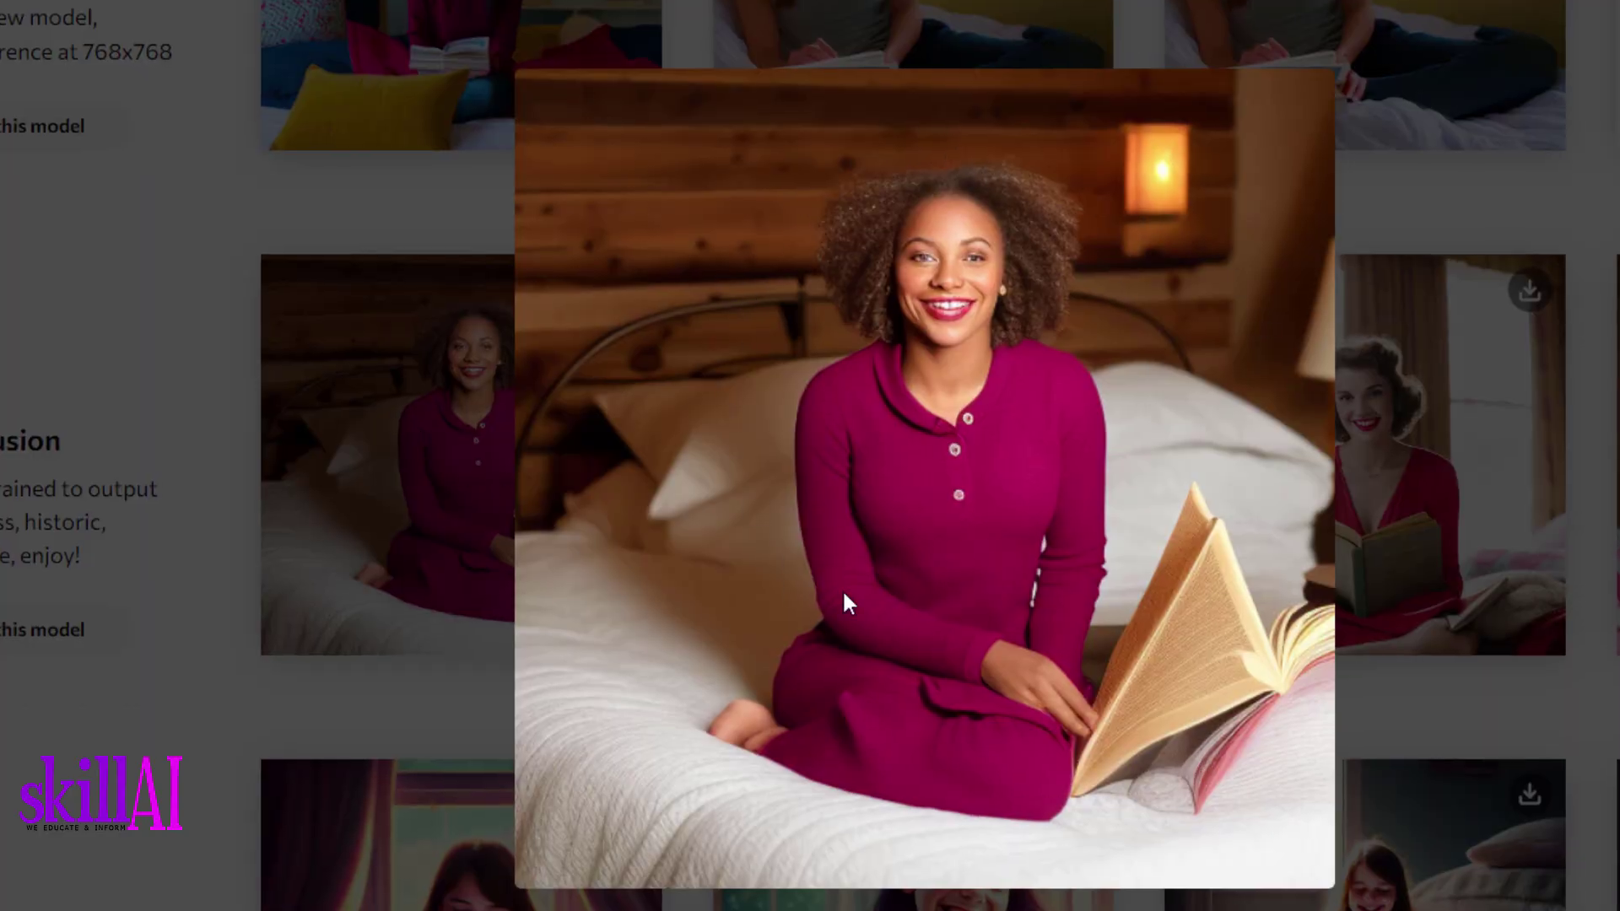
click(1483, 554)
click(1339, 565)
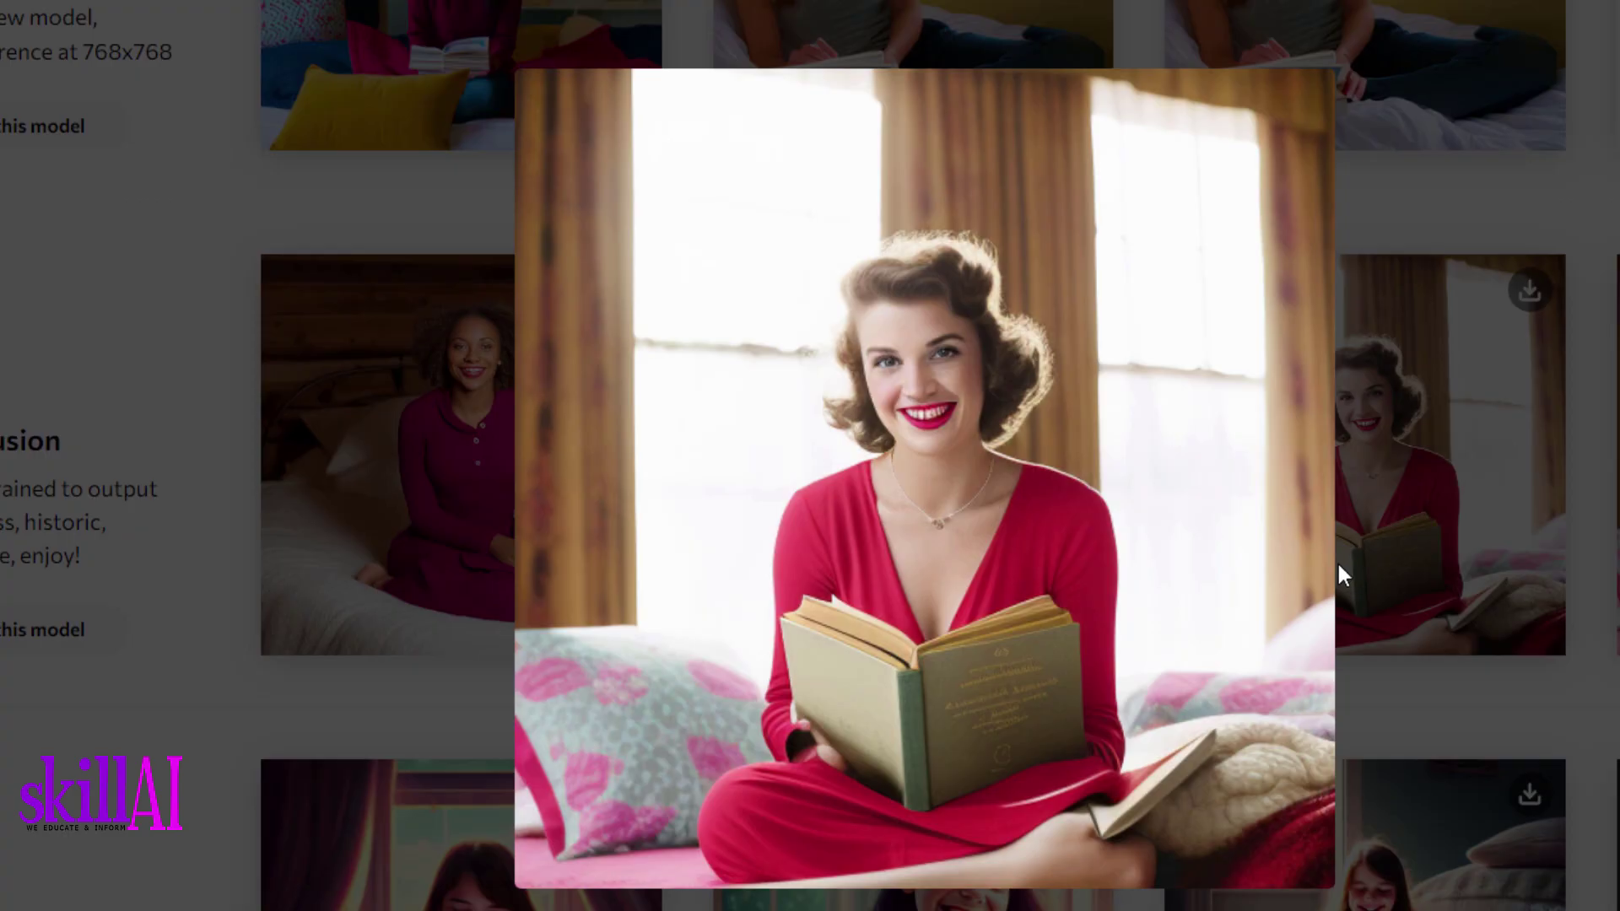
click(1449, 564)
Inspect four Portrait+ images one by one, then enlarge the first Analog image
scroll(1208, 719, down, 8)
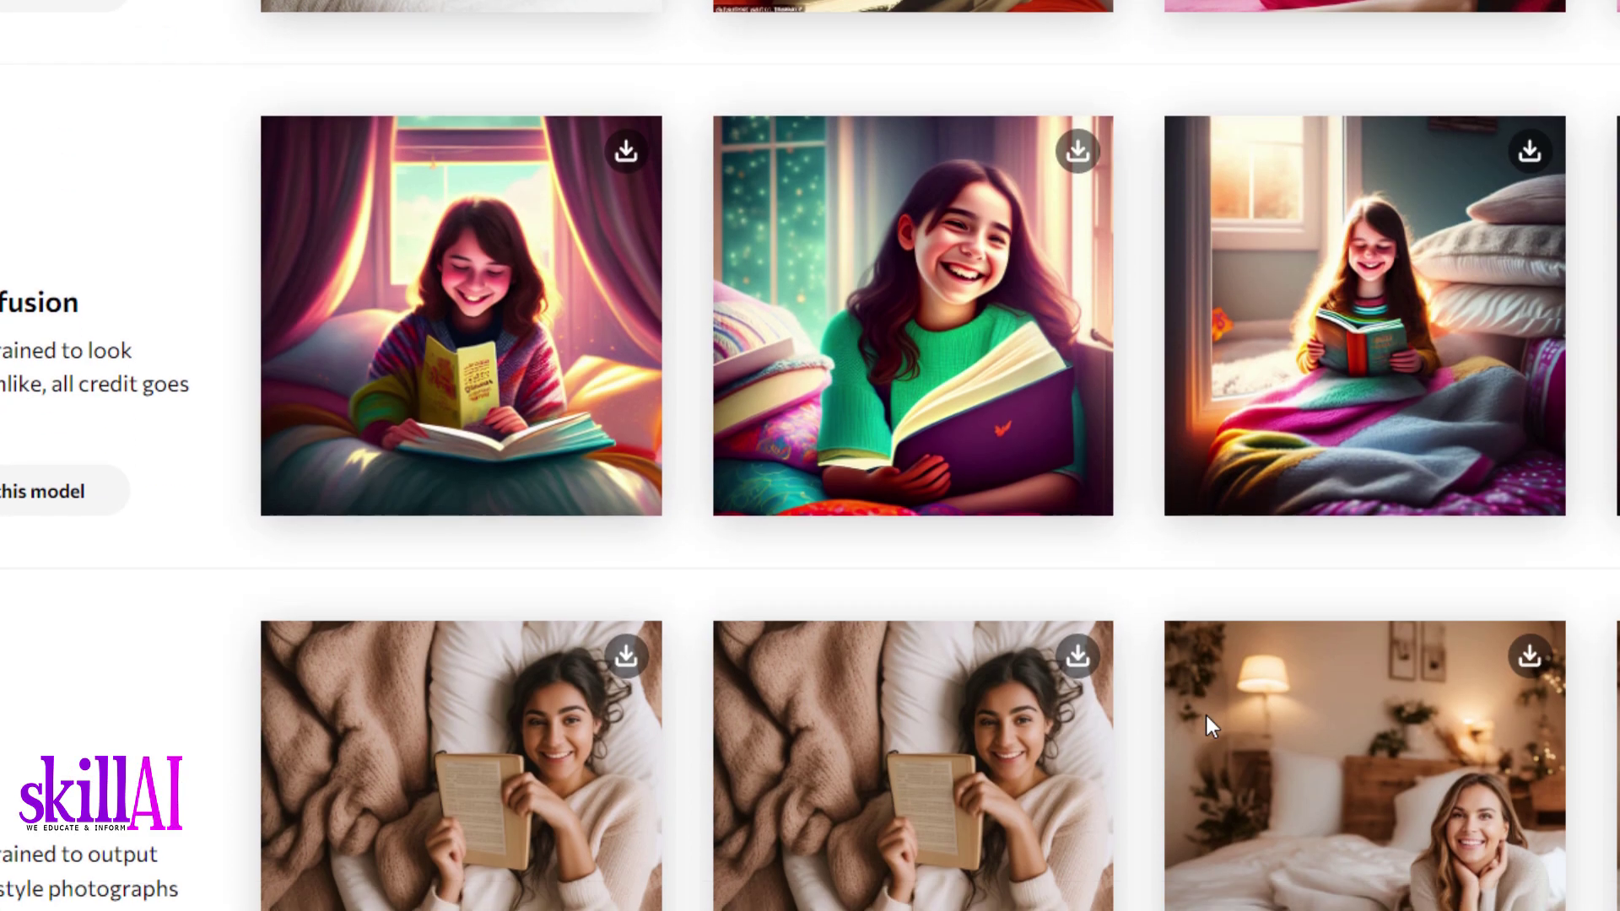
click(1072, 714)
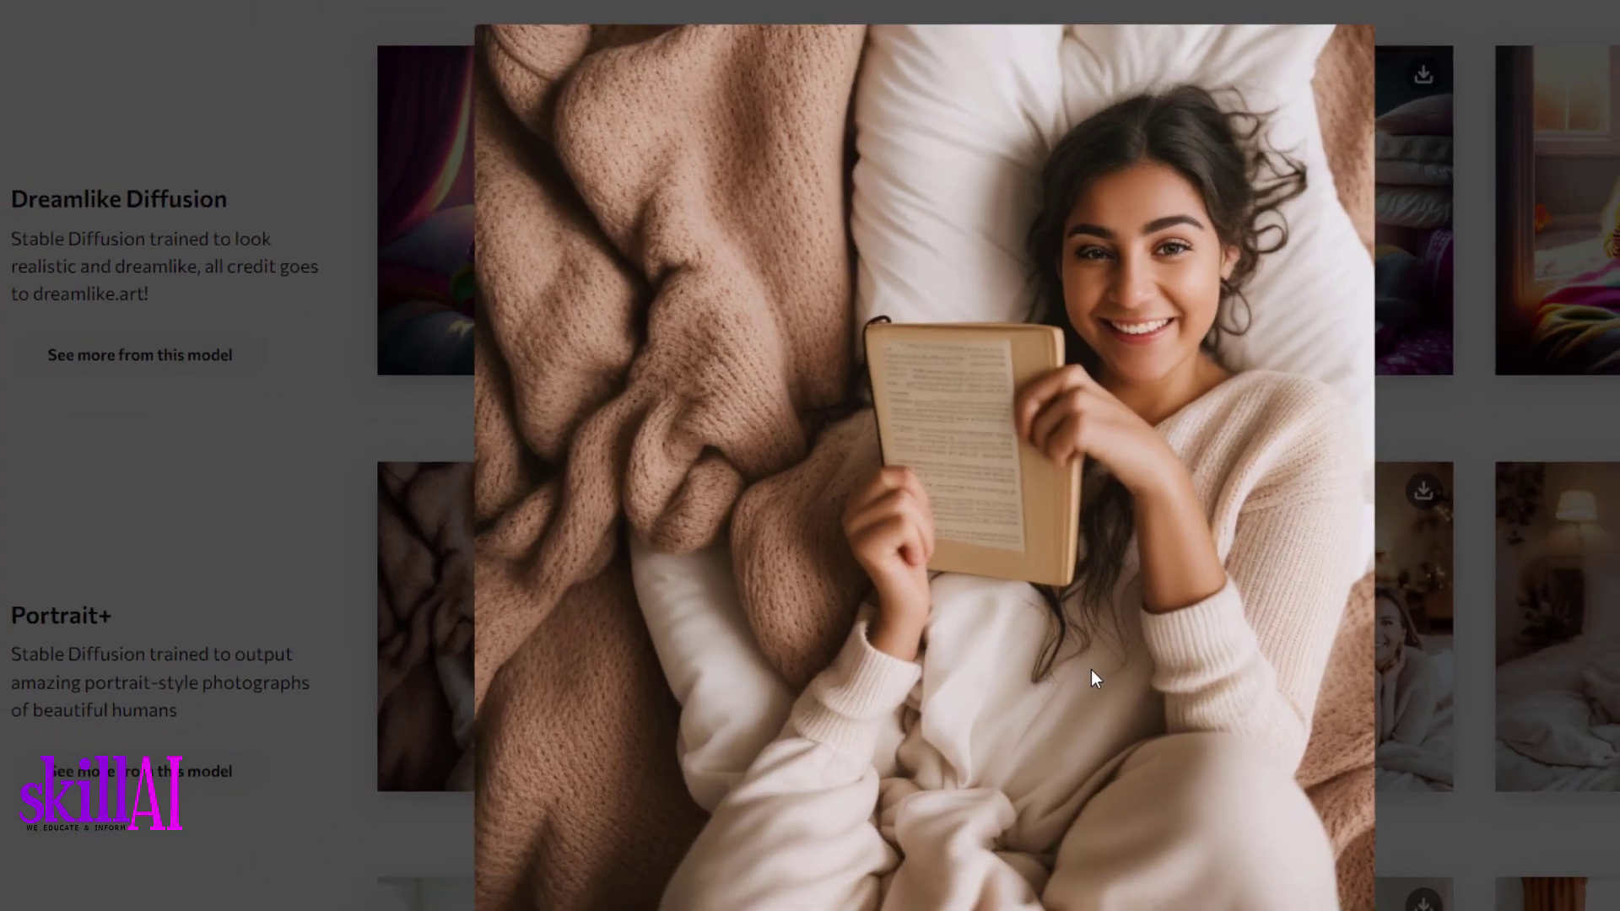
click(1415, 650)
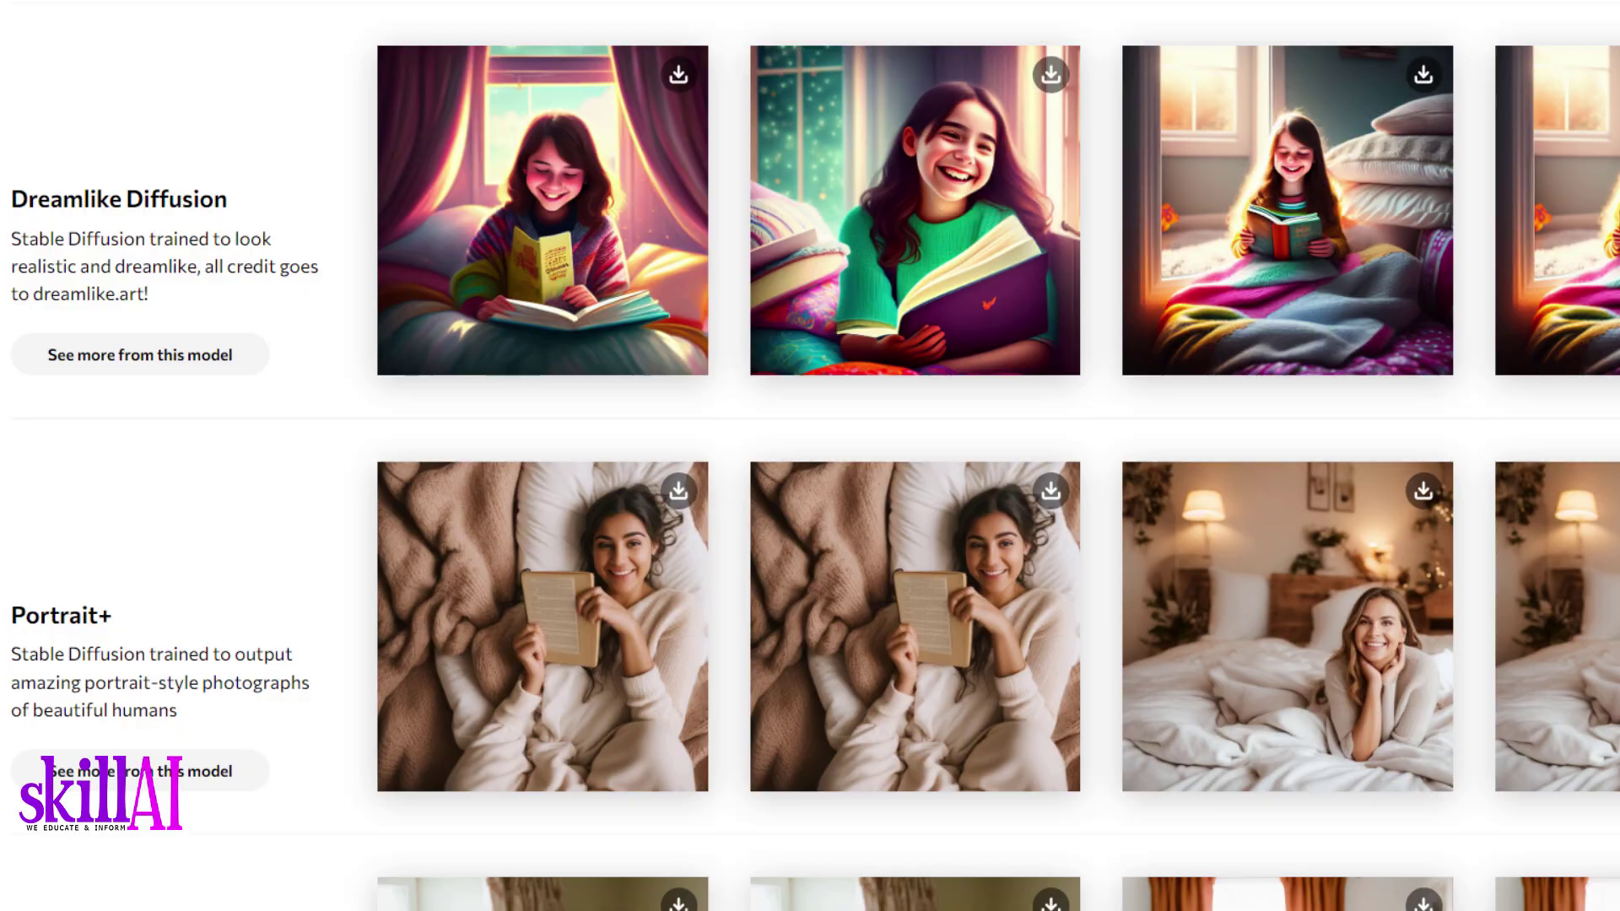
click(1379, 749)
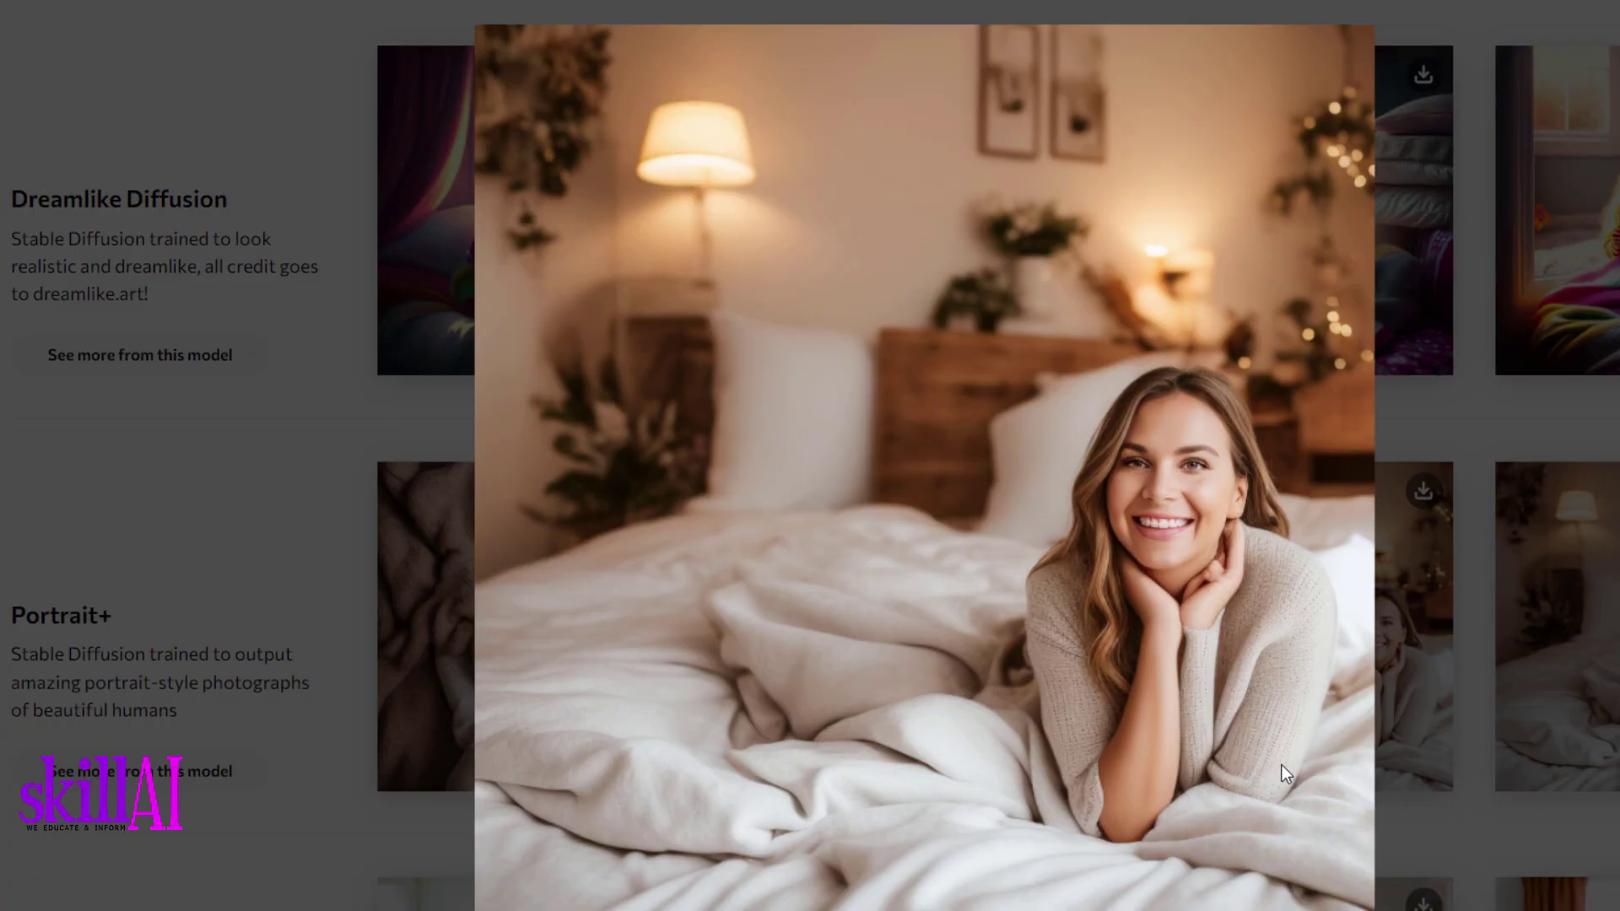
click(1556, 754)
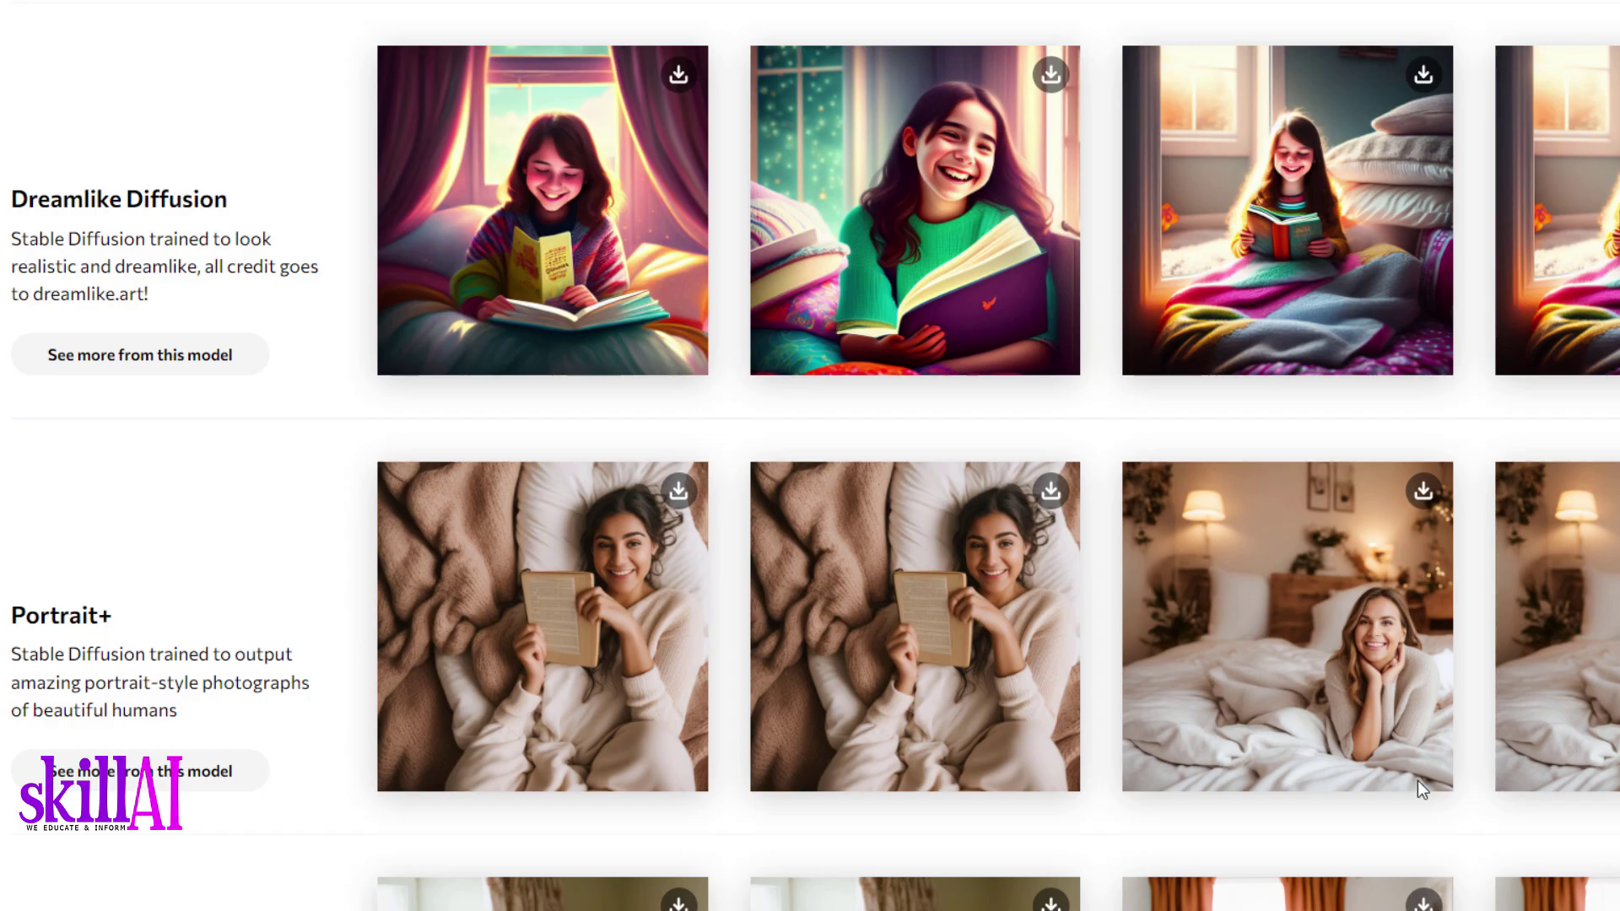
click(682, 698)
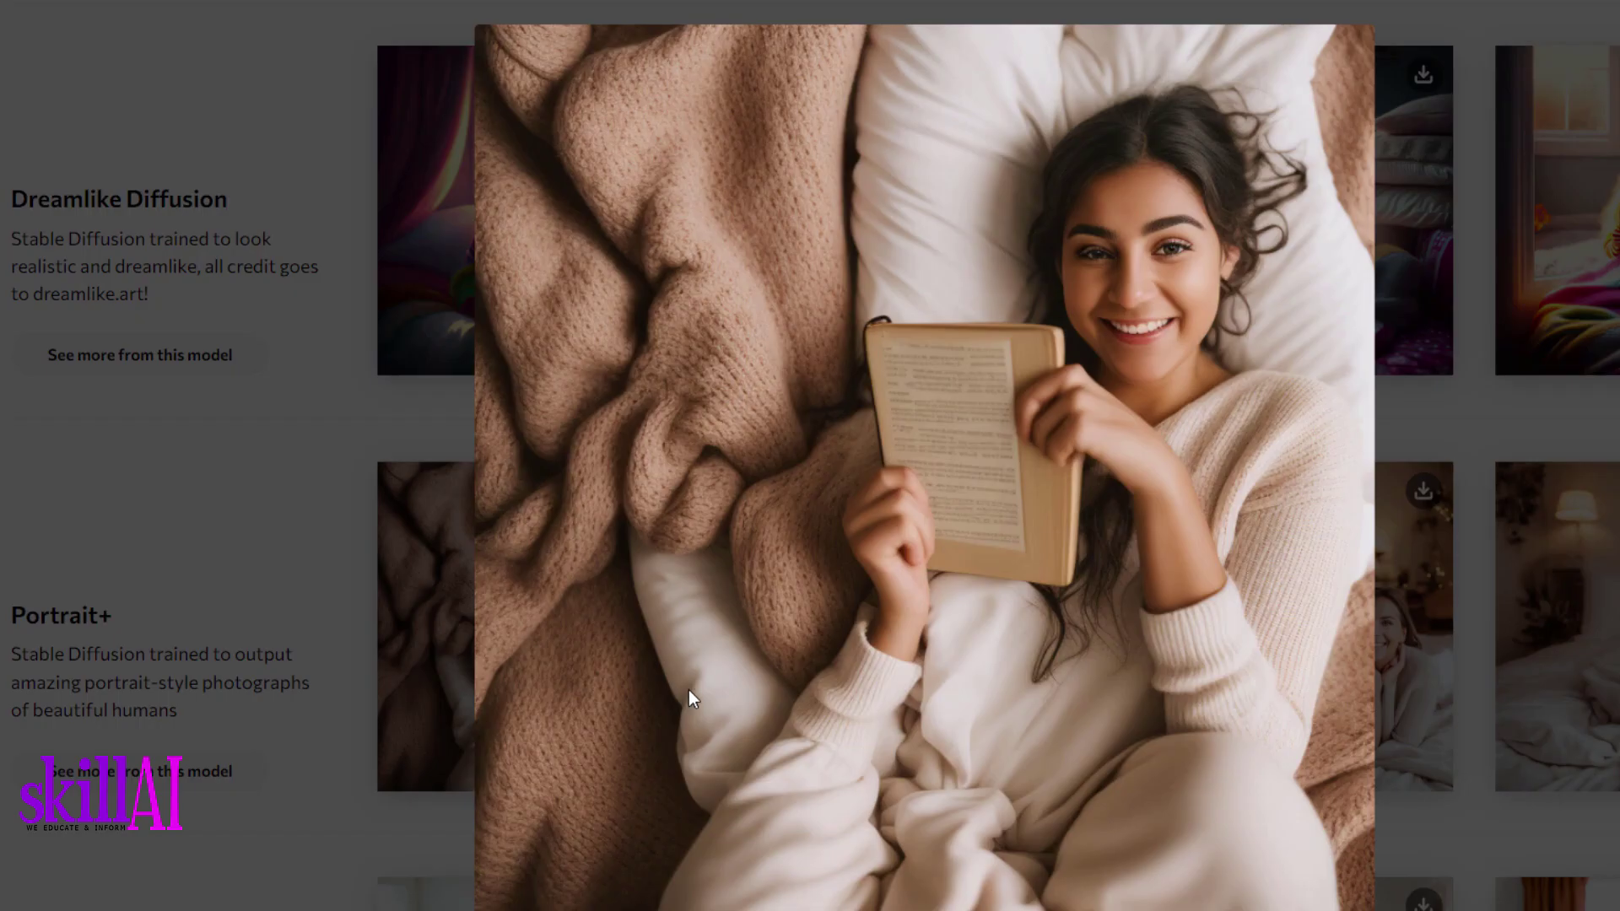
click(1568, 689)
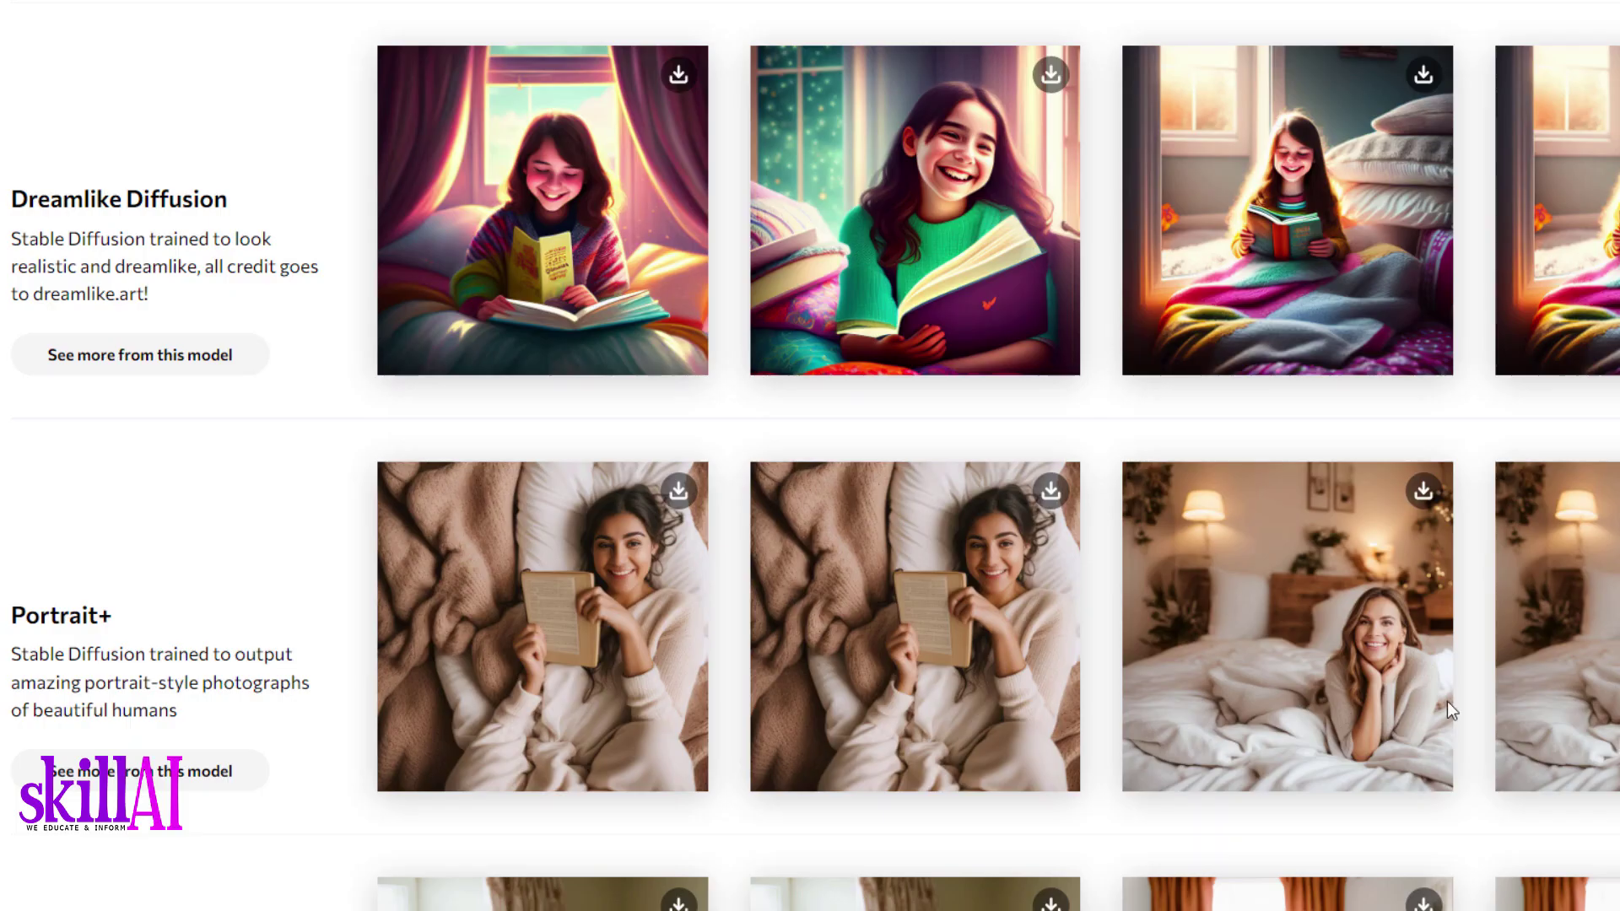
click(981, 694)
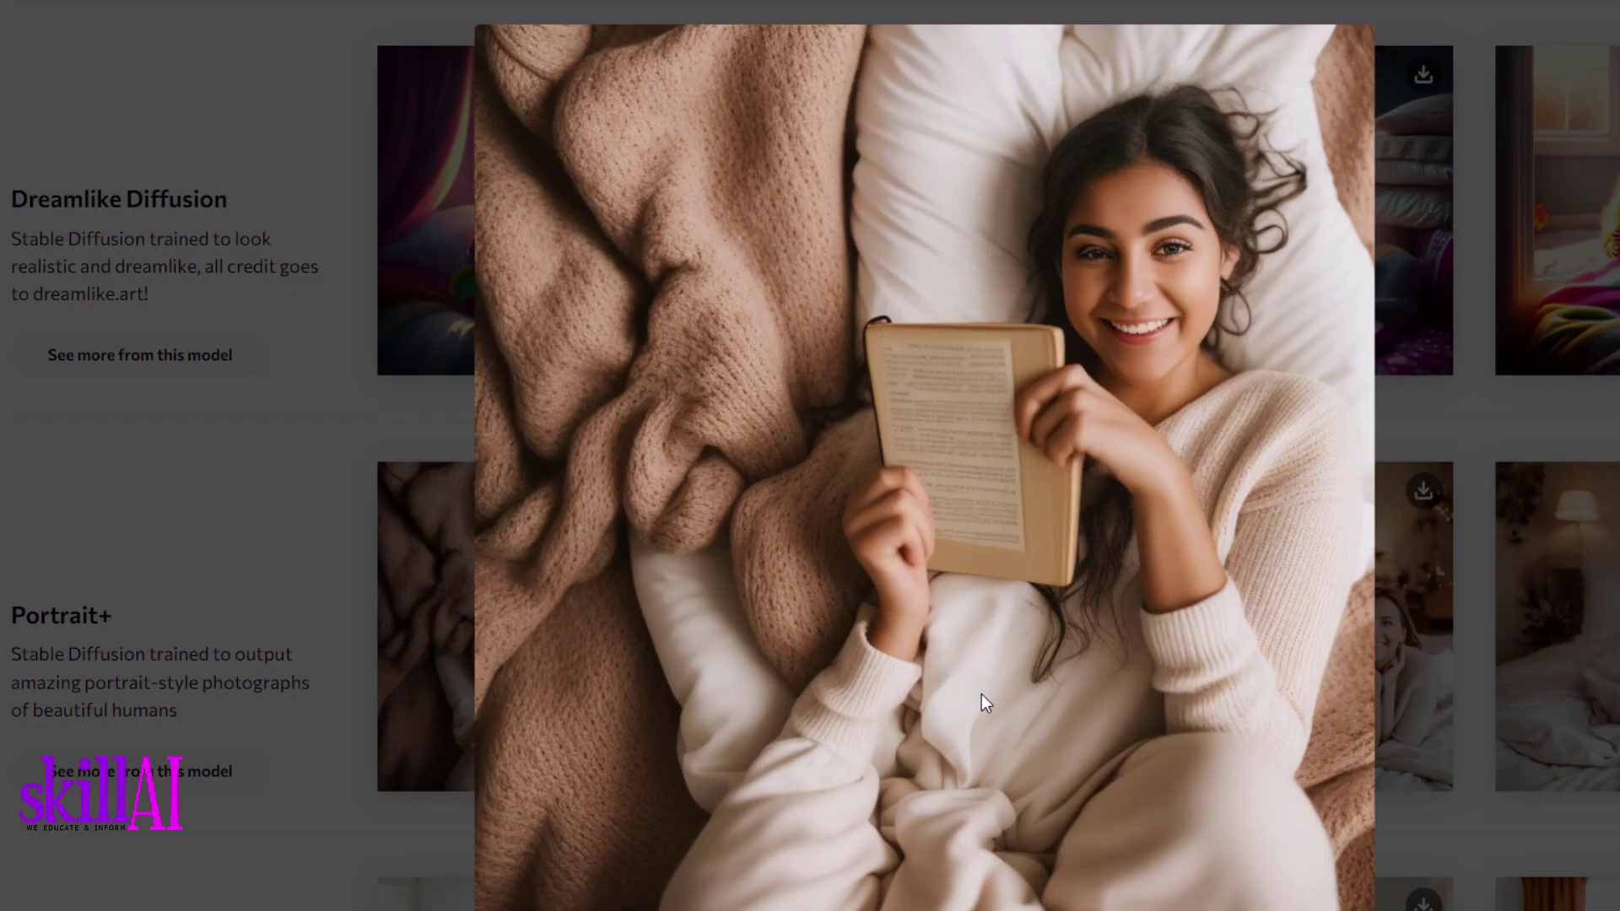
click(1567, 721)
scroll(810, 455, down, 10)
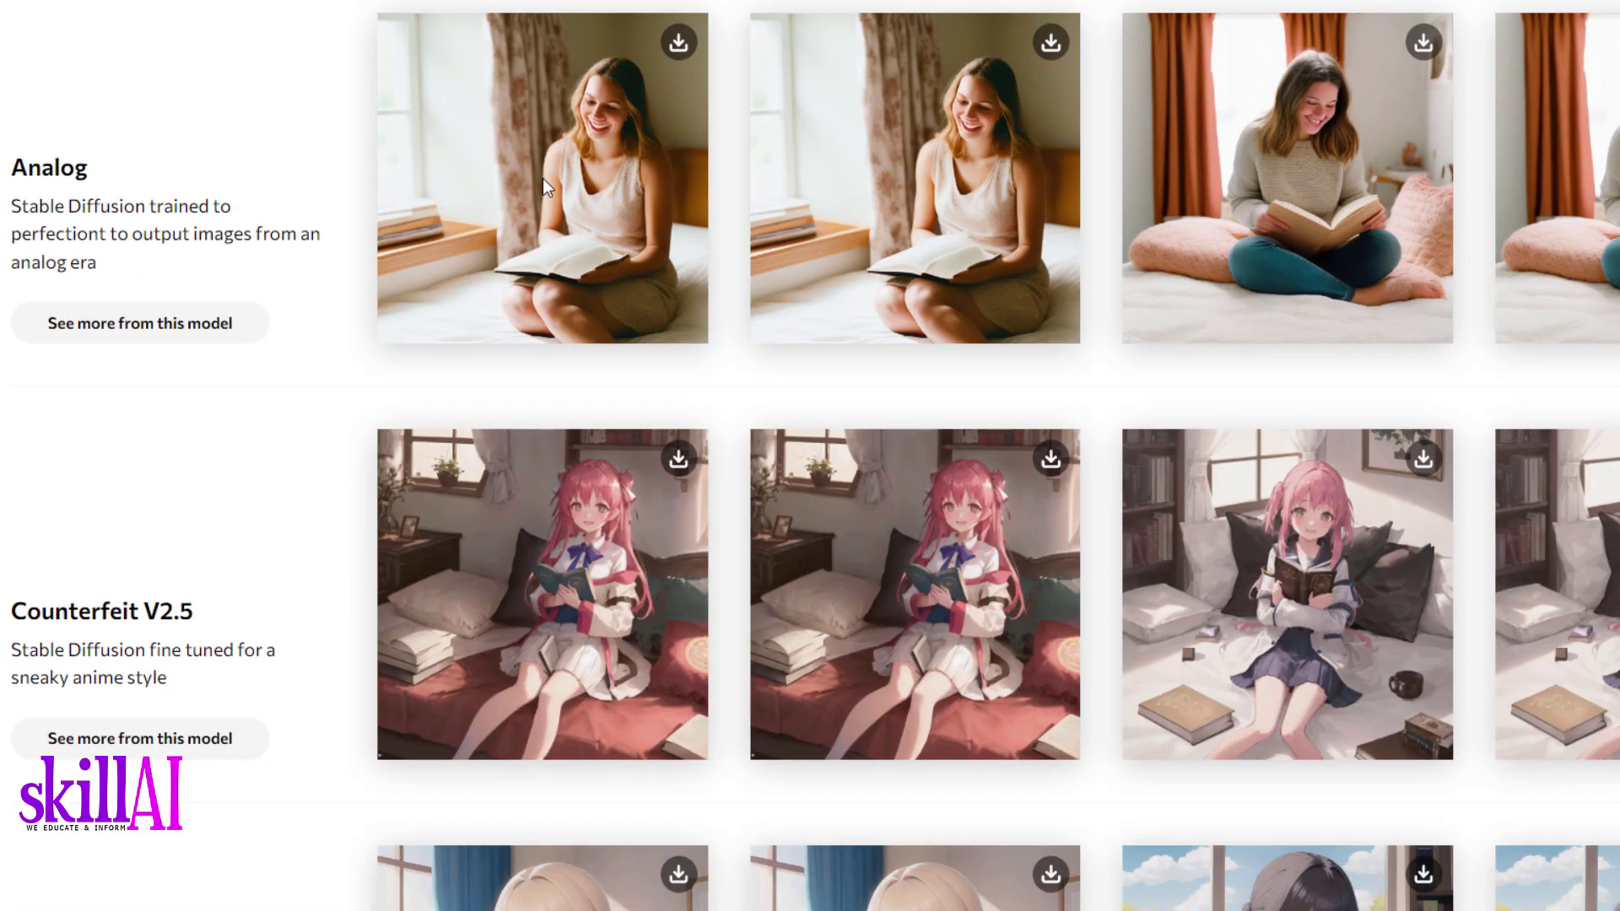
click(547, 187)
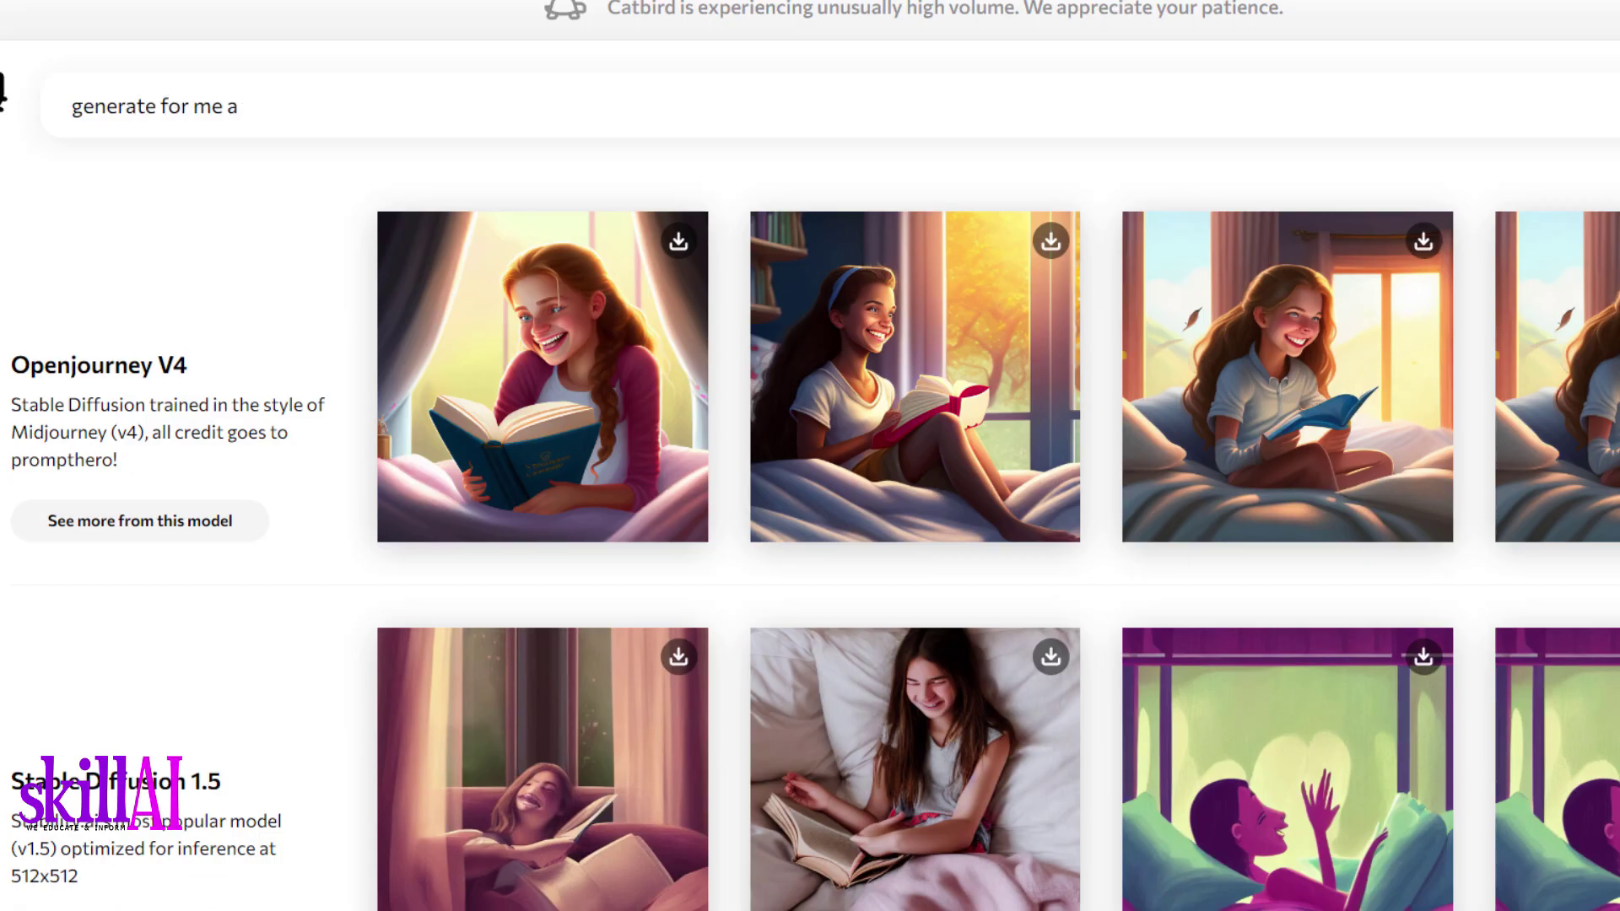
Run the prompt 'generate for me a radom images of landscape' and browse the landscape rows
text(radom images of landscape)
key(Return)
scroll(1146, 757, down, 10)
scroll(1146, 757, up, 9)
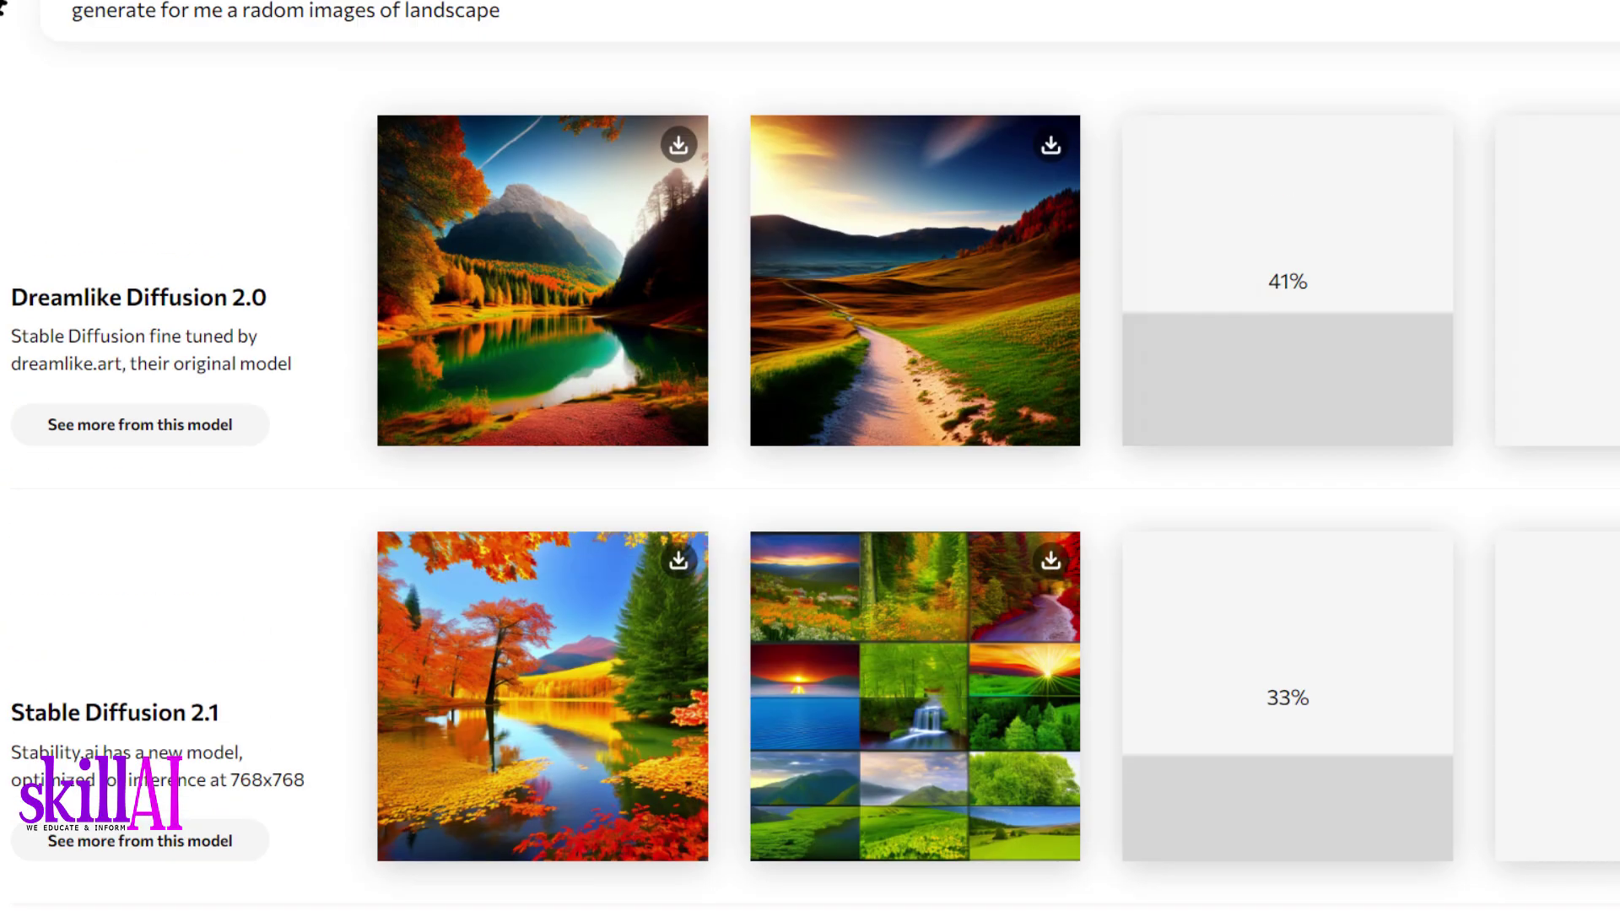
scroll(815, 456, down, 10)
scroll(816, 456, up, 10)
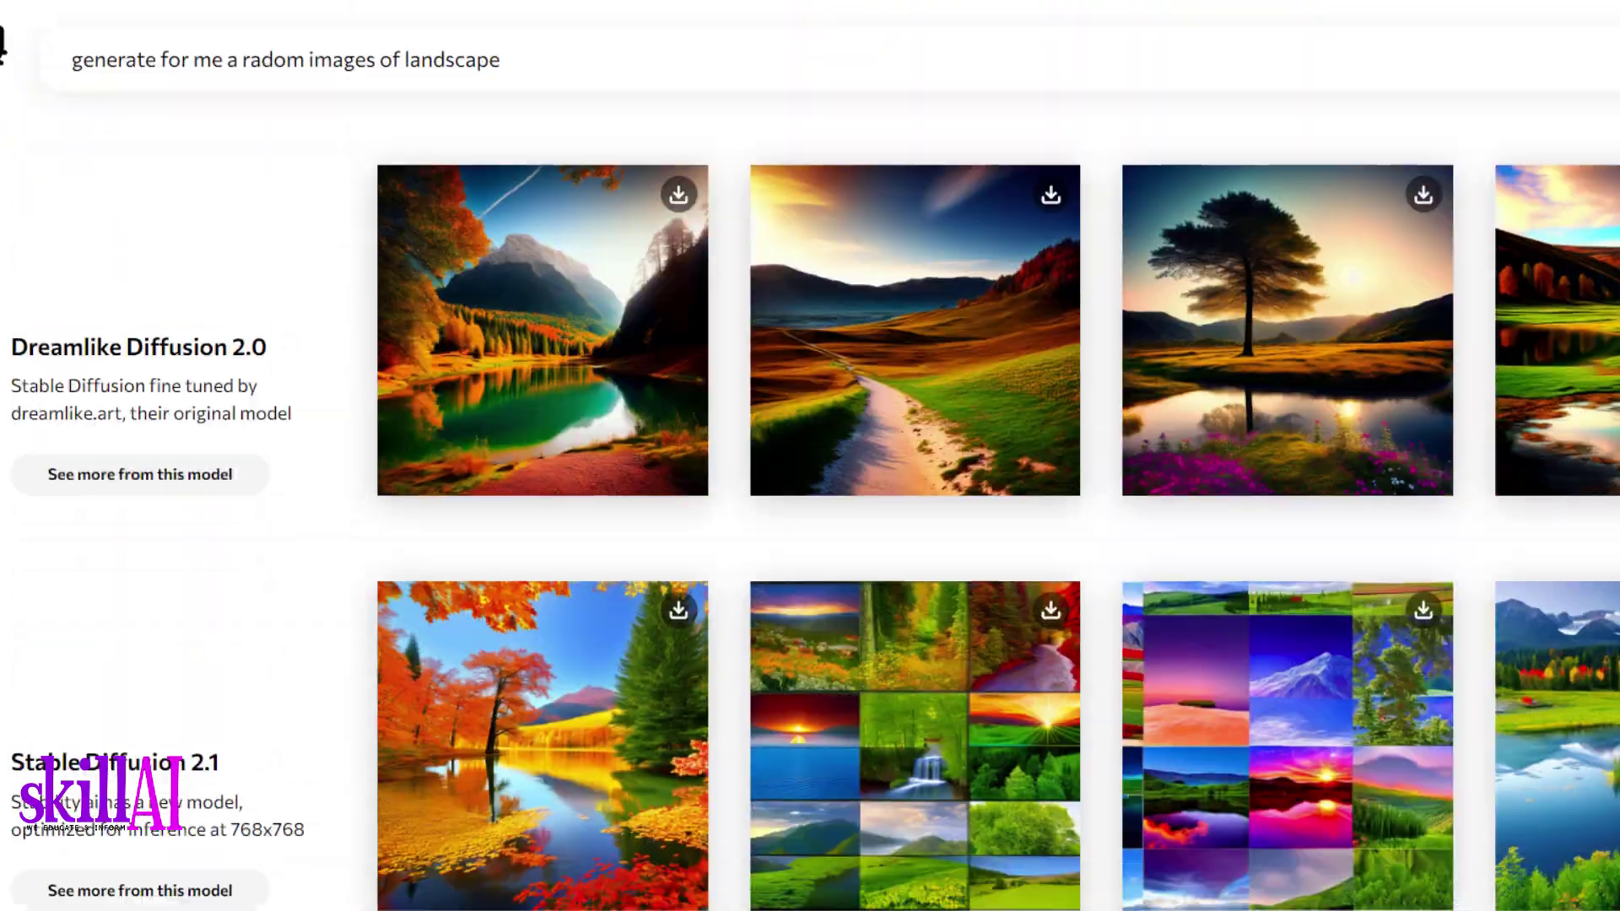
scroll(990, 456, down, 15)
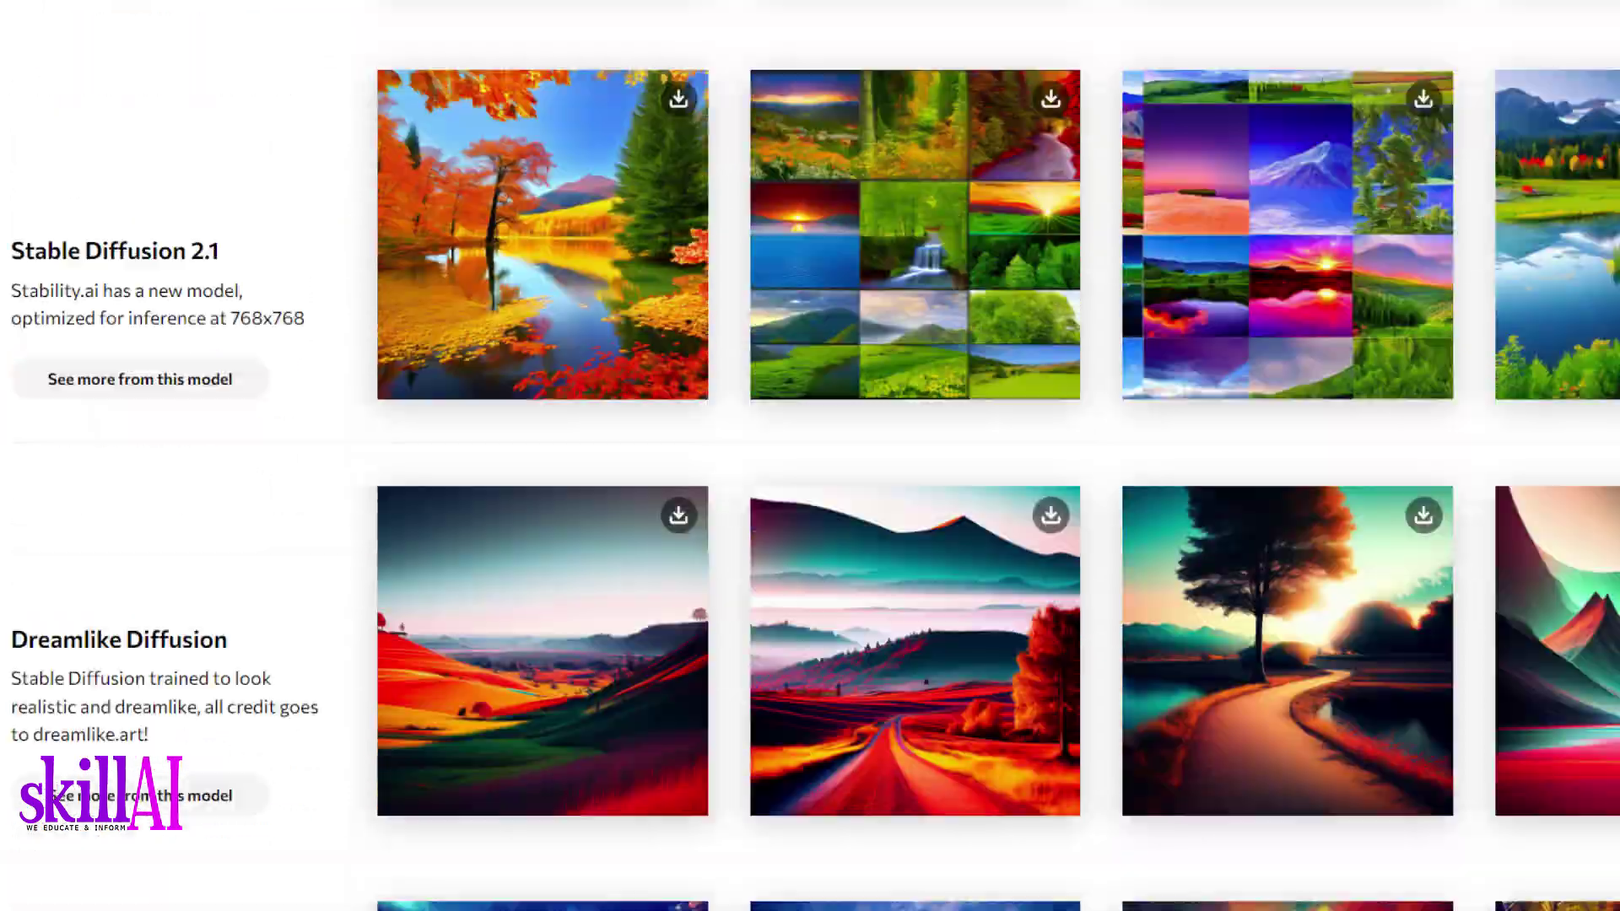
scroll(990, 455, up, 15)
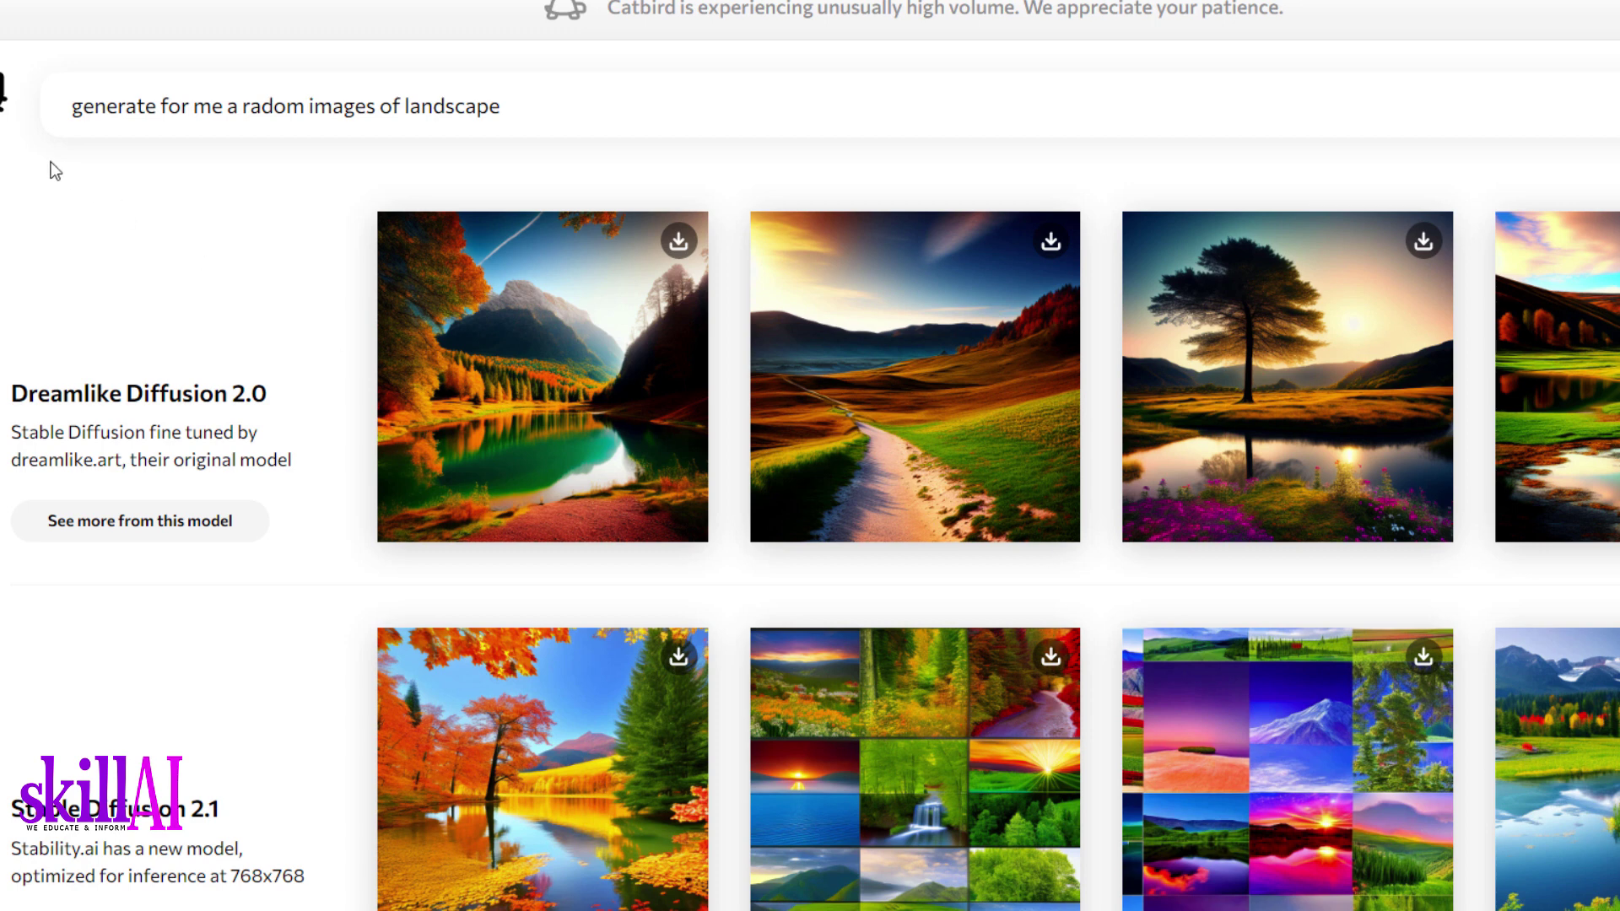
scroll(1024, 717, down, 10)
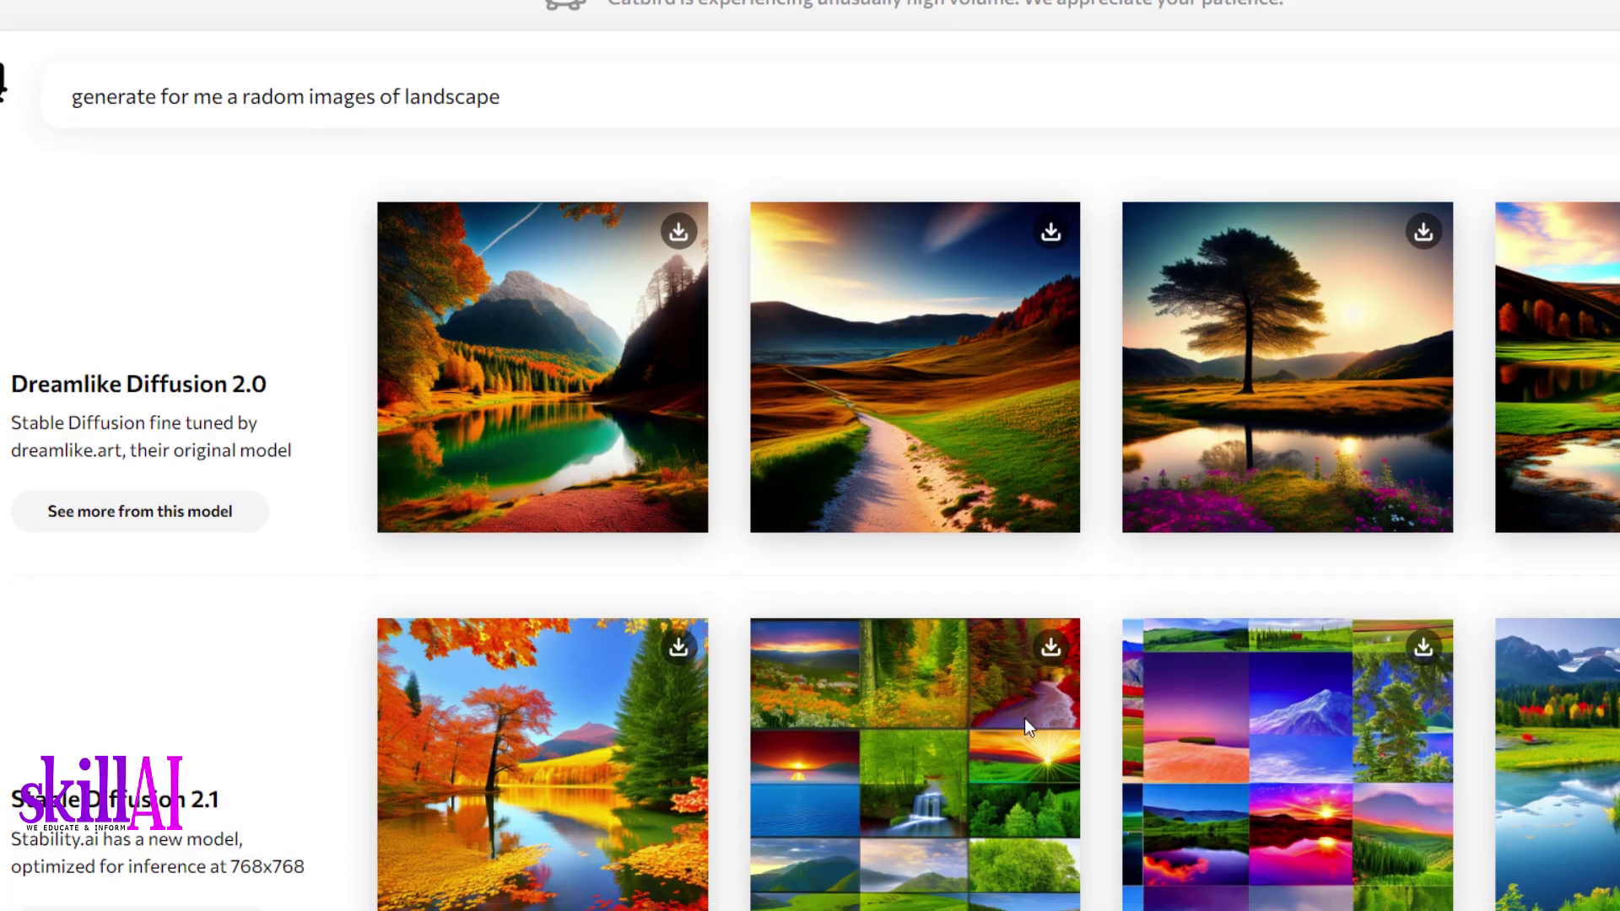
scroll(1025, 718, down, 10)
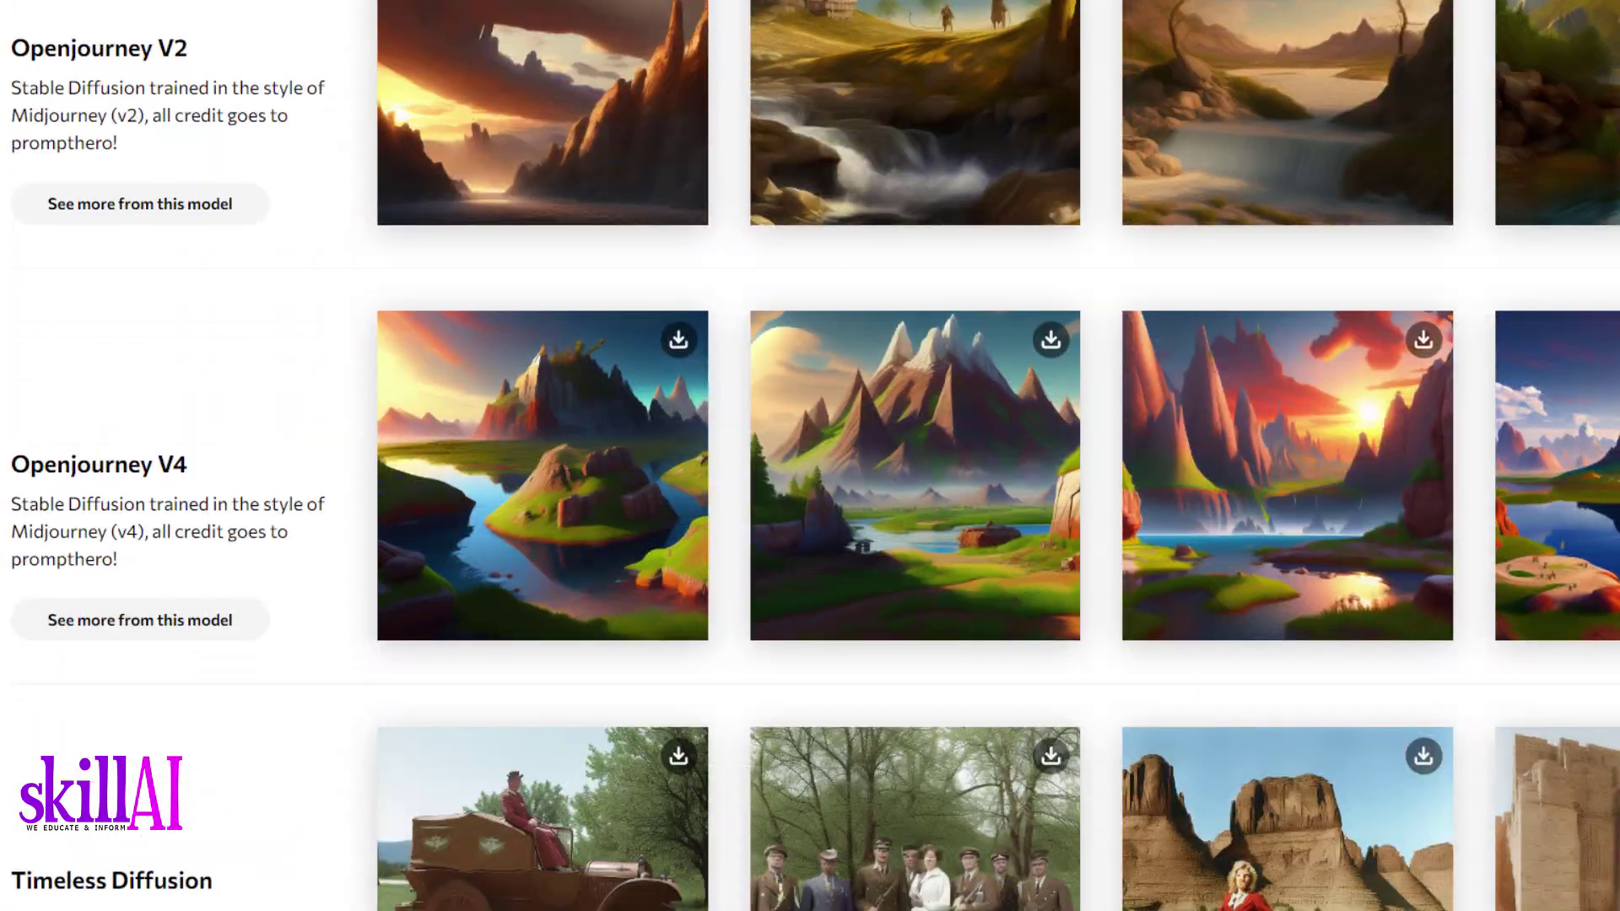